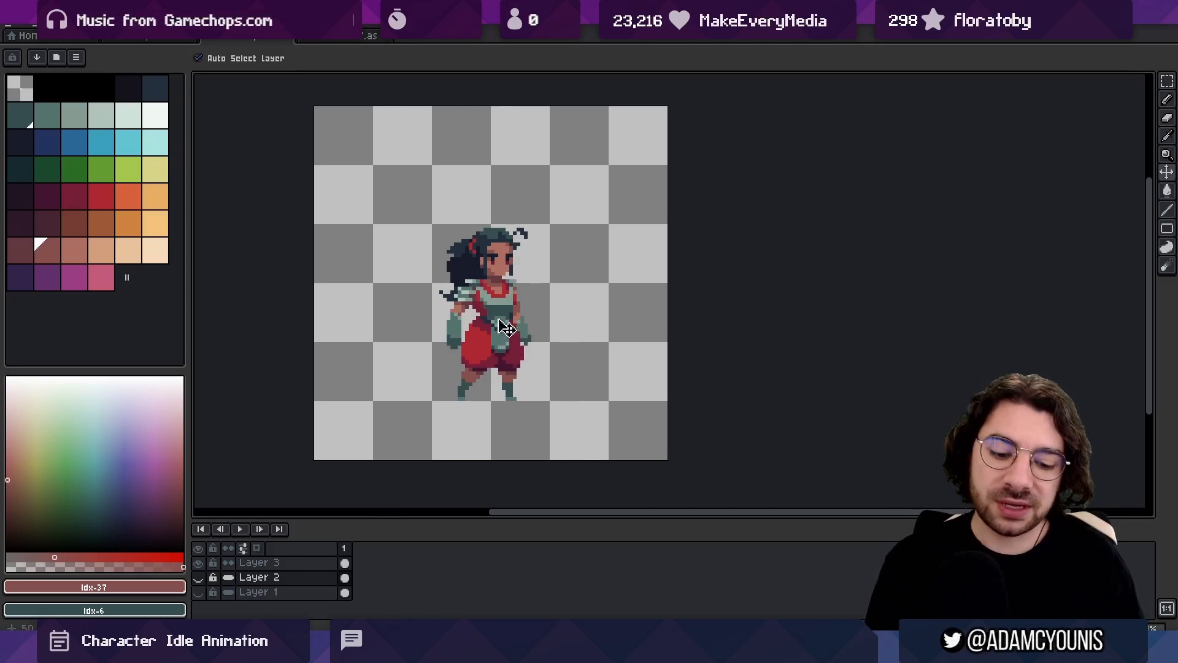
Outline the four-by-four-tile square around the dark-haired character with a marquee selection and clear it again
key(m)
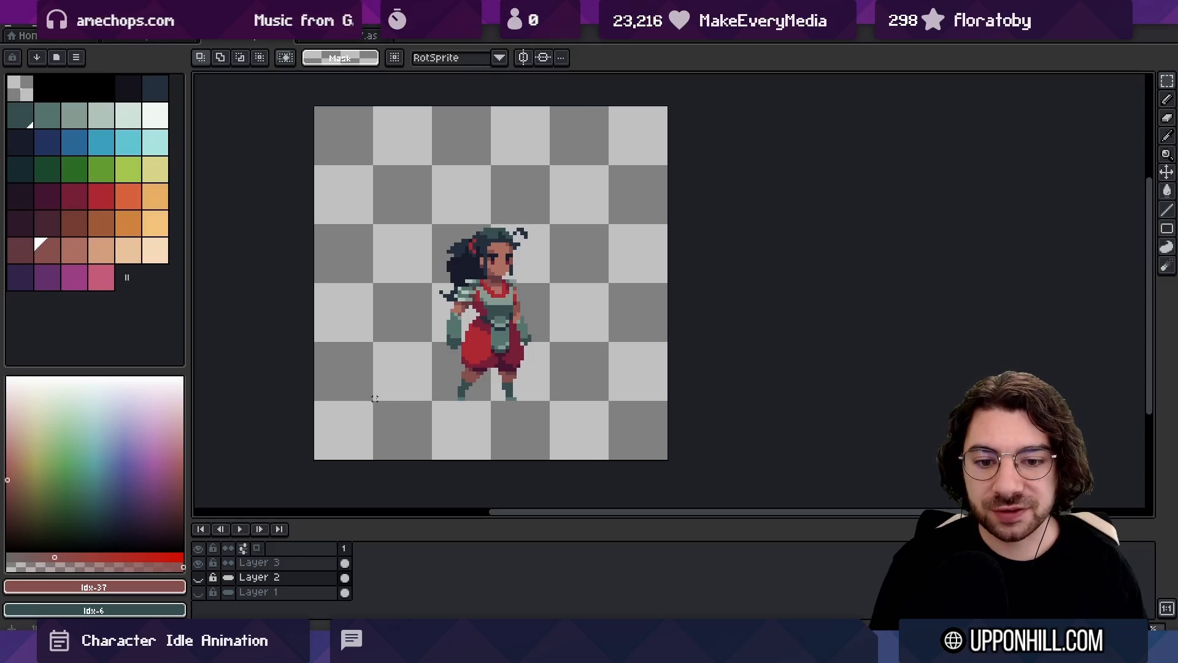
drag(374, 398, 609, 163)
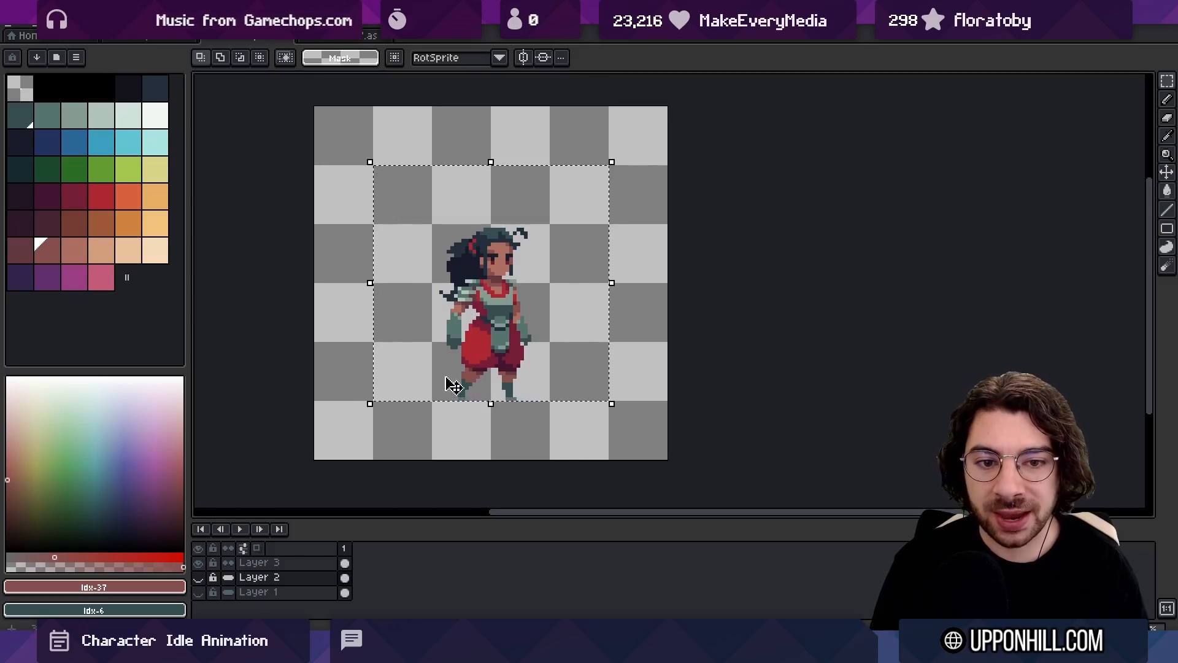
key(ctrl+d)
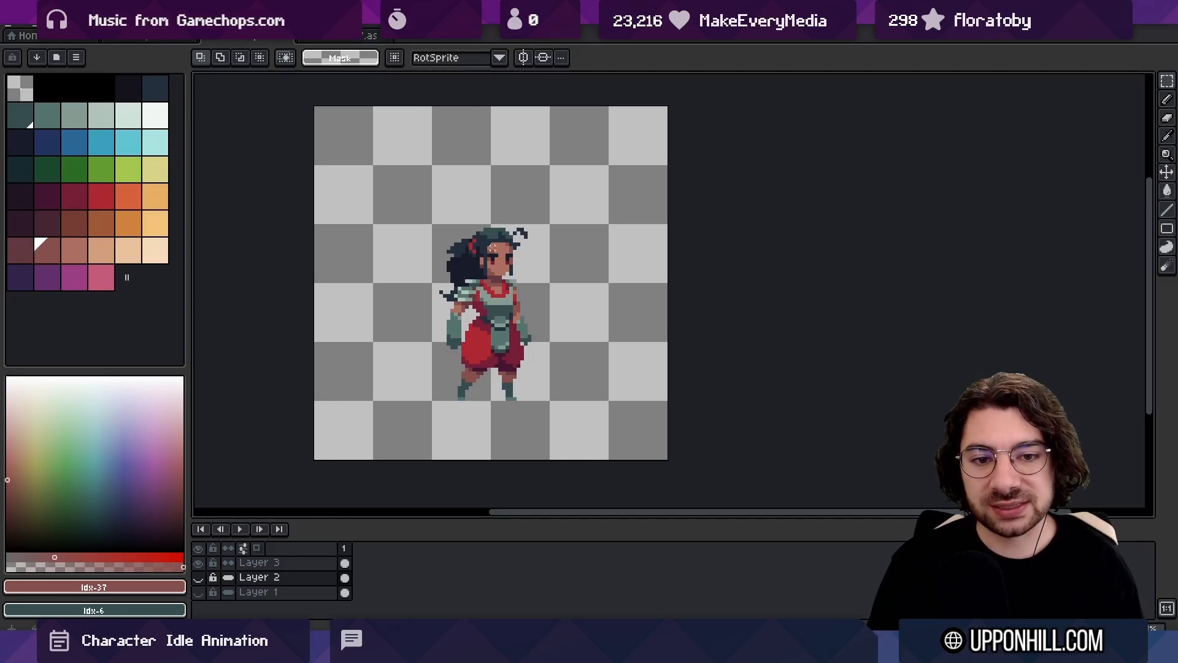
Make the layer holding the dark-haired character the active layer
key(v)
click(500, 309)
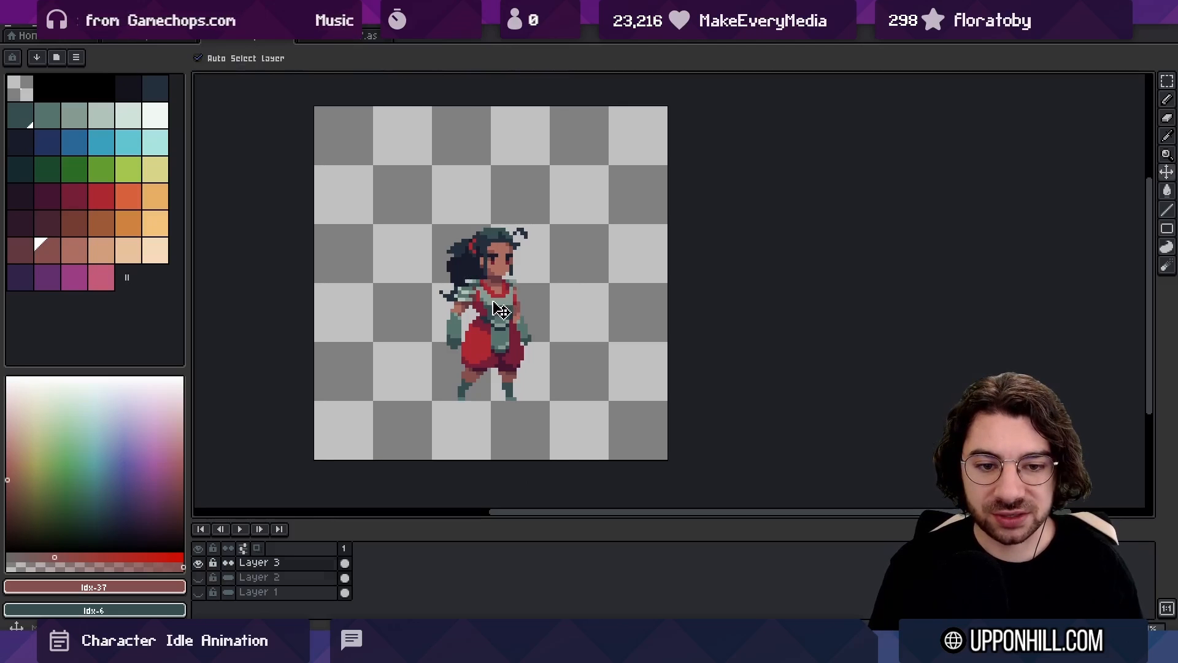
Marquee the character's neck area and the square region around the whole figure, clearing each selection
key(b)
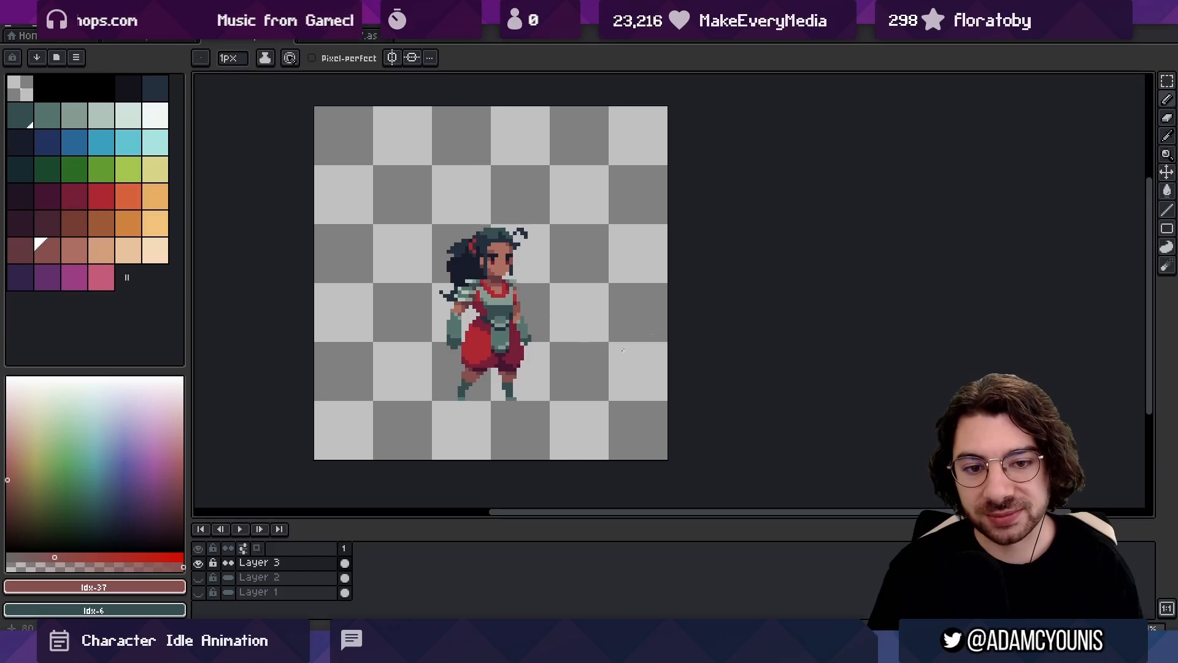
key(m)
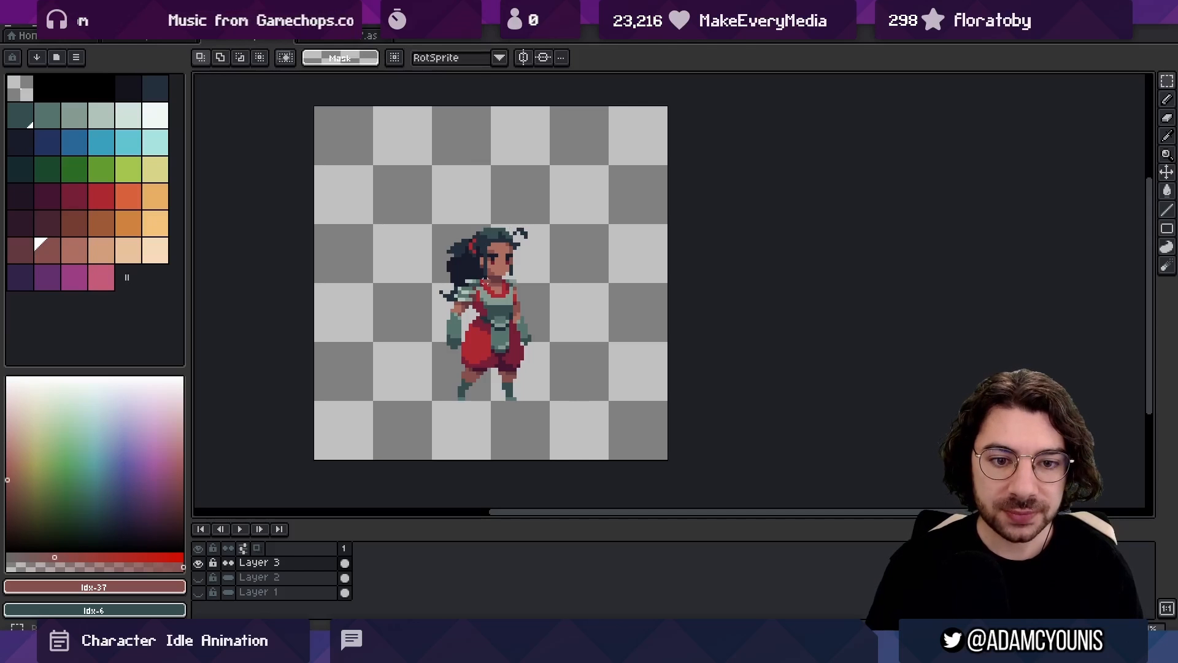
drag(479, 276, 499, 291)
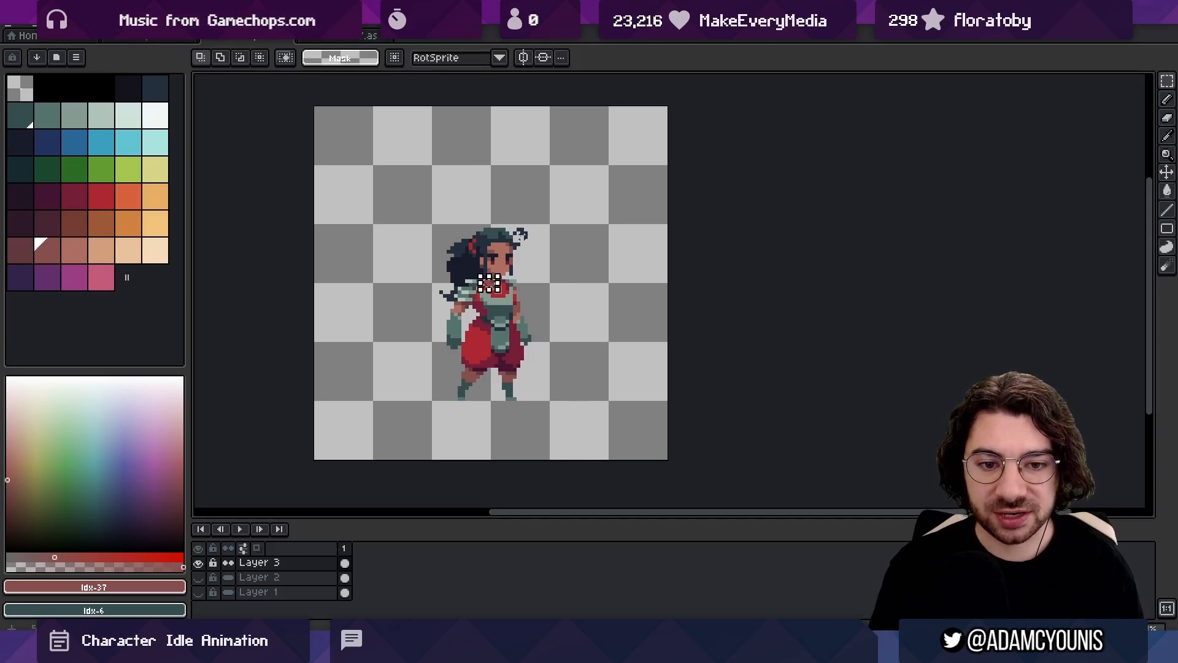
double_click(560, 365)
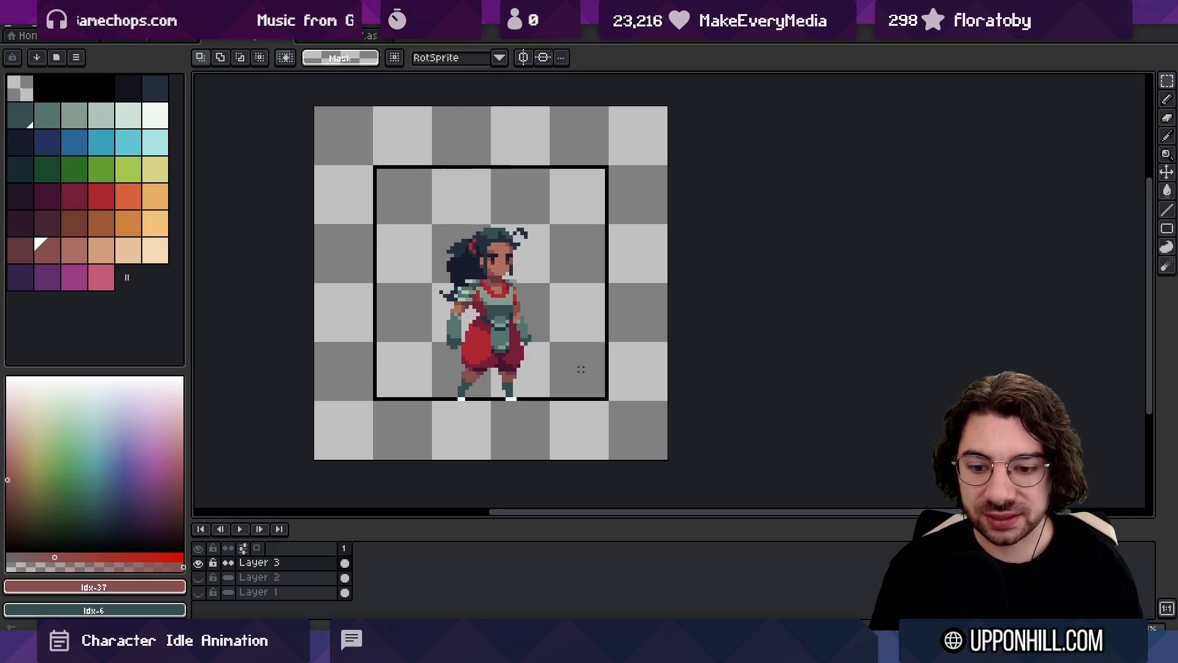
click(580, 369)
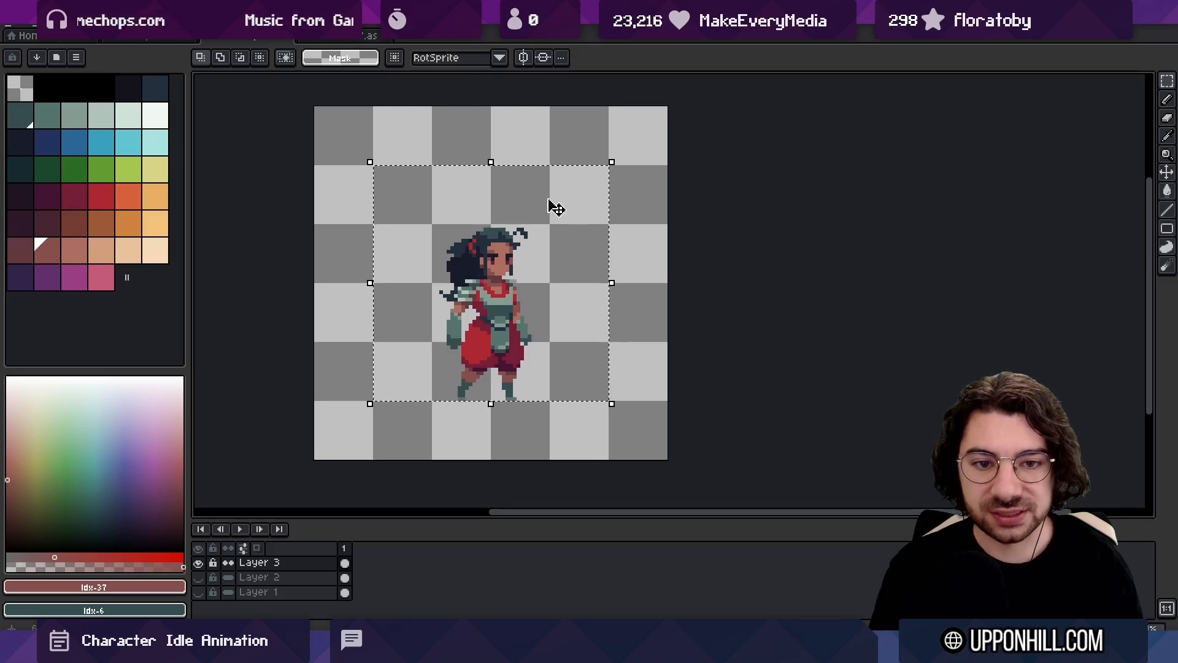
click(368, 169)
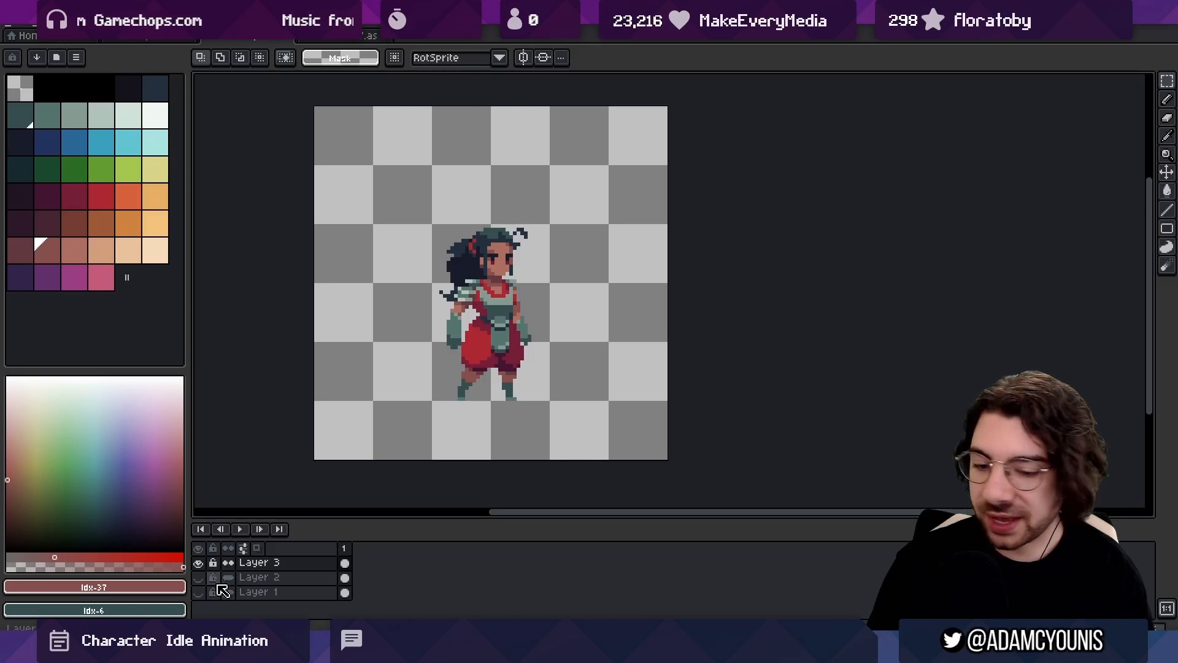
Show Layer 2 and move its red-haired character slightly closer to the dark-haired one
click(198, 577)
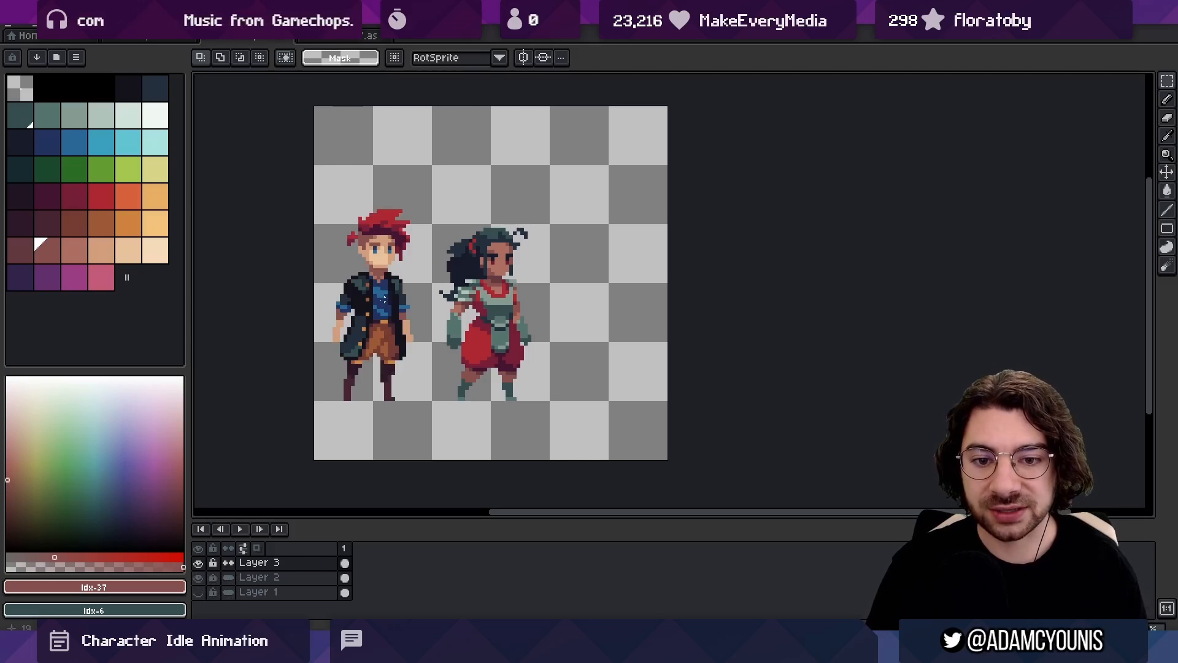
ctrl+click(379, 303)
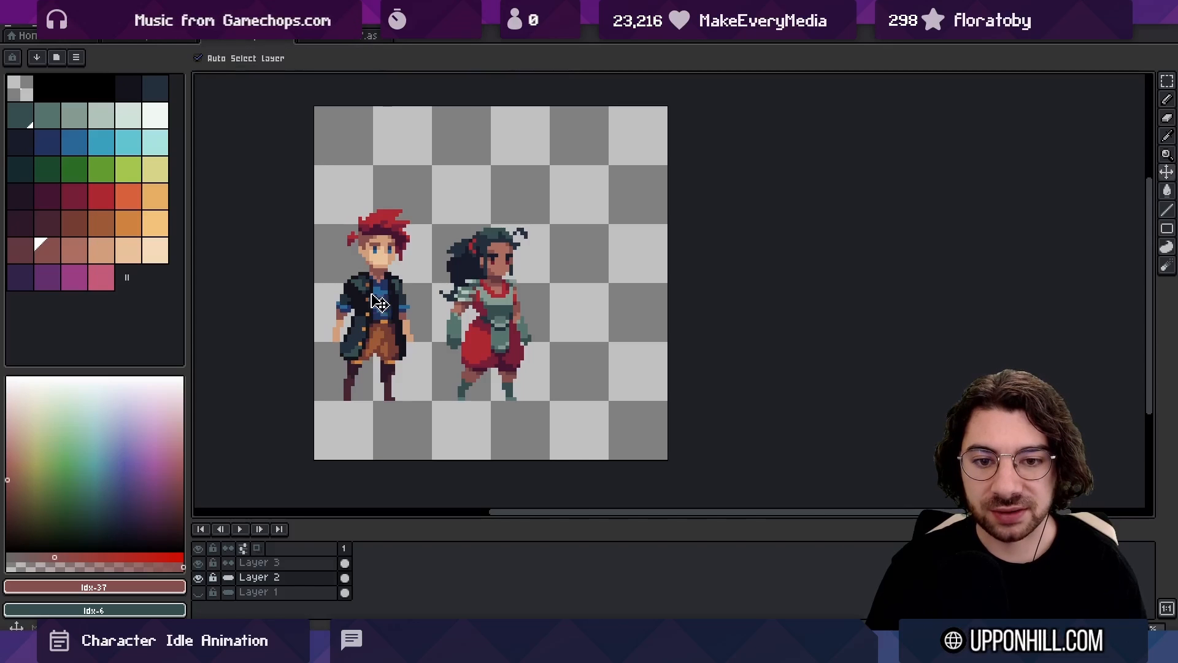
drag(378, 303, 389, 303)
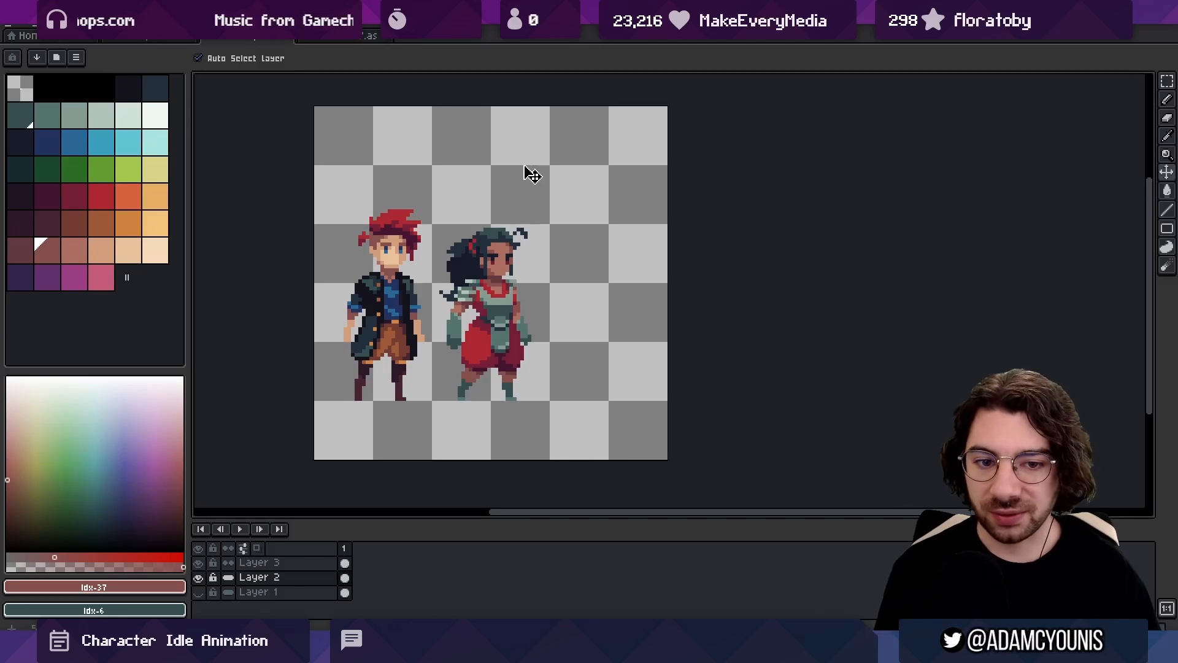
Show the orange background of Layer 1 and compare the two characters against it and against transparency
click(199, 592)
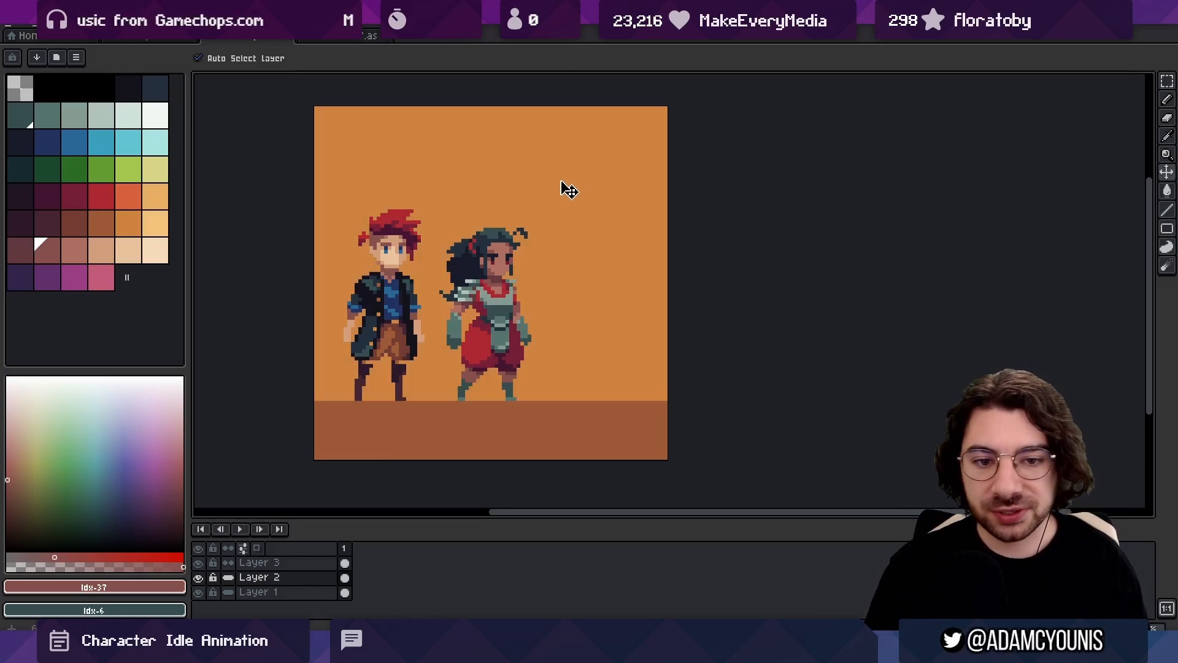
click(198, 592)
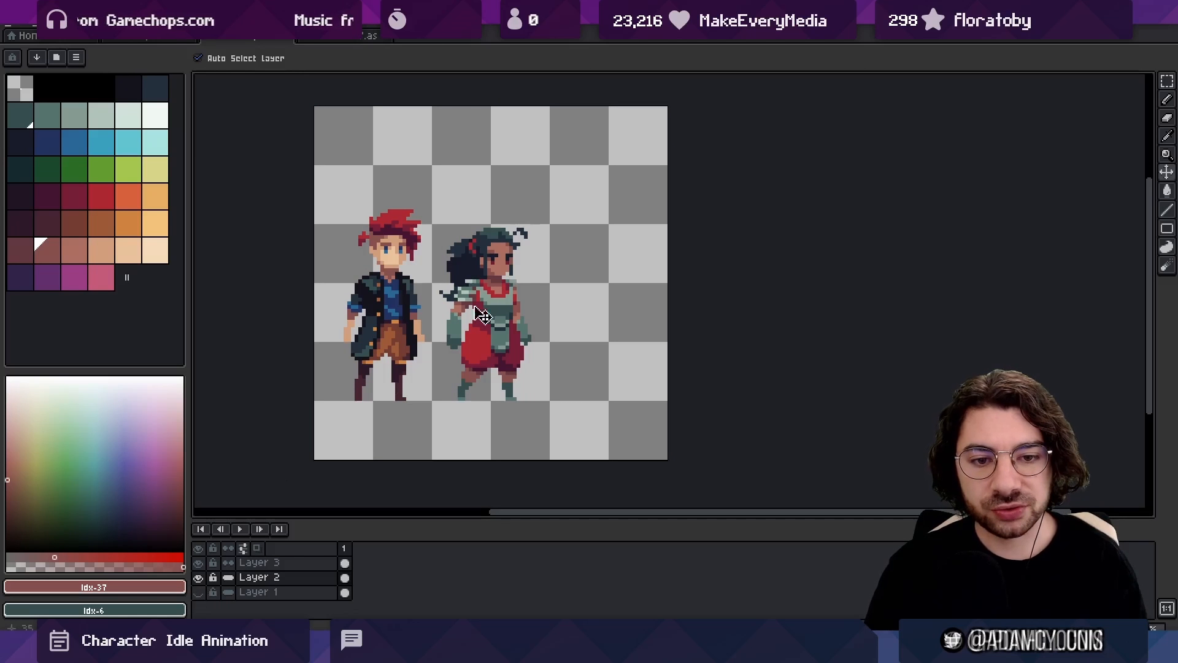
key(z)
drag(474, 316, 494, 312)
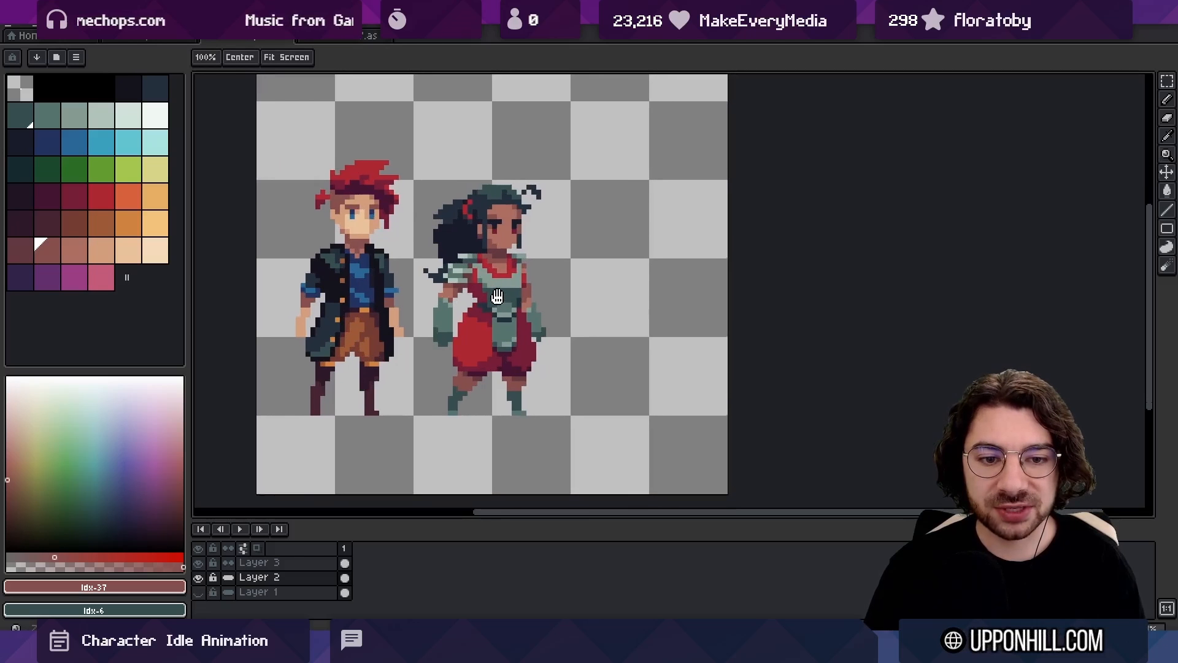
drag(534, 269, 577, 271)
scroll(560, 276, down, 5)
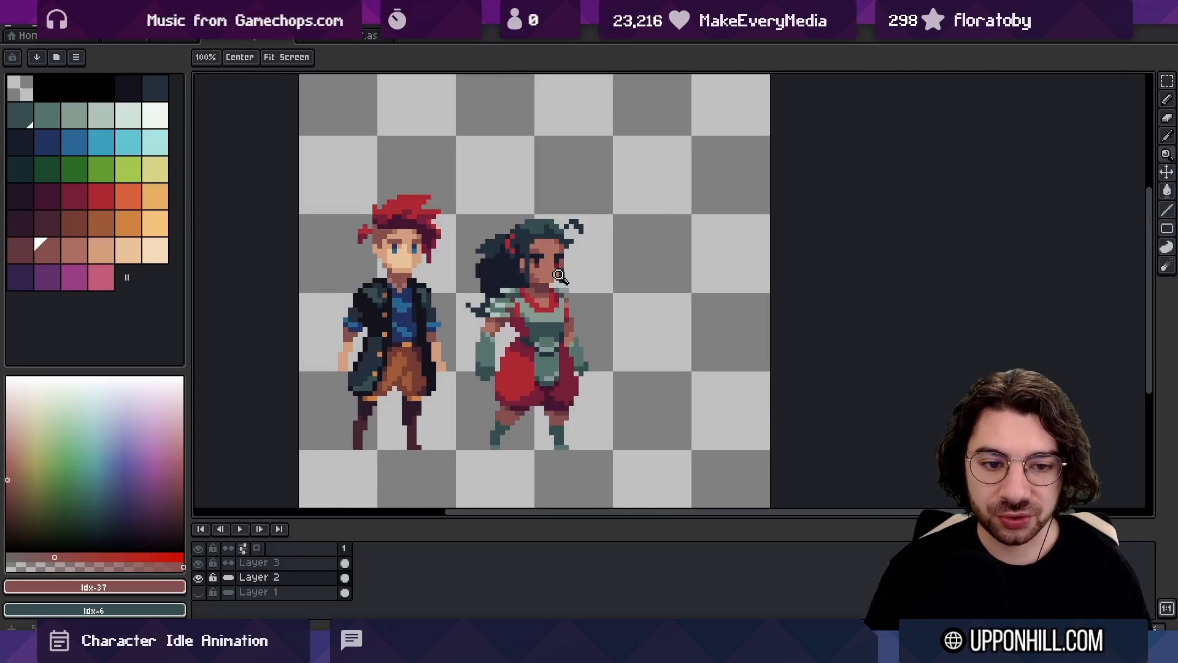
click(198, 591)
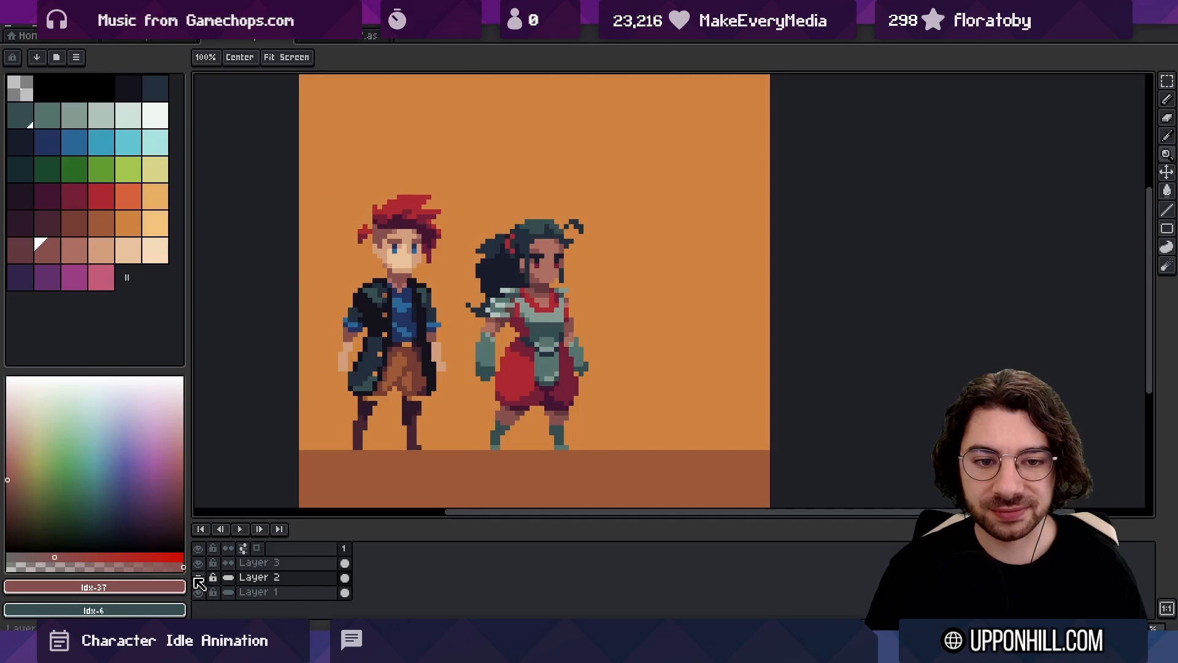
Try filling the orange area of Layer 1 with the reddish-brown palette colour Idx-32, and undo the fill
key(v)
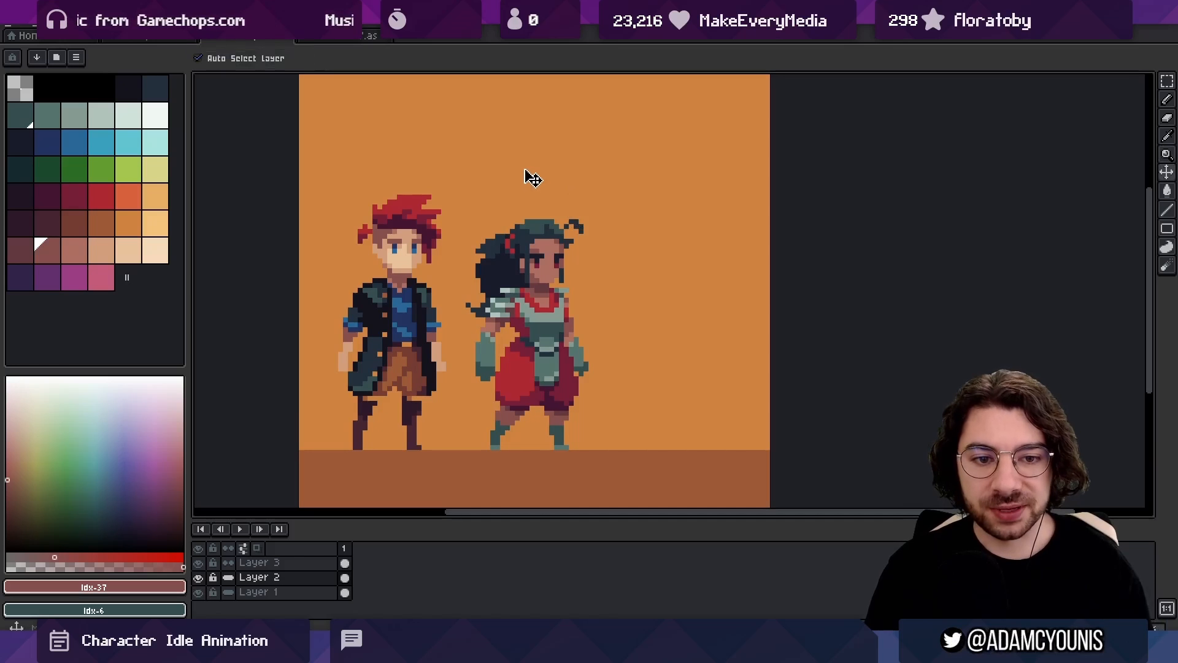
drag(538, 174, 533, 178)
key(ctrl+z)
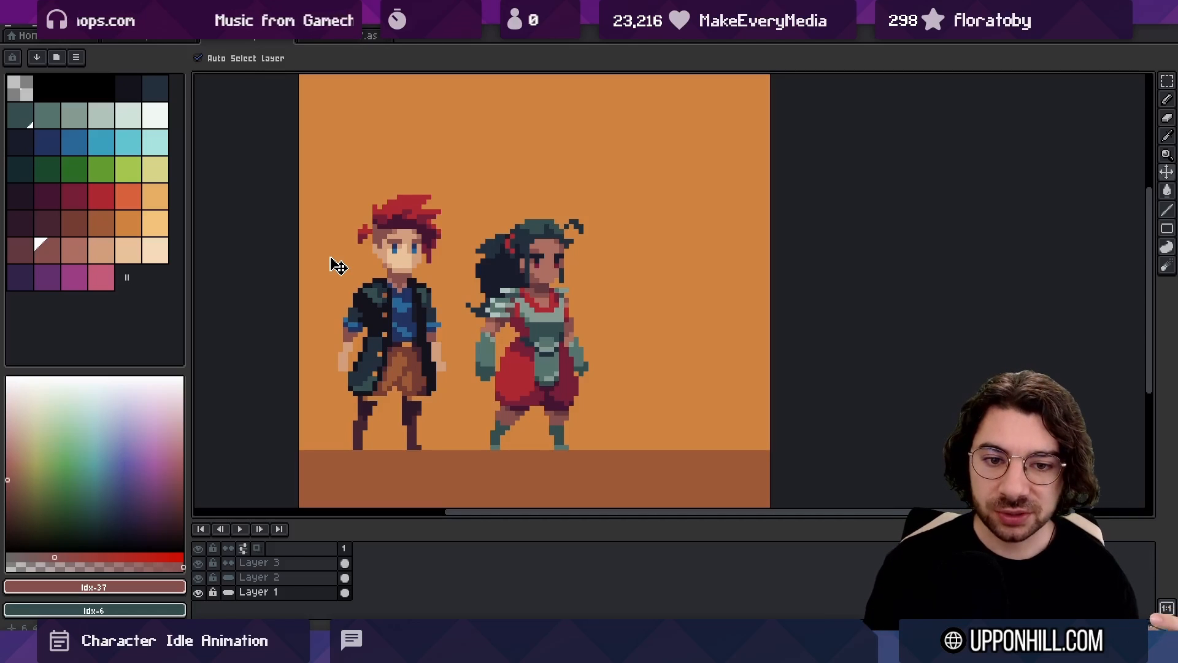
click(73, 222)
key(g)
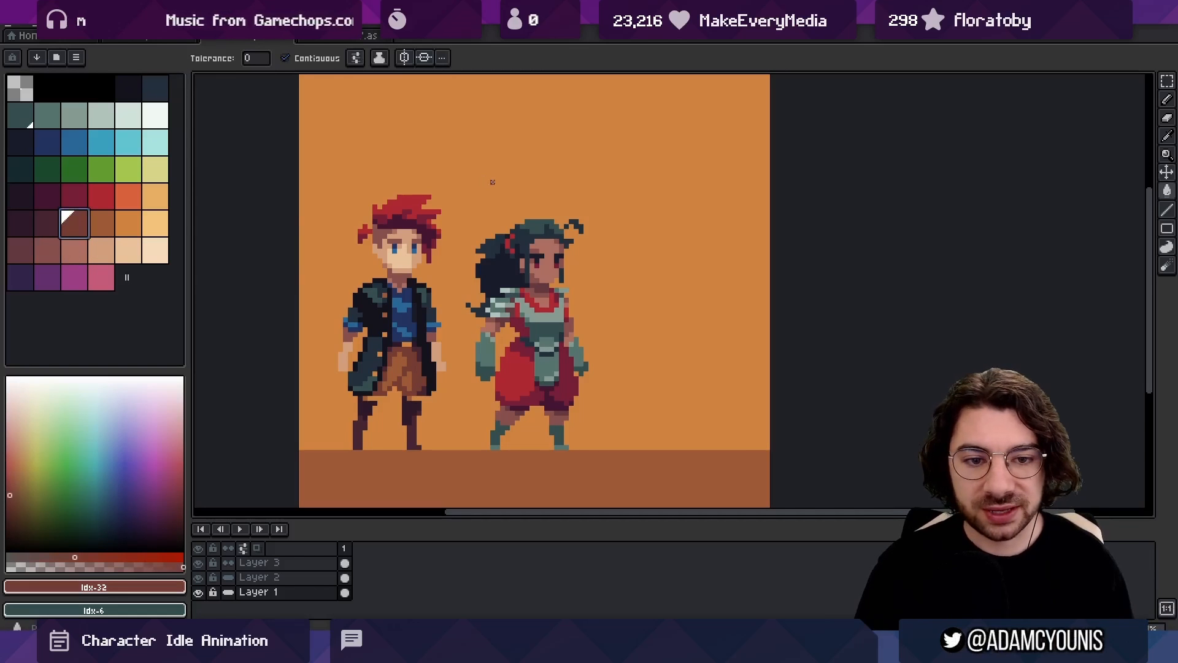
click(492, 182)
key(z)
drag(511, 272, 563, 255)
scroll(574, 227, down, 4)
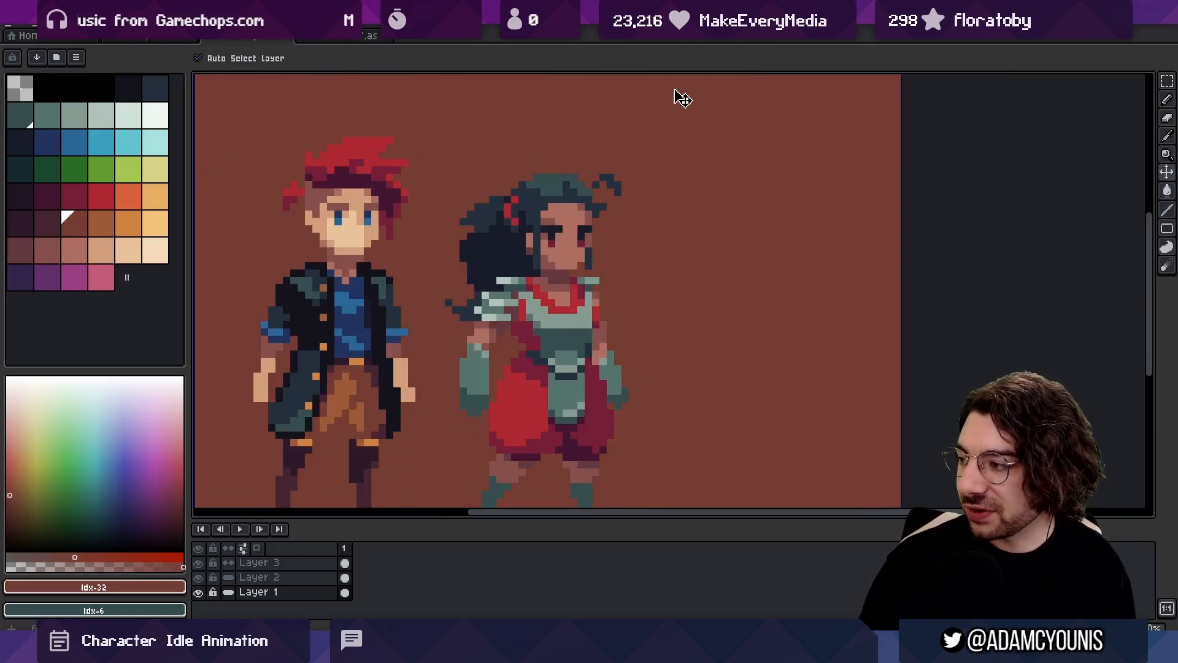
key(ctrl+z)
scroll(612, 208, down, 1)
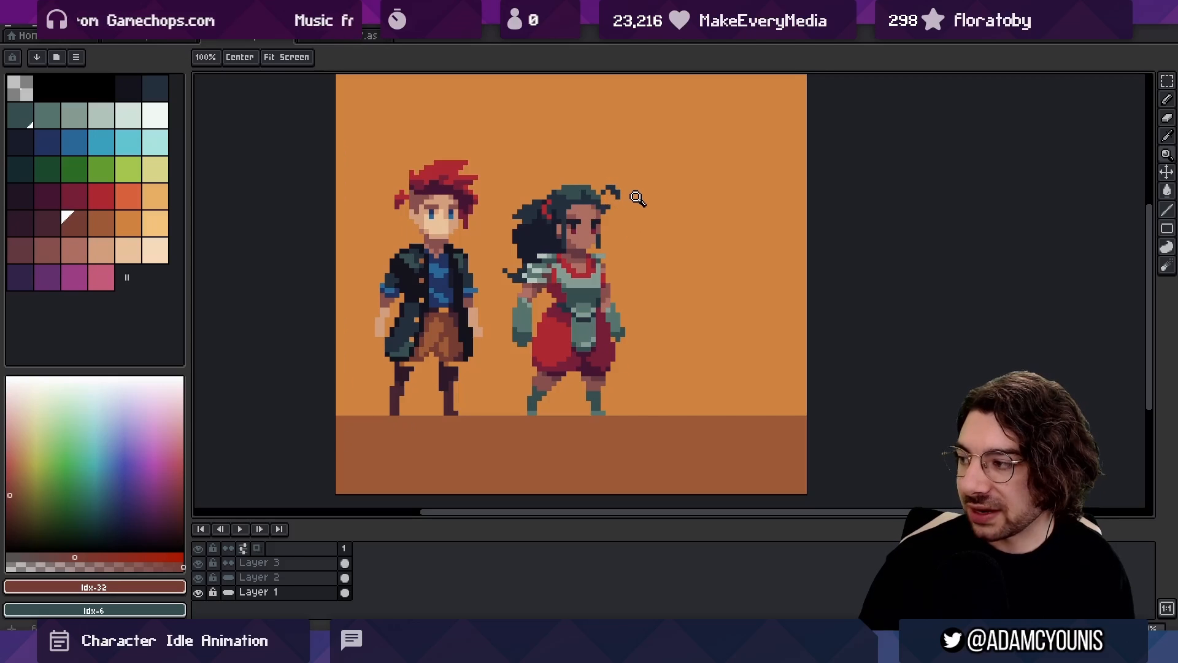
Switch the visibility of Layer 2 and Layer 1 off and on to compare the scene
key(v)
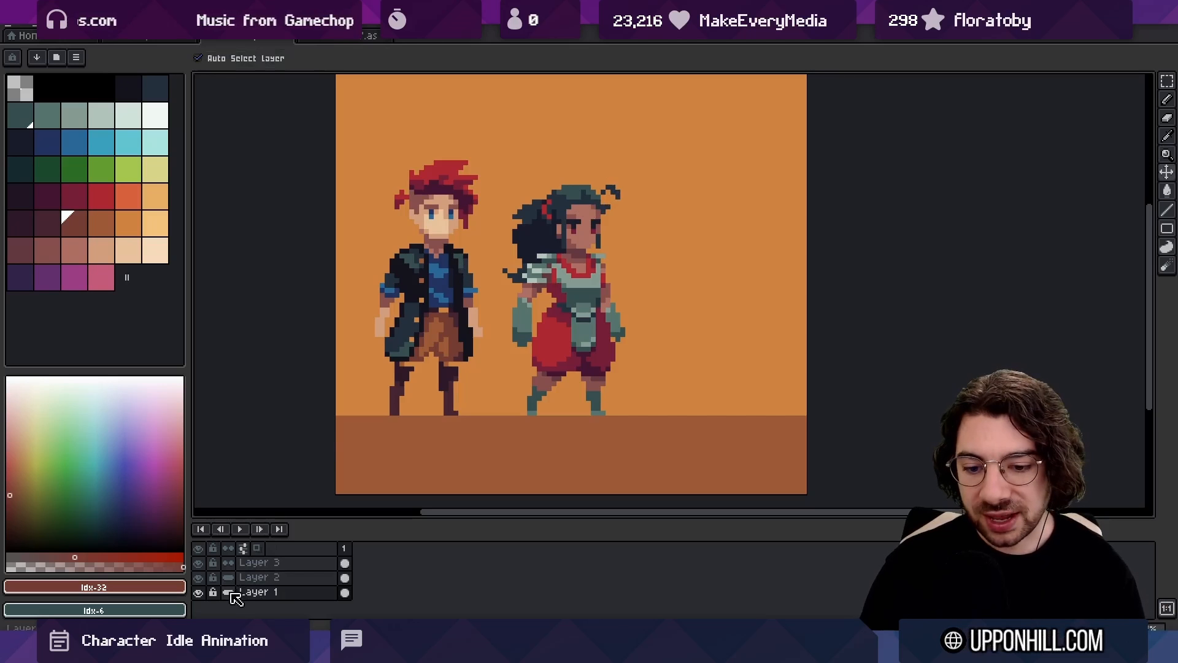
click(200, 579)
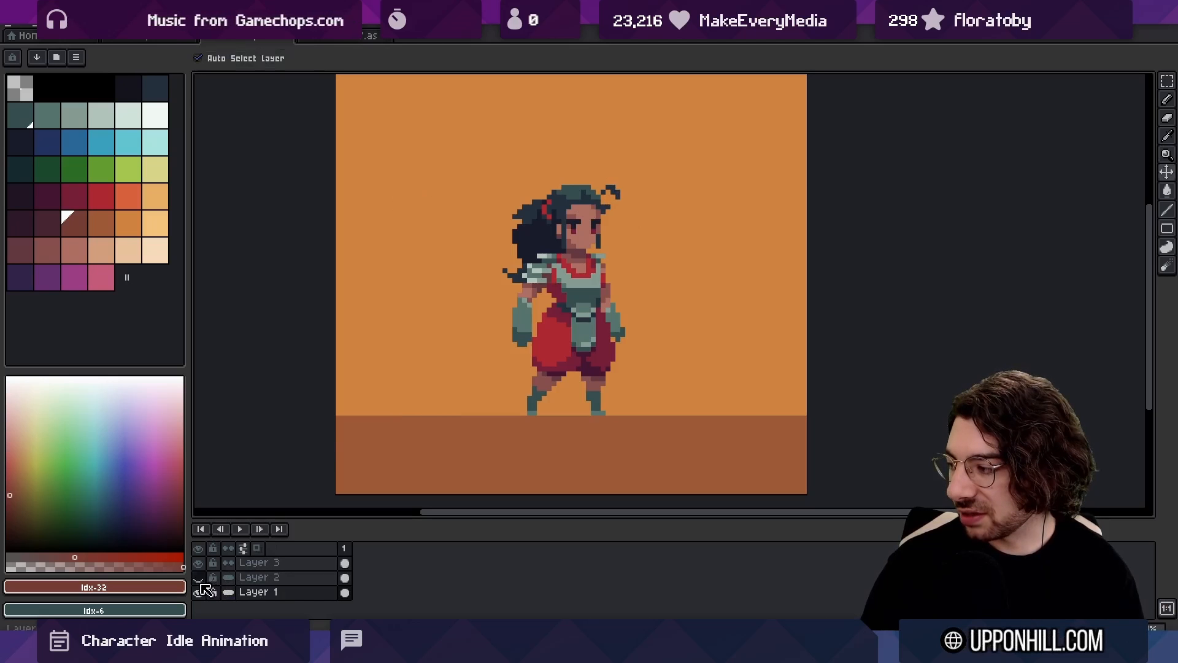
click(200, 579)
click(199, 595)
click(199, 595)
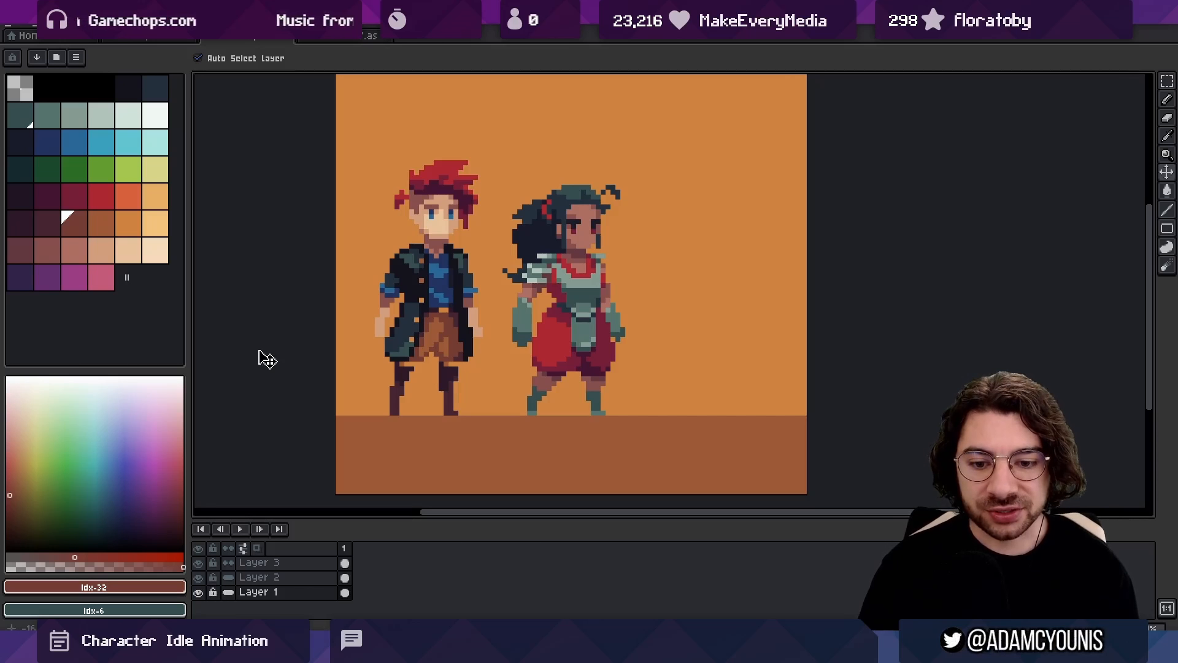
Make Layer 1 active and hide it so both characters stand on a transparent canvas
key(b)
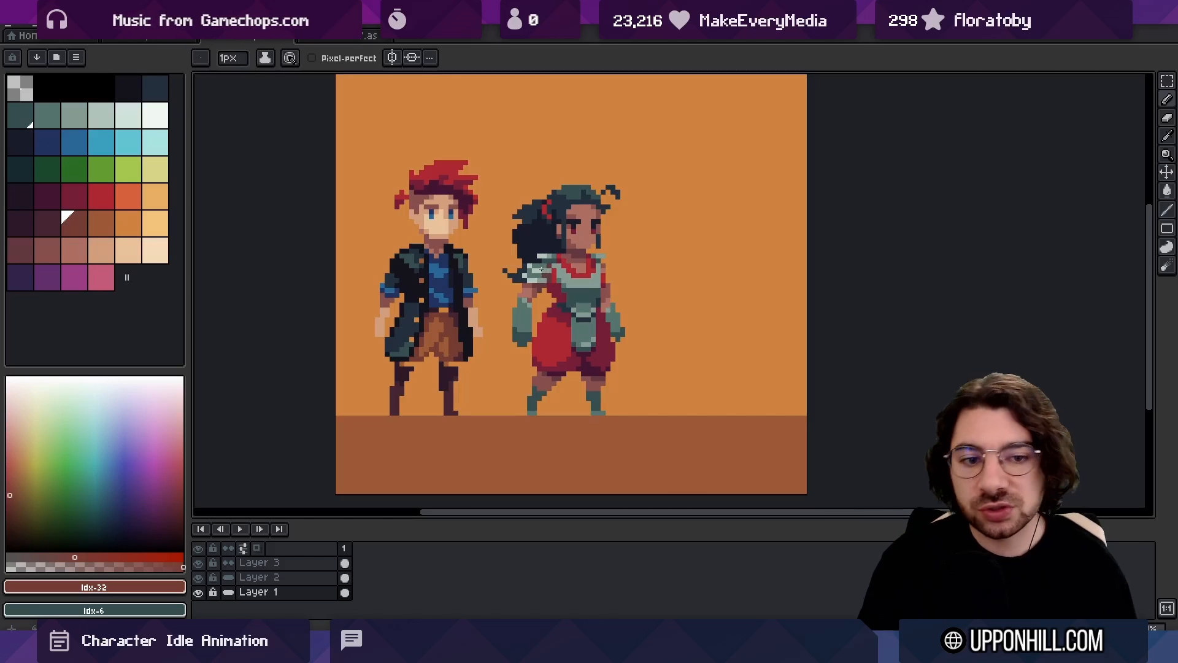
key(v)
click(563, 366)
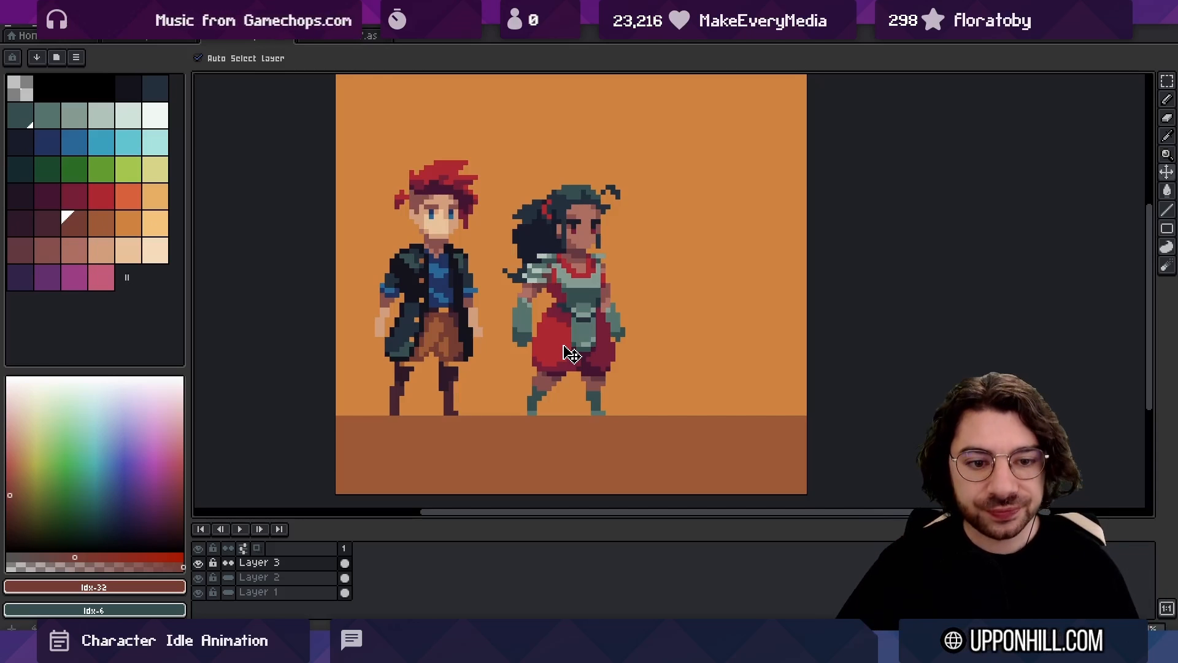
key(space)
drag(524, 329, 448, 312)
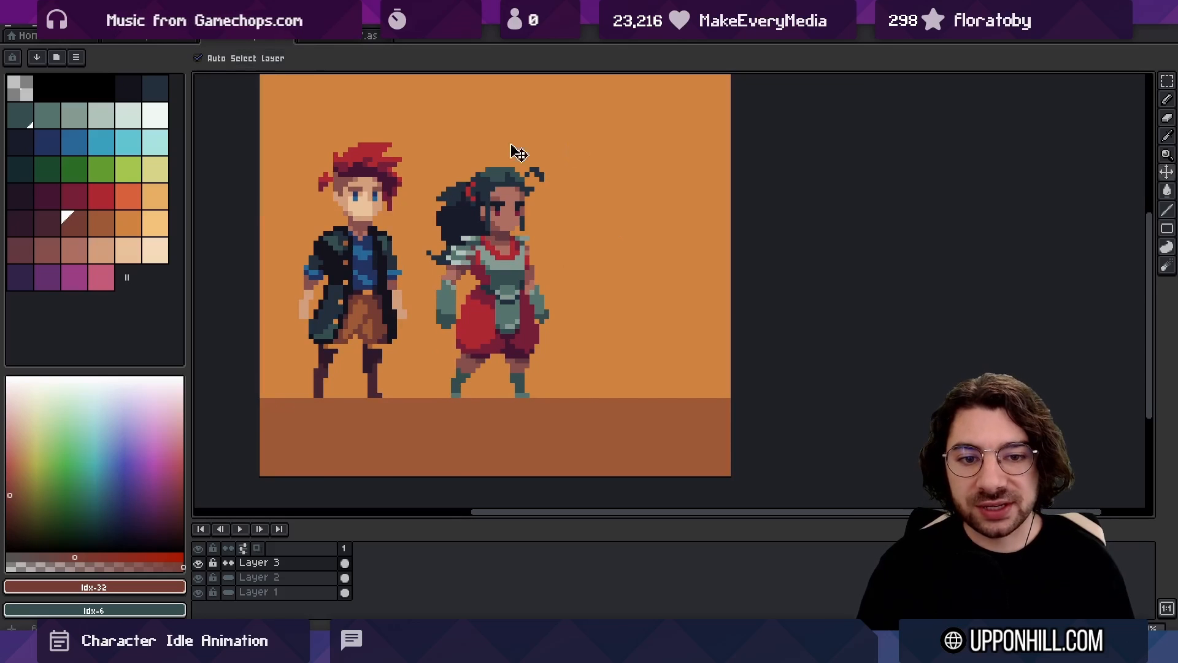
click(565, 329)
click(198, 592)
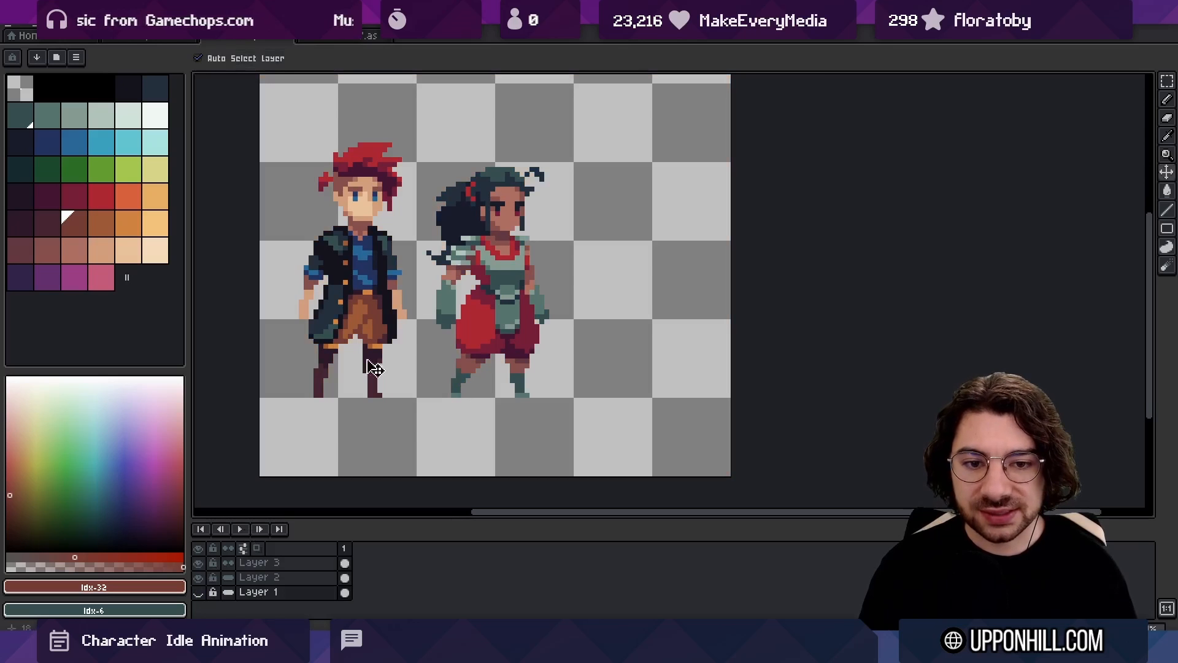
Marquee-select the dark-haired character's head and torso down to the waist and try nudging them on Layer 3
key(z)
click(527, 300)
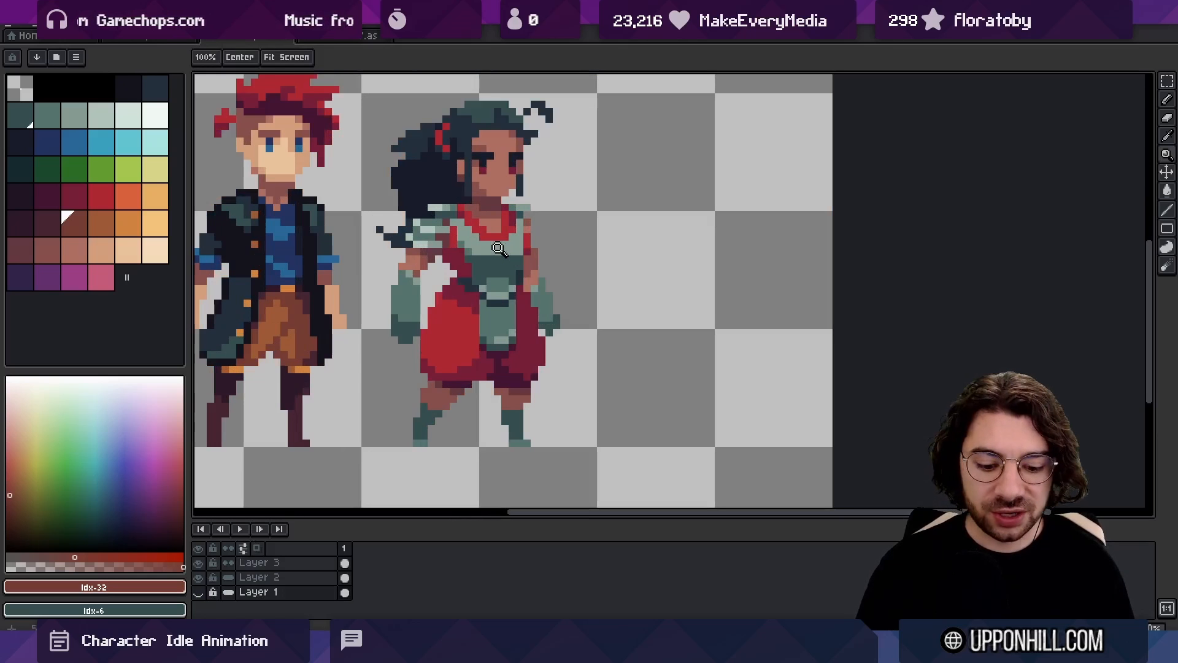
key(m)
drag(372, 90, 608, 289)
click(504, 241)
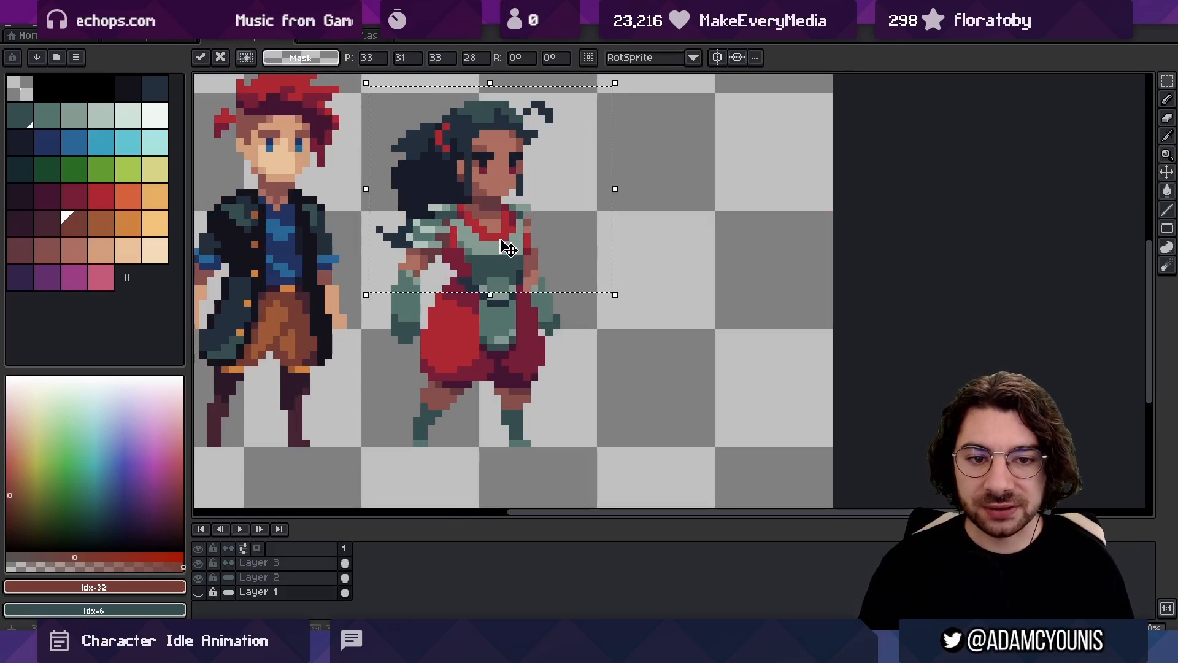
ctrl+click(497, 248)
mouse_move(498, 238)
mouse_down()
mouse_move(497, 256)
mouse_move(496, 236)
mouse_up()
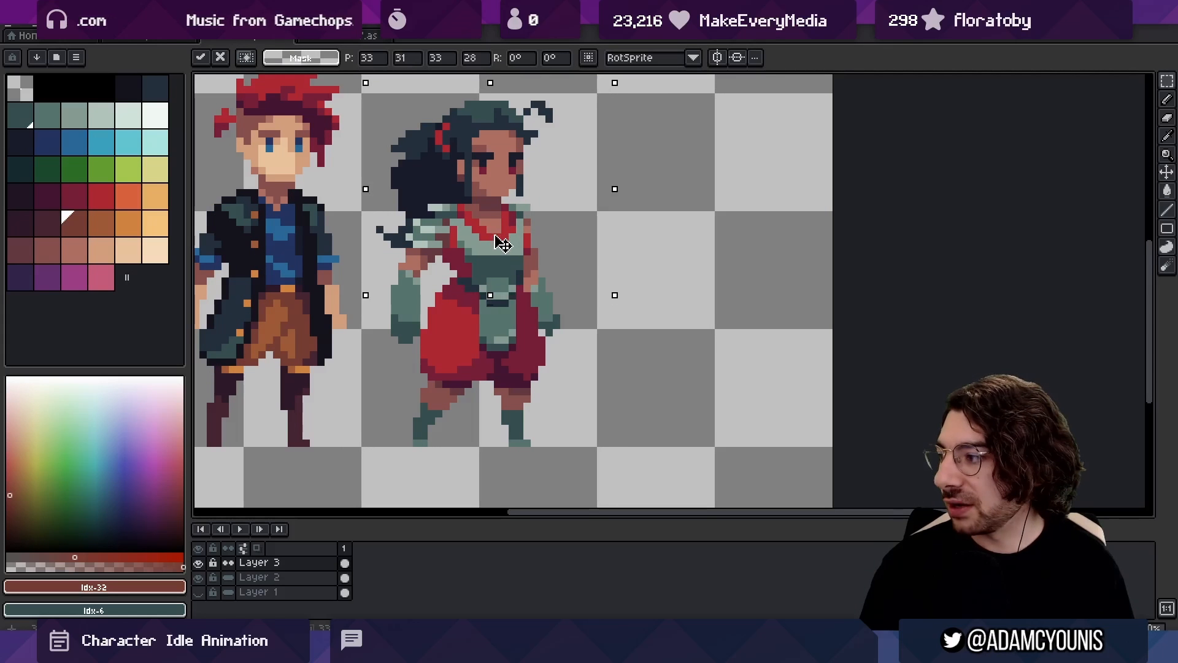
key(Return)
Undo the trial nudge of the dark-haired character's upper body
scroll(508, 245, down, 3)
key(v)
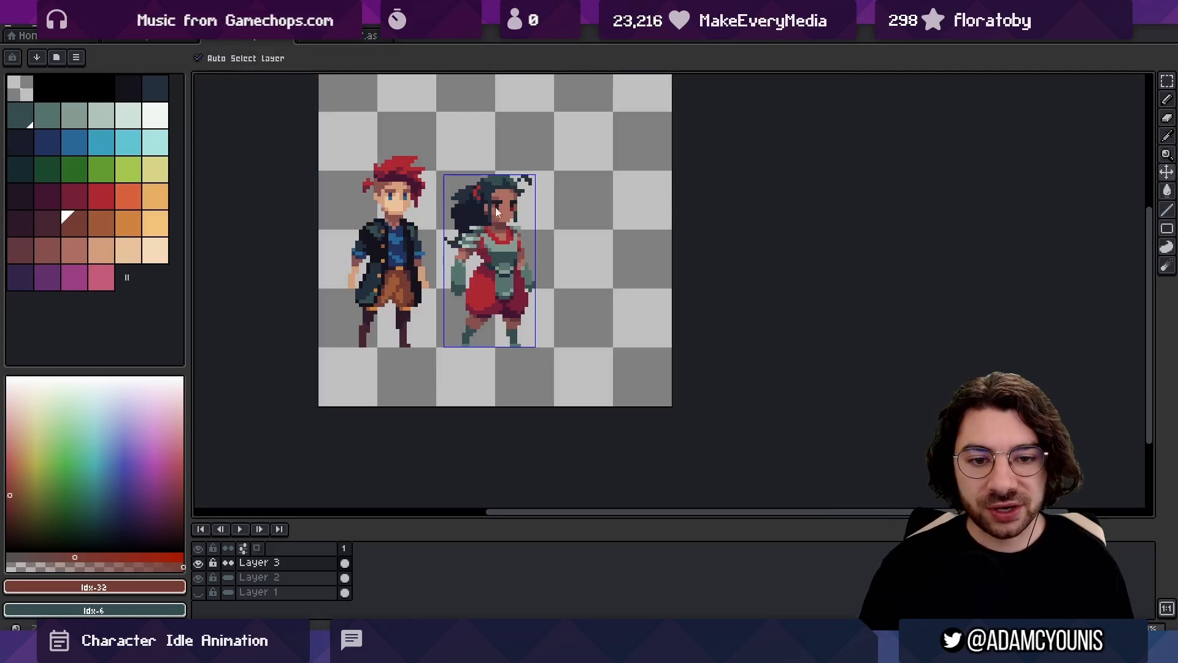
key(ctrl+z)
key(ctrl+d)
key(ctrl+z)
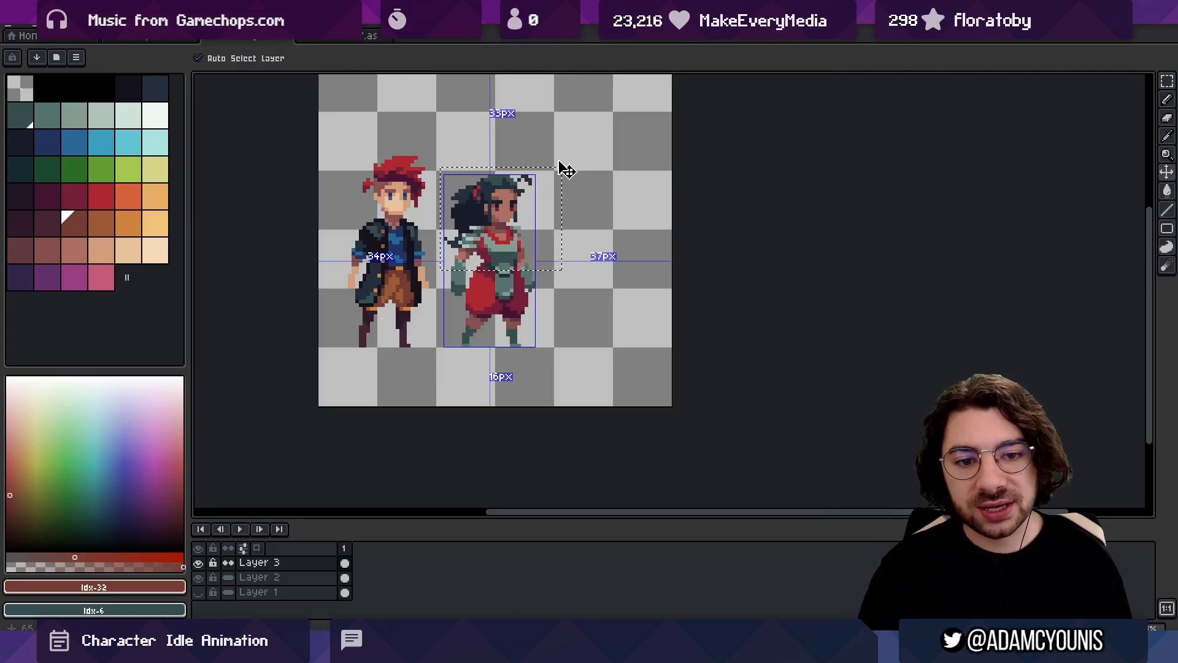
Clear the selection, tag frame 1 as Idle, and confirm exporting the Rekka-Idle sprite sheet
key(ctrl+d)
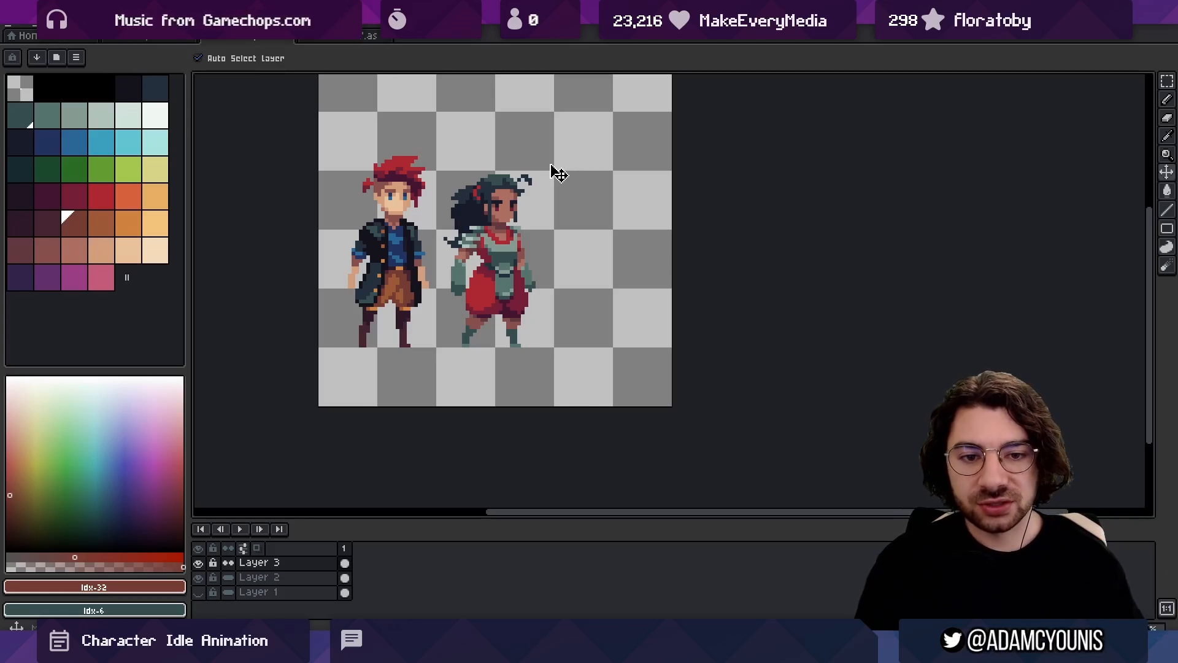
scroll(495, 271, up, 1)
drag(495, 271, 459, 308)
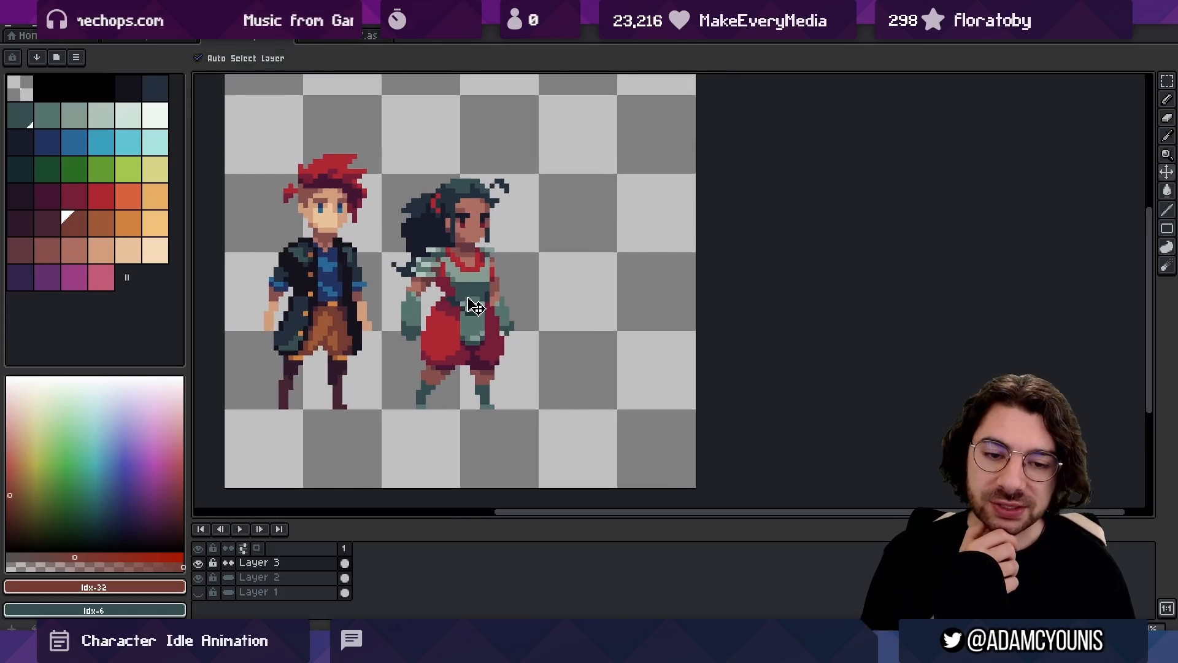
right_click(343, 547)
click(376, 579)
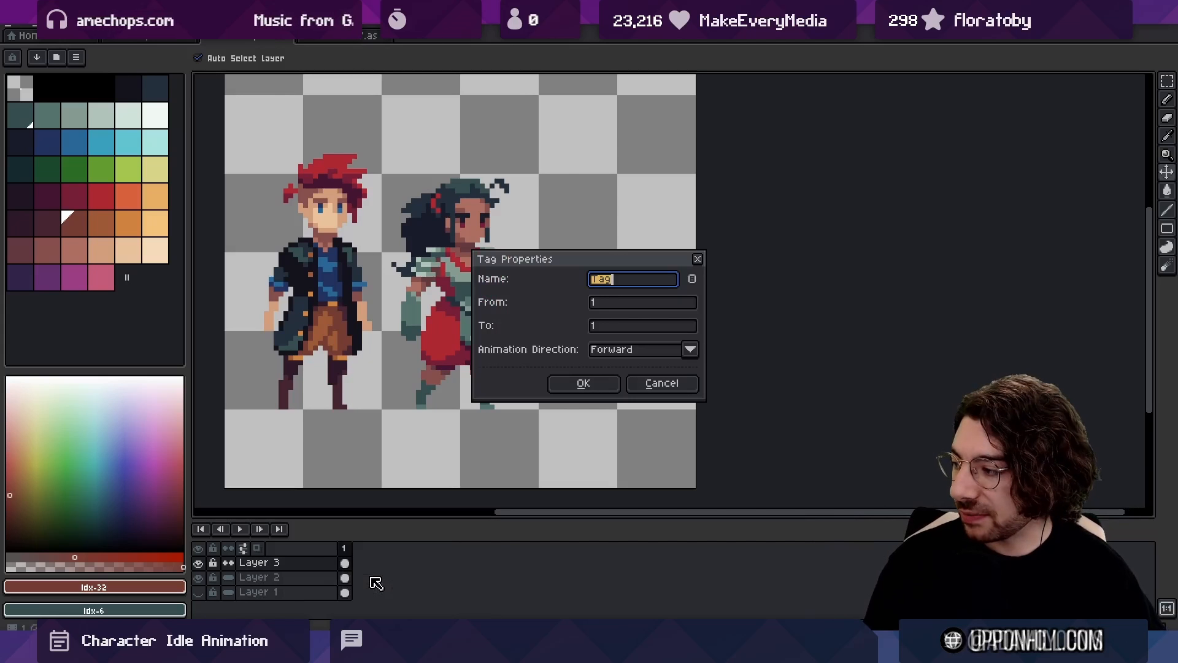
key(Return)
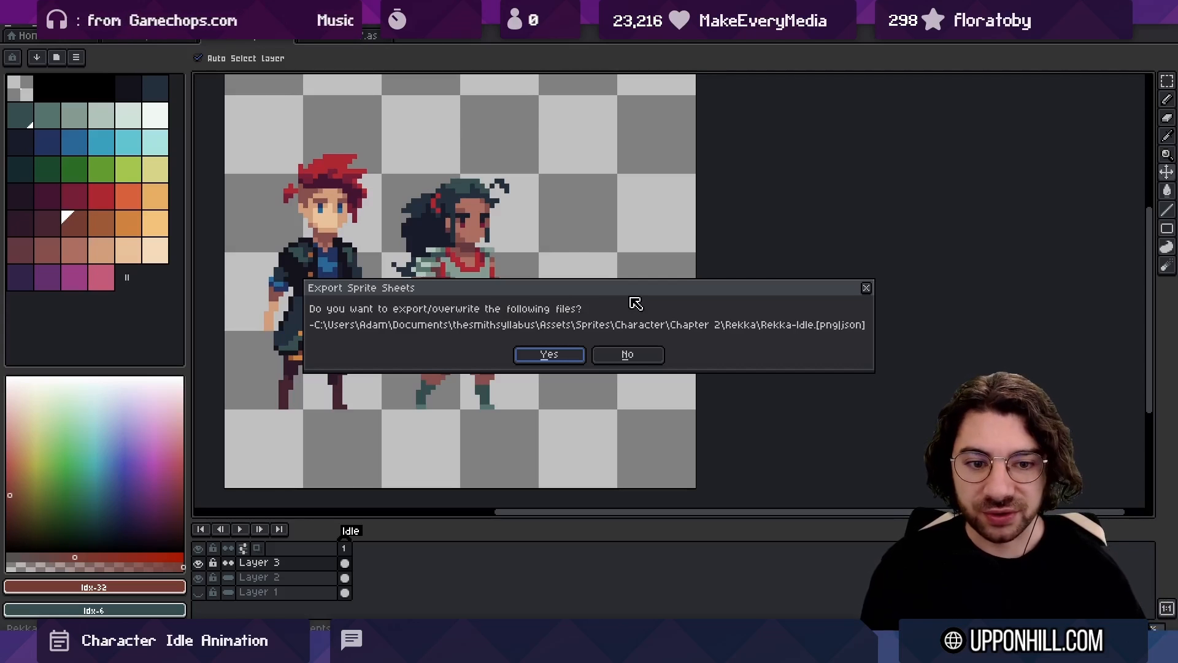
key(Return)
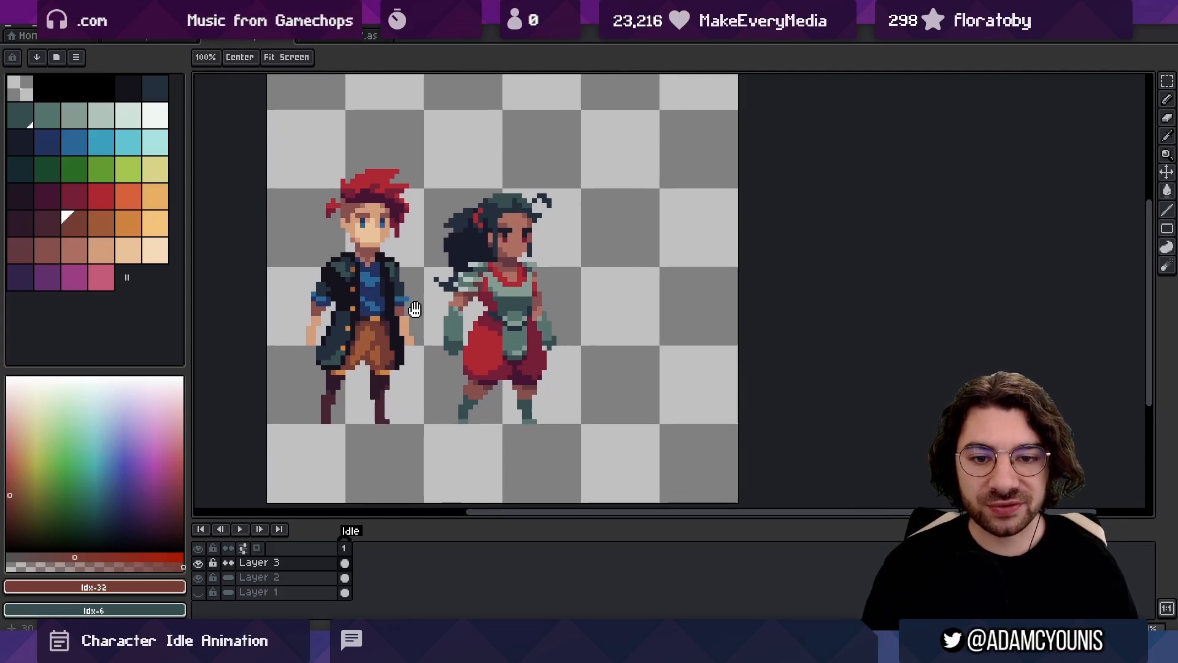
Add a new layer above Layer 3 and copy Layer 3's cel of the dark-haired character into it
drag(443, 297, 481, 294)
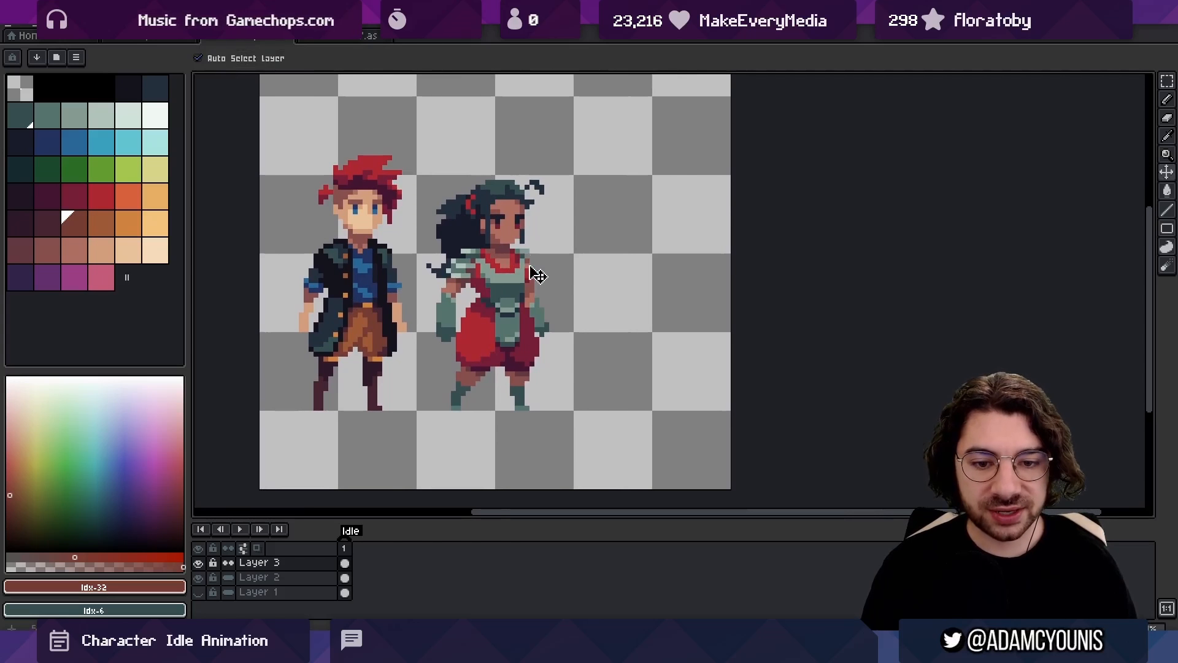
drag(452, 355, 437, 317)
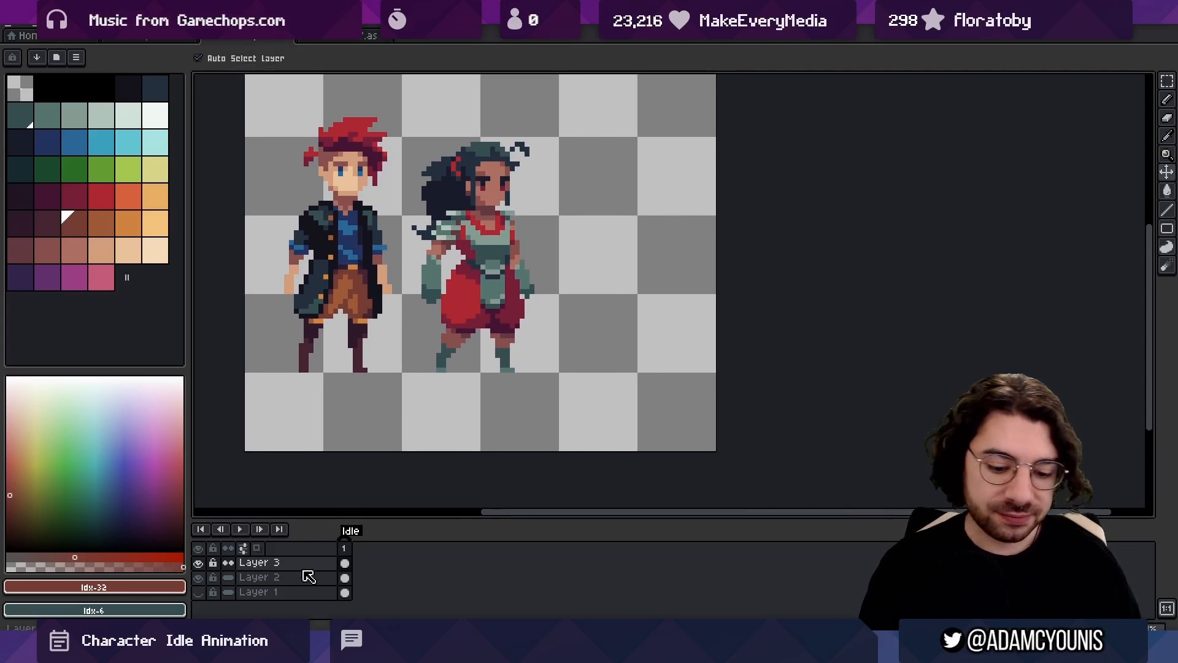
key(shift+n)
click(344, 580)
key(ctrl+c)
click(348, 565)
key(ctrl+v)
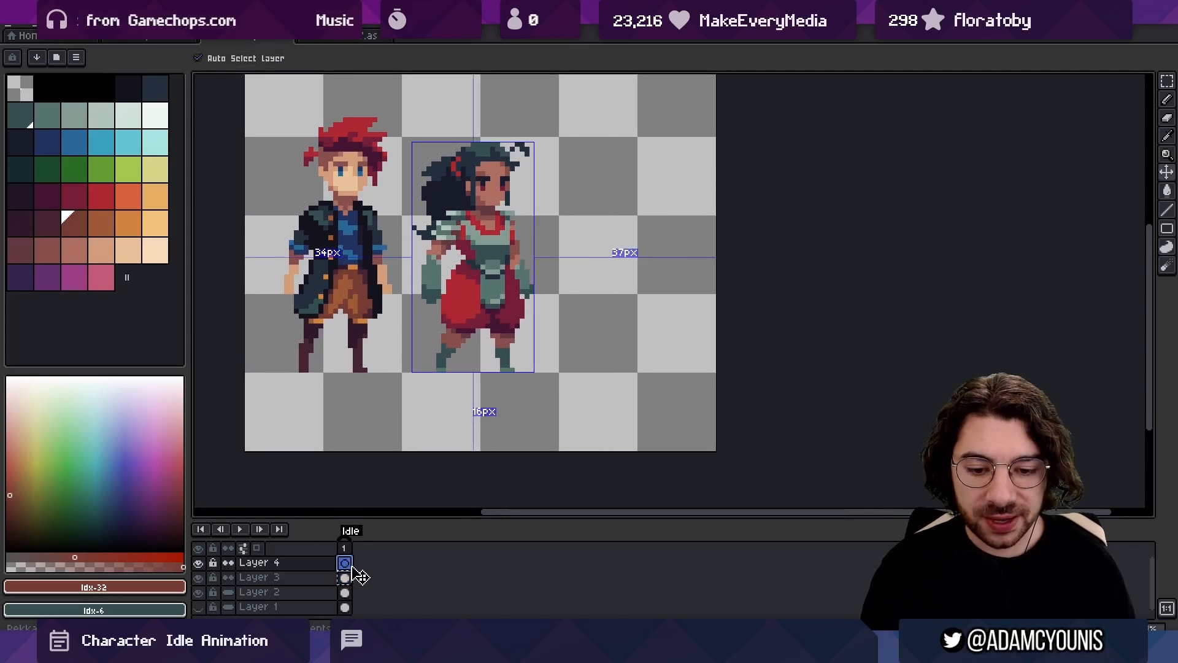
Make Layer 3's cels continuous and hide Layer 2 with the red-haired character
click(228, 577)
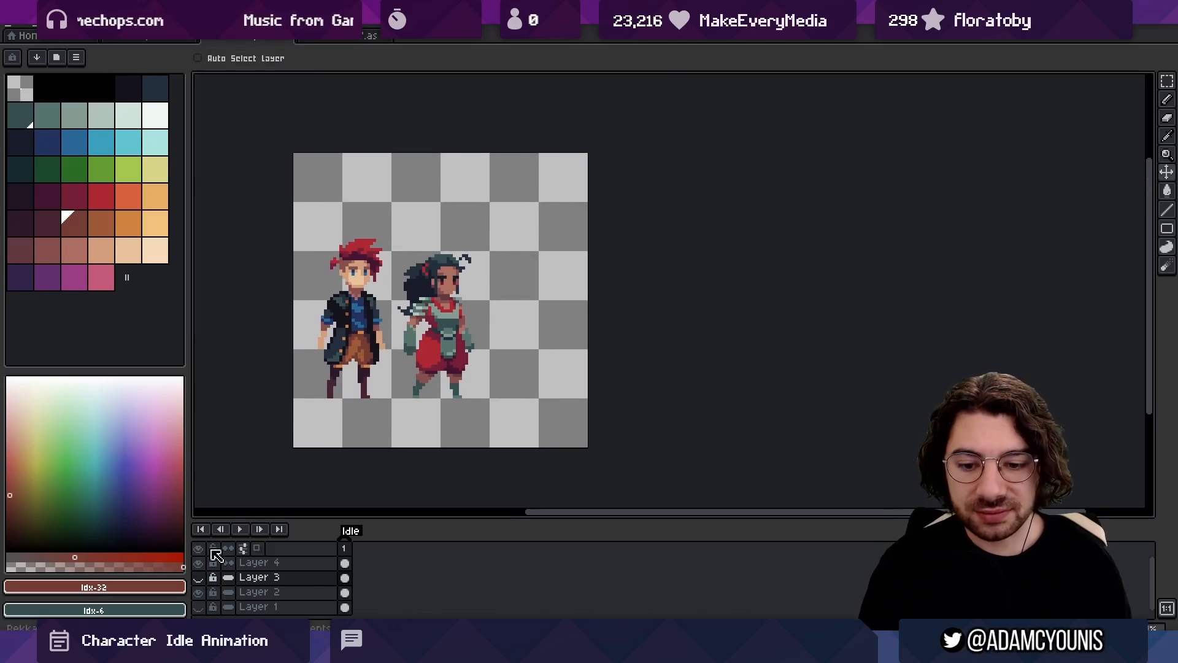
click(198, 577)
click(198, 592)
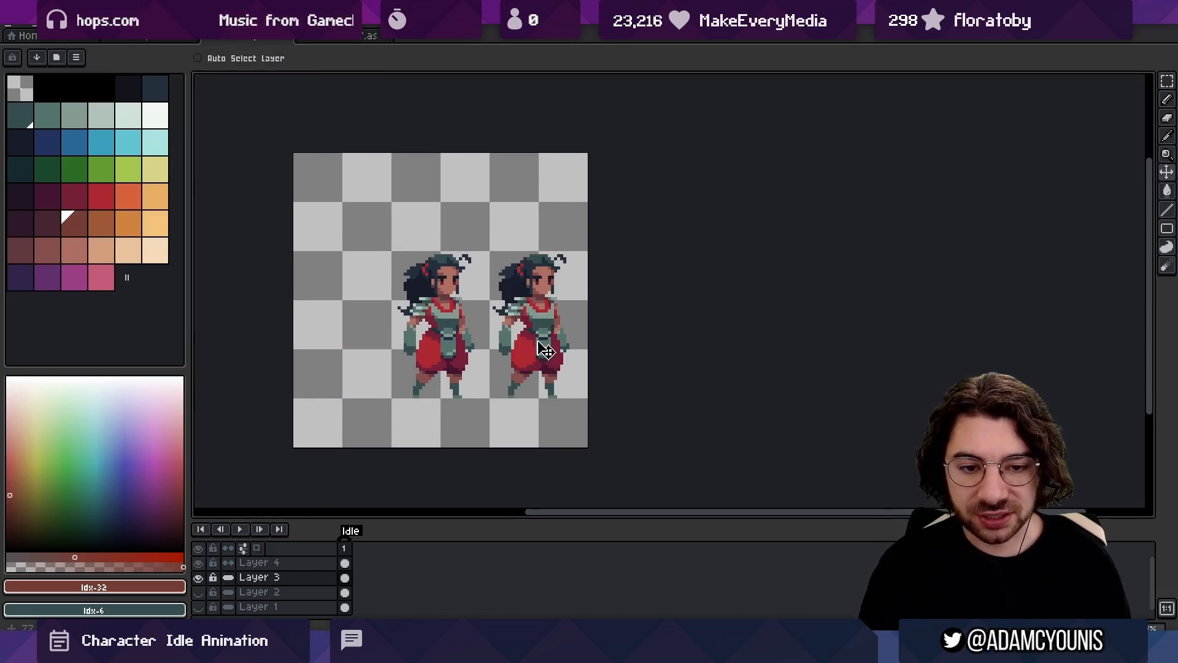
Place Layer 3's copy of the character near the canvas's left edge and rename the layer Ref
drag(537, 333, 334, 339)
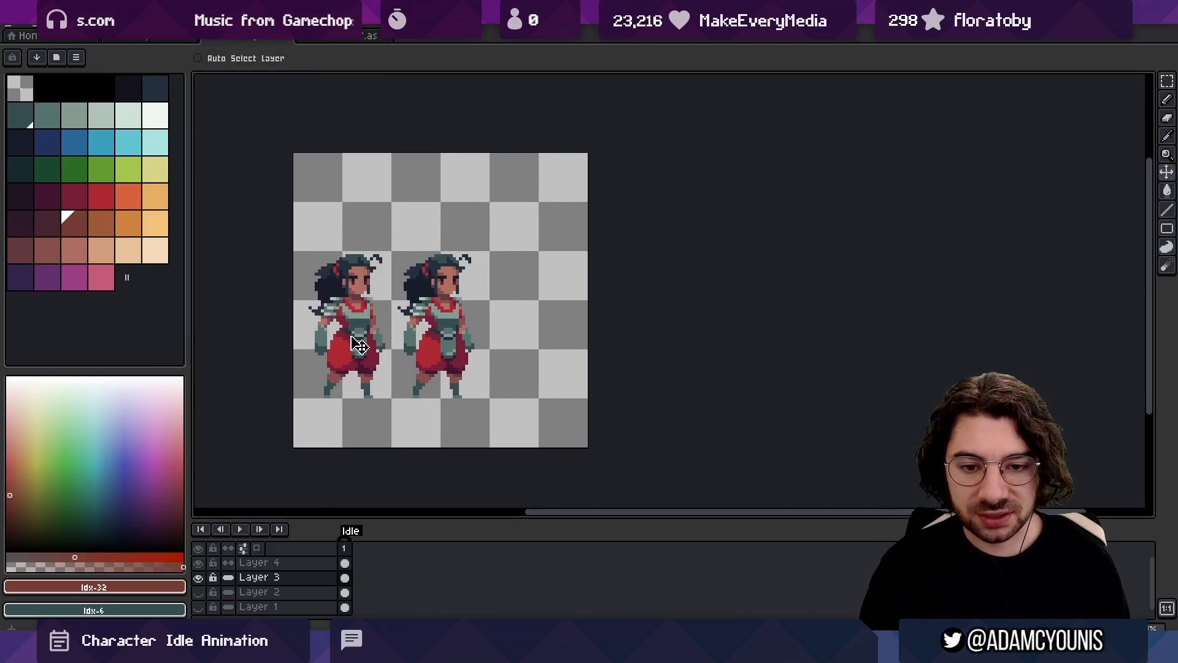
double_click(261, 576)
text(Ref)
key(Return)
Widen the canvas to 128 px and shift the Ref character back toward the canvas's left edge
click(72, 26)
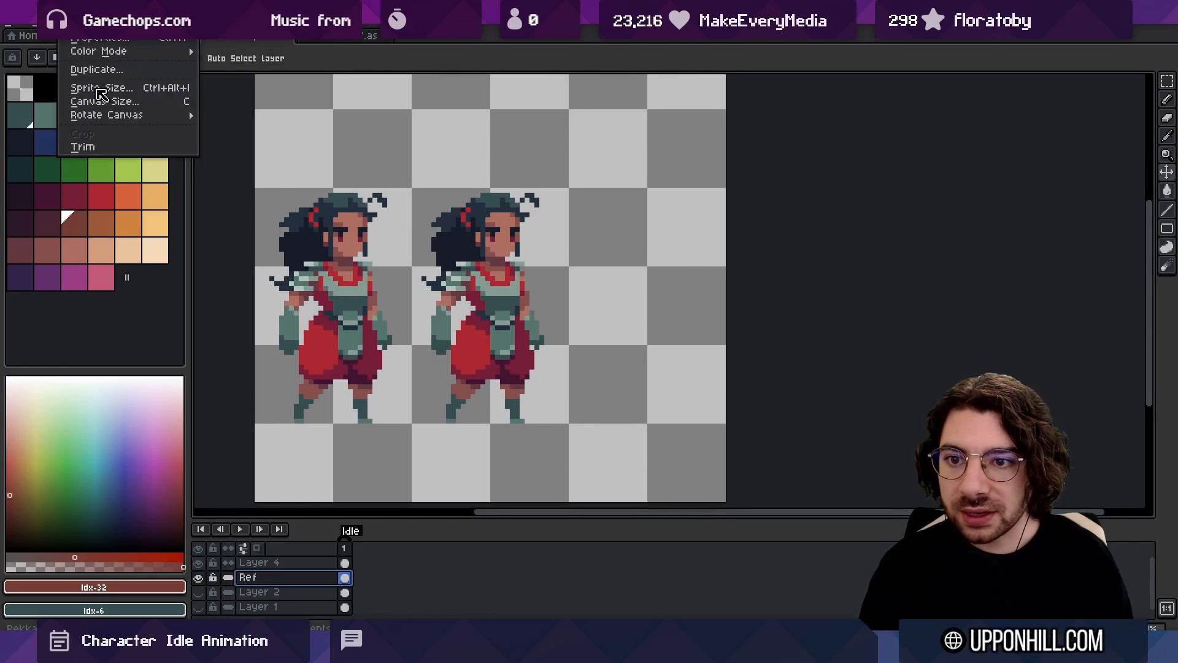
click(103, 104)
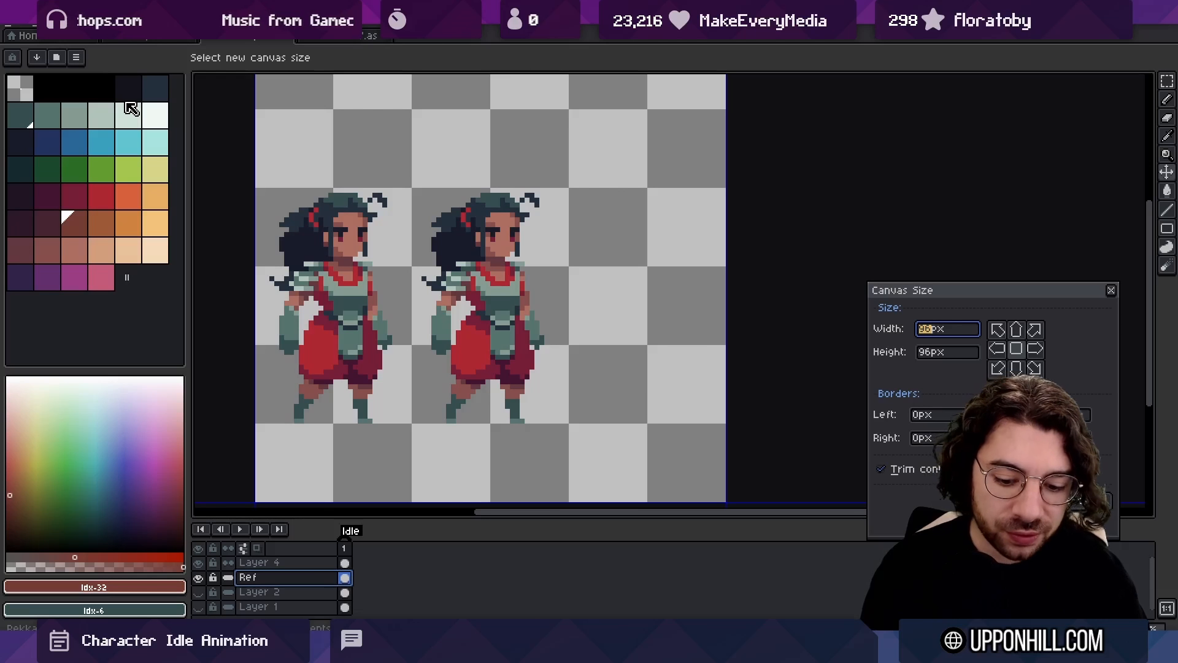
text(128)
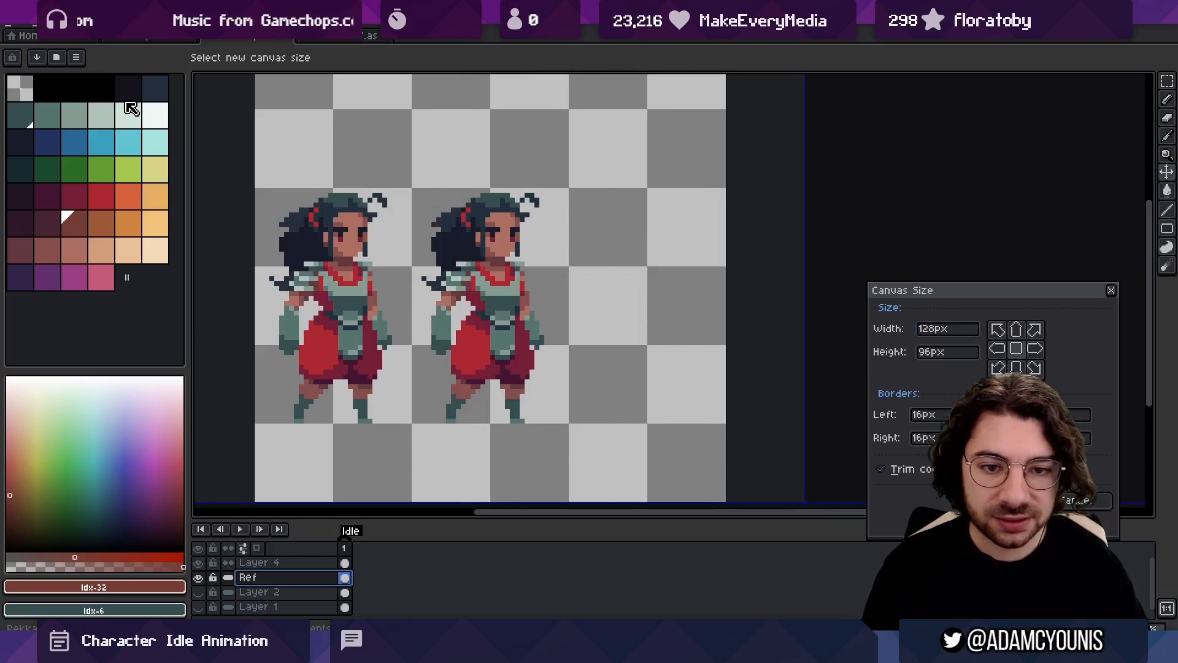
key(Return)
scroll(402, 186, down, 1)
drag(407, 255, 354, 260)
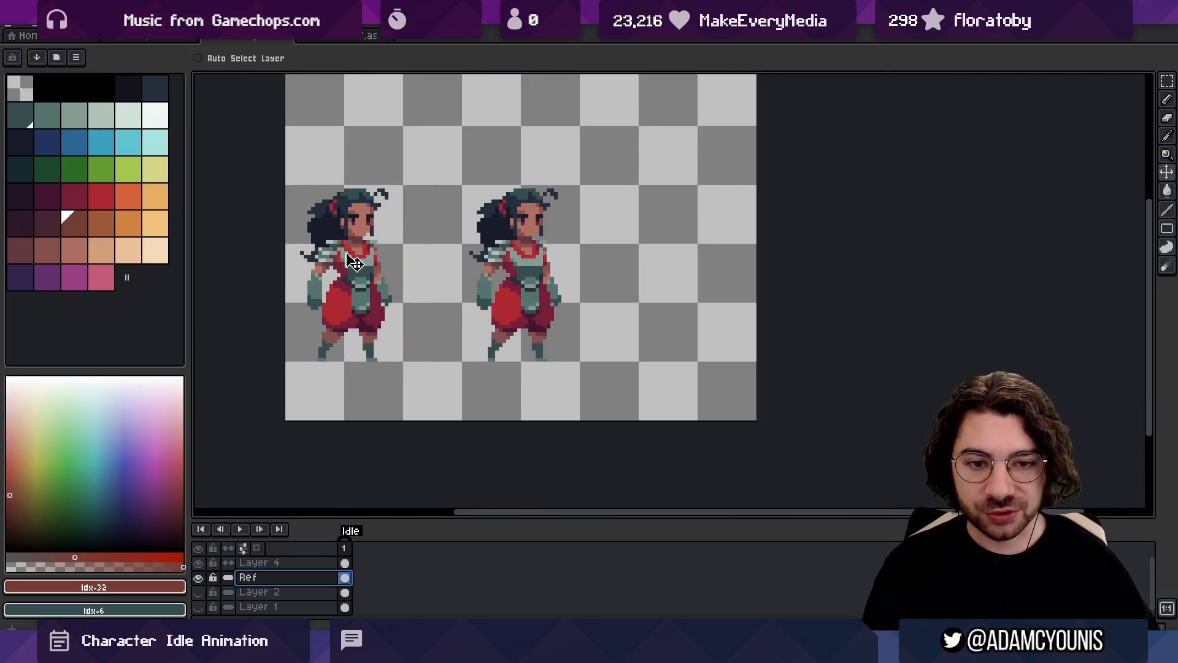
Duplicate frame 1 to create a second frame for the idle pose
drag(532, 180, 521, 182)
scroll(608, 252, up, 1)
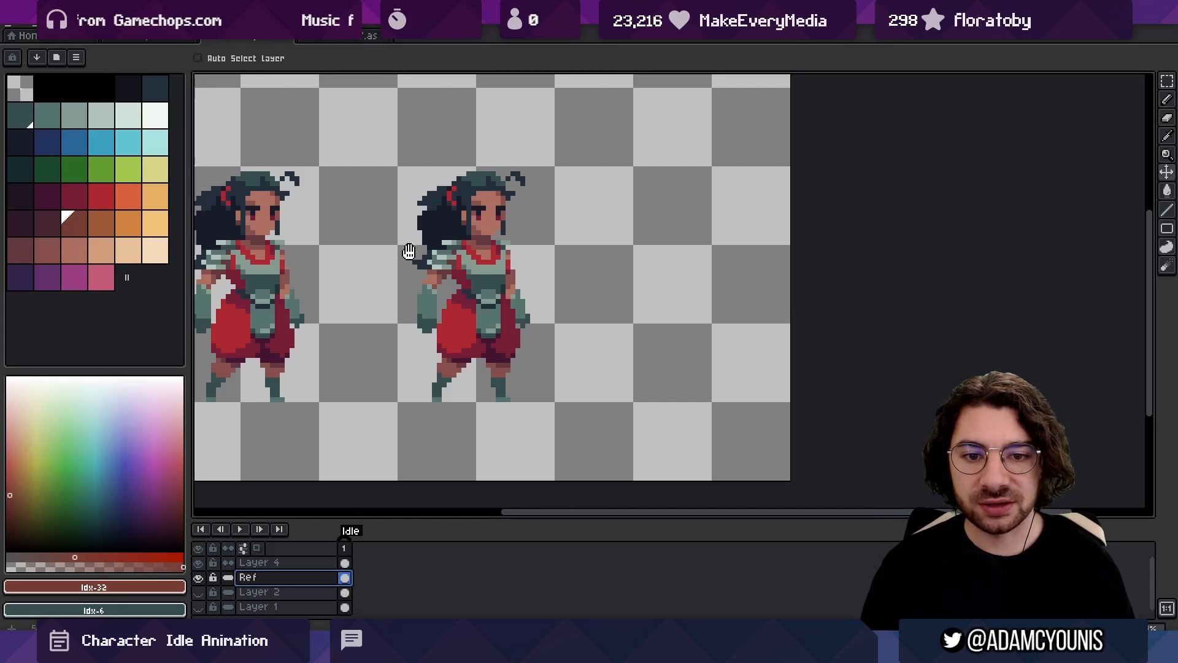
drag(400, 201, 429, 192)
key(alt+n)
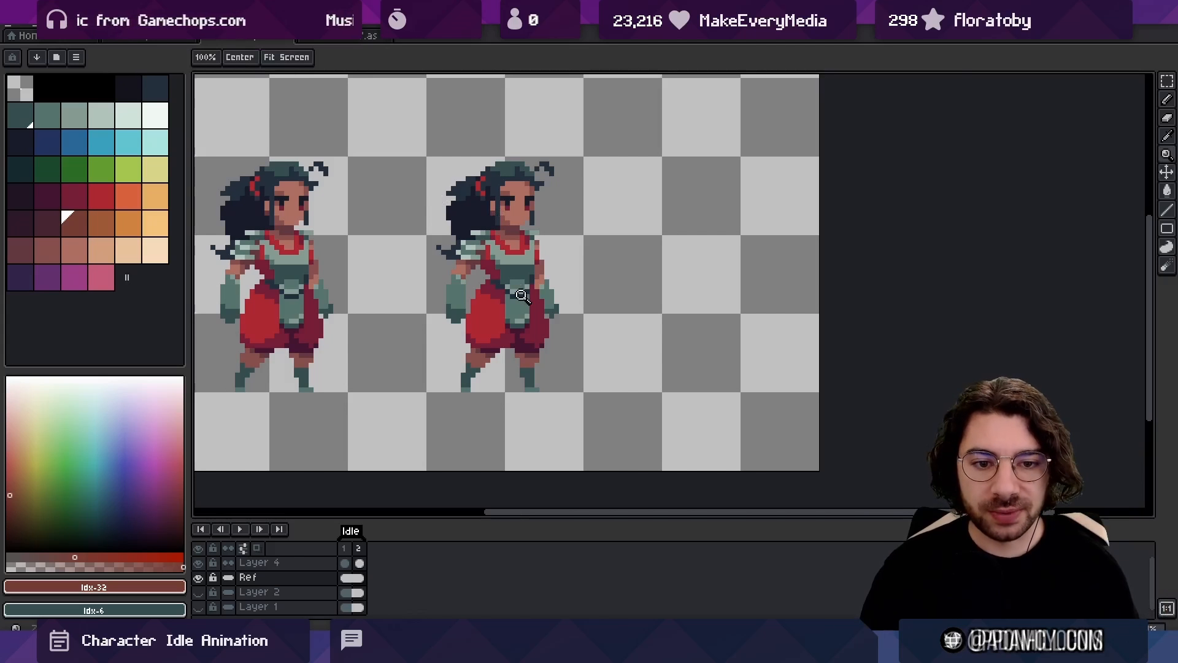
scroll(535, 324, up, 1)
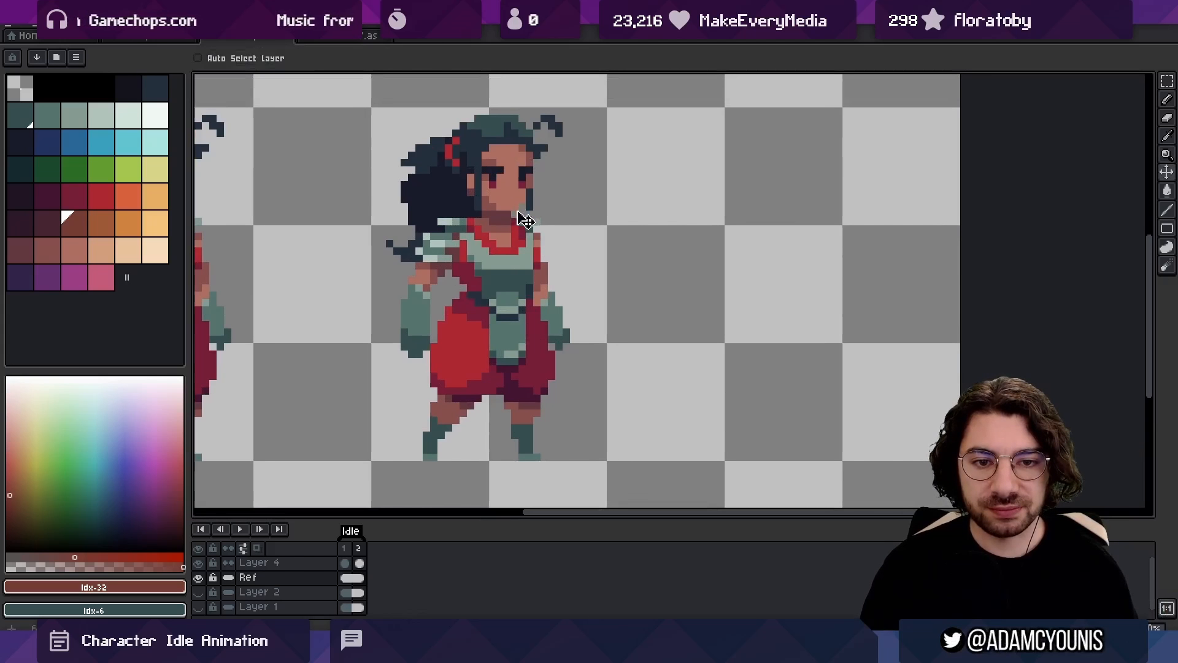
key(ctrl+t)
key(ctrl+z)
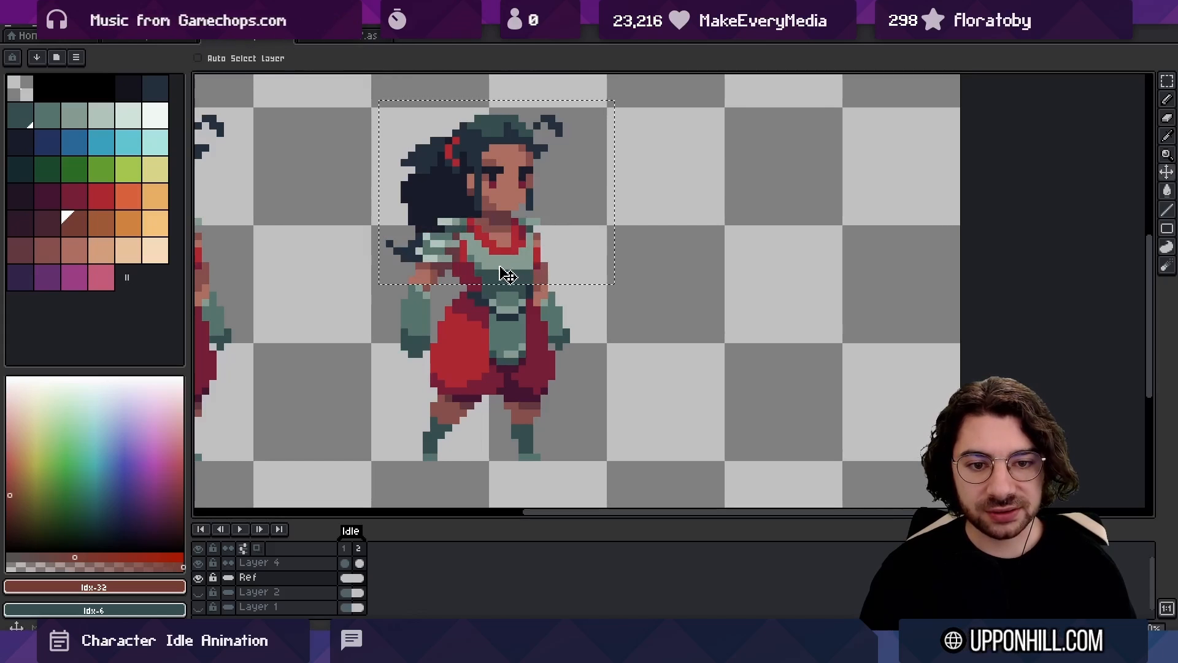
key(ctrl+d)
On Layer 4 in frame 2, lasso the character's upper body including the arms and move it one pixel down
key(Up)
key(q)
drag(368, 273, 370, 367)
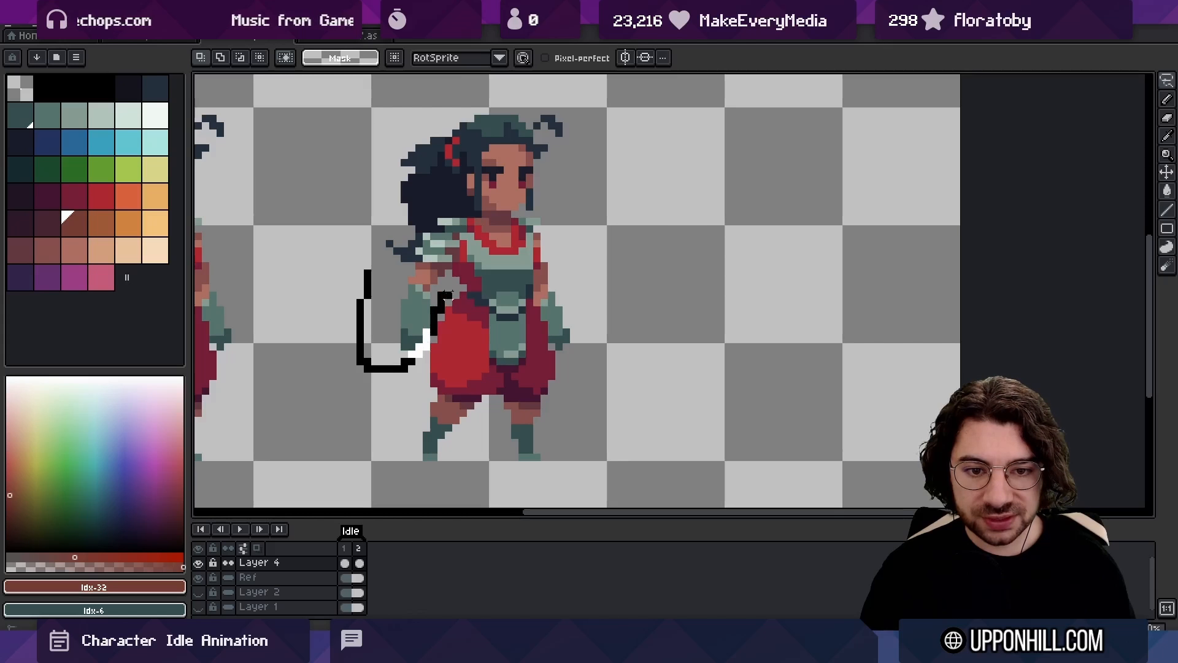
mouse_move(494, 288)
mouse_down()
mouse_move(515, 289)
mouse_move(329, 284)
mouse_move(363, 402)
mouse_up()
drag(459, 302, 459, 313)
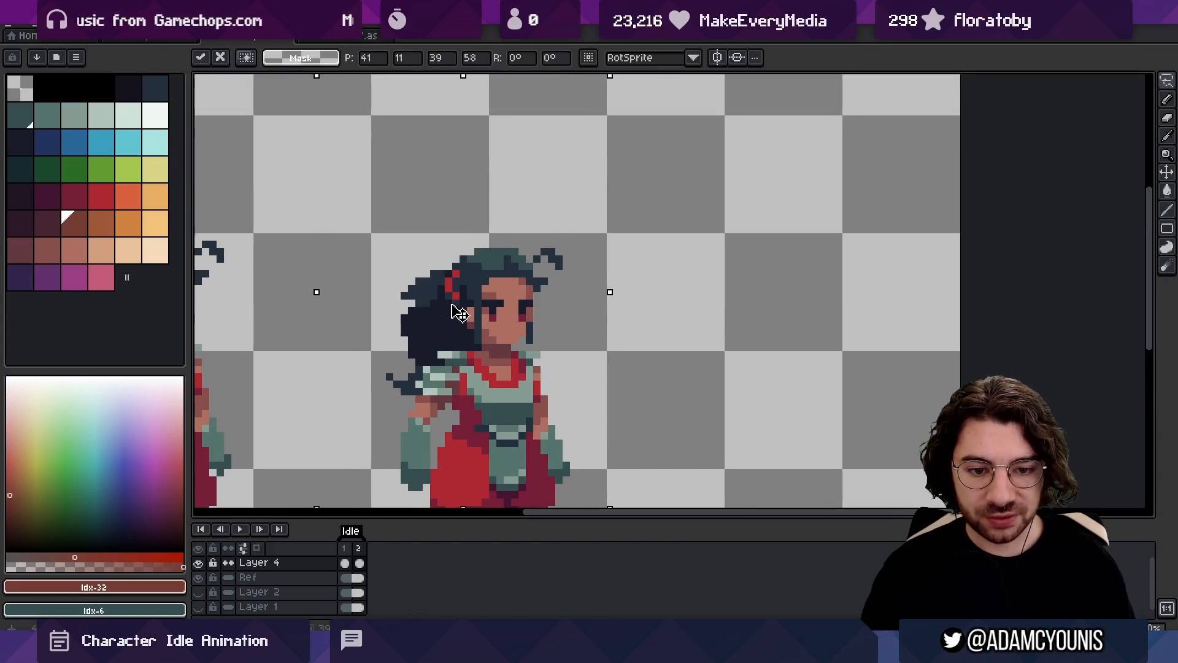
key(ctrl+d)
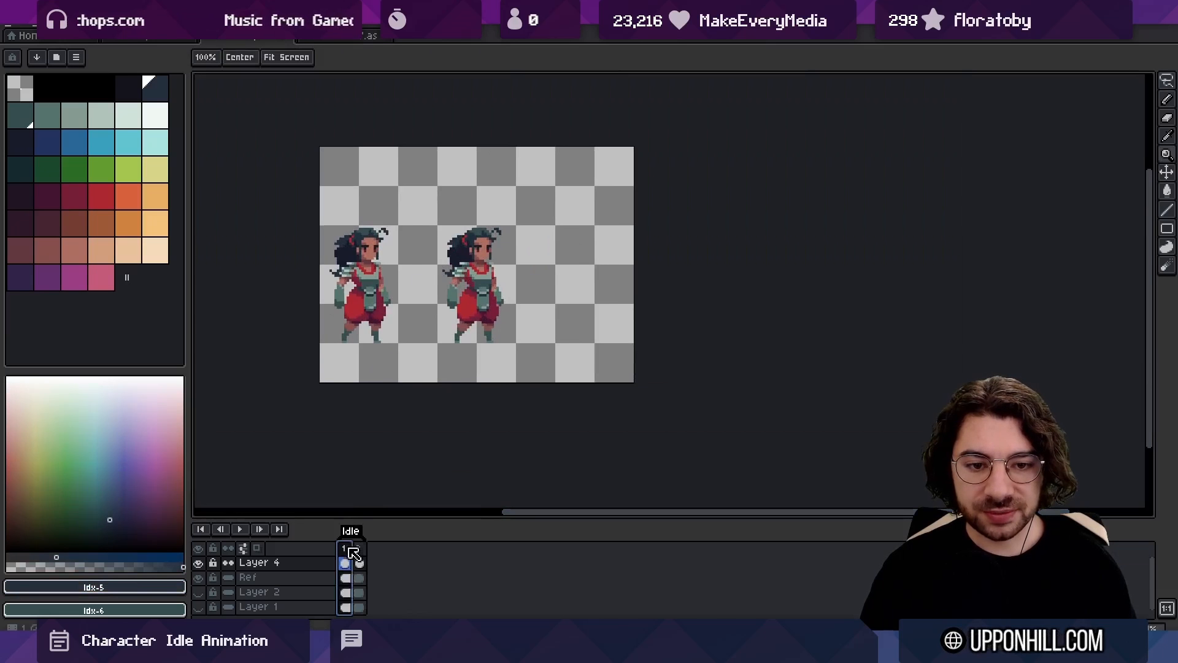
Compare the poses in frames 1 and 2, and duplicate the frames until the Idle animation has ten frames
drag(351, 548, 345, 548)
click(359, 548)
click(345, 547)
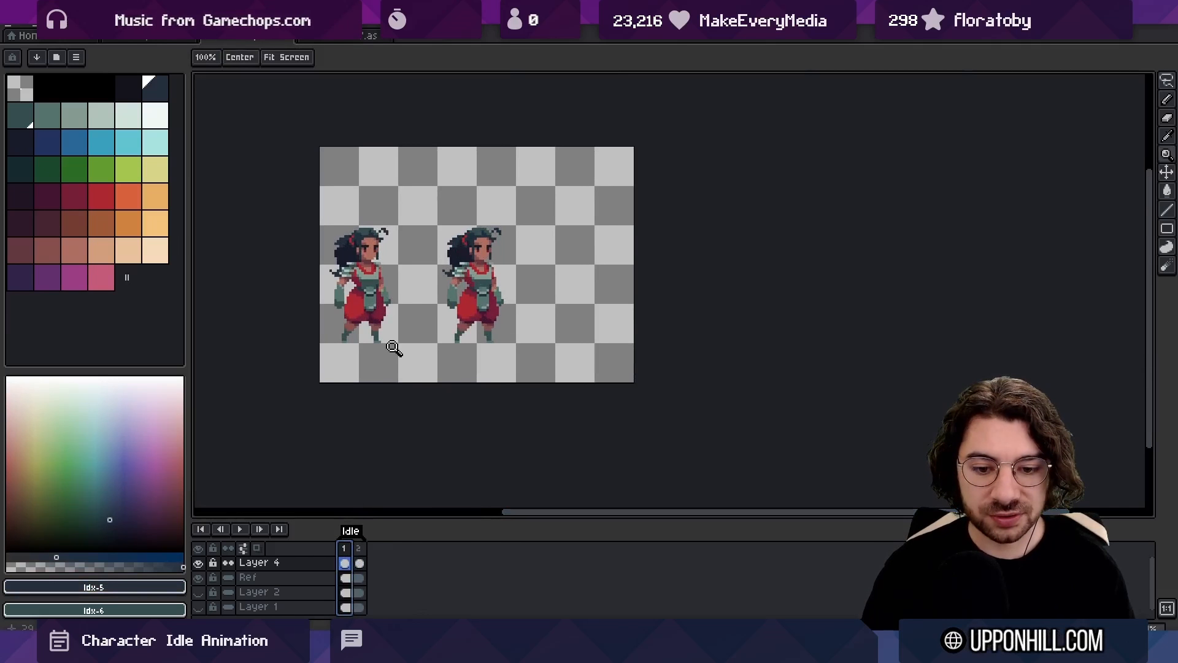
key(alt+n)
key(alt+n)
key(alt+n)
key(alt+n)
key(alt+n)
key(alt+n)
key(alt+n)
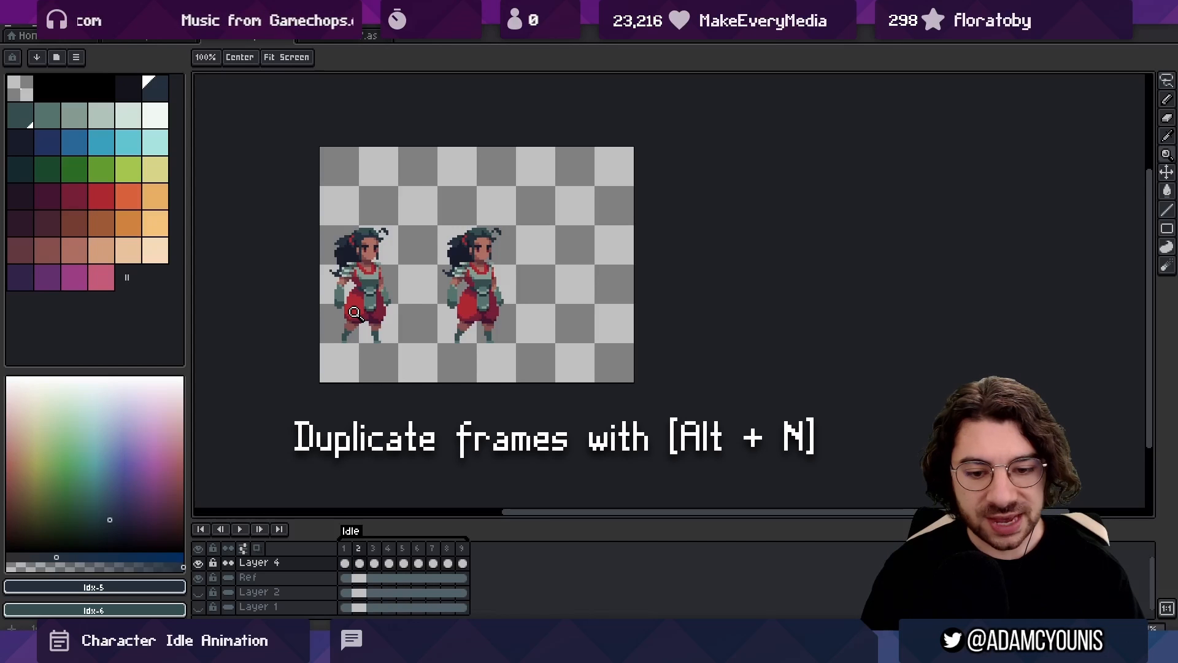
key(alt+n)
Play the ten-frame Idle animation close up to check the character's up-and-down motion
scroll(434, 406, up, 2)
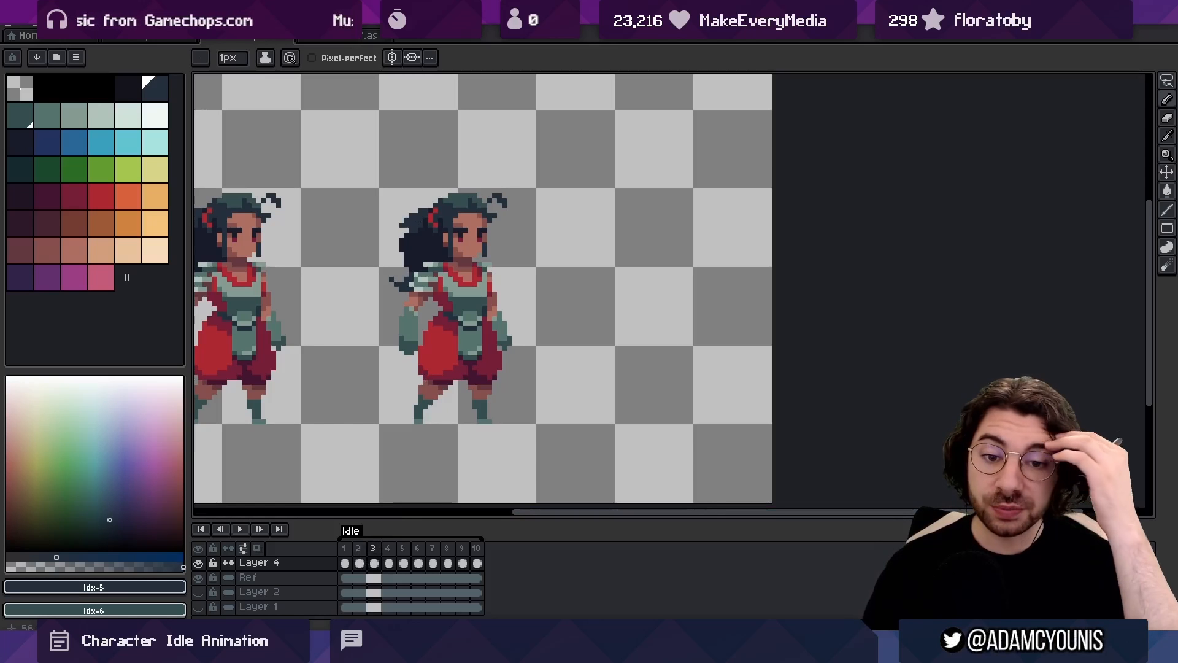
key(z)
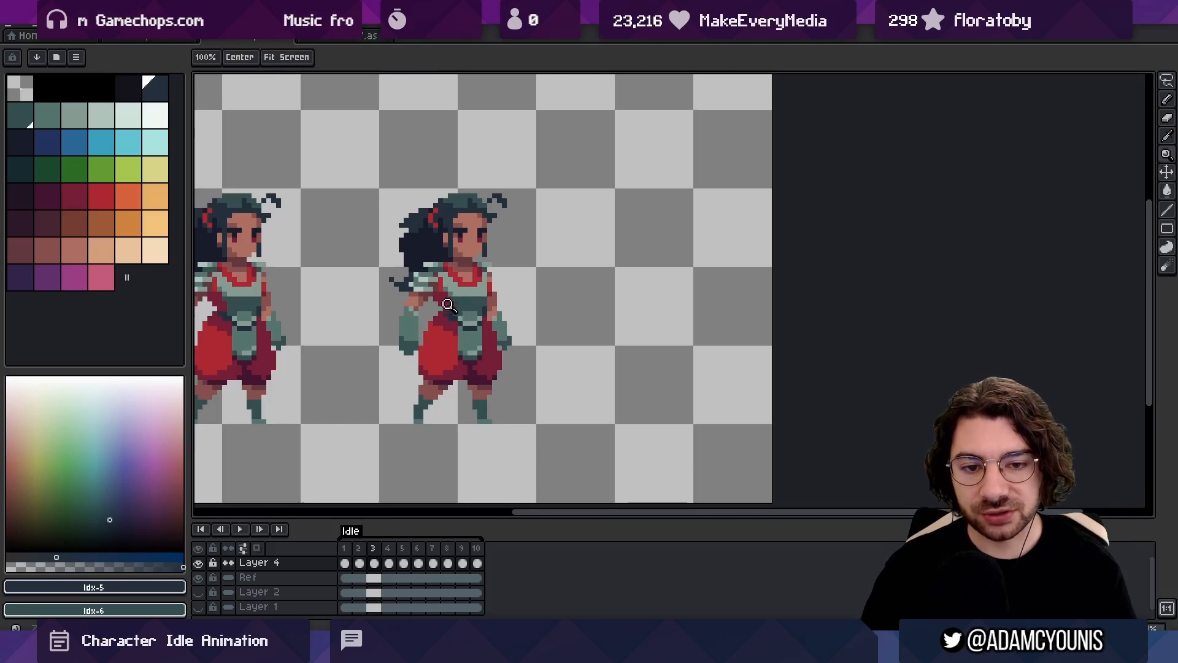
click(441, 316)
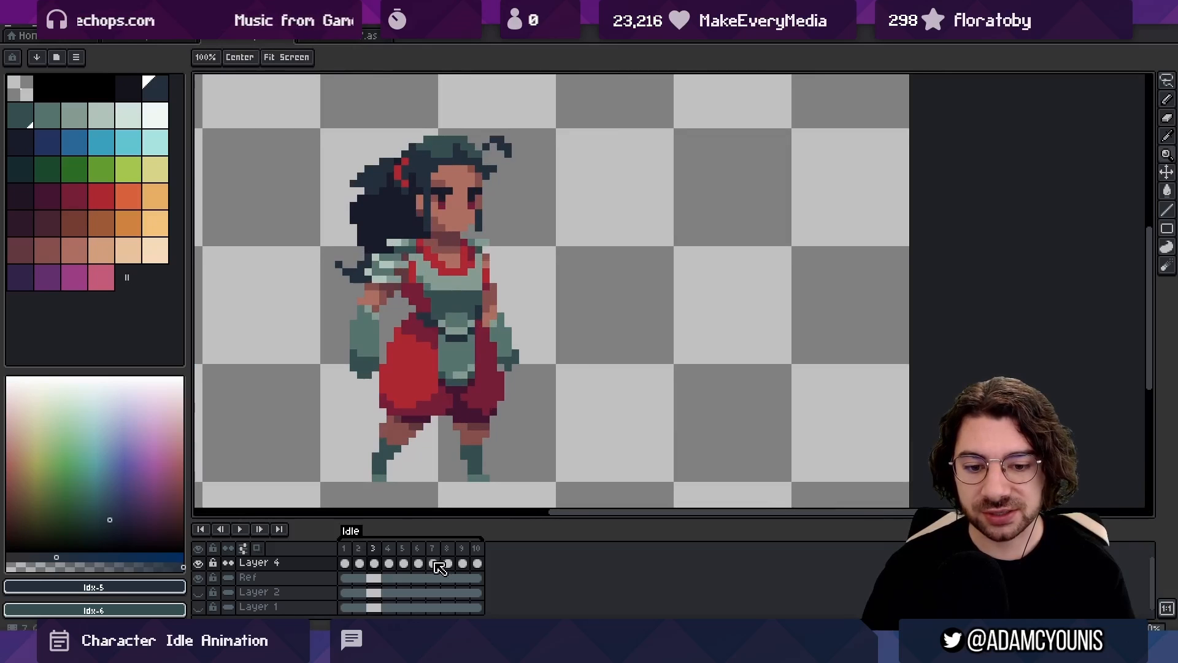
click(385, 553)
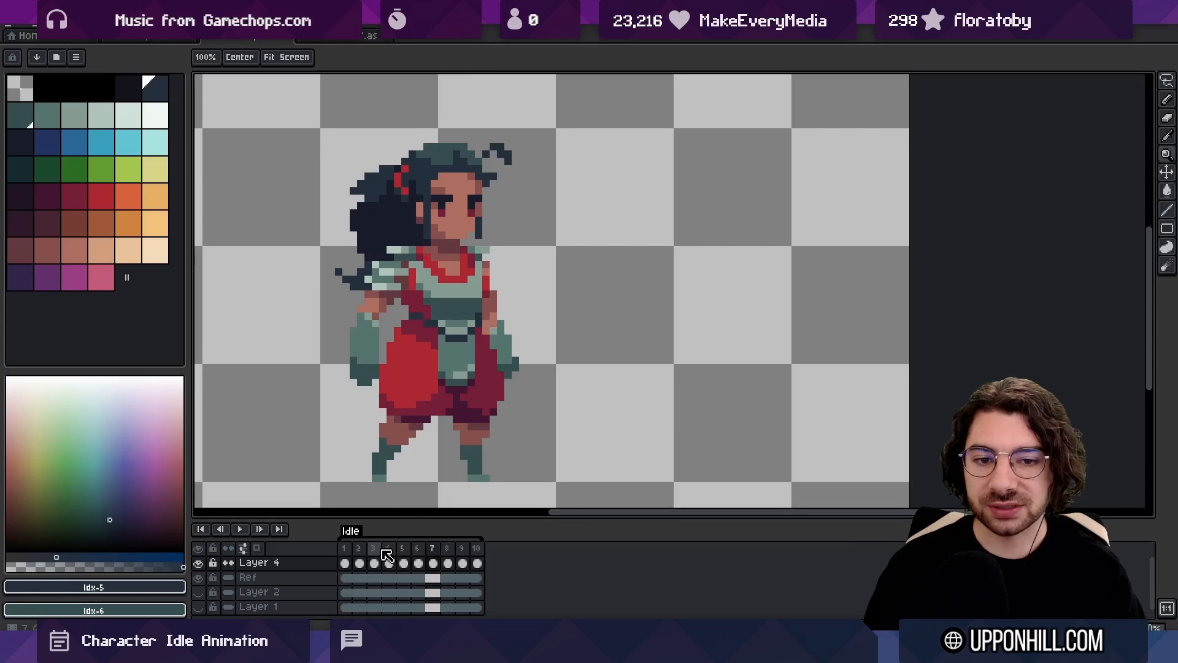
key(Return)
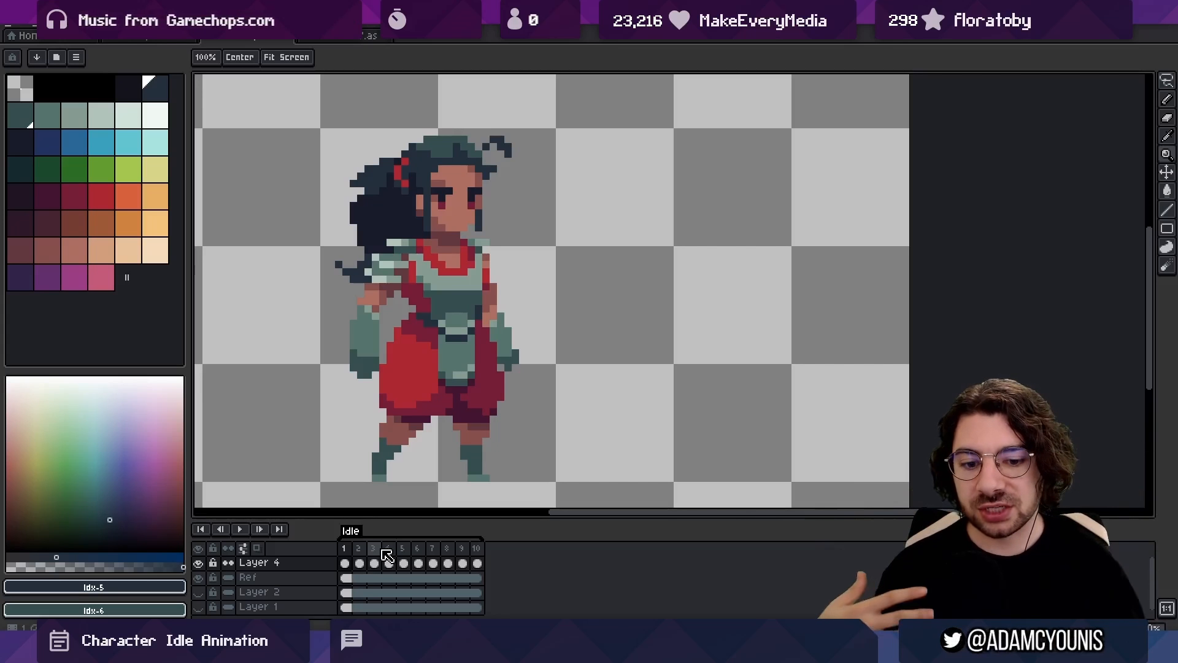
Check frame 4's duration in its frame properties and leave it without making changes
click(388, 553)
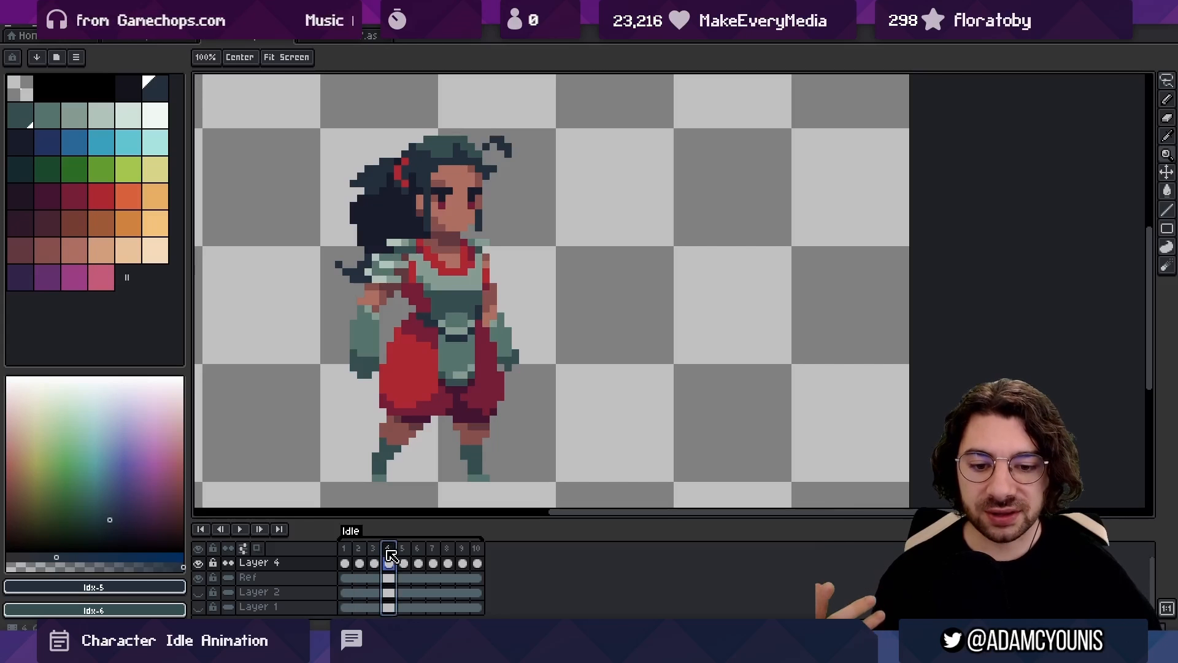
double_click(392, 554)
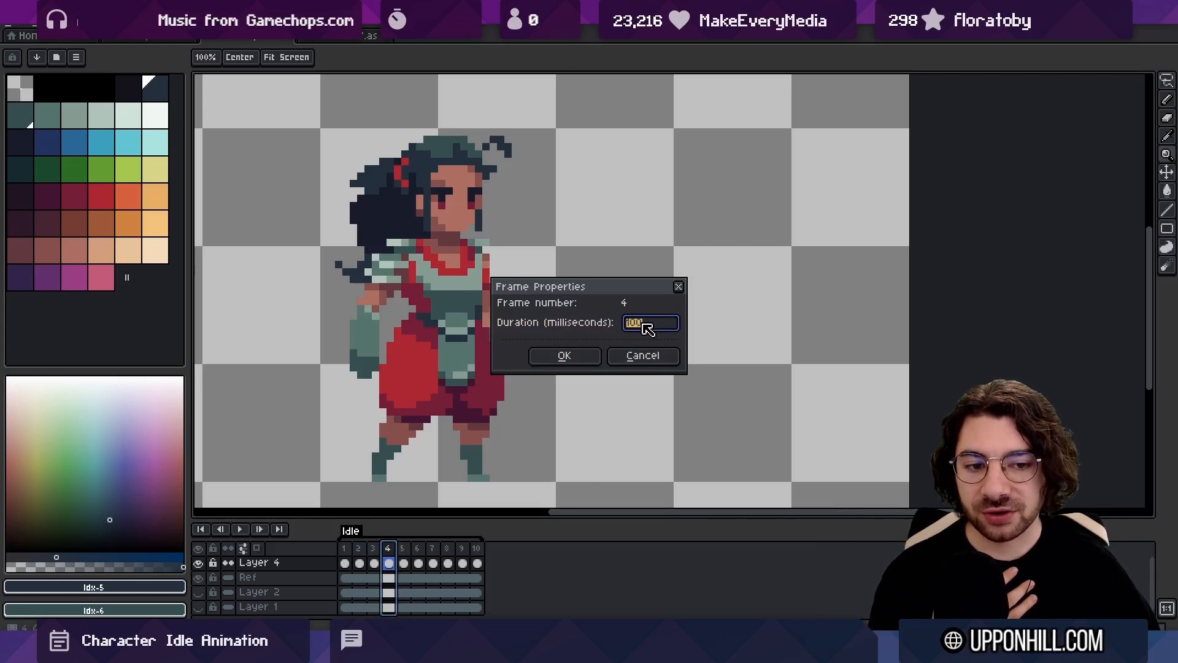
click(632, 356)
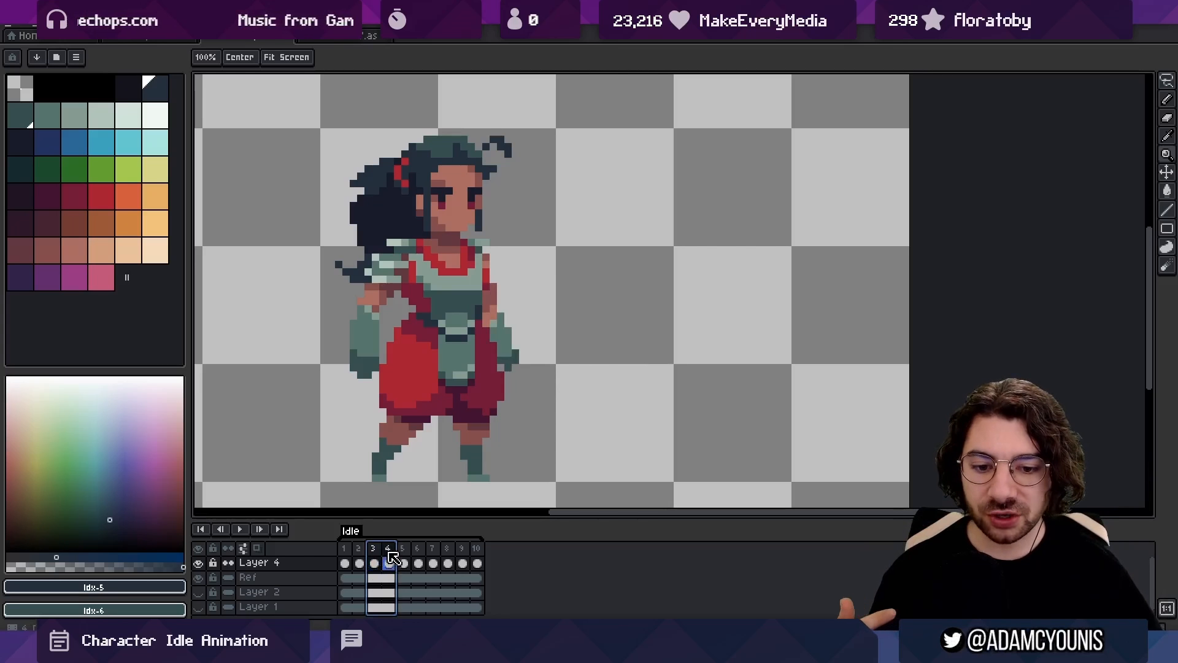
Preview the Idle loop and duplicate two more frames to lengthen the animation to 12 frames
key(Return)
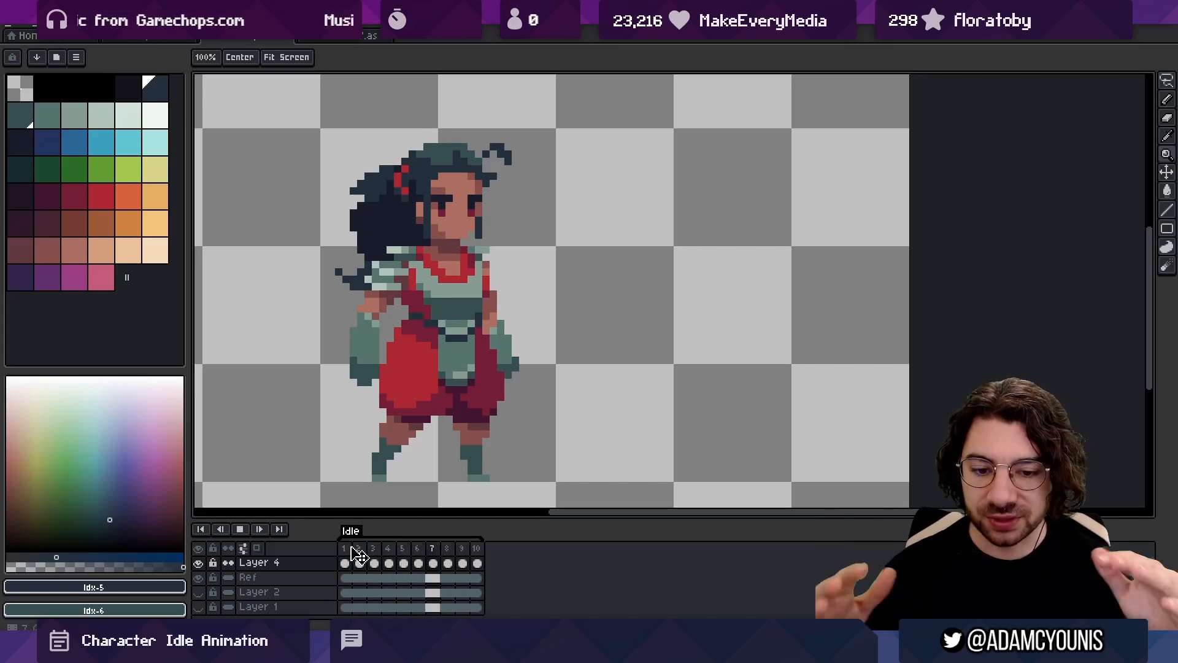
key(Return)
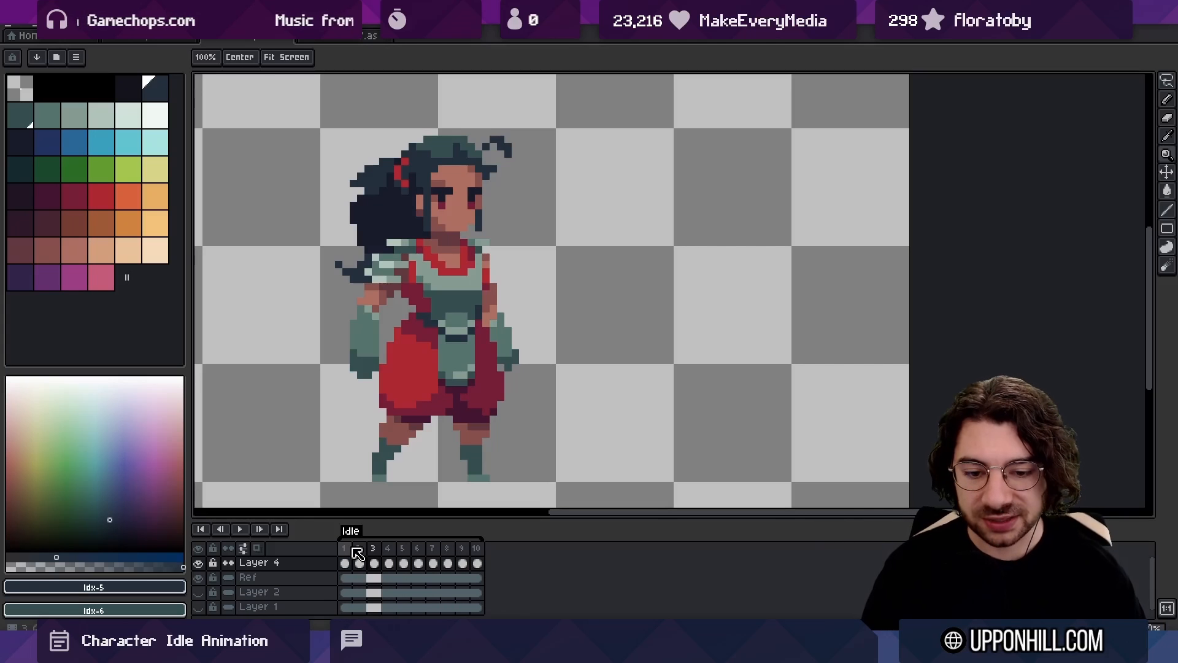
key(alt+n)
key(Return)
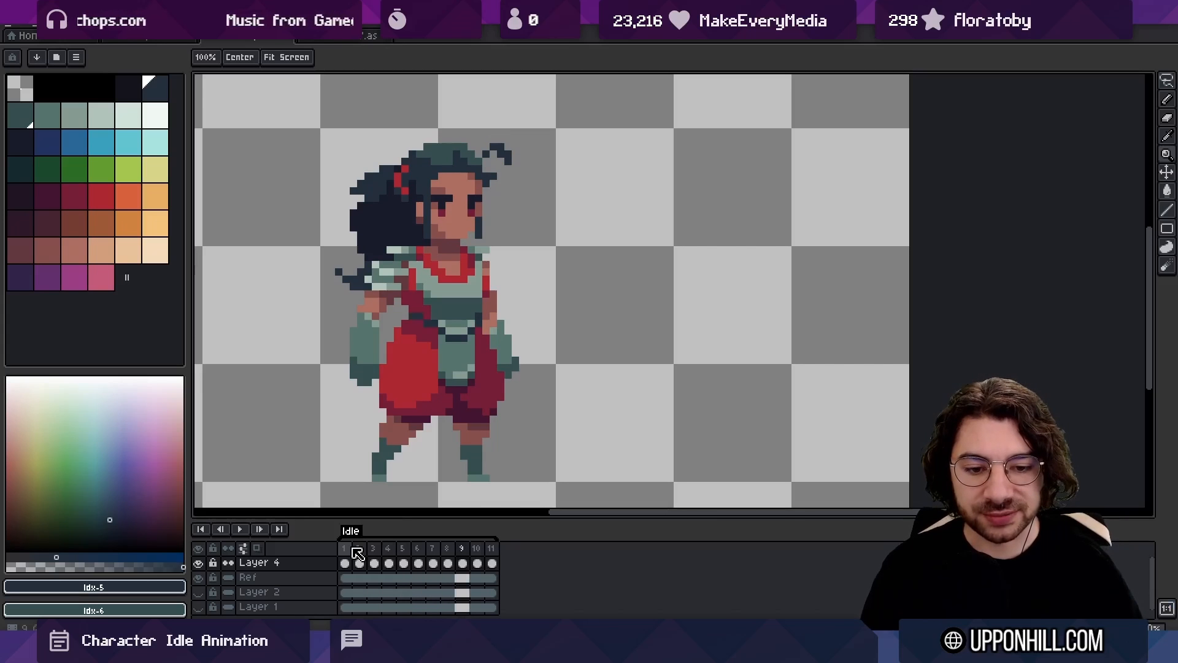
key(alt+n)
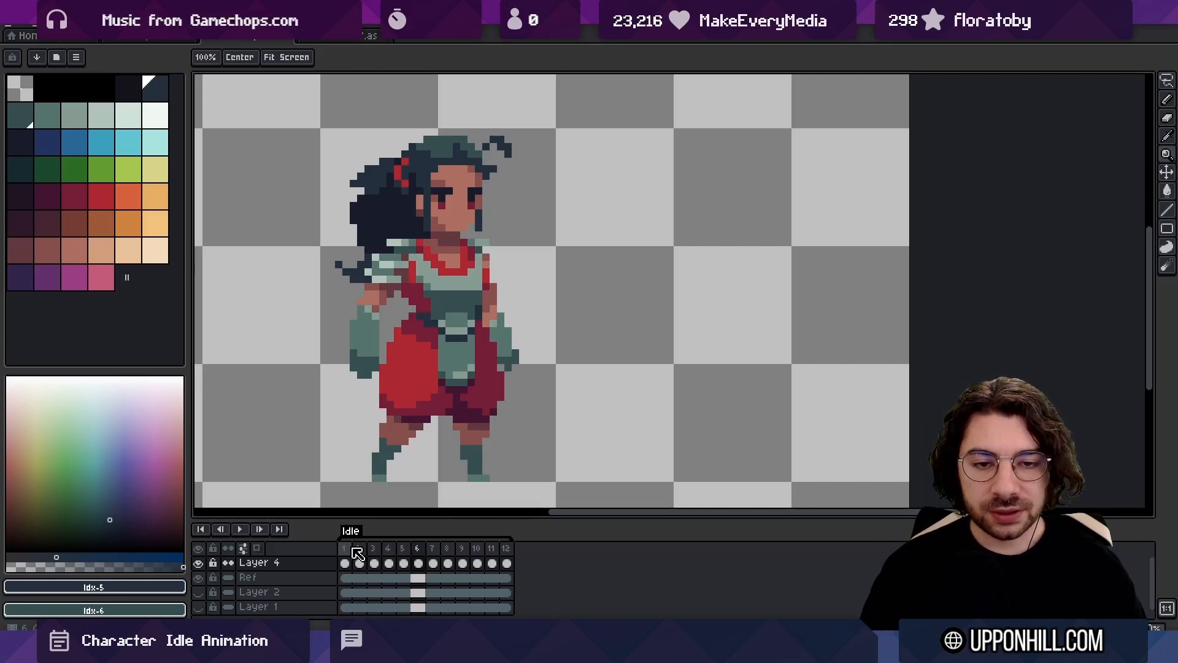
Compare the torso pose in frames 6 and 7 of the Idle animation close up
drag(406, 295, 387, 339)
scroll(377, 345, up, 1)
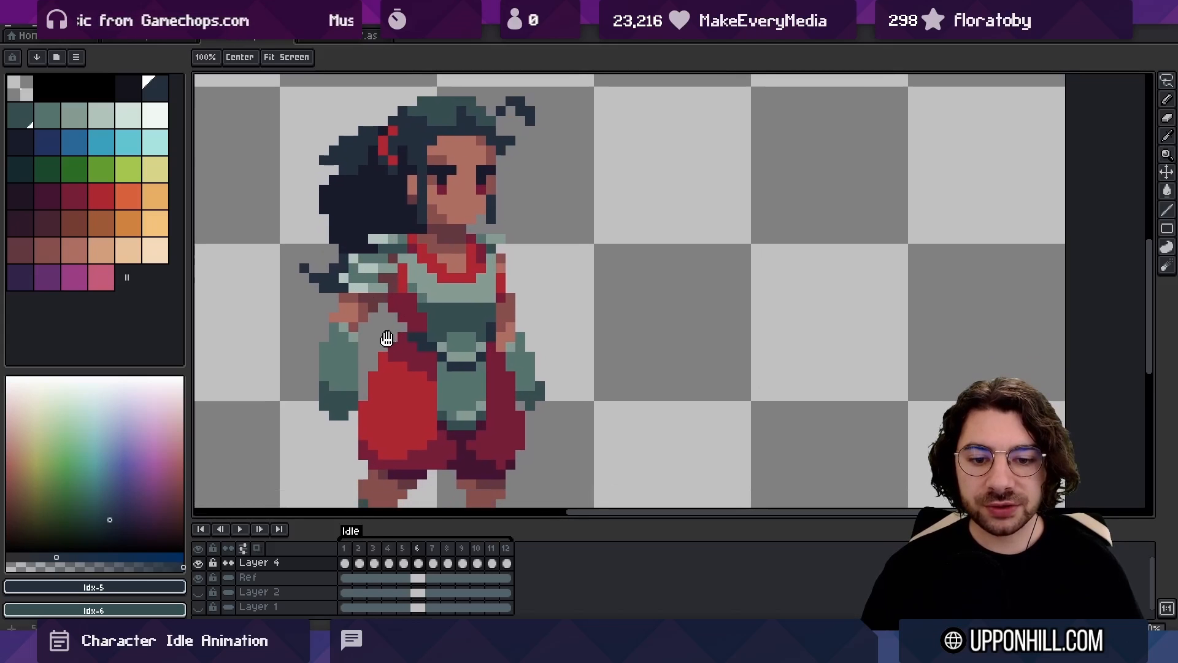
click(422, 549)
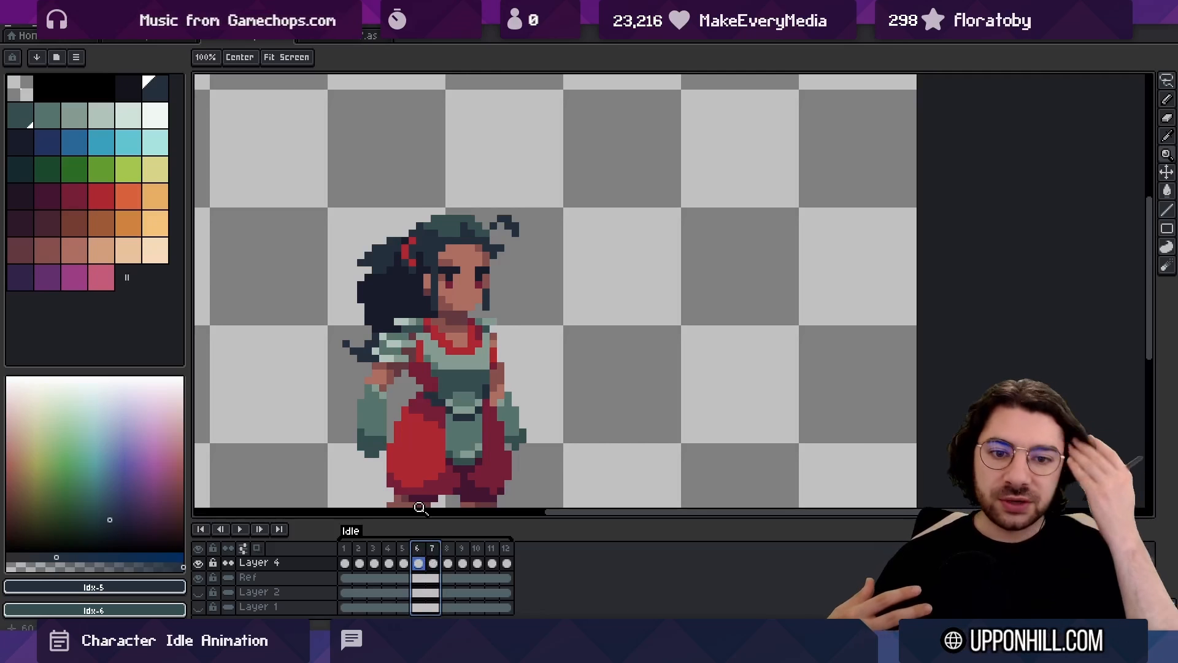
scroll(421, 508, down, 1)
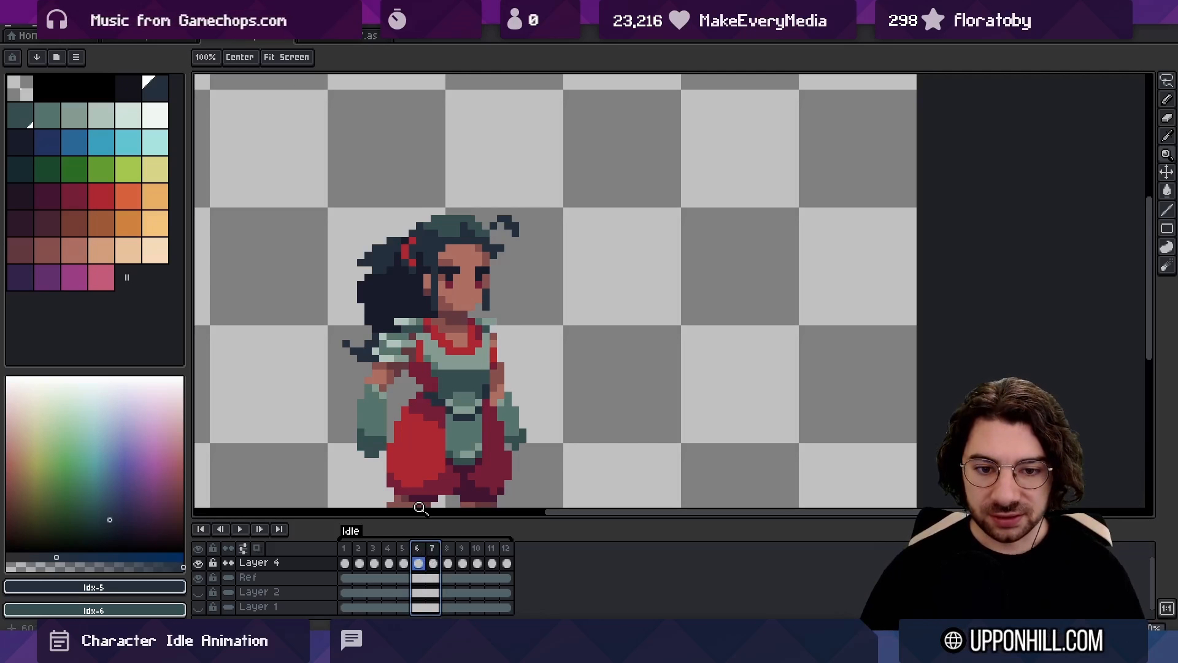
click(433, 549)
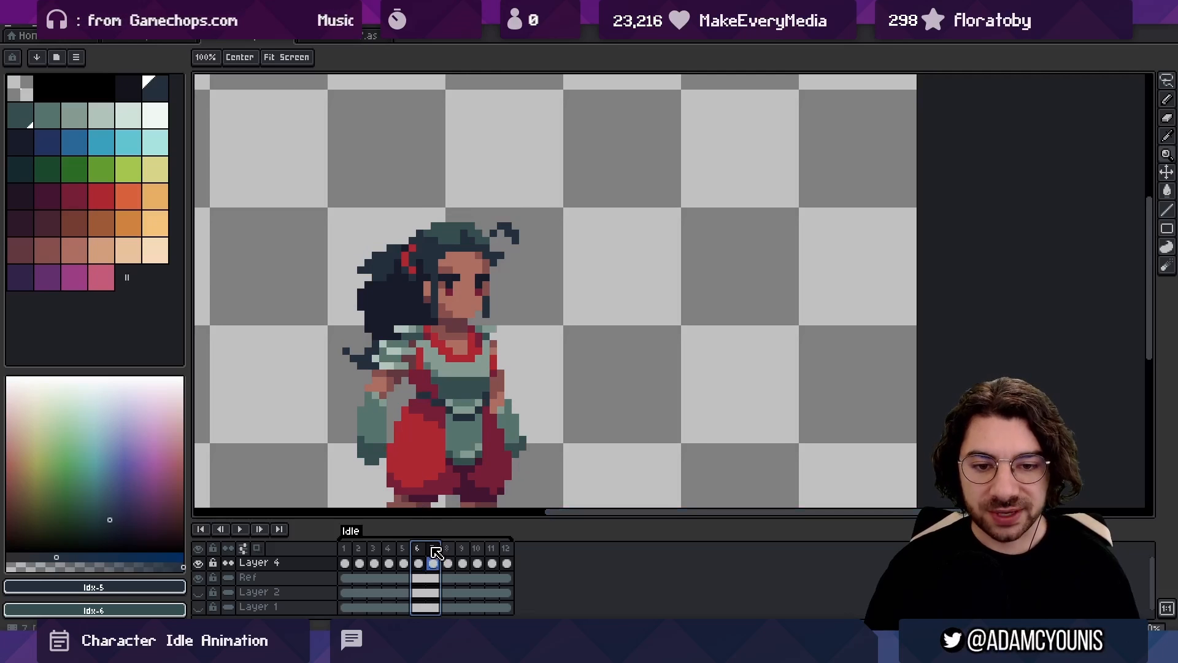
drag(432, 547, 419, 546)
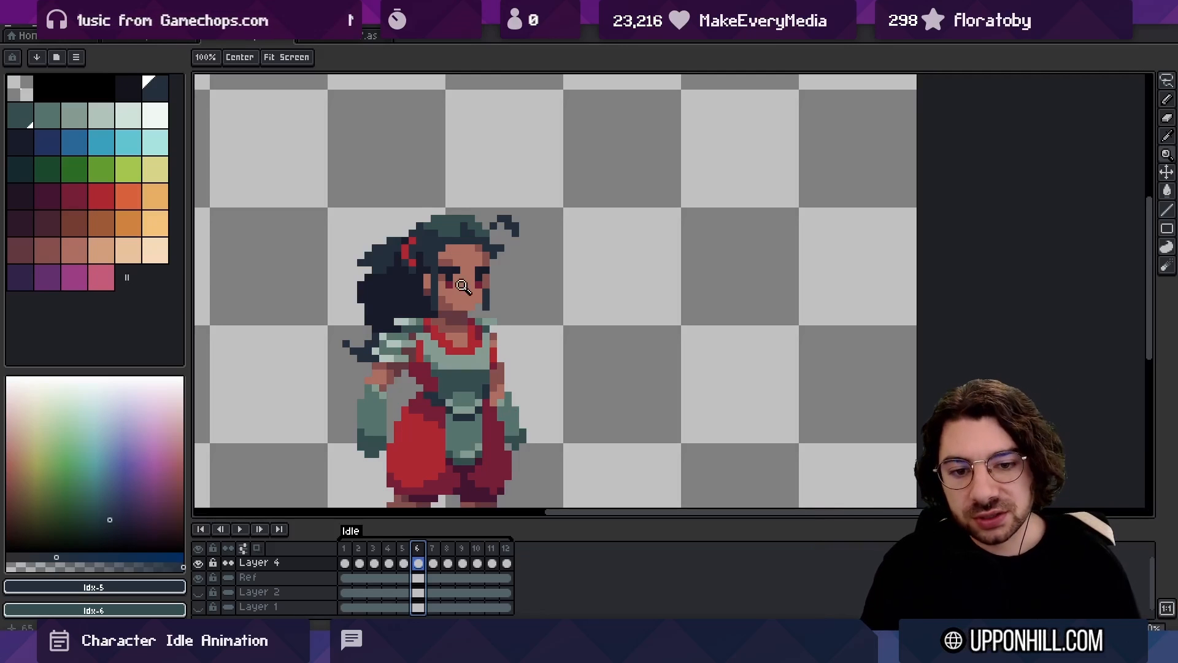
click(455, 374)
key(v)
mouse_move(417, 548)
mouse_down()
mouse_move(434, 550)
mouse_move(419, 549)
mouse_up()
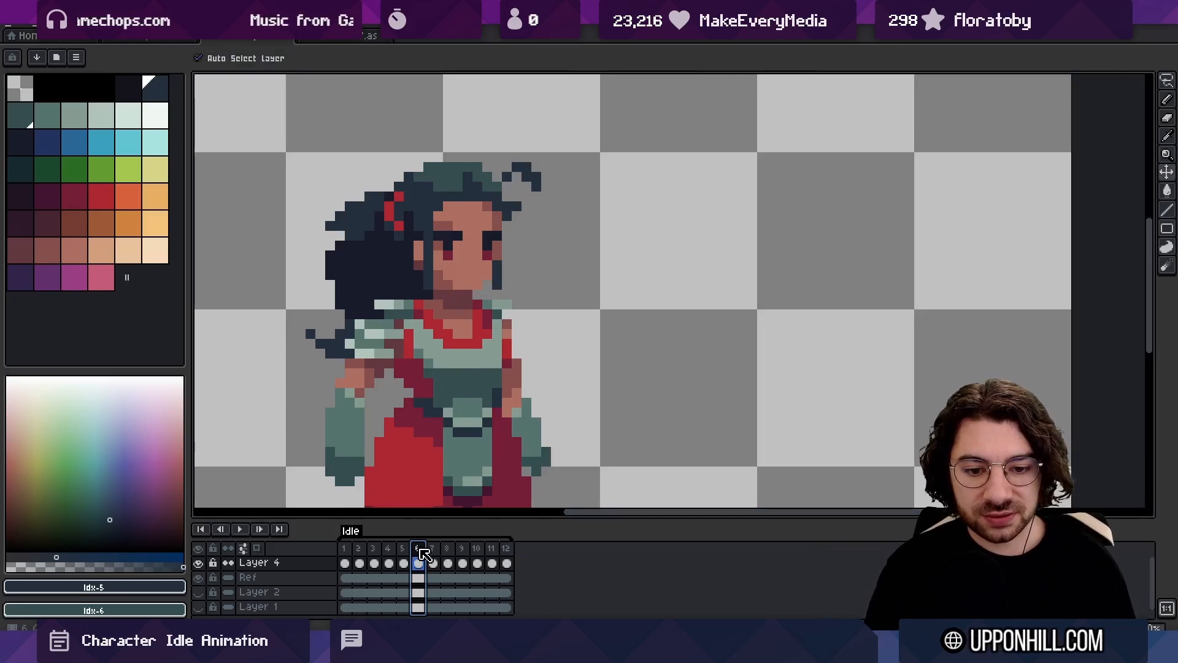
Lasso the dark torso band below the breastplate in frame 6 and shift it one pixel down
key(z)
click(464, 398)
key(m)
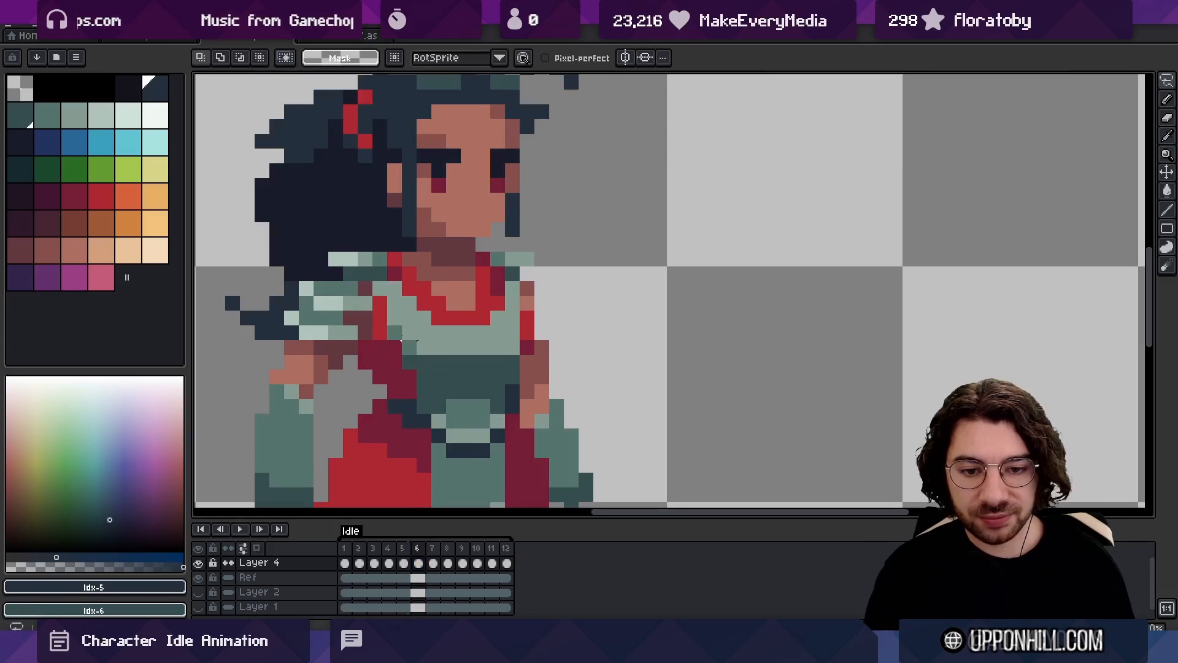
drag(387, 351, 494, 350)
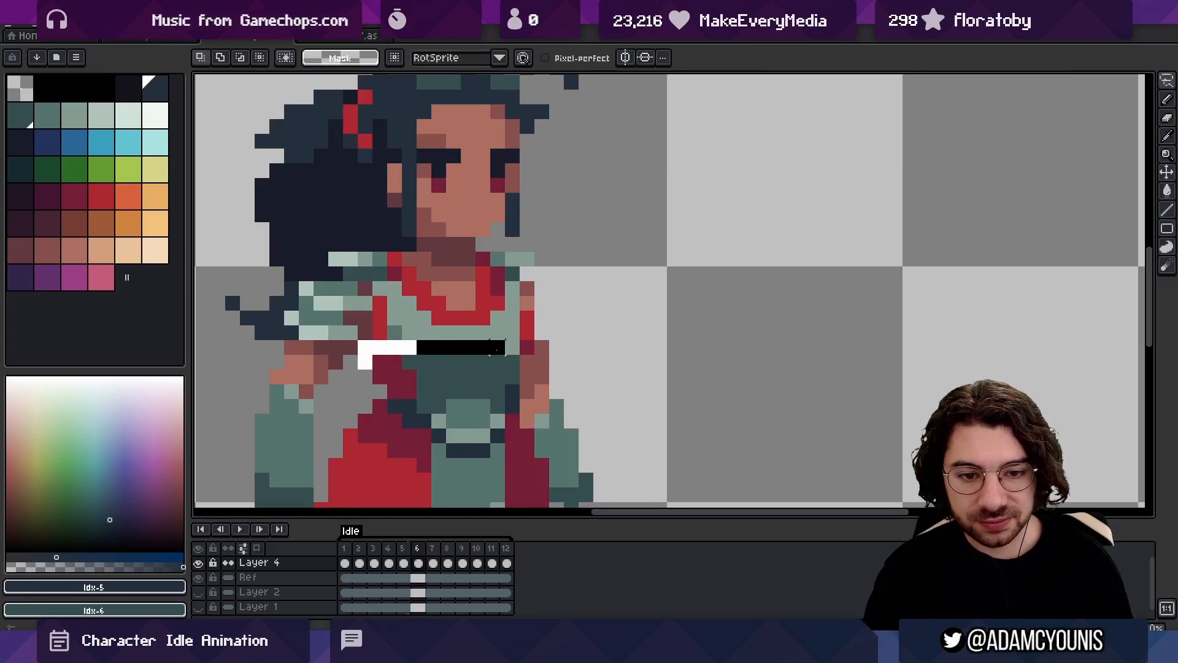
mouse_move(496, 390)
mouse_down()
mouse_move(400, 393)
mouse_move(366, 367)
mouse_up()
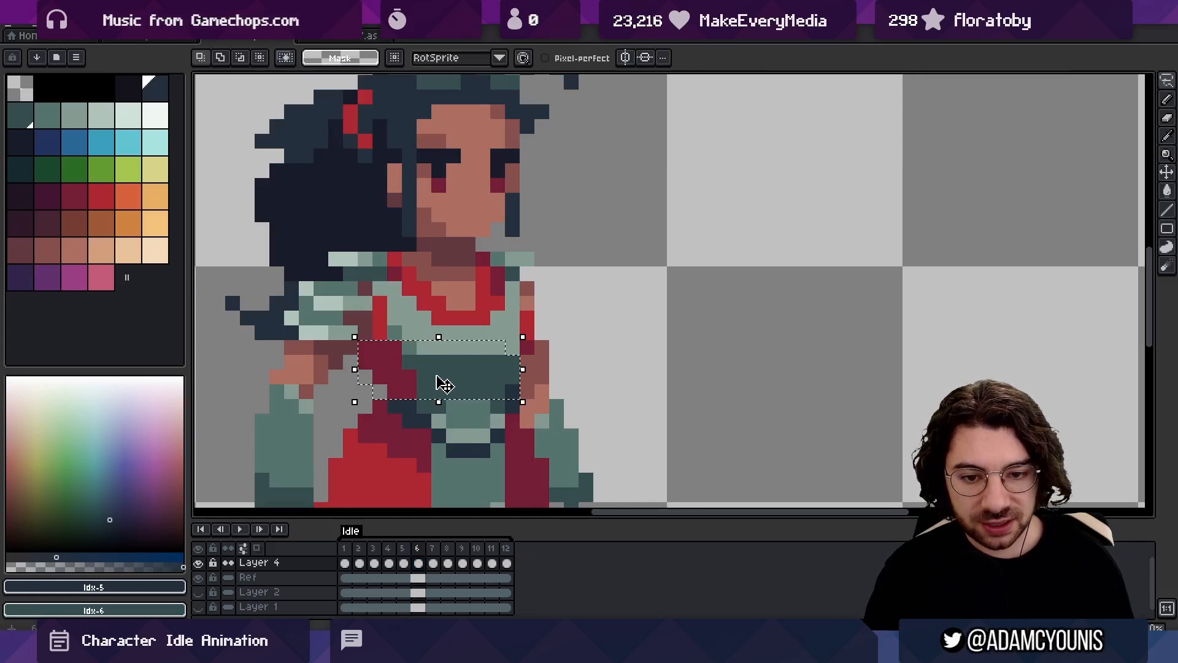
mouse_move(442, 382)
mouse_down()
mouse_move(421, 410)
mouse_move(380, 406)
mouse_up()
key(ctrl+d)
key(b)
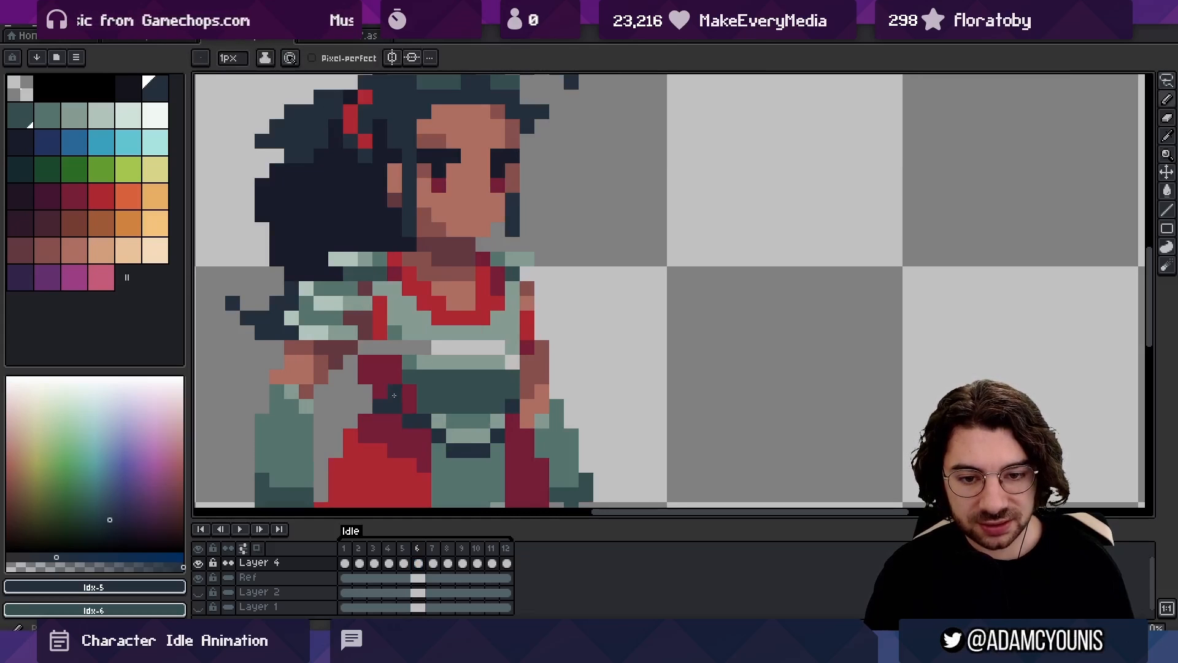
Fill the gap under frame 6's breastplate with the armour's green shades and the red of the side trim
key(alt)
click(410, 362)
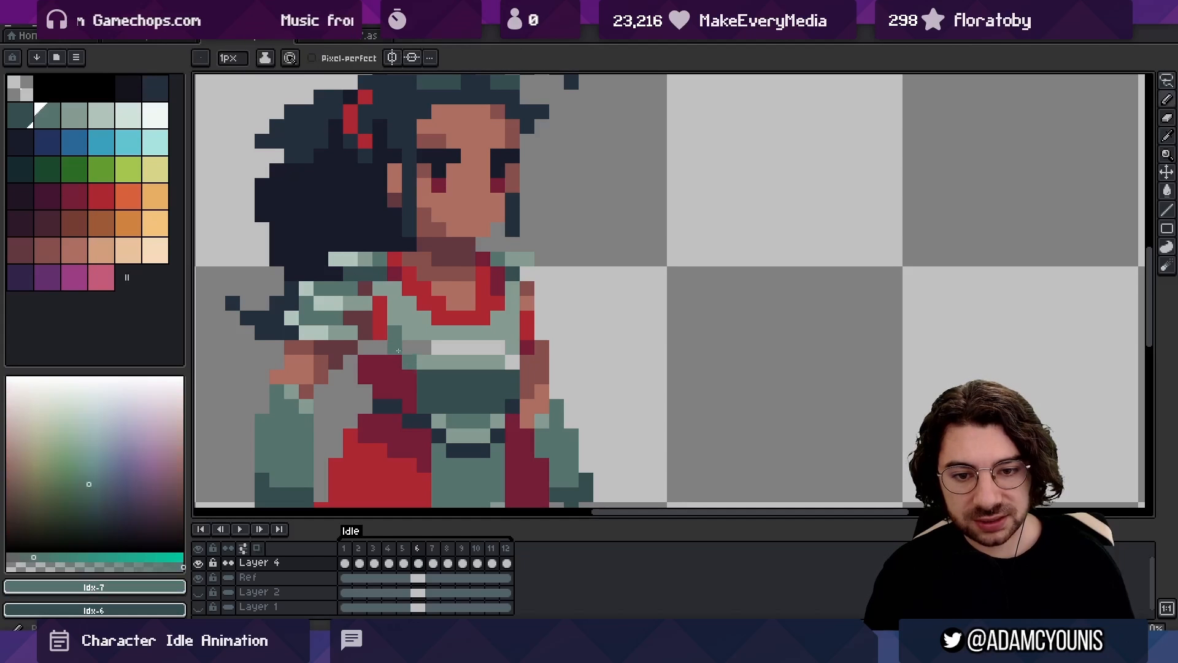
drag(435, 347, 496, 346)
key(alt)
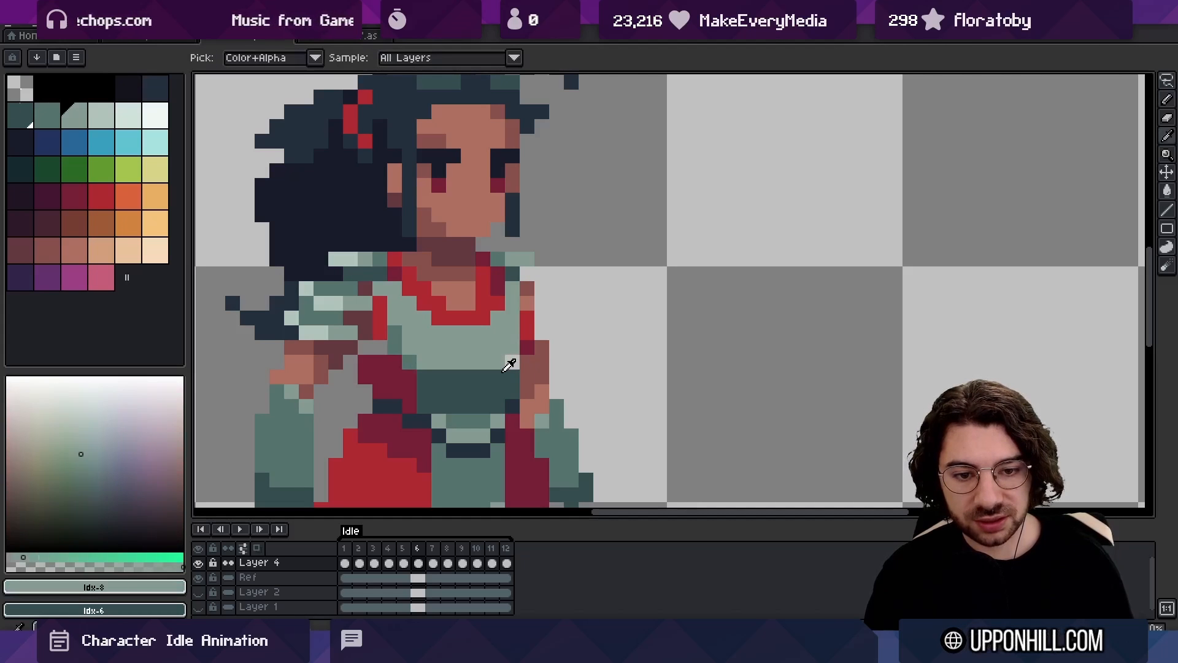
click(454, 373)
click(386, 335)
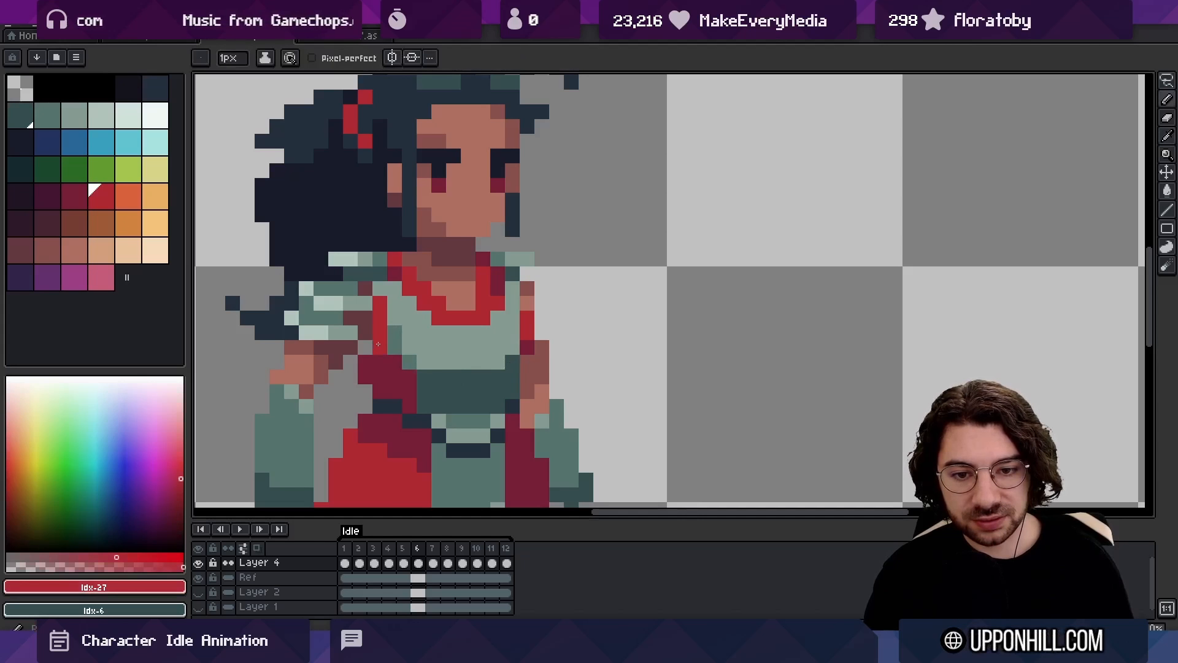
Shade the lower edge of frame 6's breastplate in mid-green, comparing it against the neighbouring frames
click(408, 548)
mouse_move(405, 545)
mouse_down()
mouse_move(438, 543)
mouse_move(394, 540)
mouse_move(439, 536)
mouse_move(392, 536)
mouse_move(420, 543)
mouse_up()
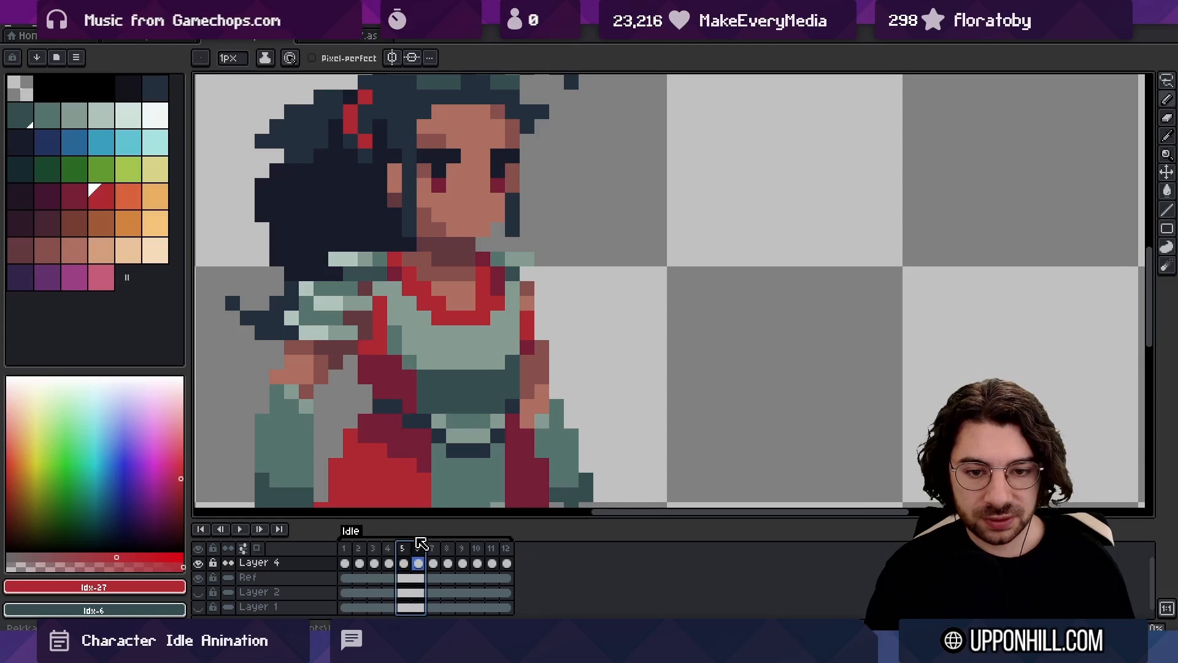
click(448, 370)
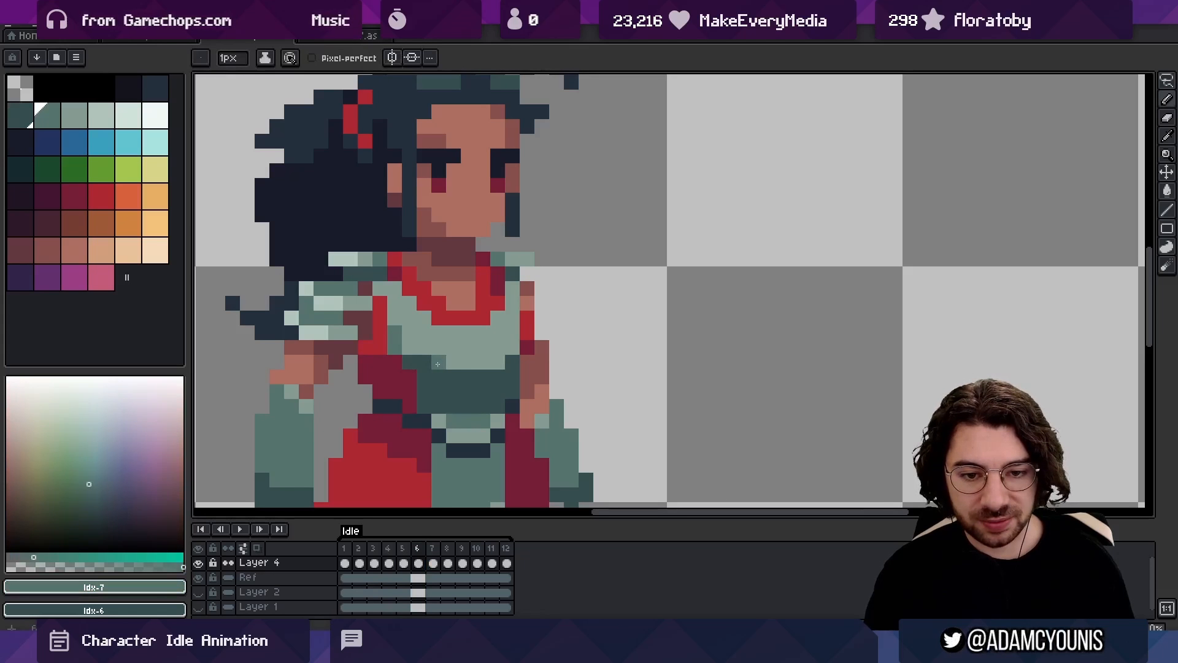
scroll(510, 347, down, 5)
drag(496, 330, 447, 329)
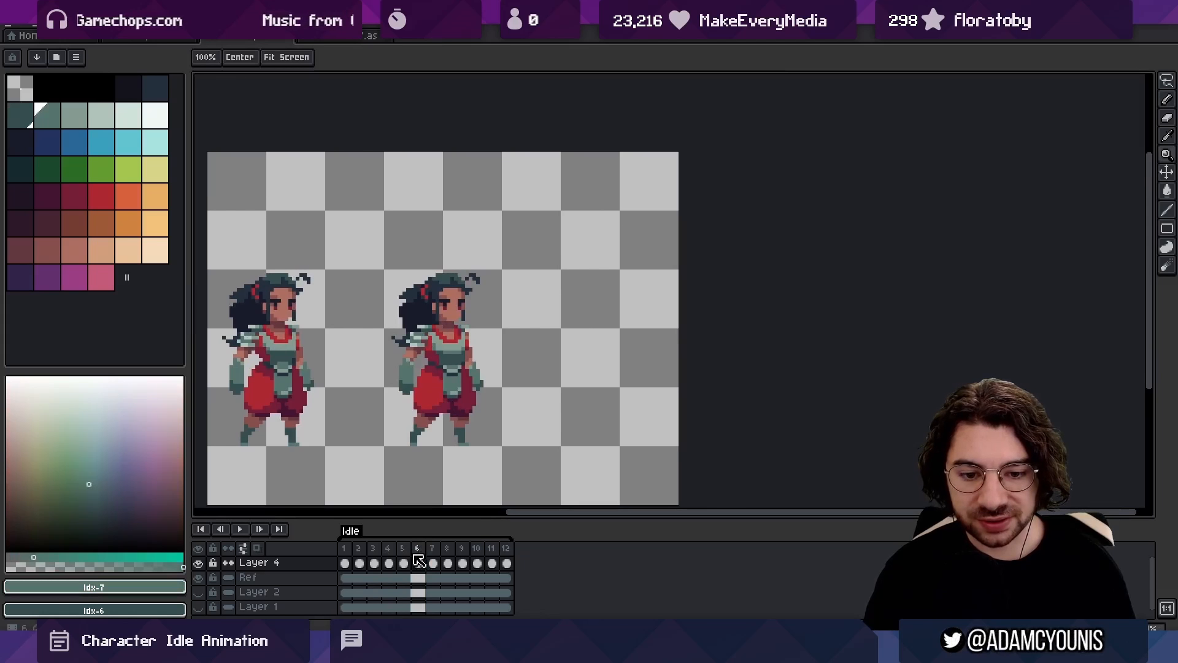
drag(416, 548, 439, 544)
click(419, 548)
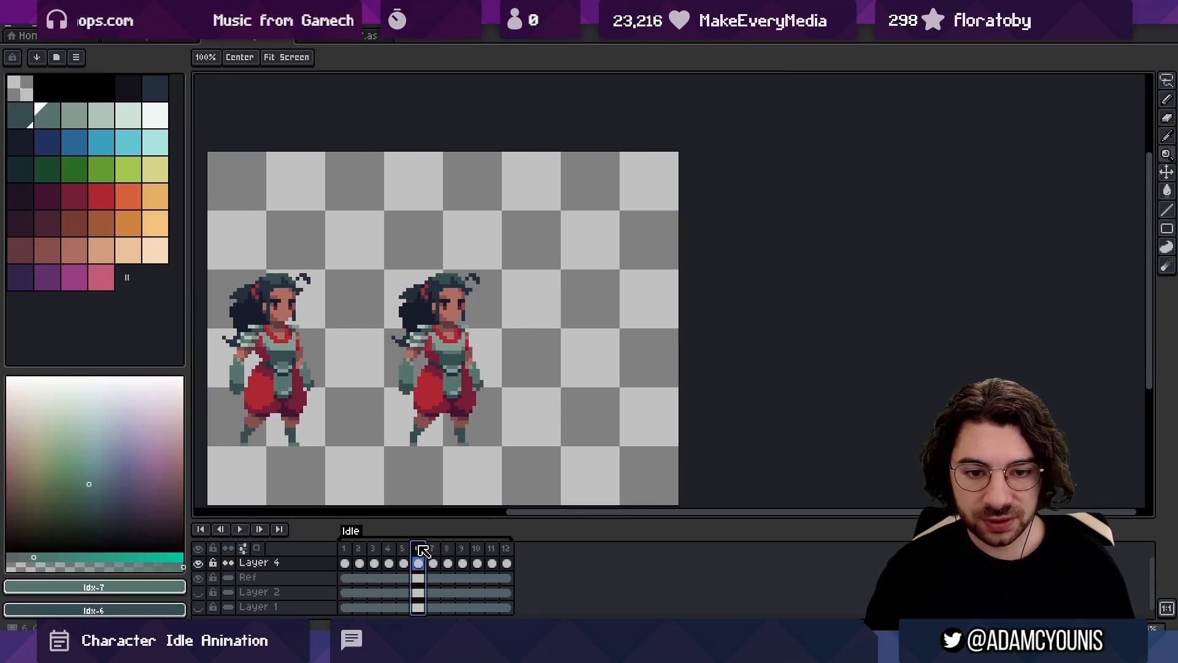
Refine frame 6's breastplate corner and the top of the belt buckle with mid-green pixels, using frame 5 as reference
drag(466, 359, 561, 356)
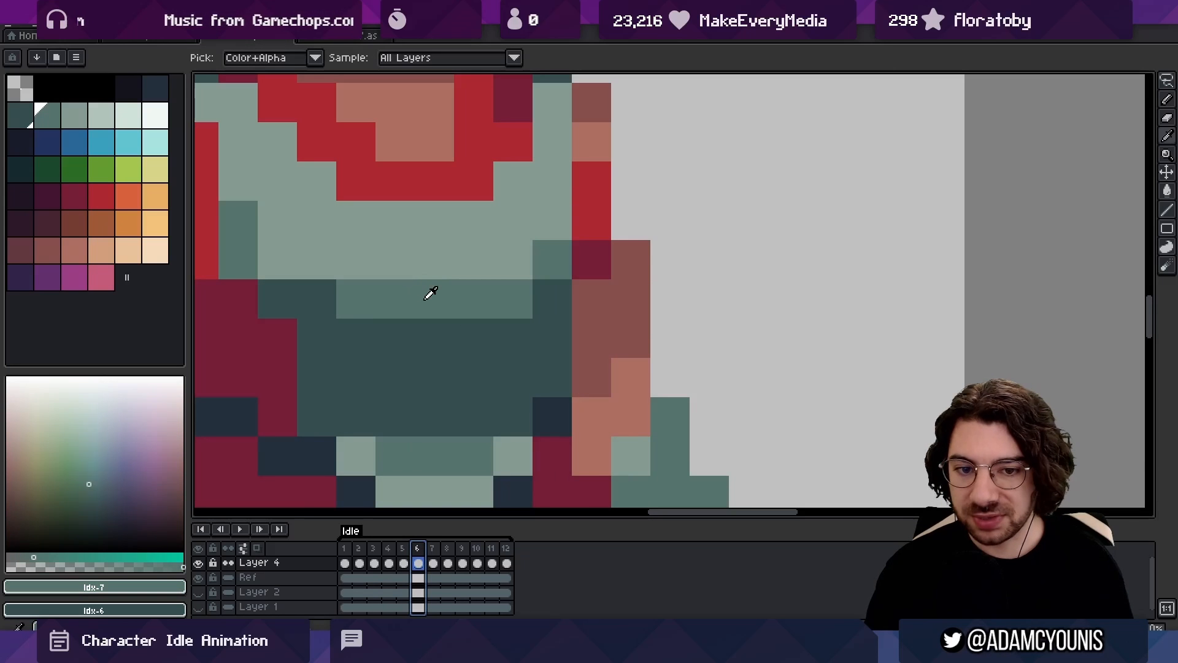
click(435, 262)
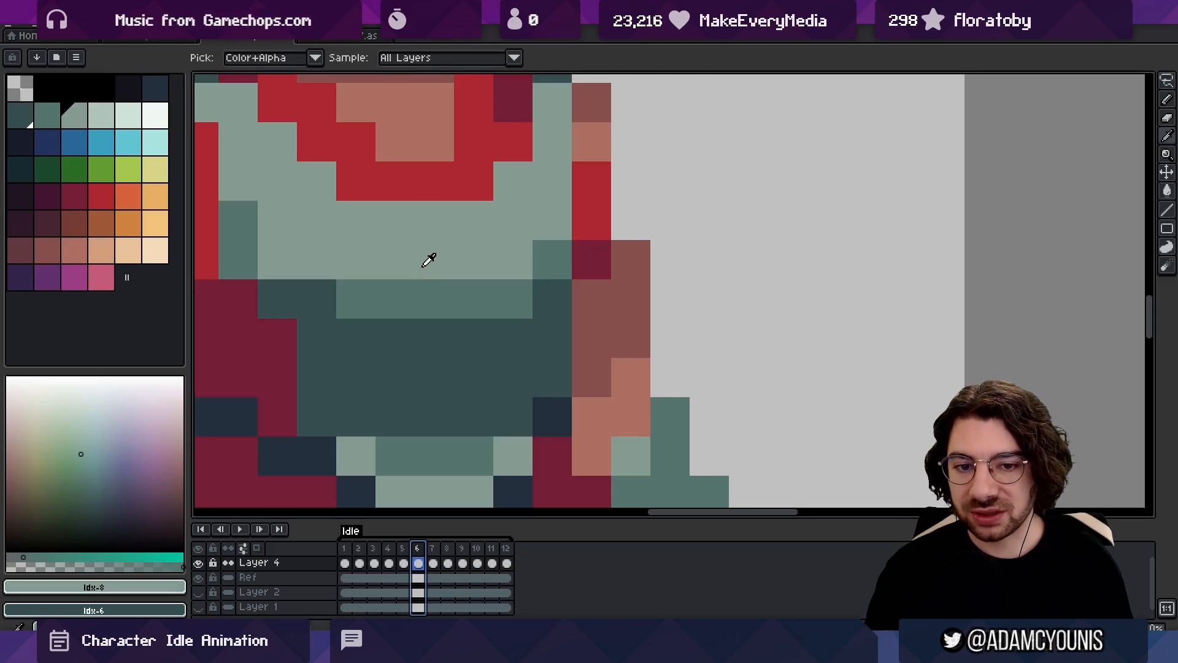
alt+click(427, 297)
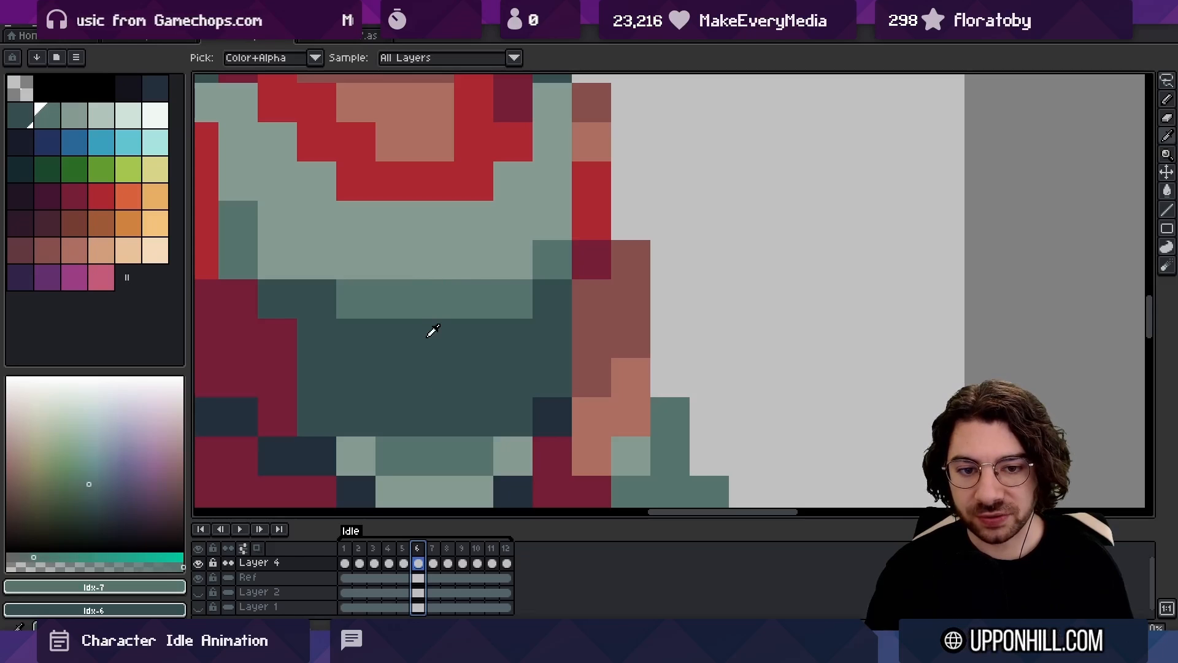
alt+click(427, 336)
mouse_move(402, 547)
mouse_down()
mouse_move(438, 543)
mouse_move(392, 547)
mouse_move(429, 550)
mouse_move(404, 549)
mouse_up()
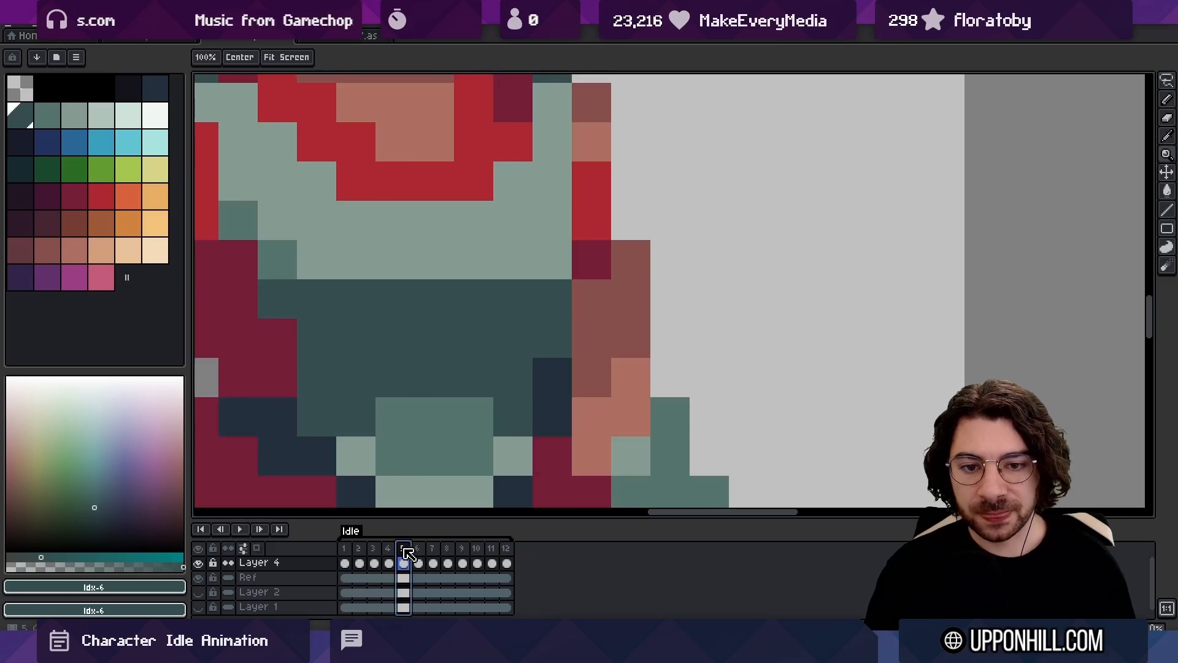
click(417, 551)
key(b)
alt+click(432, 450)
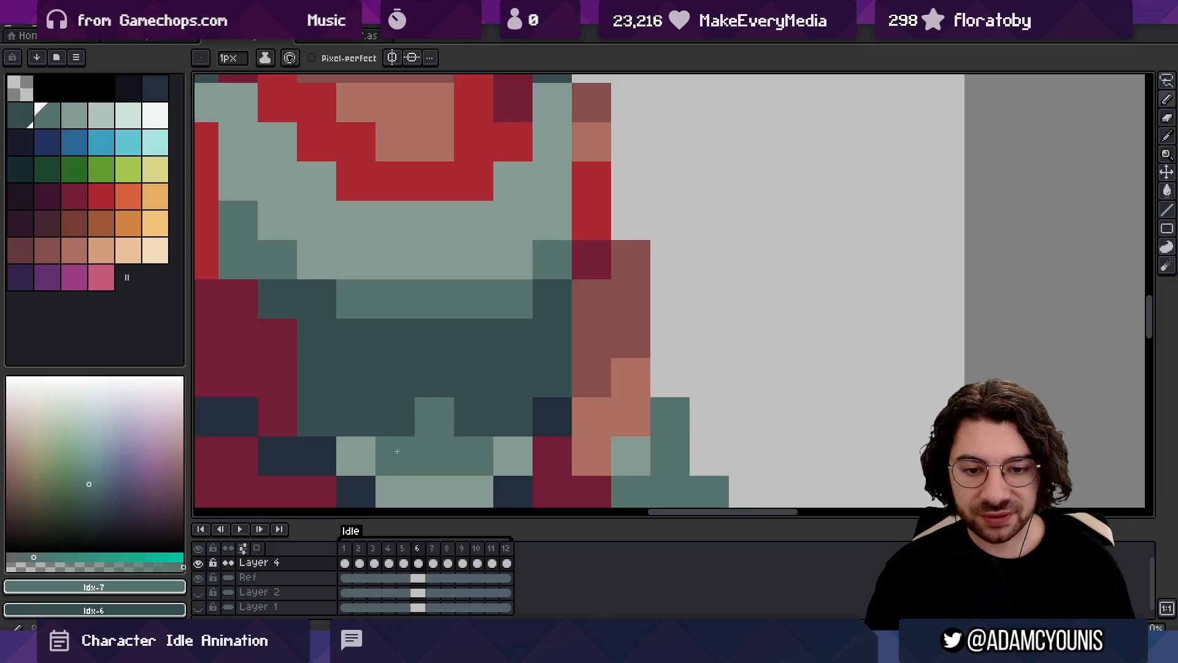
Flick between frames 4 and 5 and play the Idle loop to check the torso's motion
drag(416, 552, 390, 550)
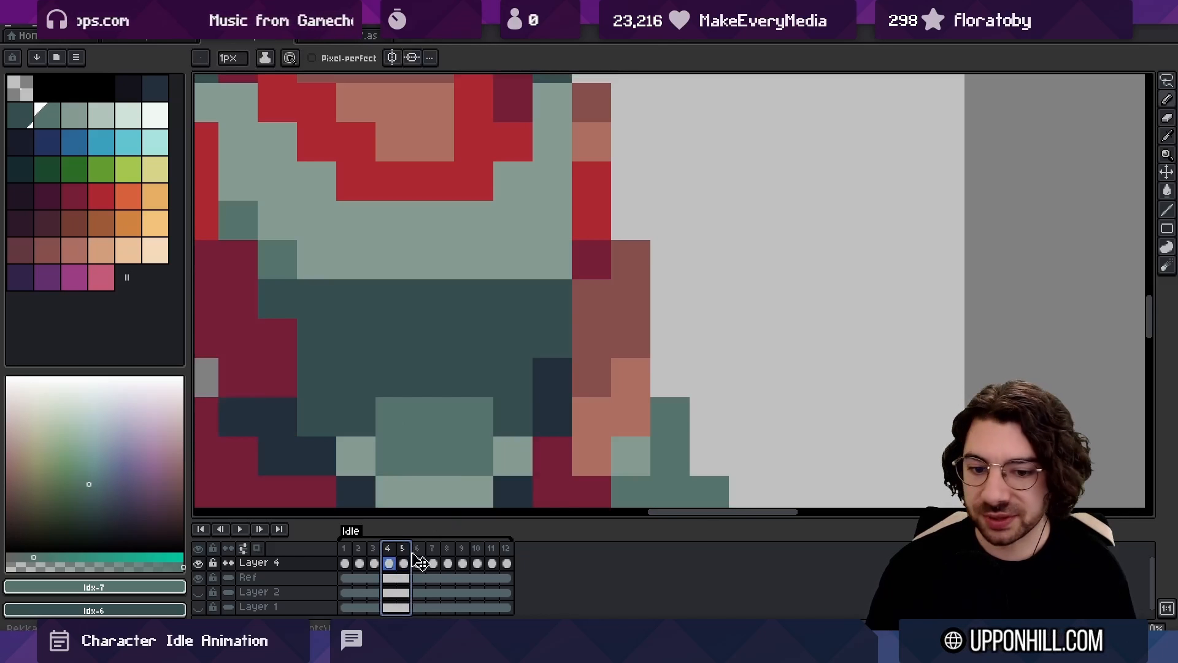
drag(396, 550, 444, 548)
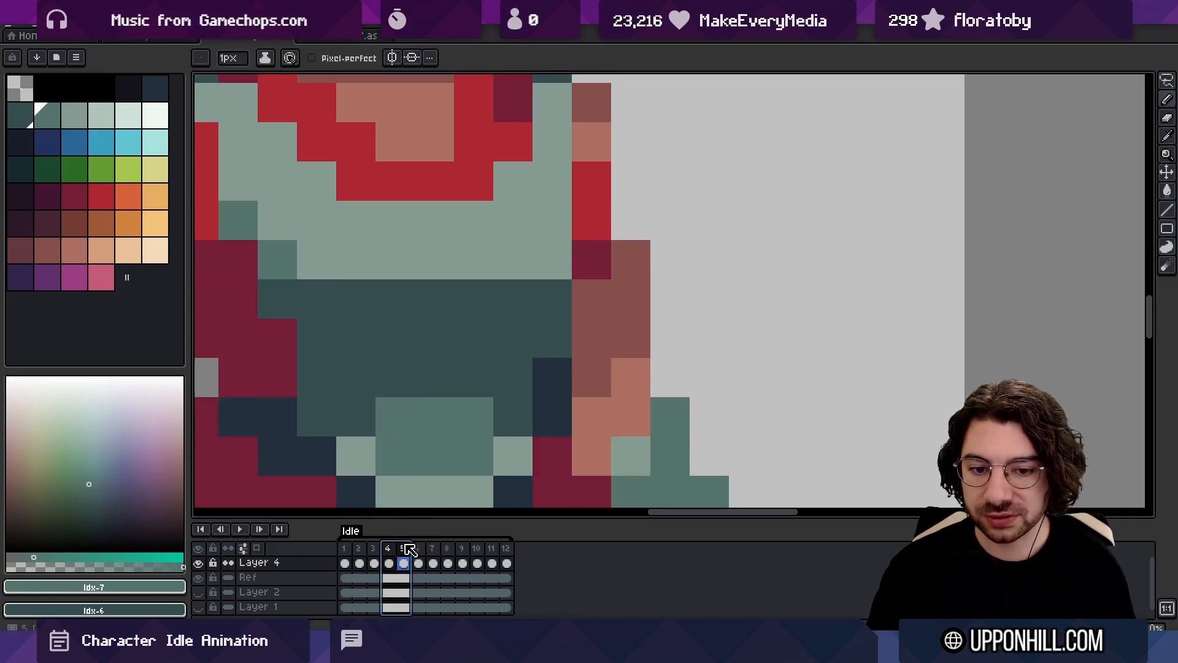
key(z)
drag(452, 391, 433, 373)
key(Return)
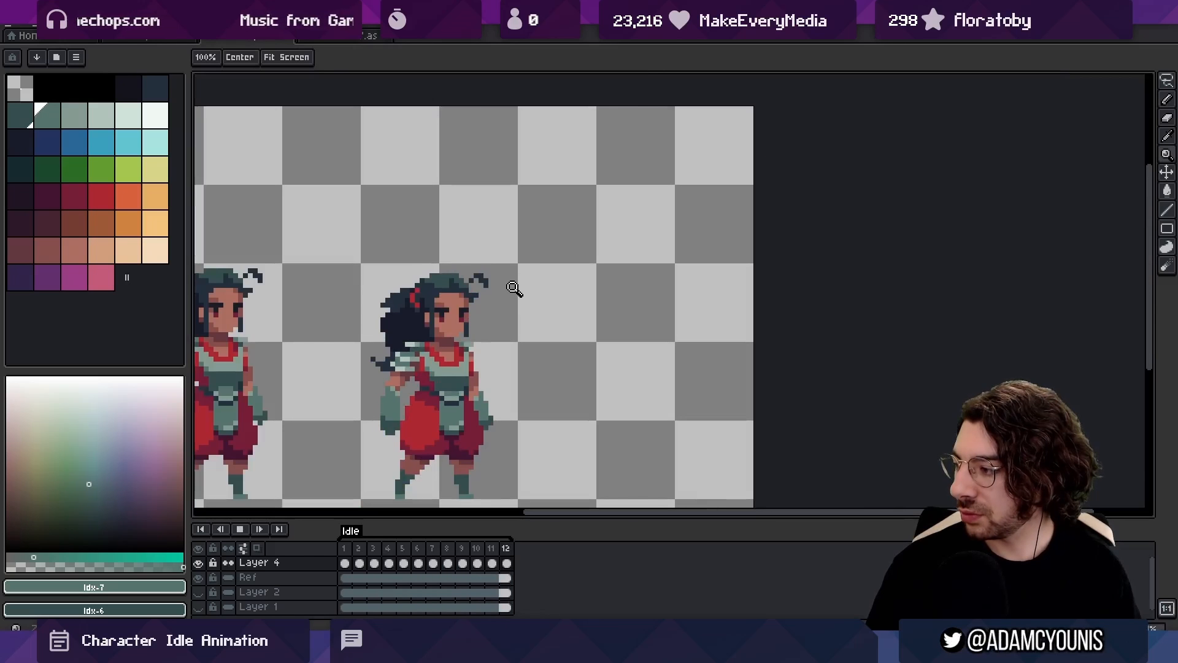
click(479, 364)
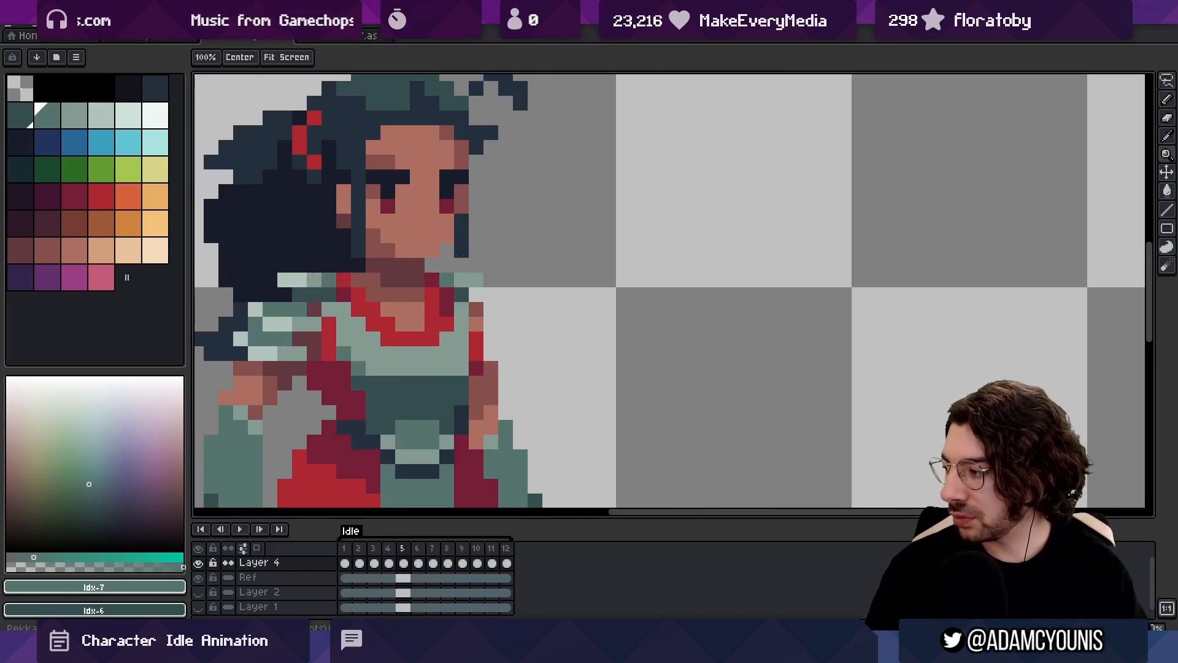
click(341, 468)
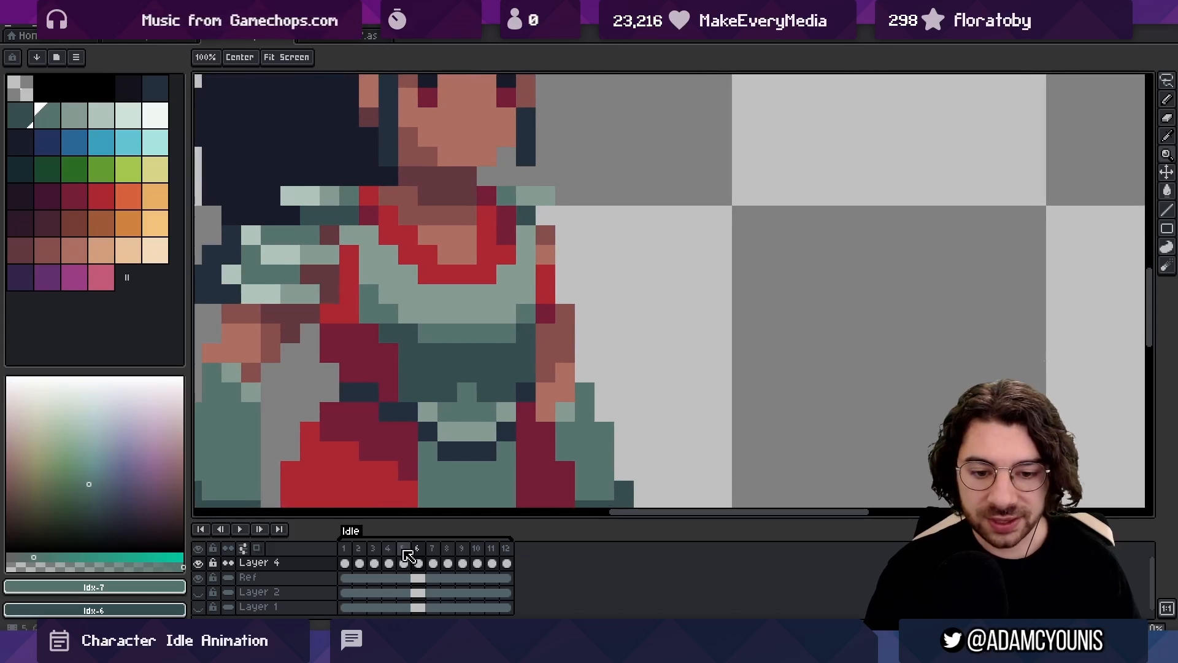
Paste frame 6's Layer 4 drawing into frame 5 and widen the top of the belt buckle with mid-green
click(405, 563)
key(ctrl+v)
scroll(454, 429, down, 4)
scroll(471, 417, up, 4)
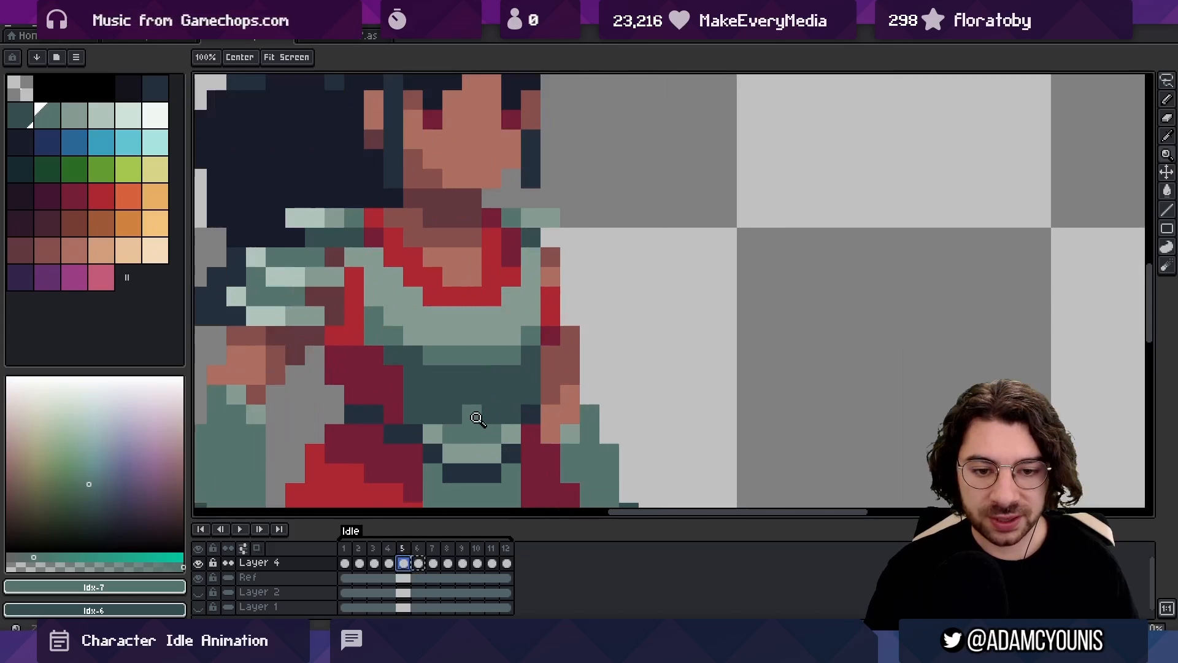
key(b)
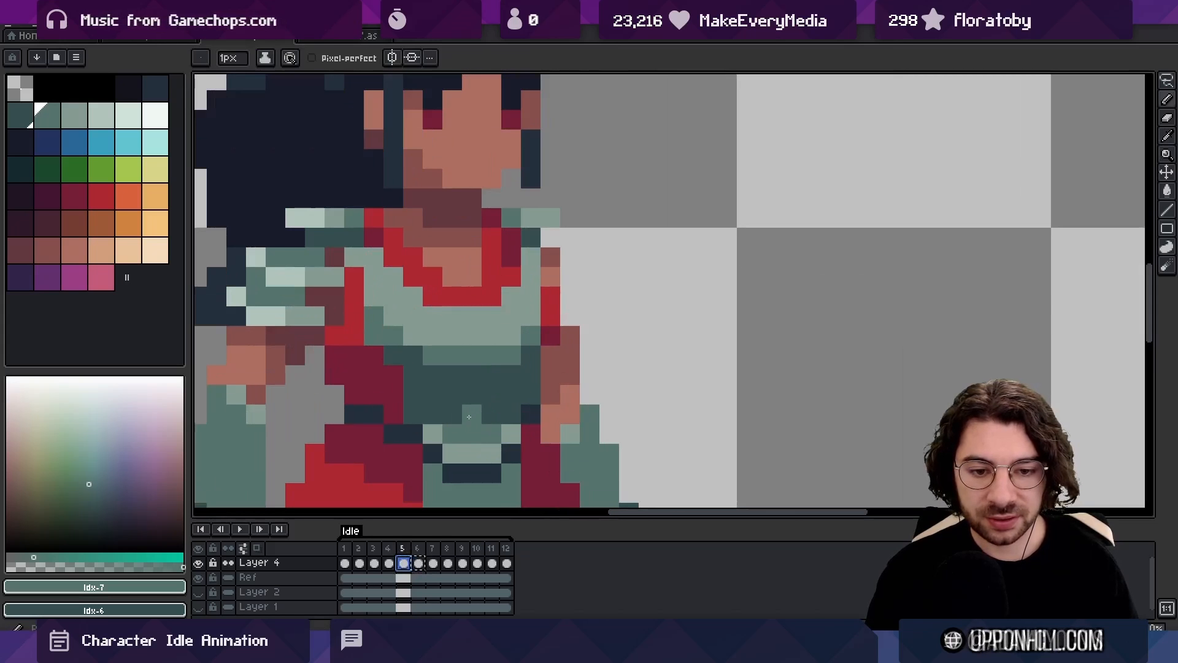
Repaint part of the mid-green row under frame 5's breastplate in dark green, comparing it with frames 4 and 6
click(393, 547)
mouse_move(397, 550)
mouse_down()
mouse_move(436, 547)
mouse_move(395, 548)
mouse_move(405, 549)
mouse_up()
alt+click(457, 390)
click(437, 361)
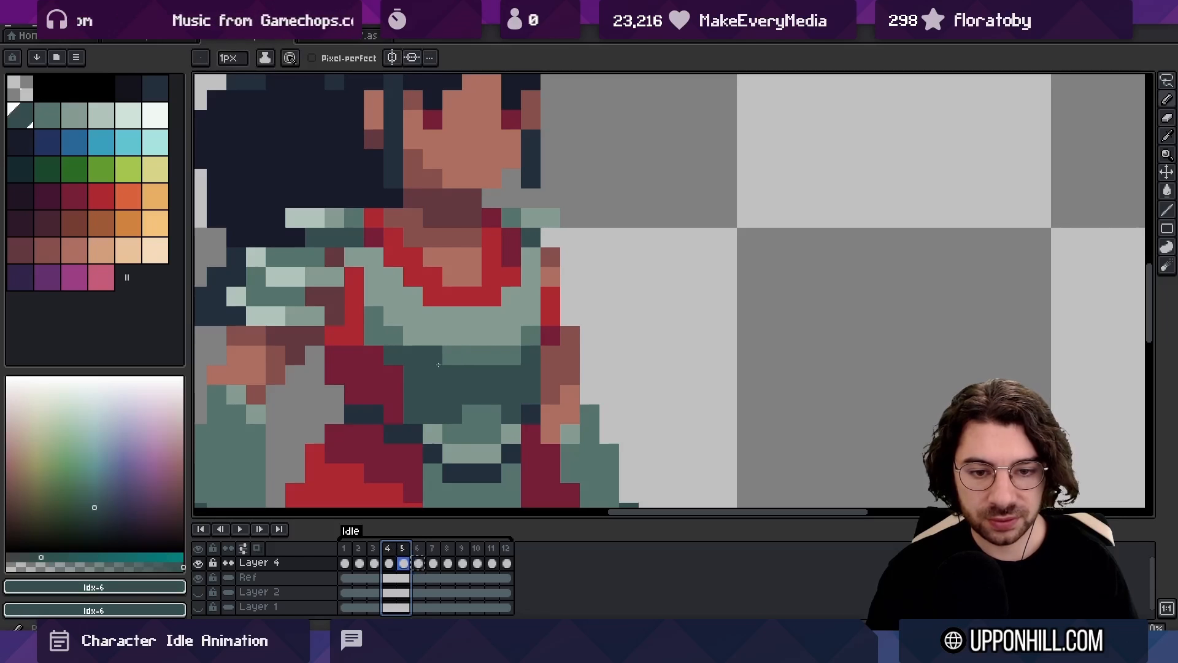
click(405, 547)
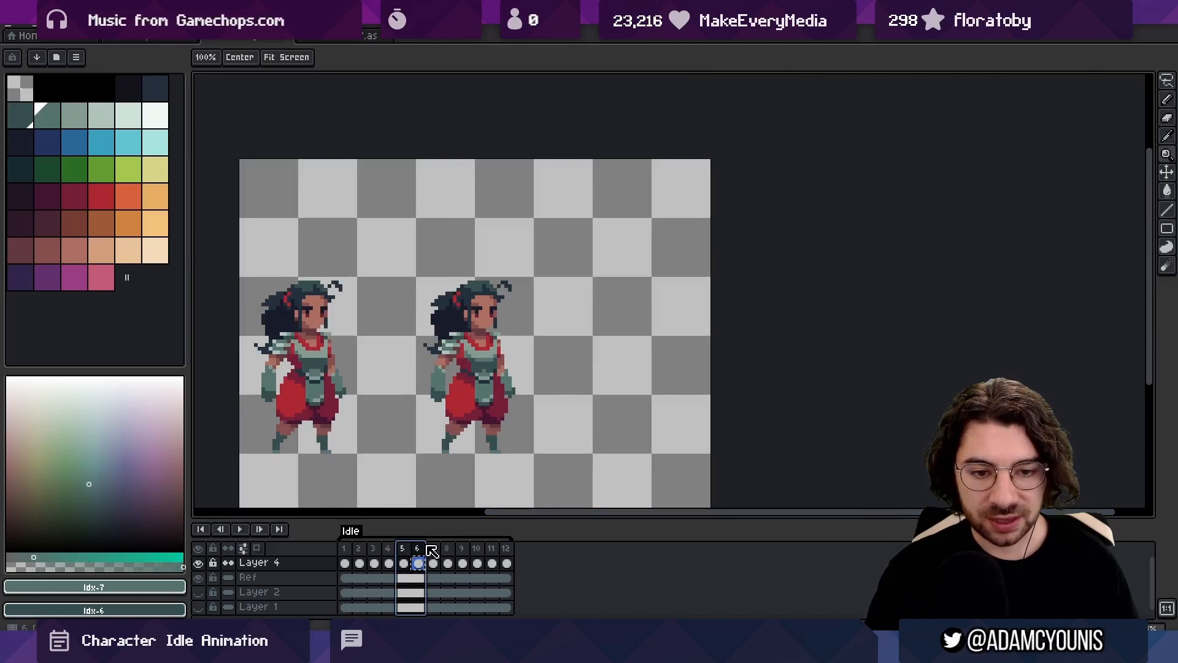
drag(432, 549, 421, 550)
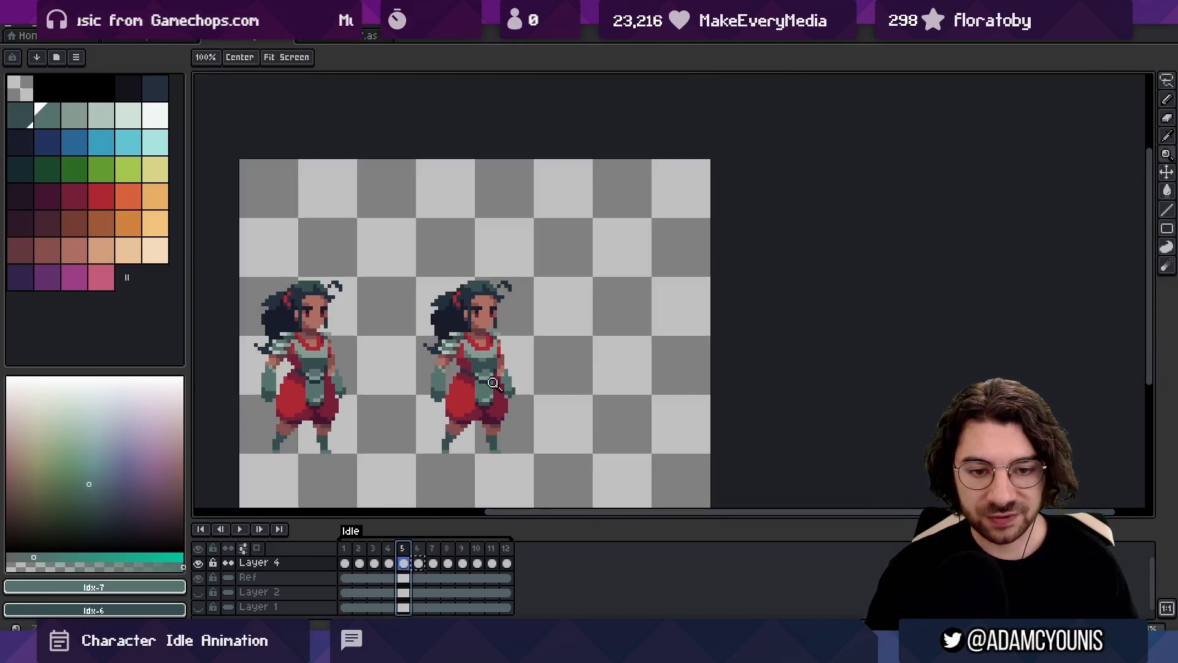
Add mid-green shading to the lower corners of the breastplate in frame 7 after flicking through frames 4 to 7
scroll(489, 388, up, 4)
drag(397, 550, 436, 540)
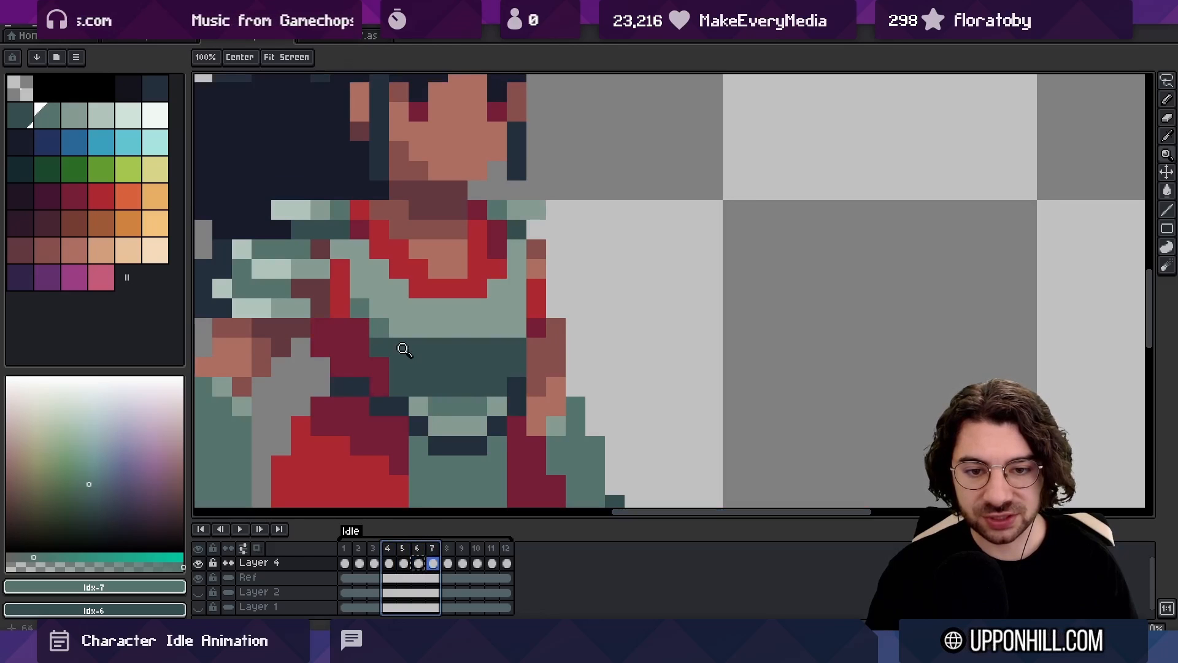
key(i)
drag(395, 329, 423, 335)
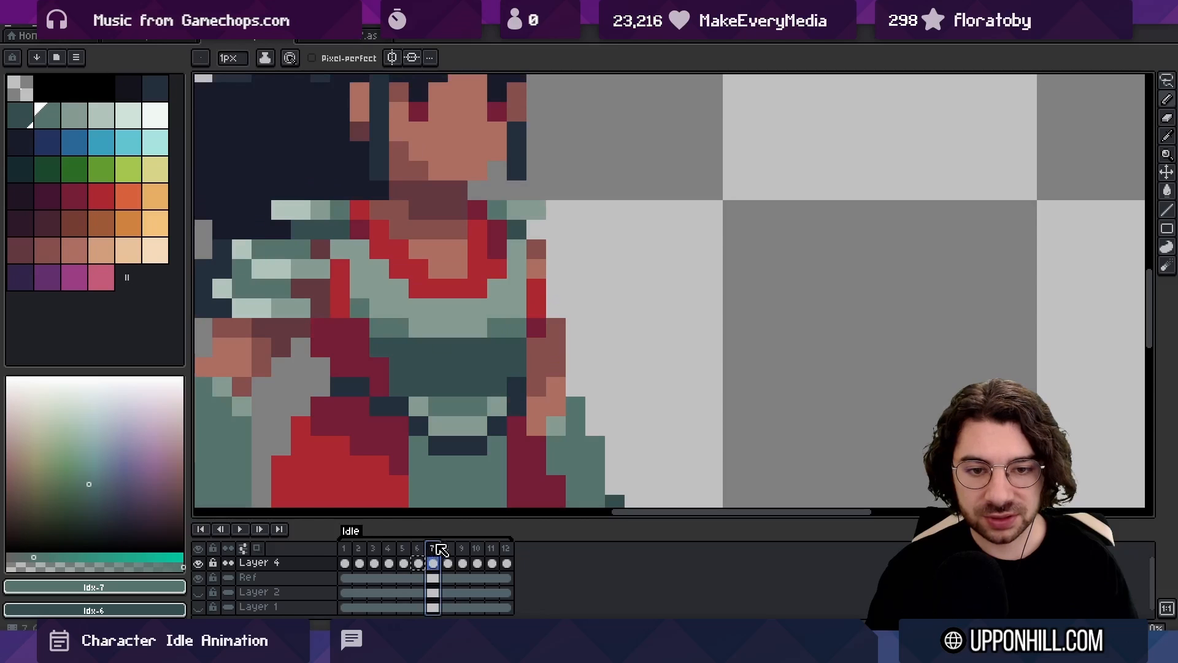
Give the breastplate in frame 8 the same mid-green corner shading and check it against frames 5 and 9
drag(435, 550, 450, 547)
click(480, 381)
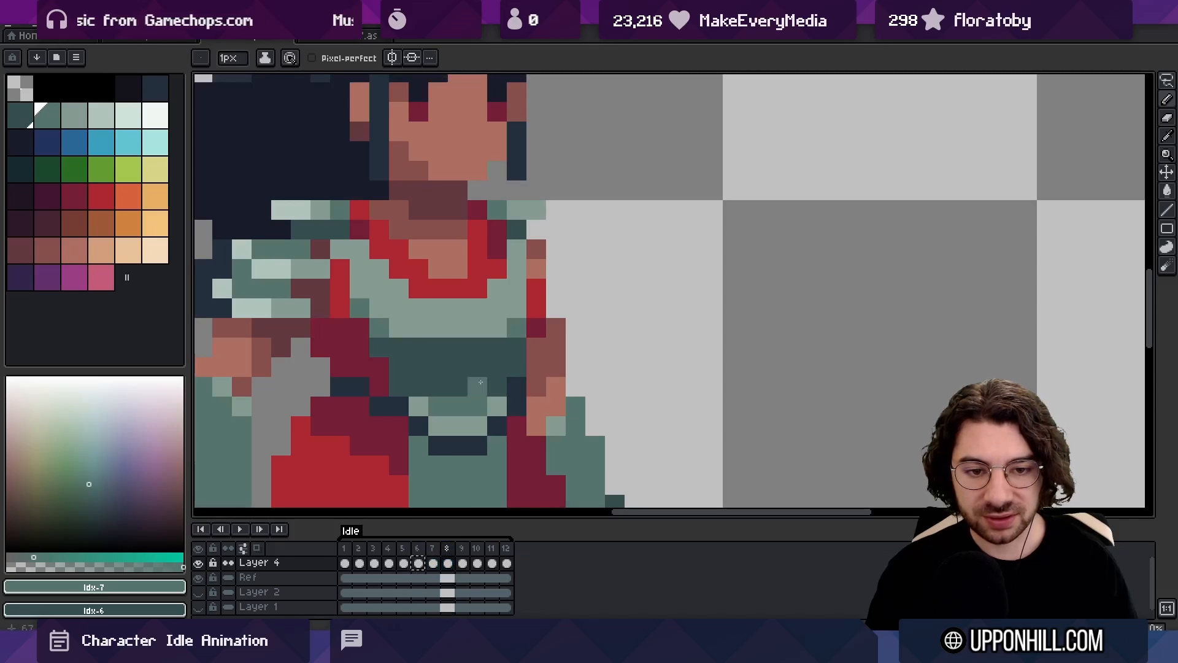
click(400, 549)
click(462, 549)
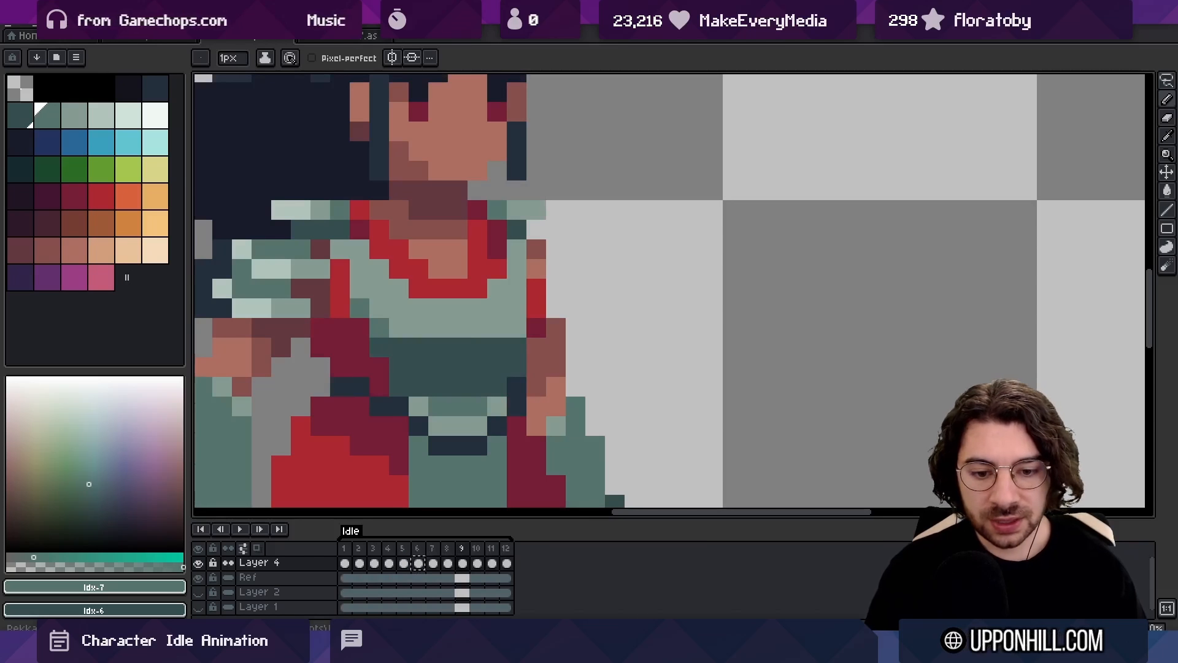
Examine the torso shading in frames 4 and 5 up close, and flick back and forth through the Idle frames to compare poses
click(415, 562)
click(447, 562)
mouse_move(389, 562)
mouse_down()
mouse_move(381, 554)
mouse_move(445, 549)
mouse_move(403, 549)
mouse_up()
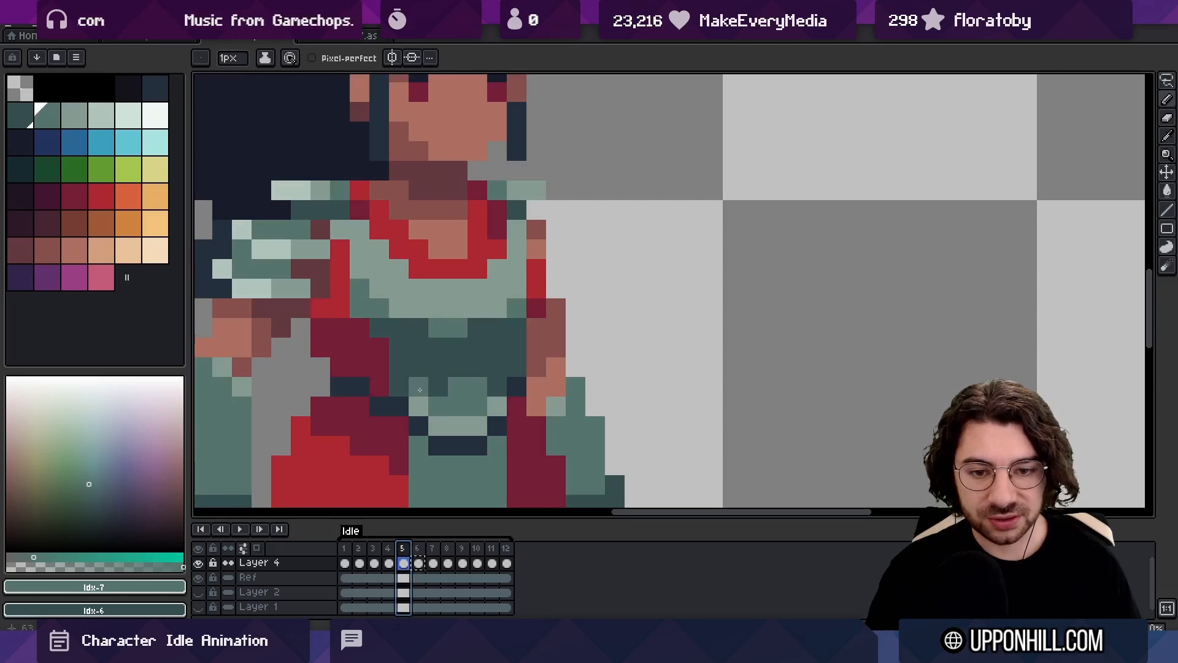
click(389, 550)
click(402, 550)
click(389, 550)
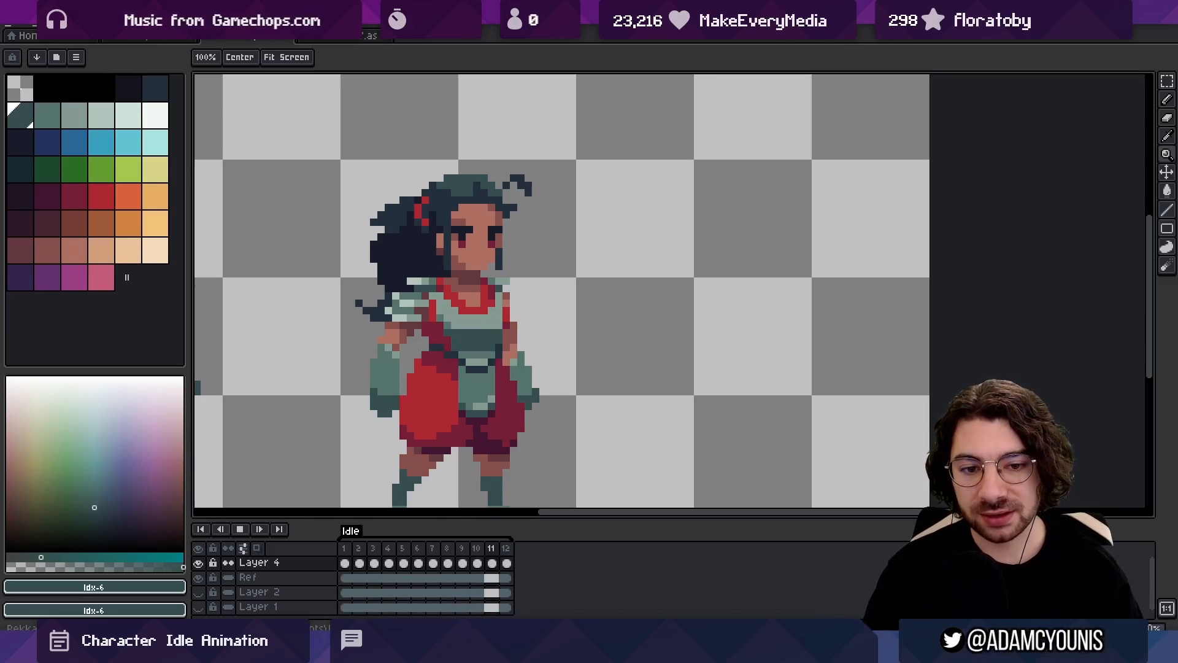
key(Return)
key(Left)
key(Left)
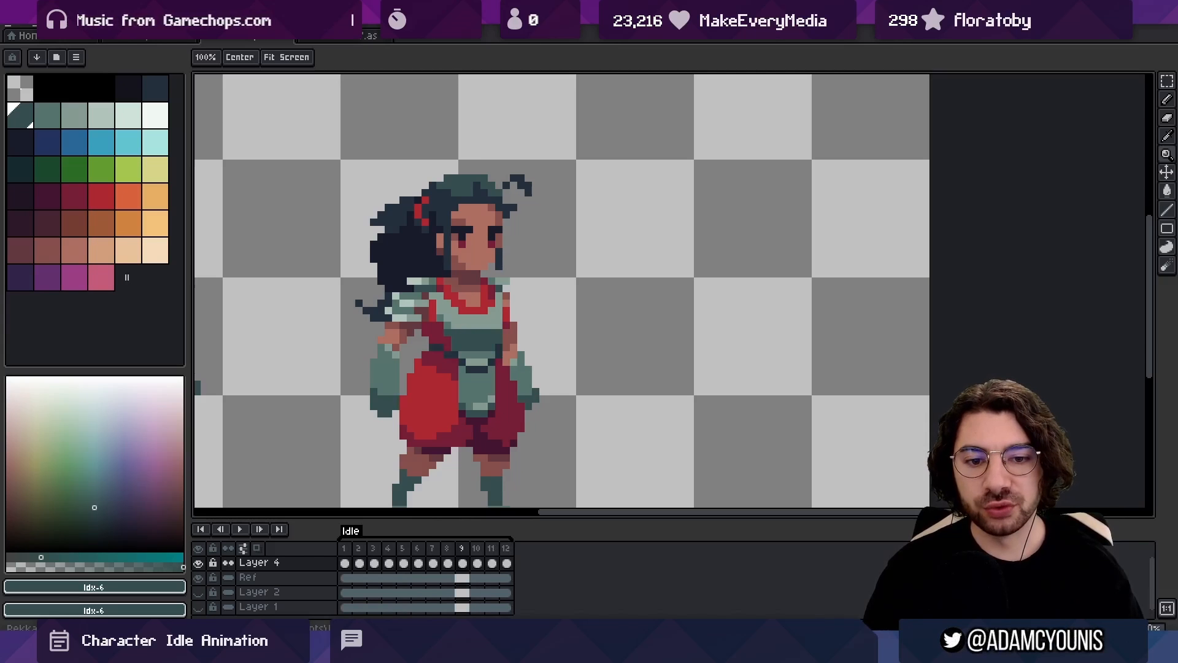
key(Left)
key(Left)
key(Left)
key(Left)
key(Left)
key(Right)
key(Right)
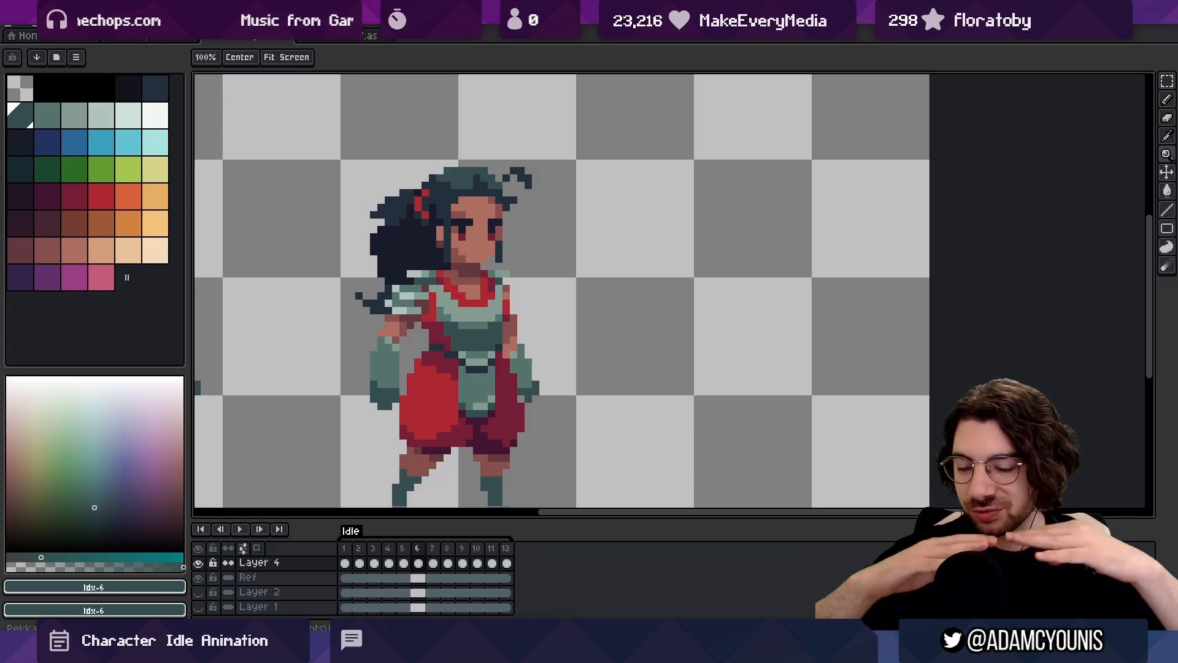
key(Left)
key(Left)
key(Right)
key(Right)
key(Right)
key(Right)
key(Right)
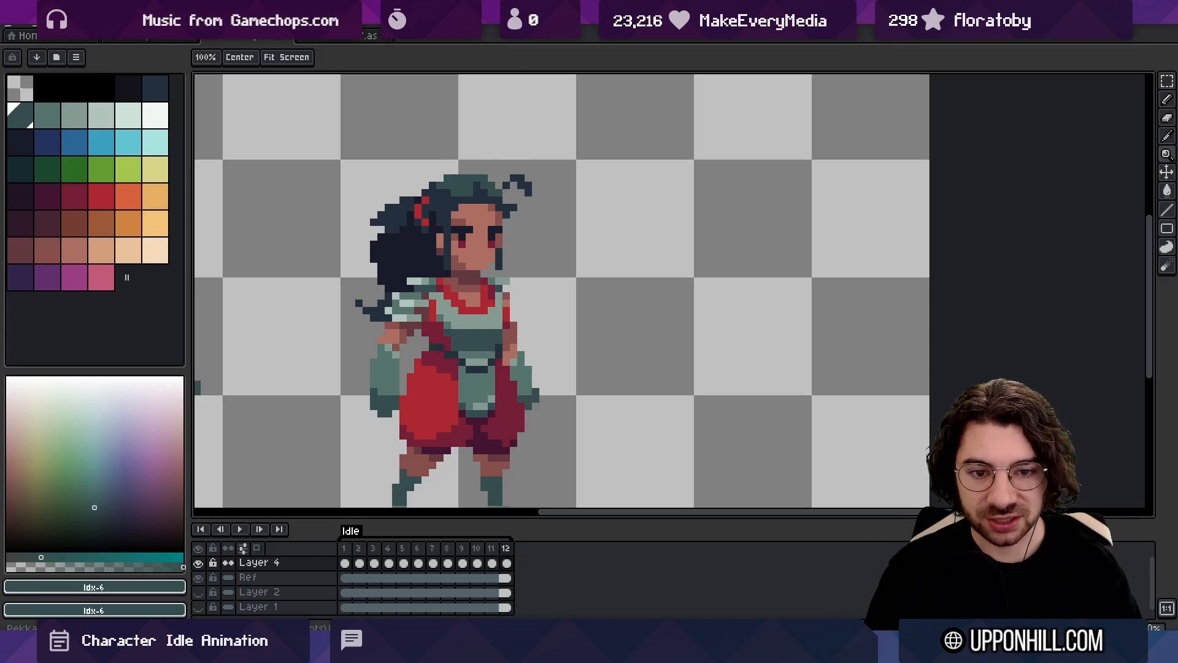
key(Right)
key(Right)
key(Right)
key(Right)
key(Right)
key(Left)
key(Right)
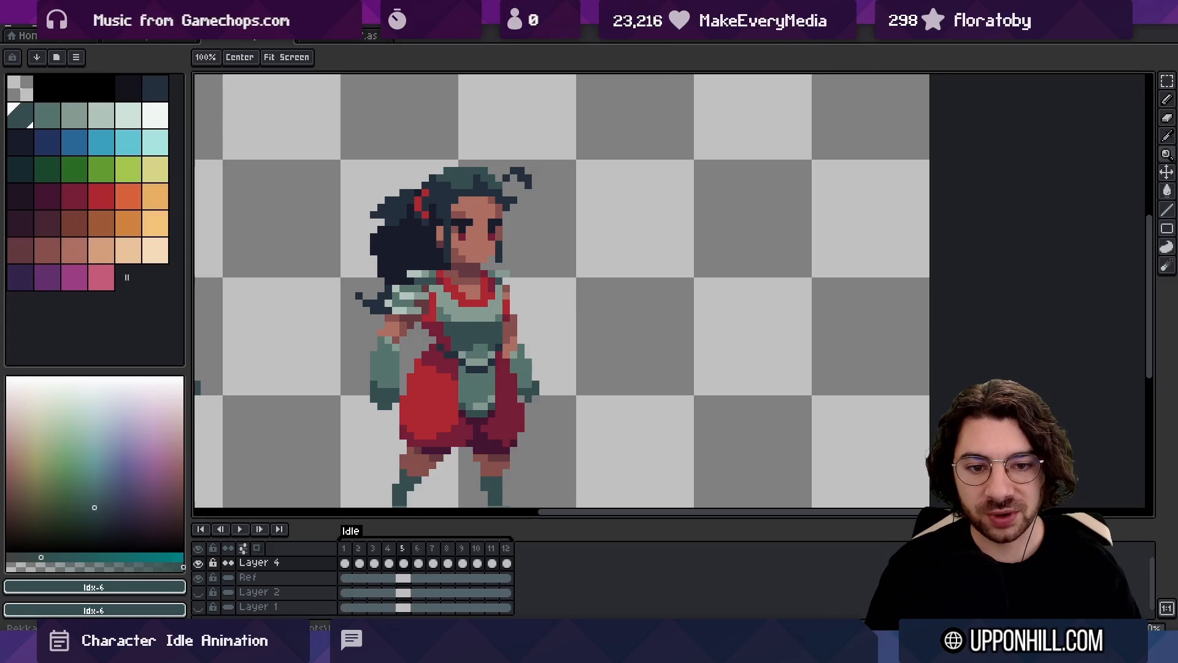
key(Right)
key(Right)
key(Right)
key(Right)
key(Left)
key(Left)
key(Left)
key(Left)
key(Right)
key(Right)
key(Right)
key(Right)
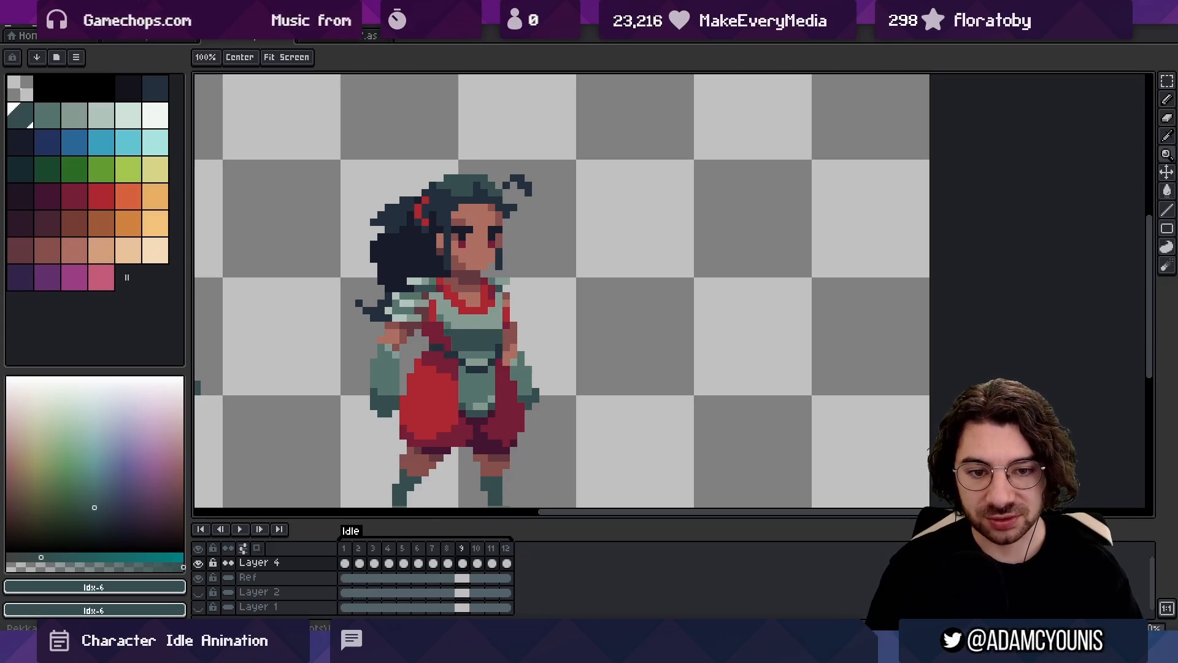
Copy the Layer 4 drawings from frames 5 to 9 and paste them starting at frame 12
click(389, 563)
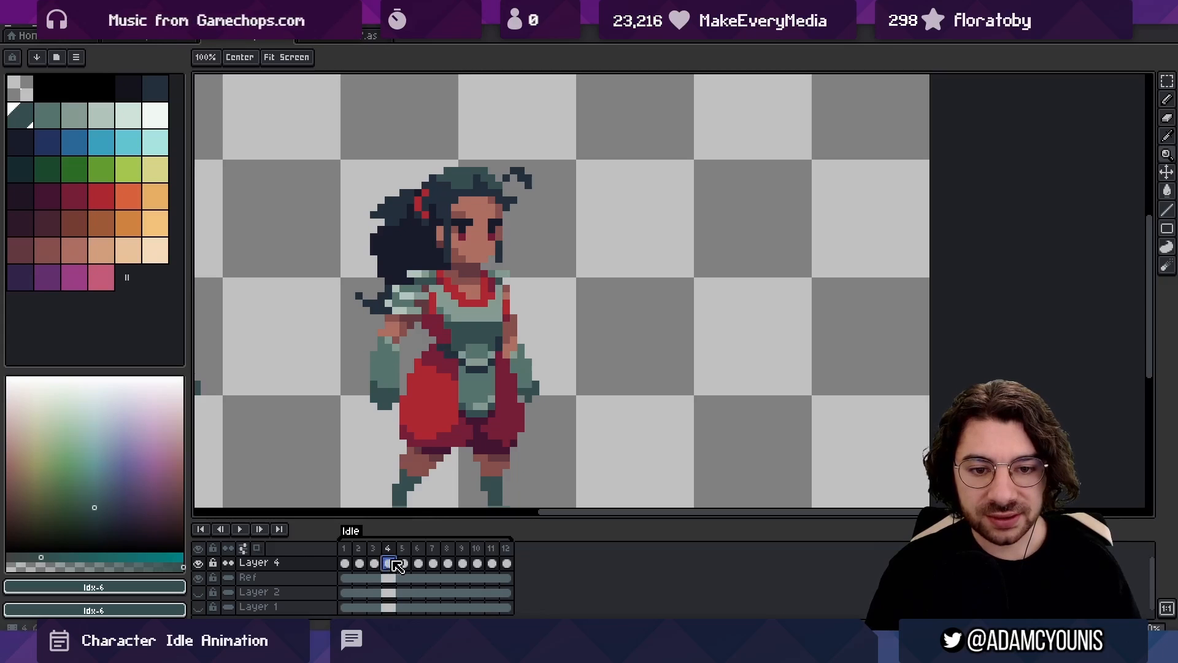
drag(393, 559, 465, 566)
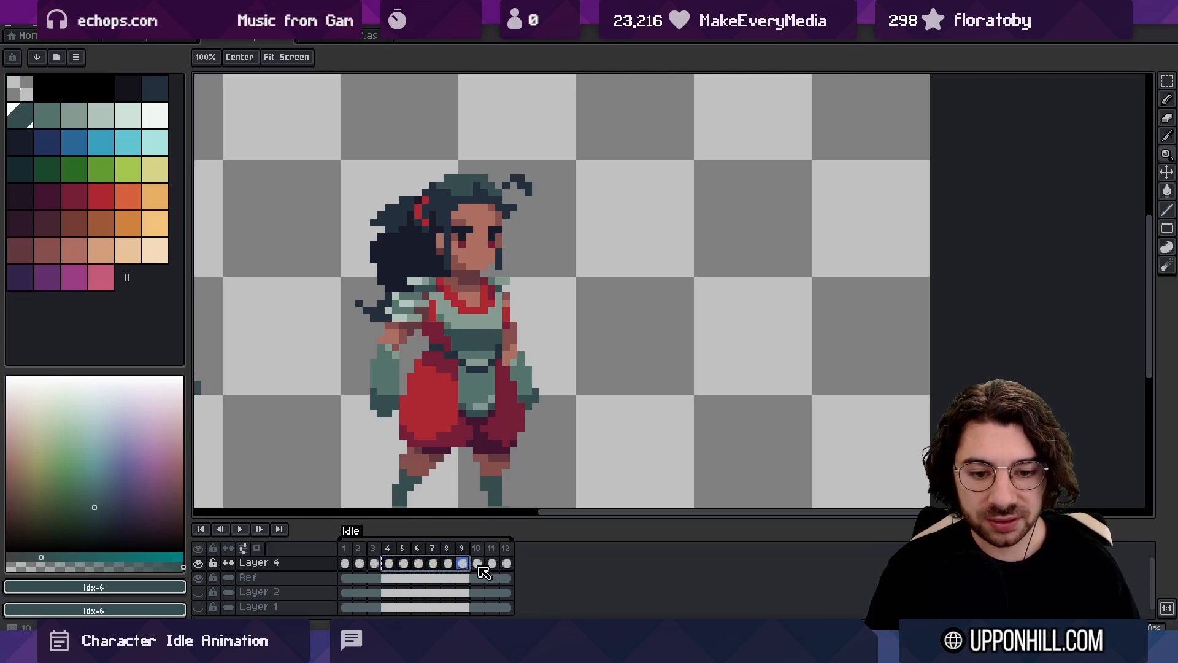
drag(400, 564, 468, 567)
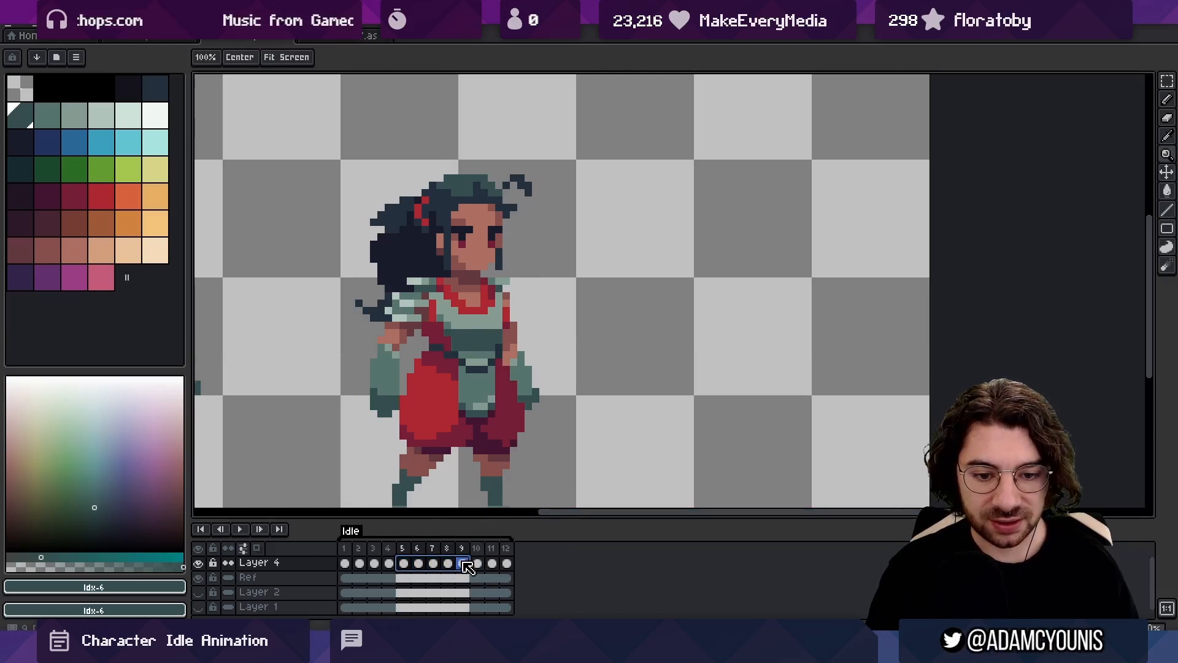
click(507, 564)
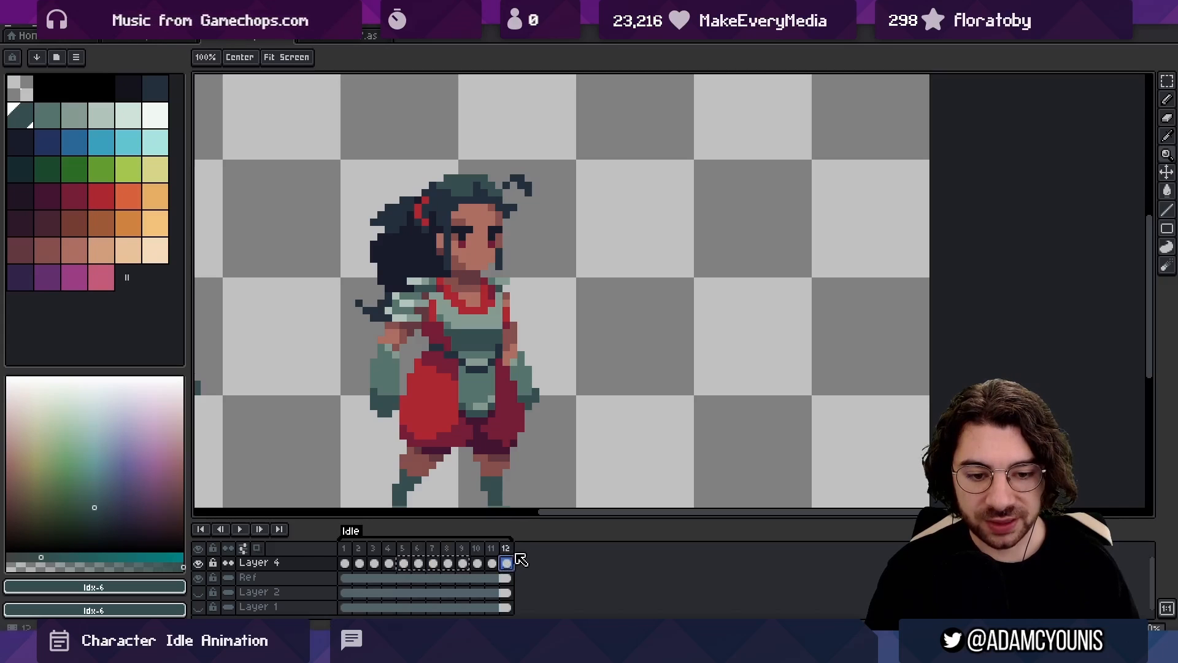
key(ctrl+v)
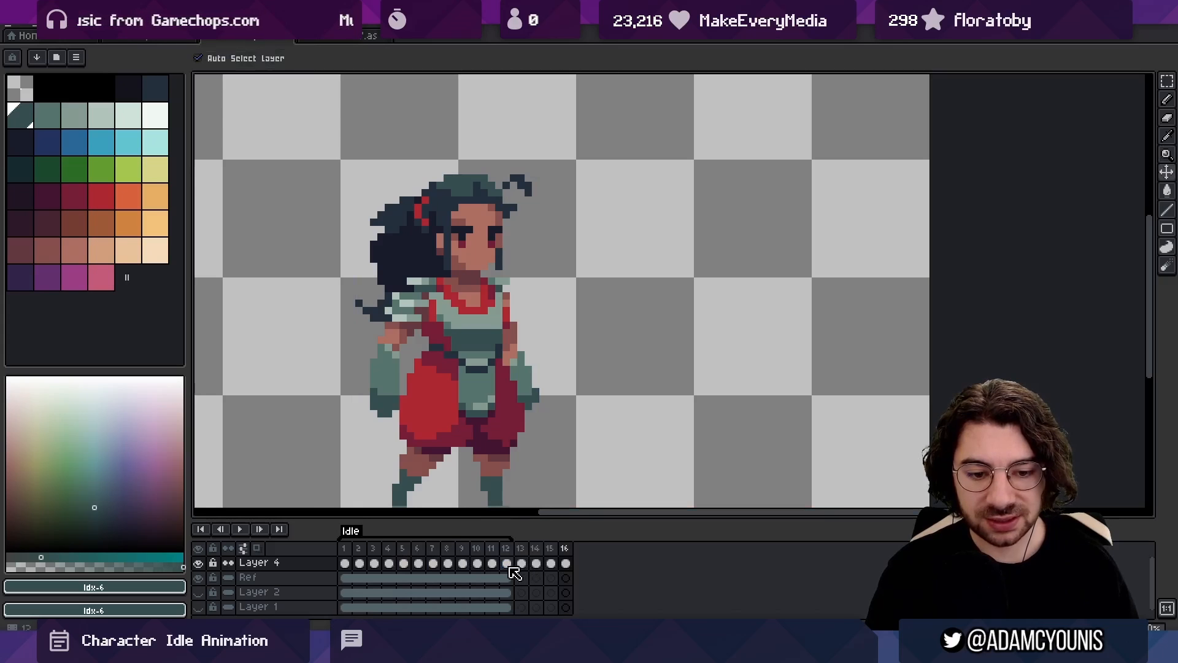
Reverse the order of the pasted frames 12 to 16
click(505, 564)
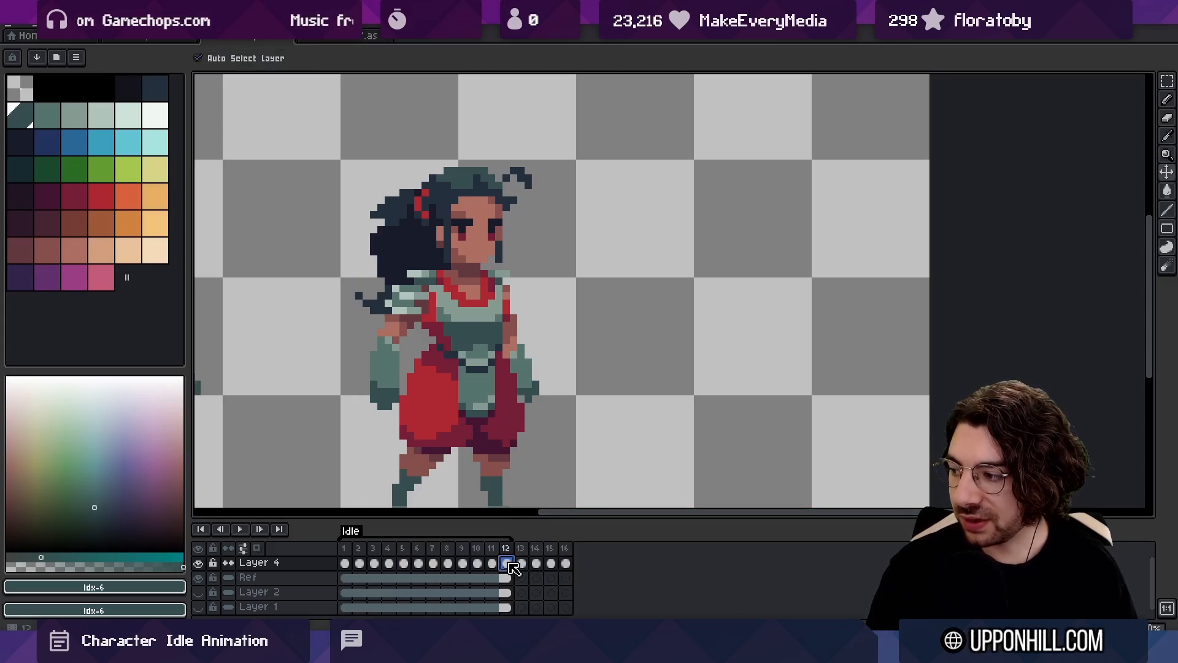
click(521, 564)
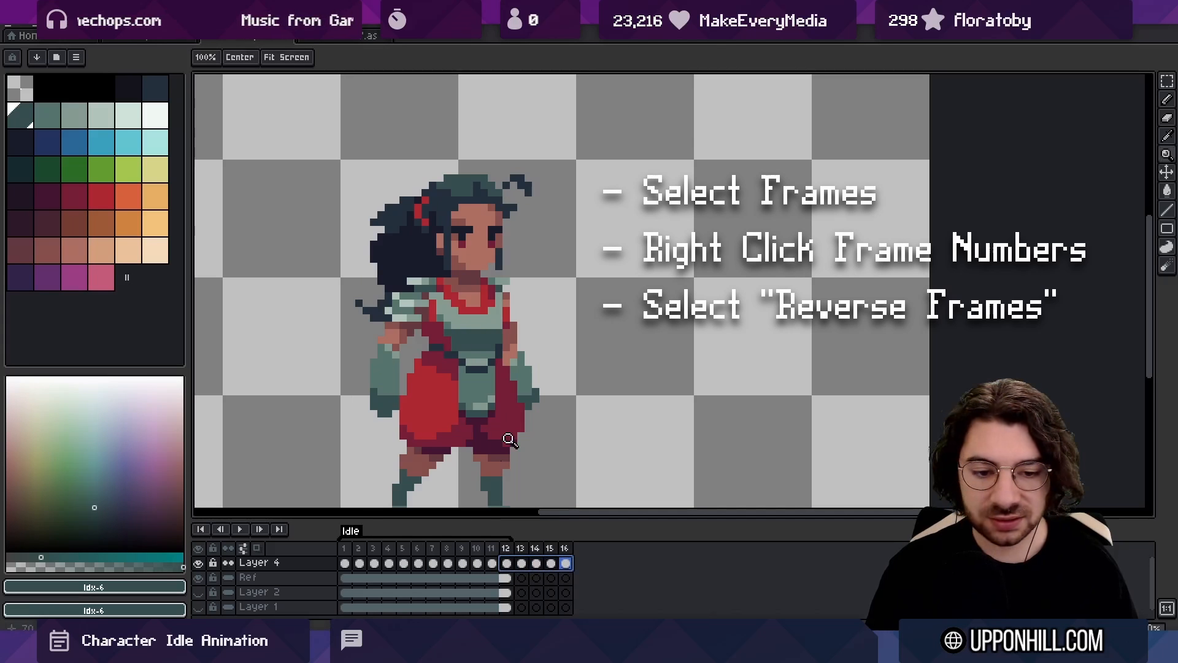
right_click(520, 562)
click(508, 549)
drag(507, 549, 564, 550)
right_click(565, 547)
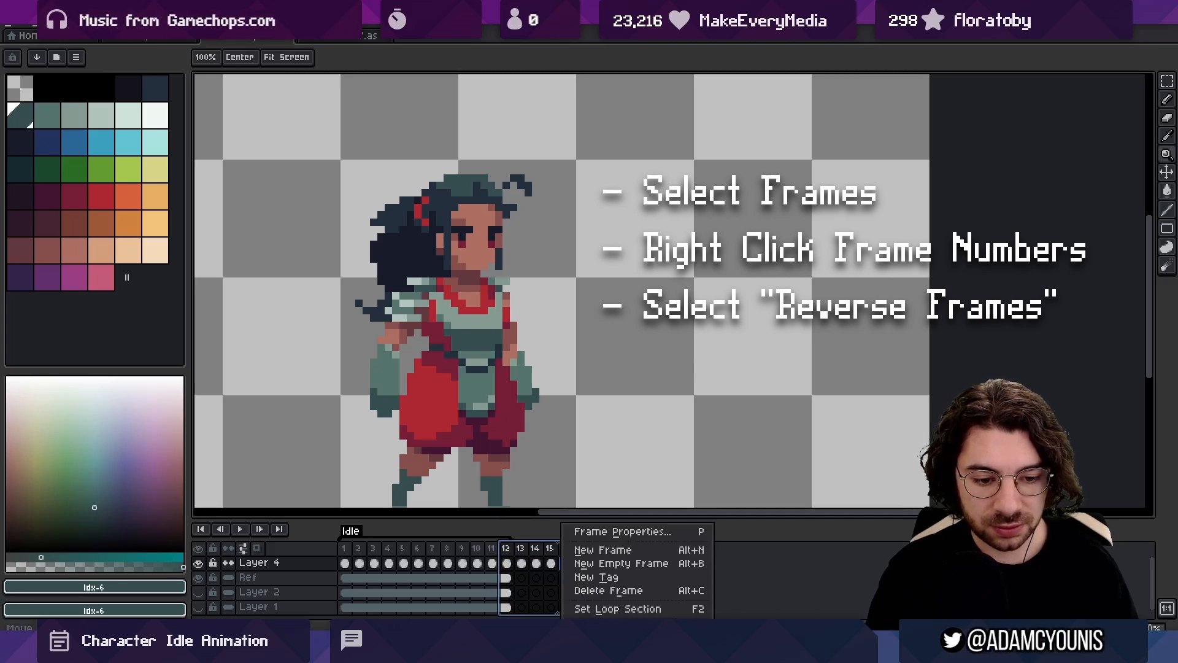
click(589, 622)
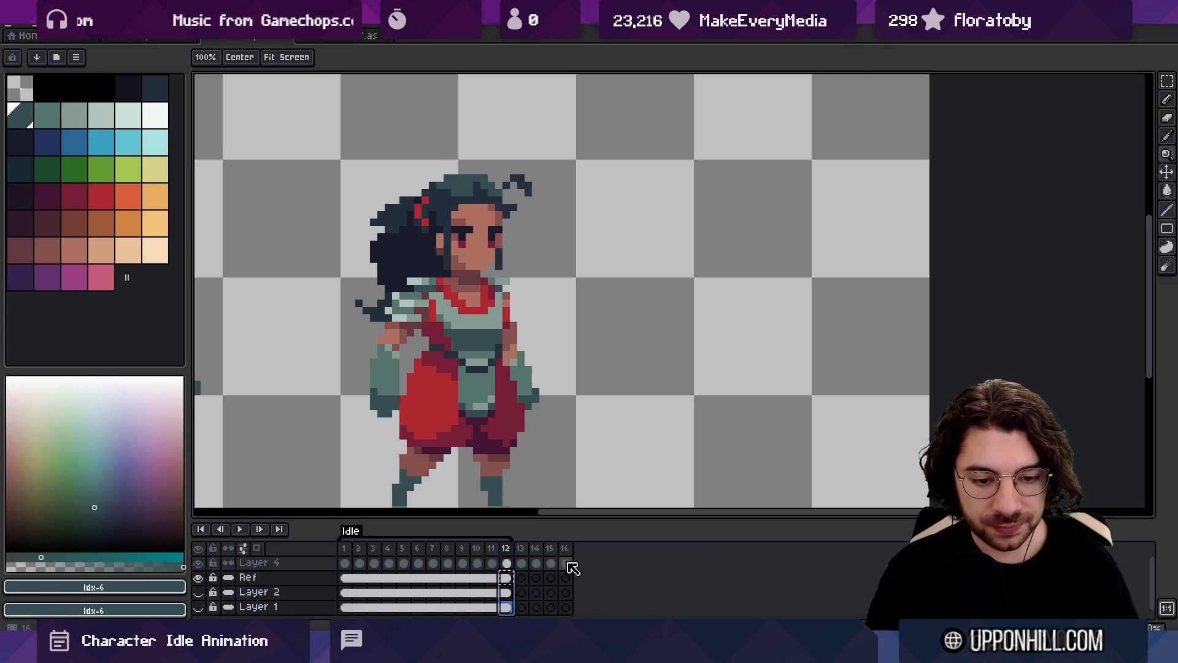
Move the Layer 4 drawings from frames 13 to 16 to the start of the timeline and preview the animation from frame 1
click(536, 564)
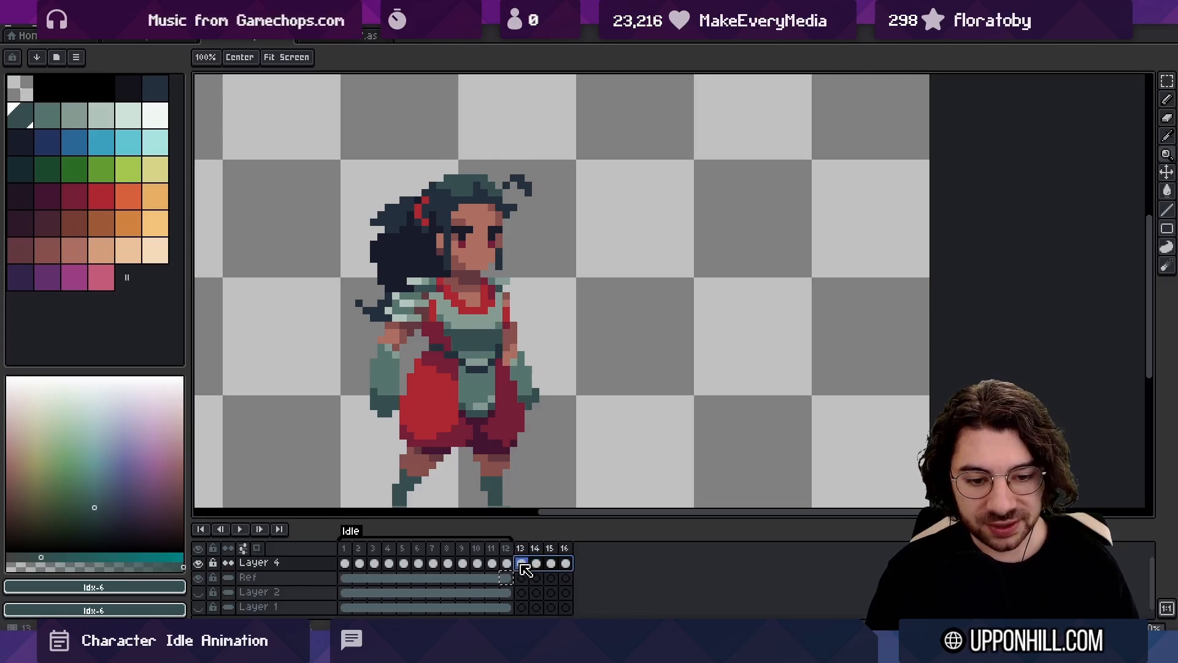
drag(517, 553, 363, 566)
click(344, 544)
key(Return)
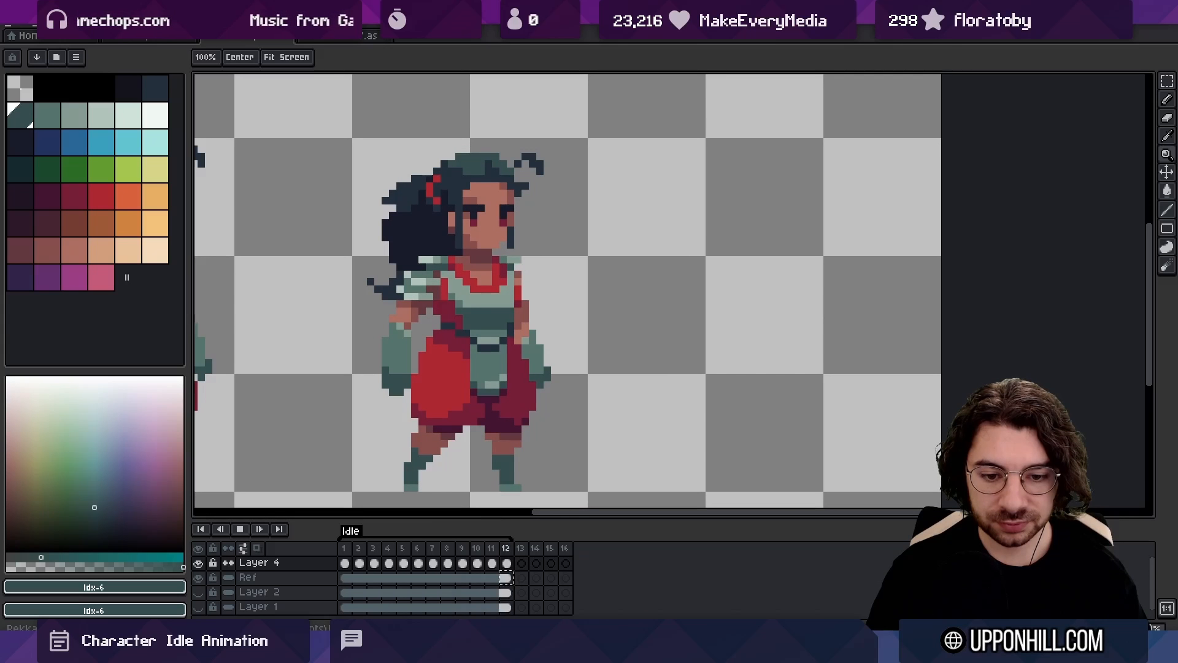
key(Return)
Add two new frames inside the Idle tag, delete the empty frames 15 to 18, and preview the loop
key(alt+n)
key(alt+n)
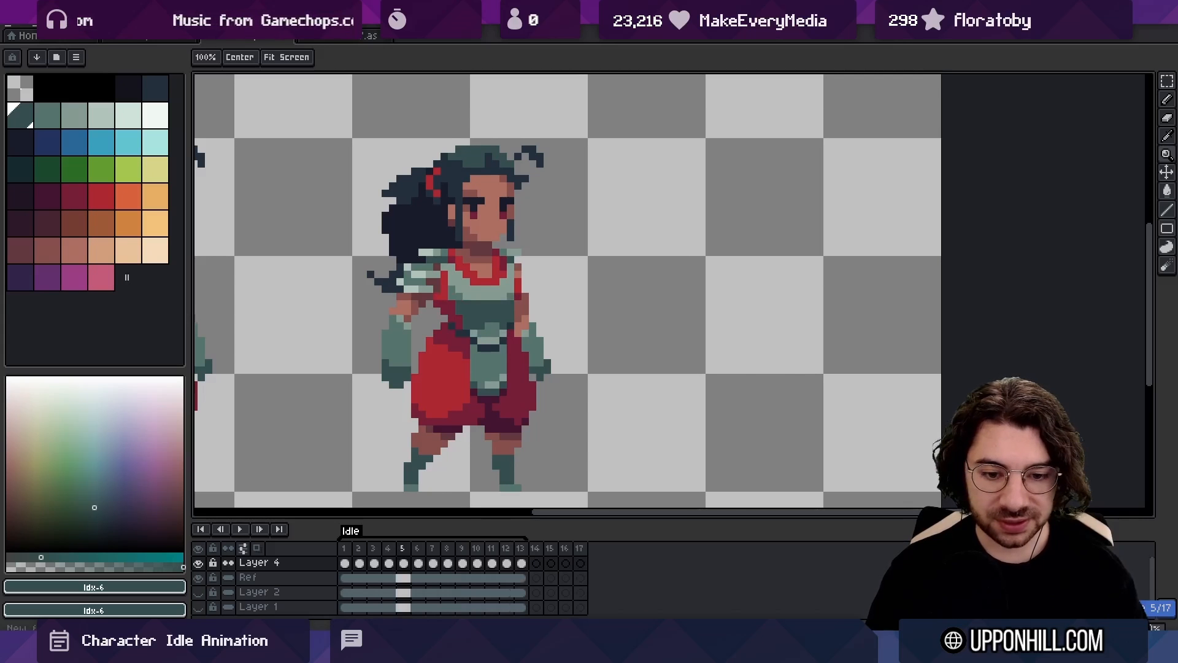
drag(554, 552, 629, 551)
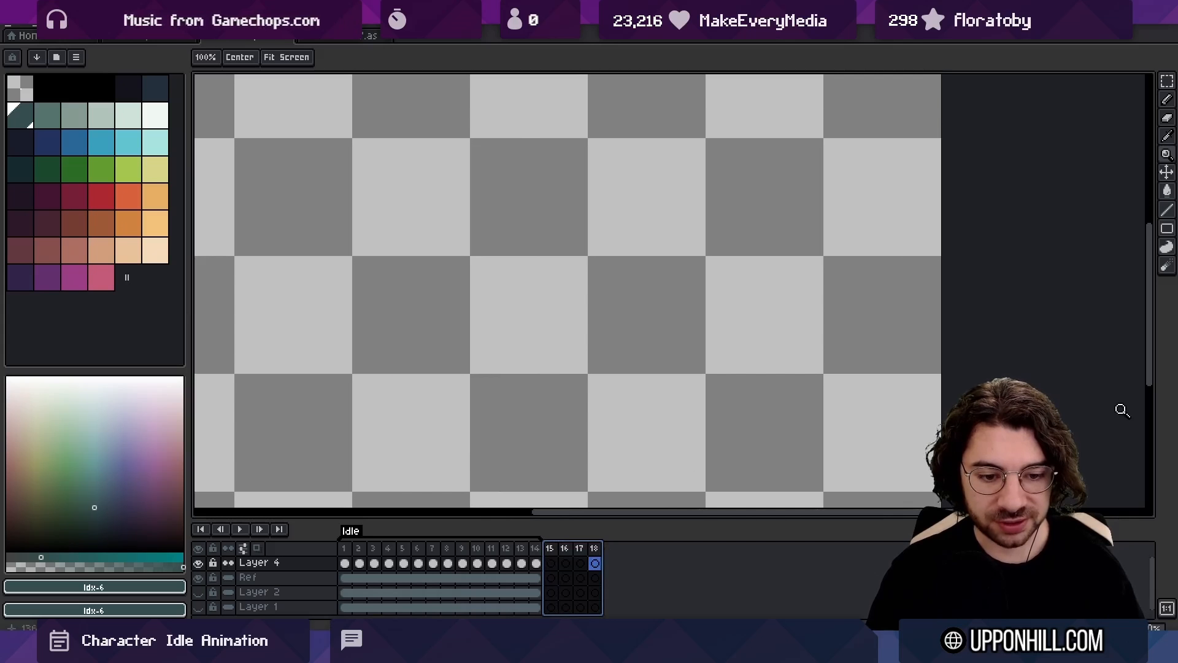
key(alt+c)
key(Return)
key(Return)
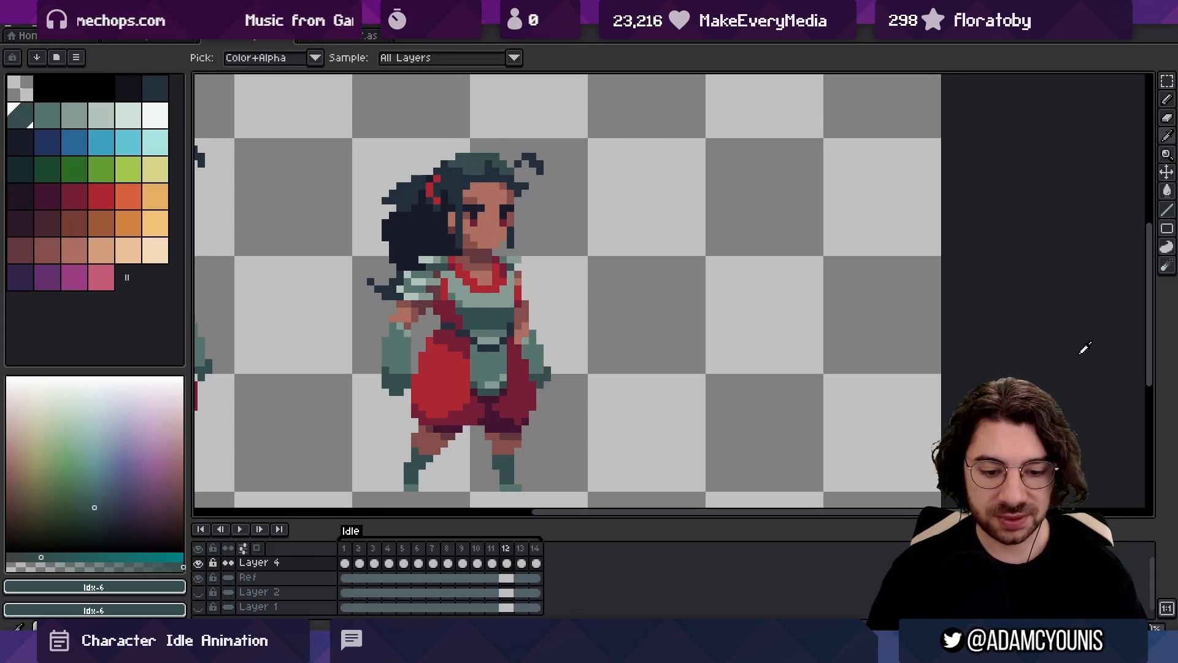
Keep adding new frames inside the Idle tag until the animation has 24 frames
key(alt+n)
key(alt+n)
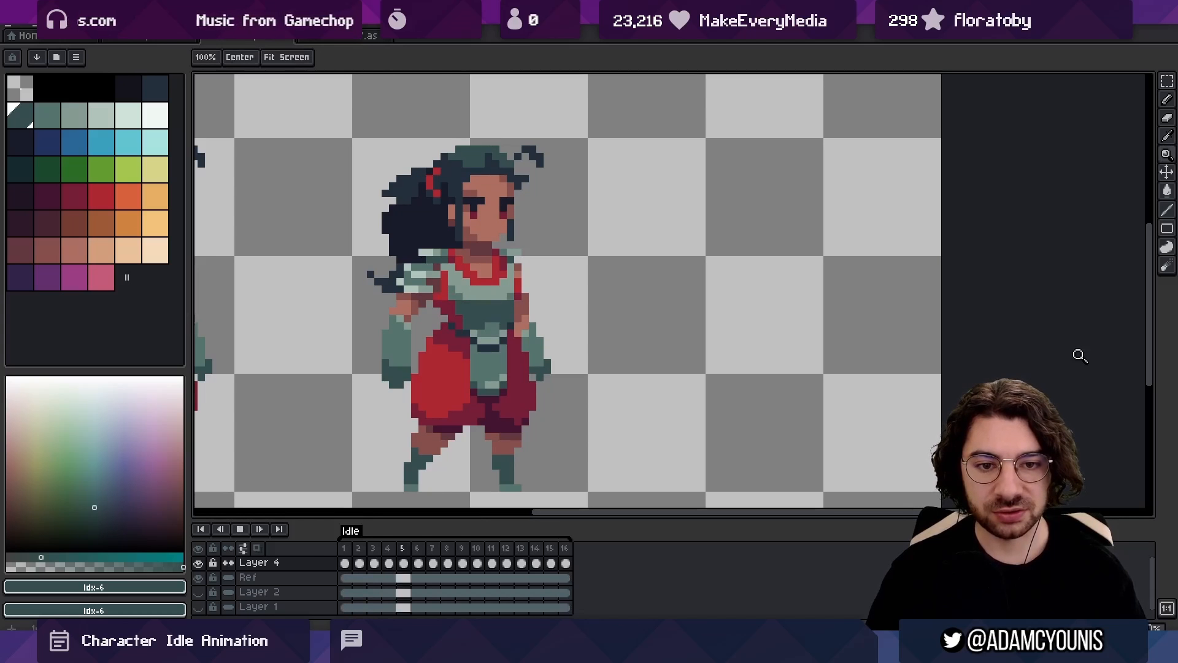
drag(507, 291, 451, 291)
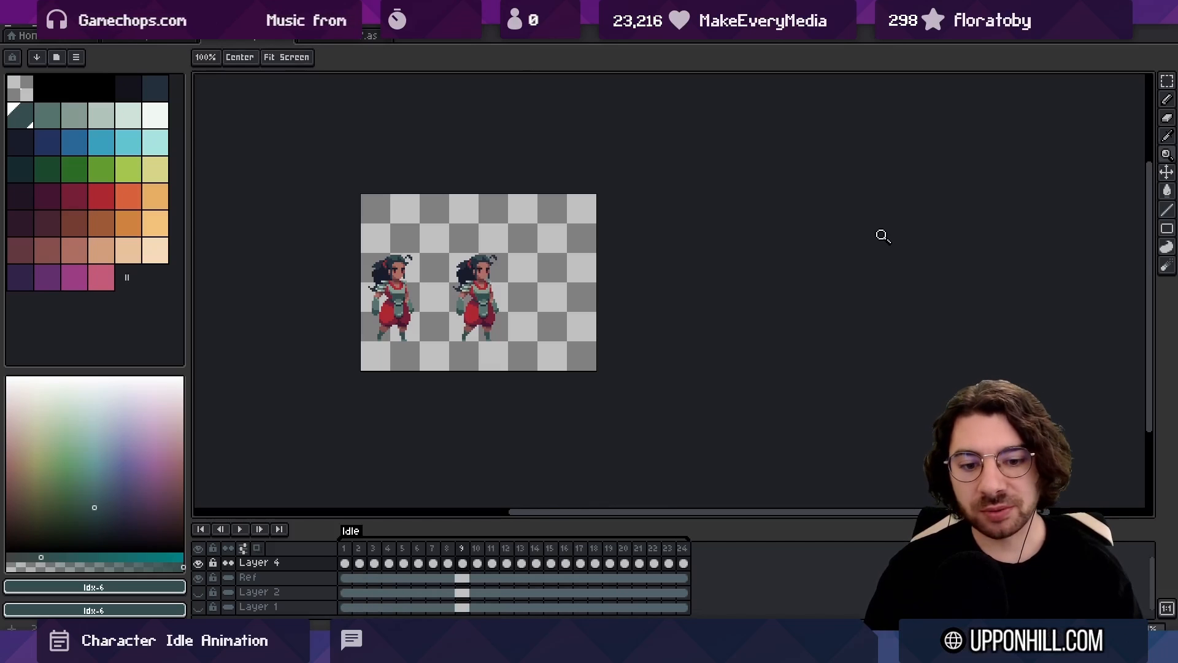
Review the 24-frame timeline by highlighting frames 4 to 11, 13 to 24 and the opening frames, and play back the idle loop
drag(388, 547, 502, 545)
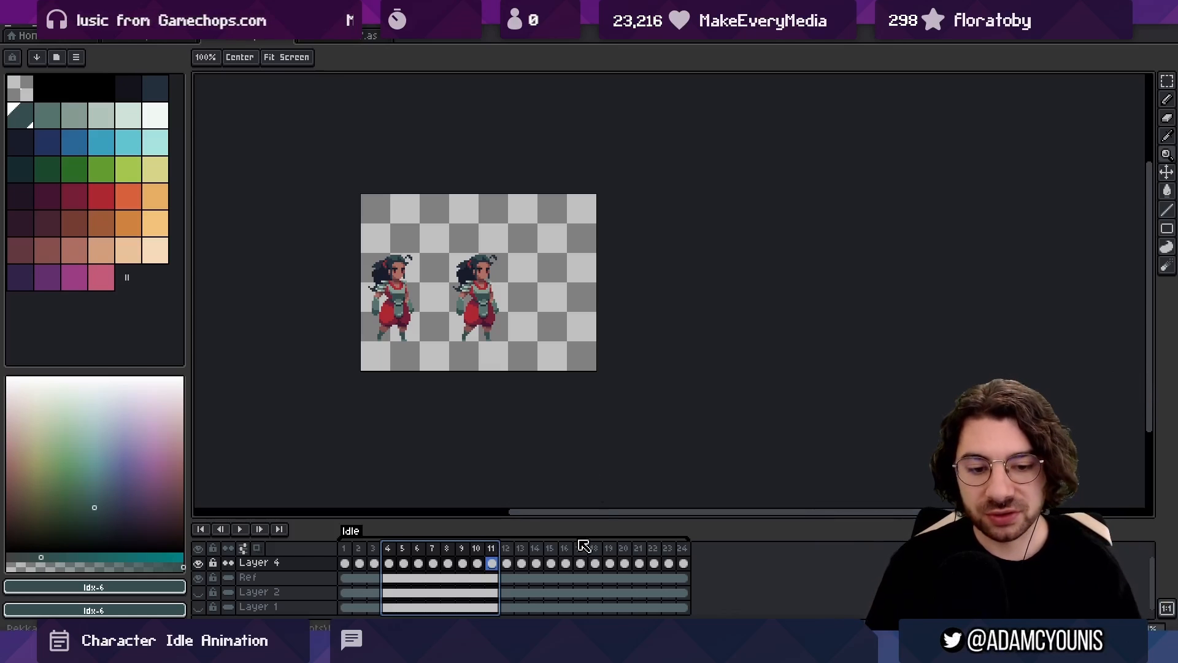
drag(520, 548, 676, 534)
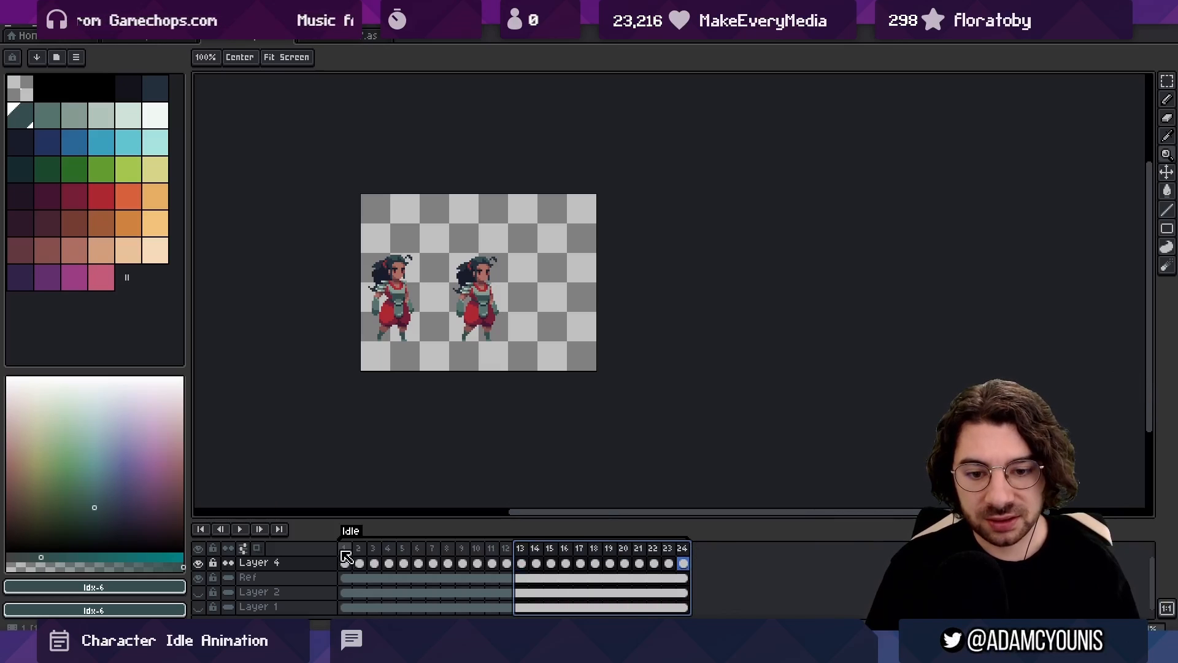
drag(345, 556, 414, 553)
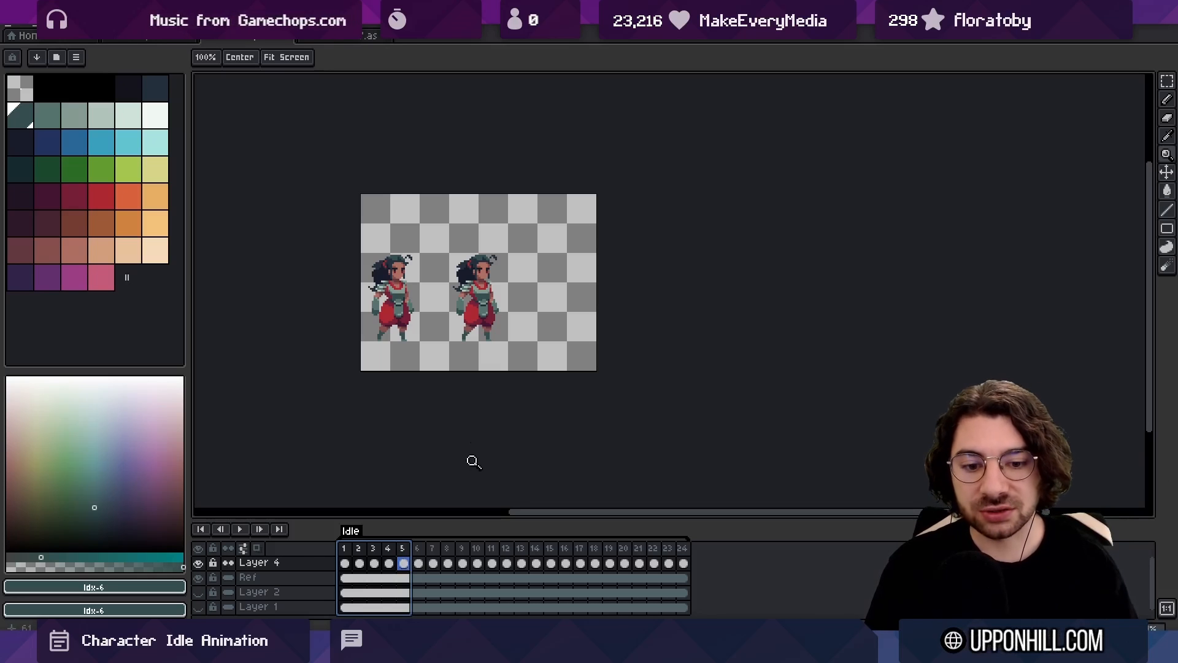
click(437, 548)
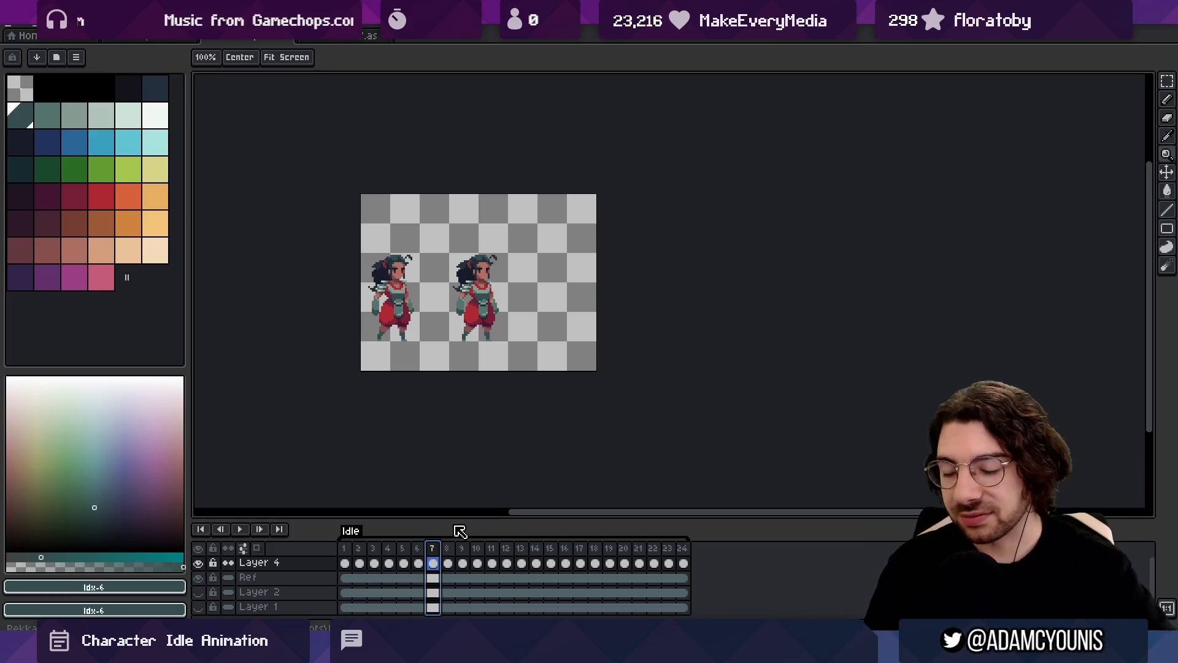
scroll(456, 326, up, 1)
key(Return)
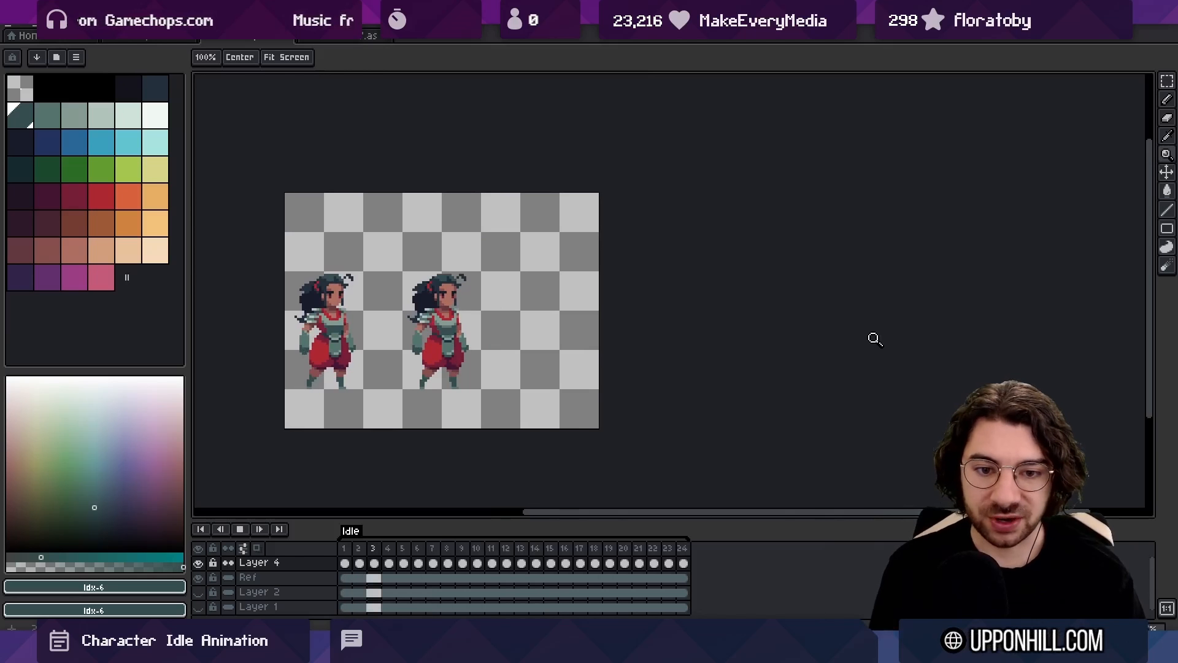
drag(344, 549, 552, 526)
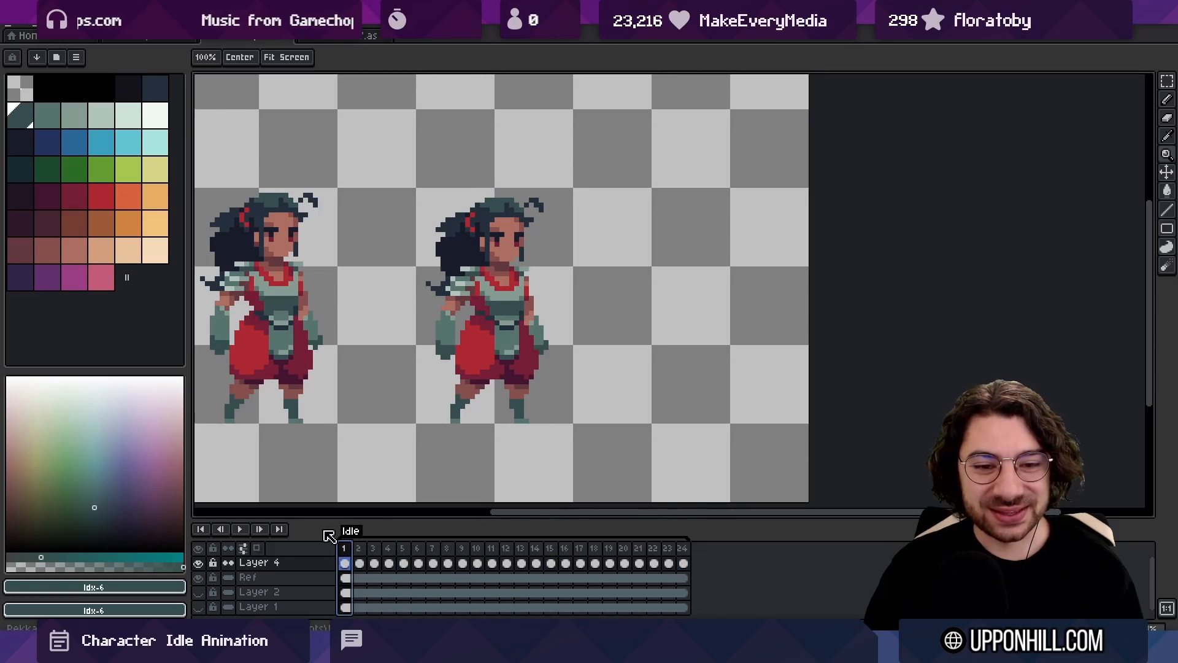
key(Return)
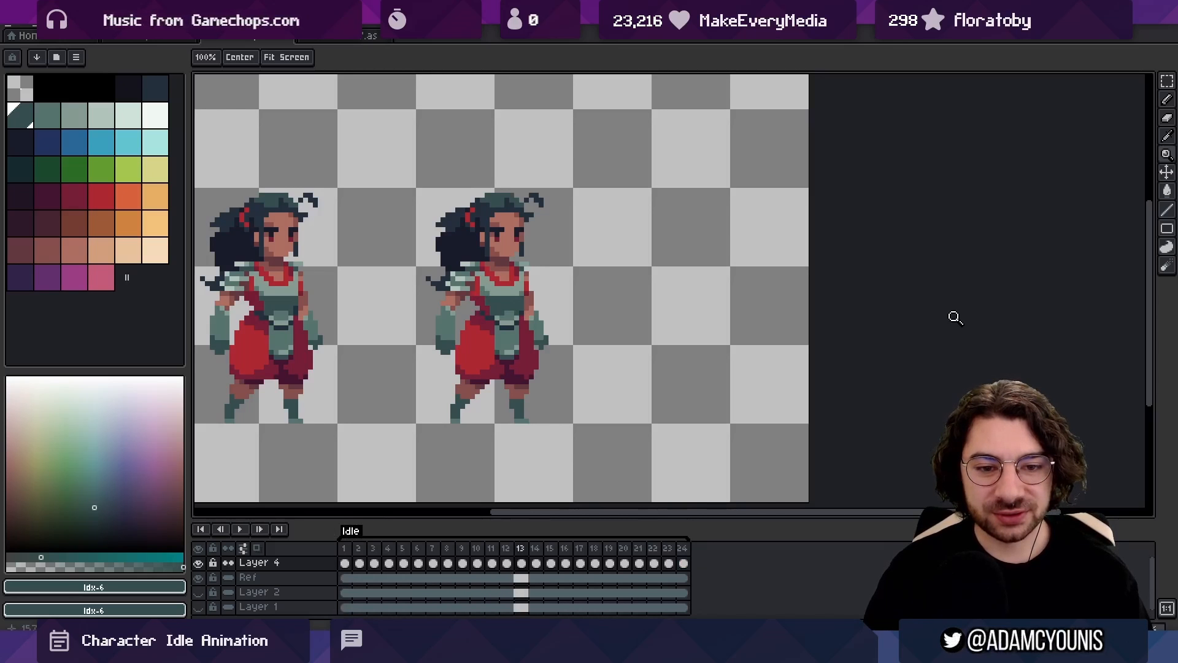
In frame 17, shift the lower part of the glove on the ponytail side one pixel outward and one pixel up
key(Return)
key(Right)
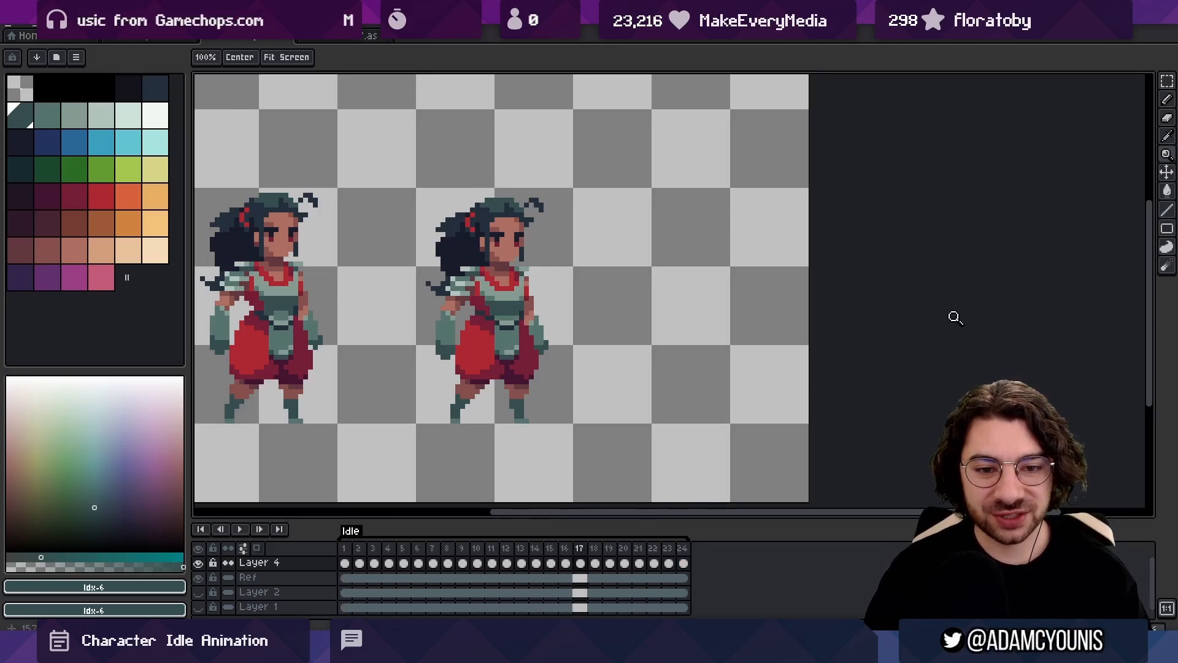
click(462, 251)
key(m)
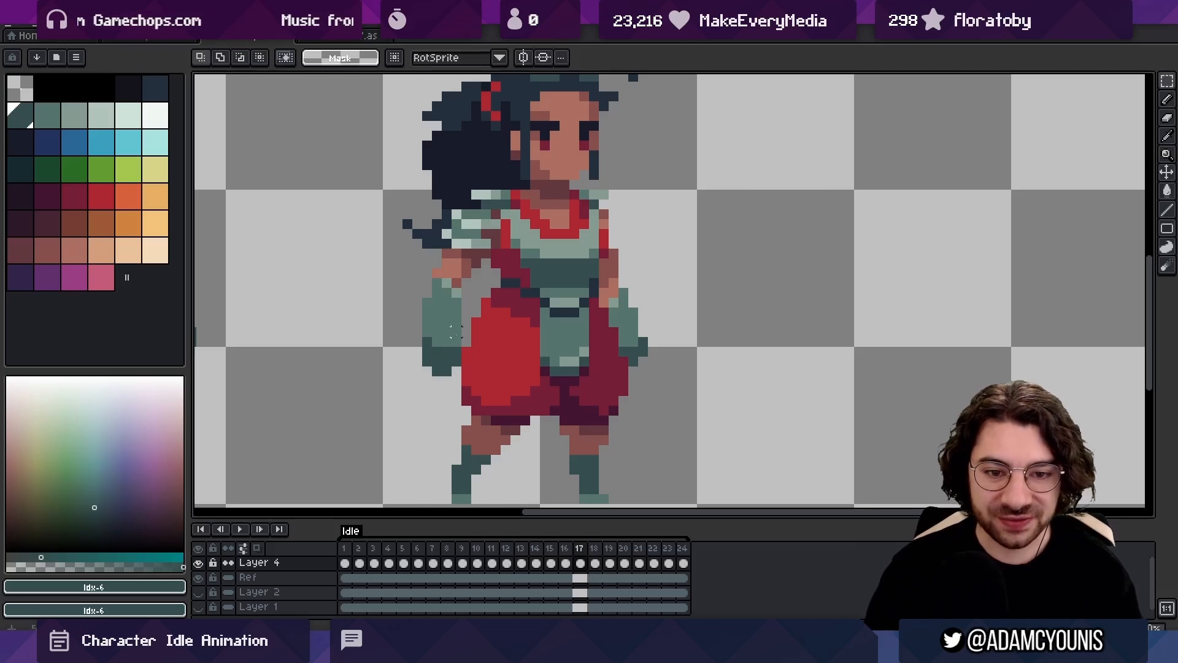
drag(464, 324, 409, 389)
key(Left)
key(Up)
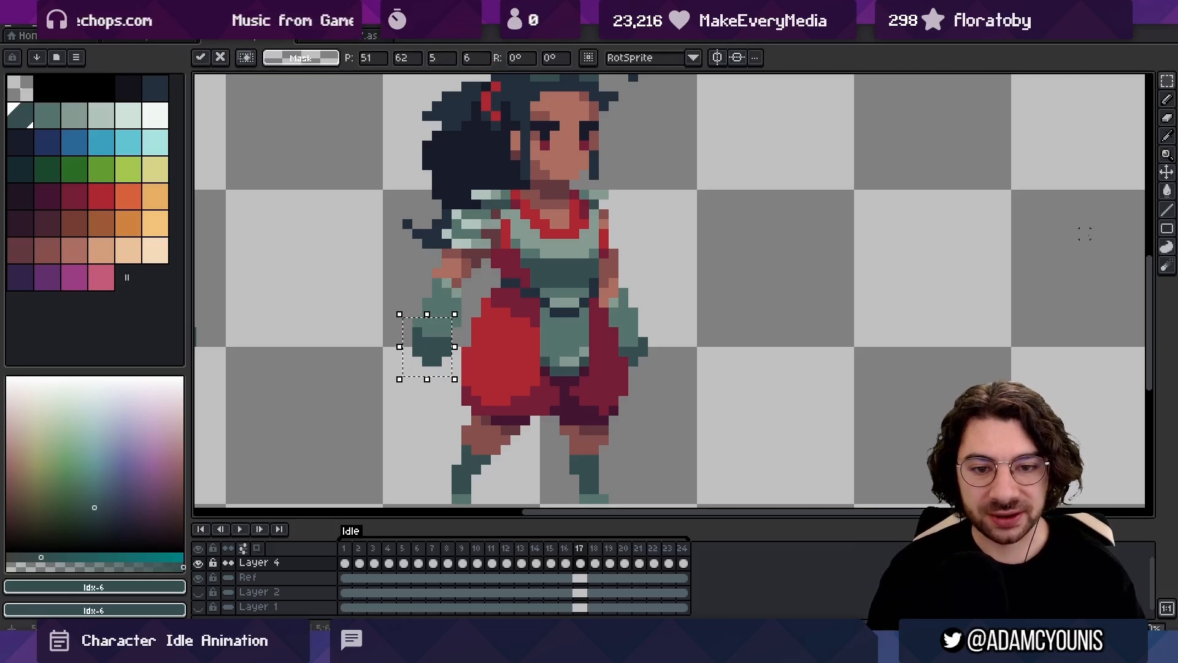
key(ctrl+d)
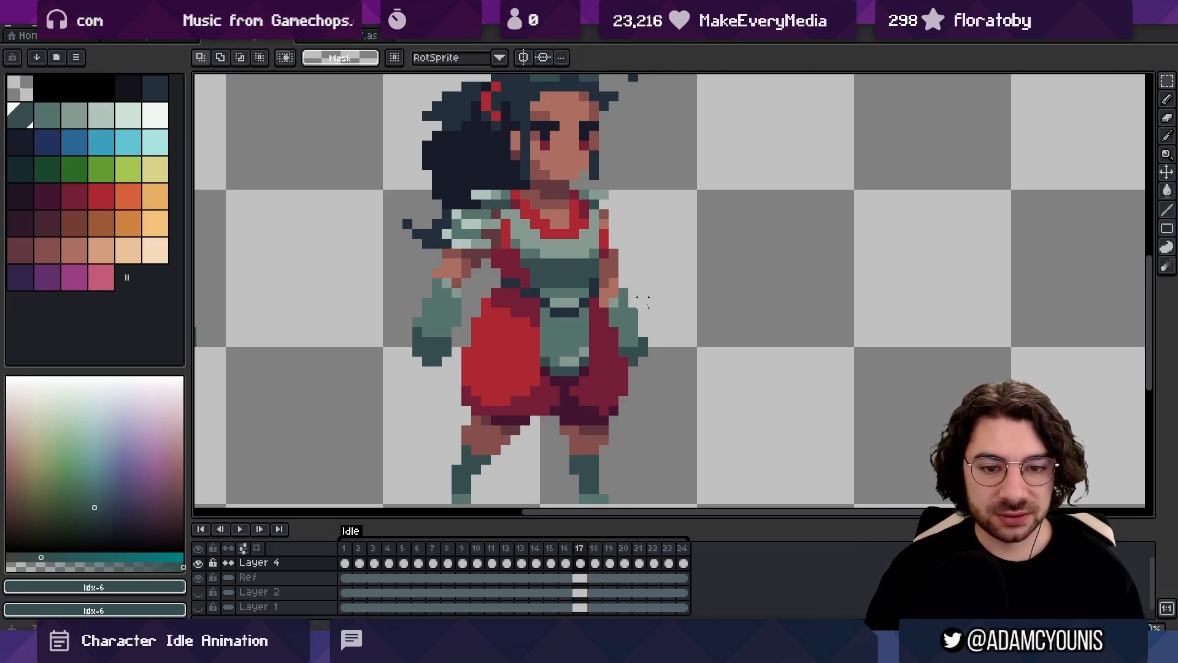
Shift the opposite gloved hand in frame 17 one pixel outward and compare the result with frame 16
key(b)
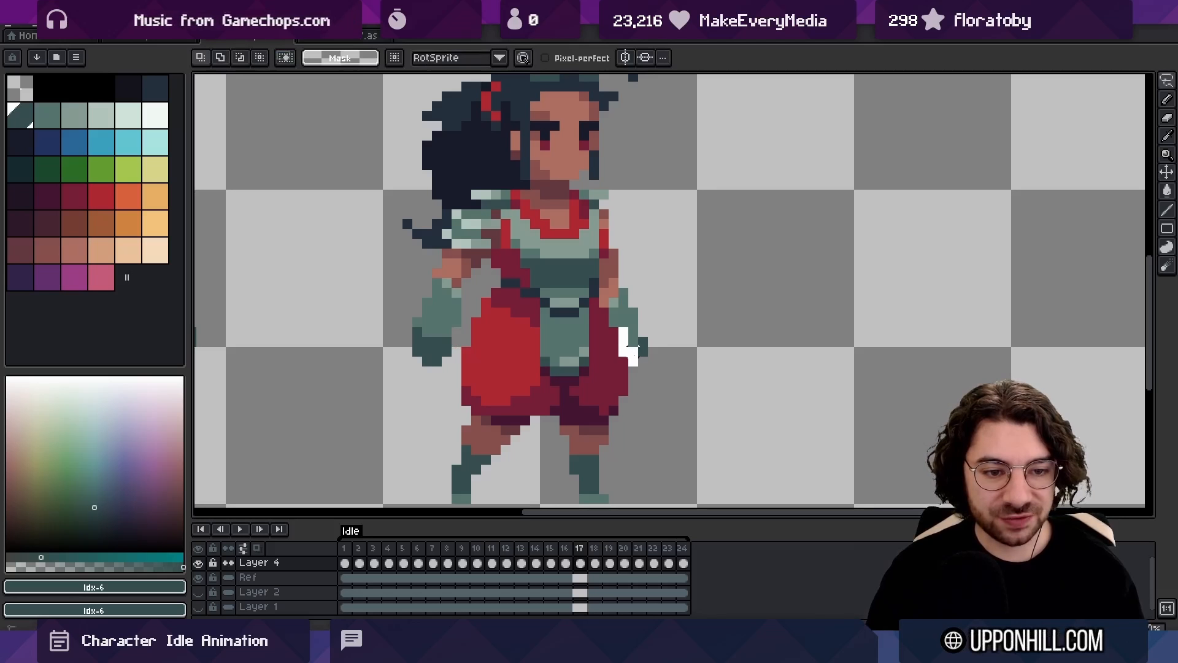
drag(615, 322, 613, 322)
key(Right)
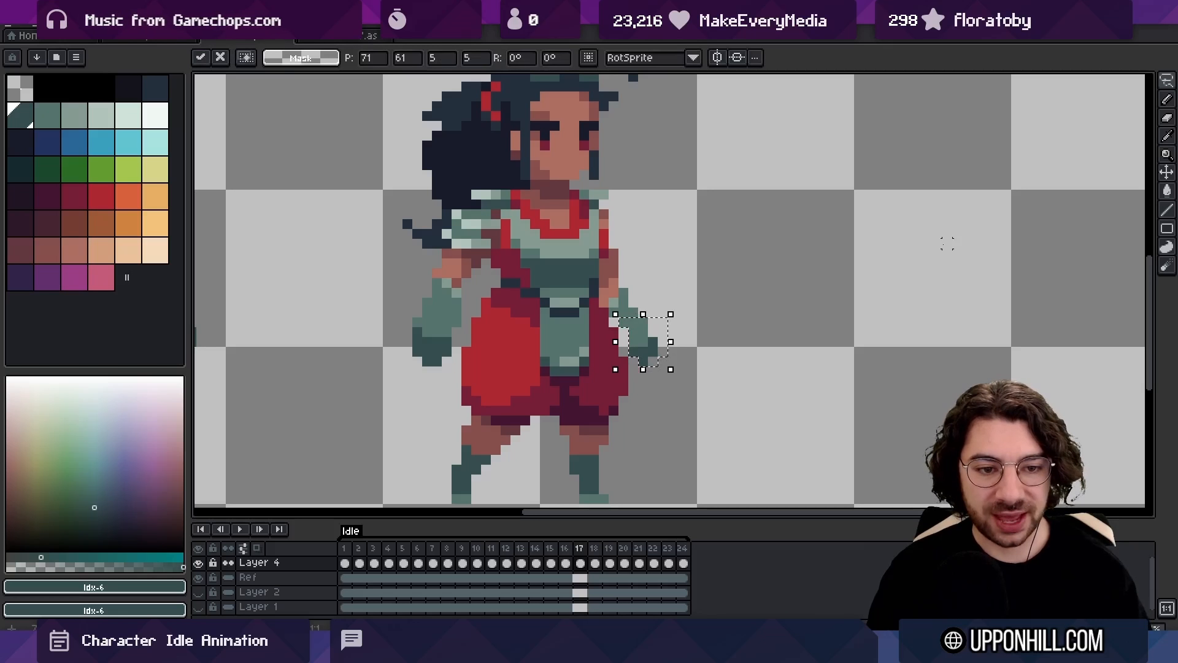
key(ctrl+d)
key(Left)
key(Right)
key(Left)
key(Right)
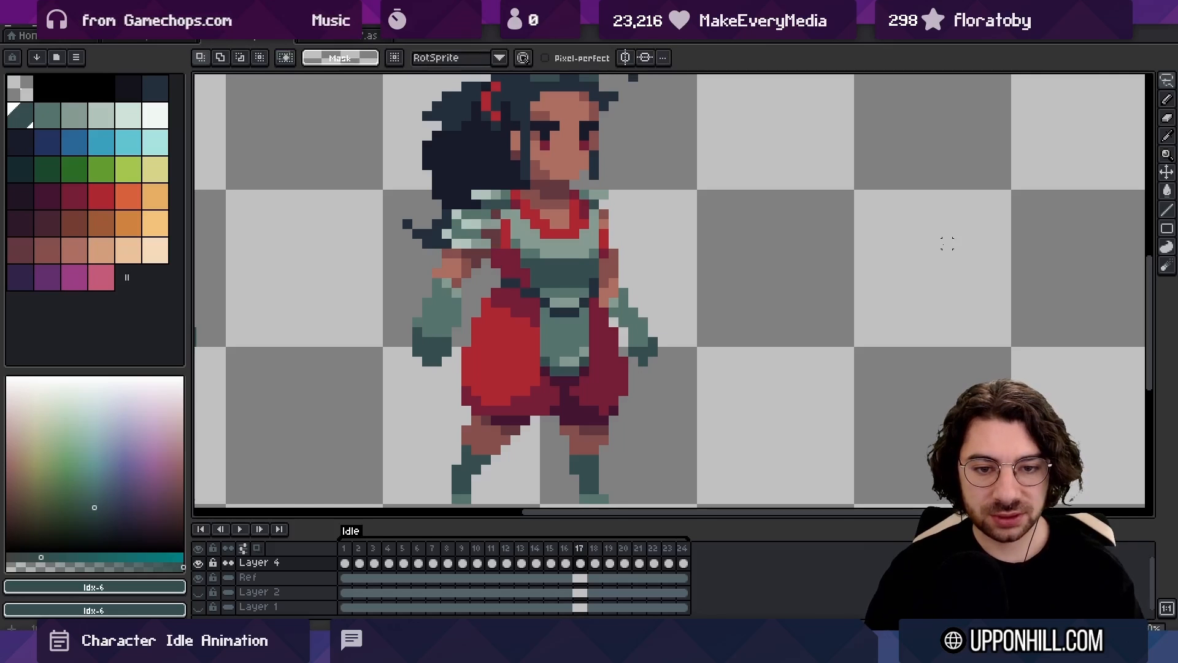
Repaint pixels along the edge of the ponytail-side glove in frame 17 and play back the idle loop
key(i)
click(437, 304)
mouse_move(428, 293)
mouse_down()
mouse_move(421, 316)
mouse_move(456, 331)
mouse_up()
key(e)
alt+click(438, 305)
key(b)
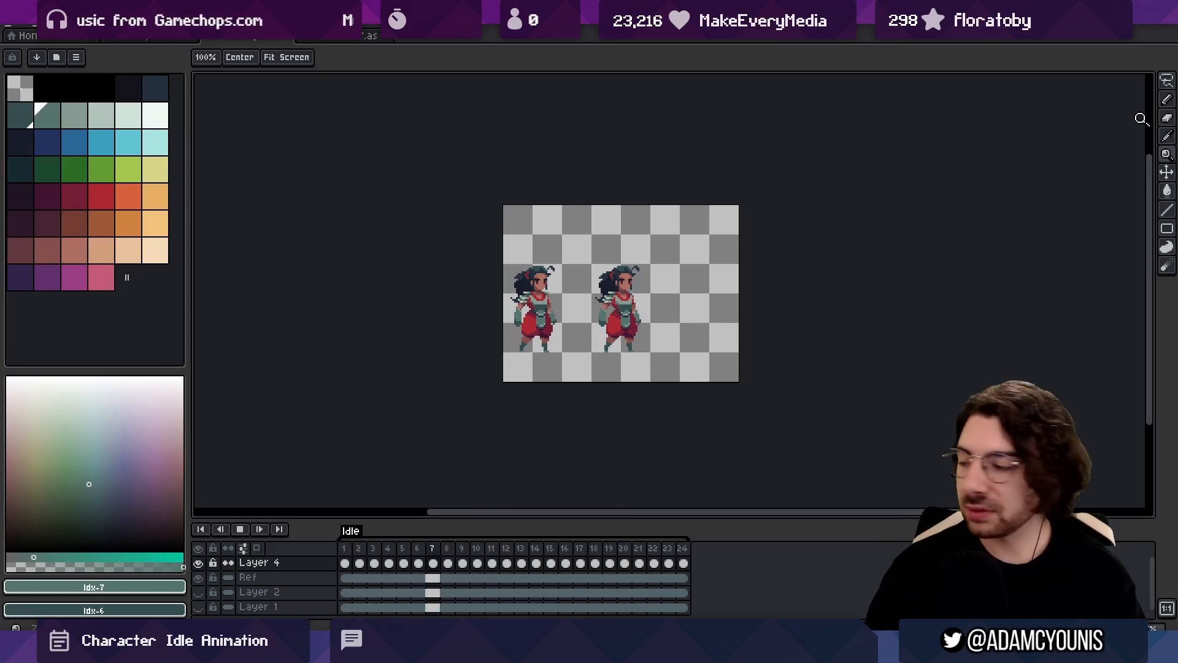
key(Left)
key(Left)
key(Left)
key(Left)
key(Left)
key(Left)
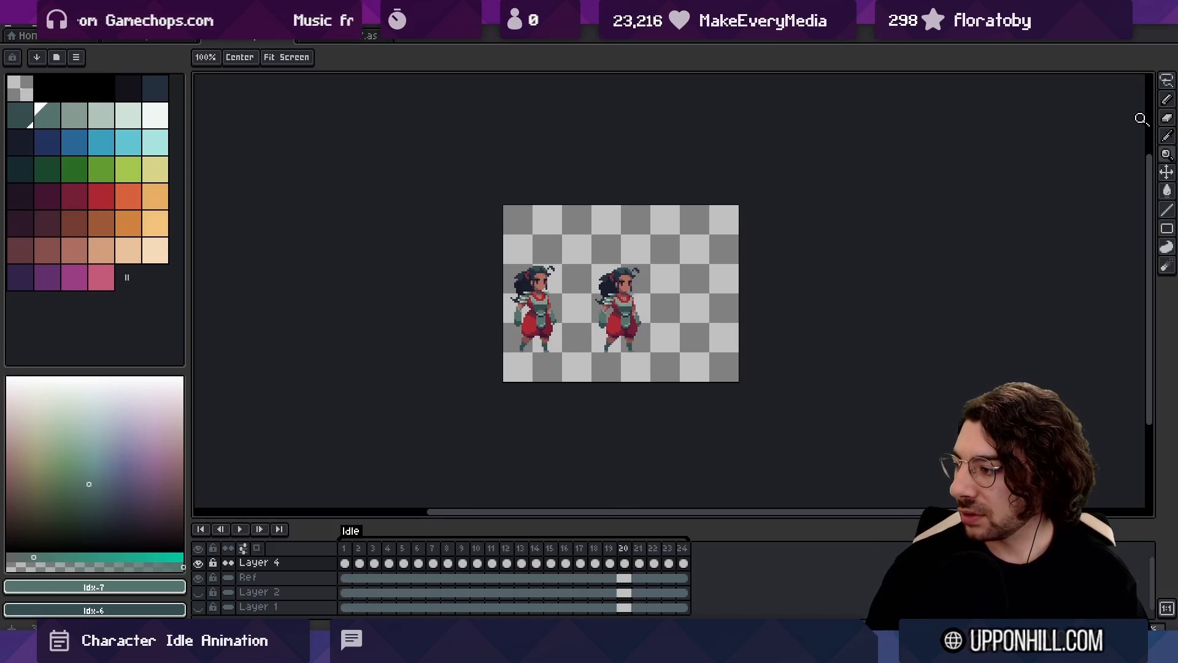
key(Right)
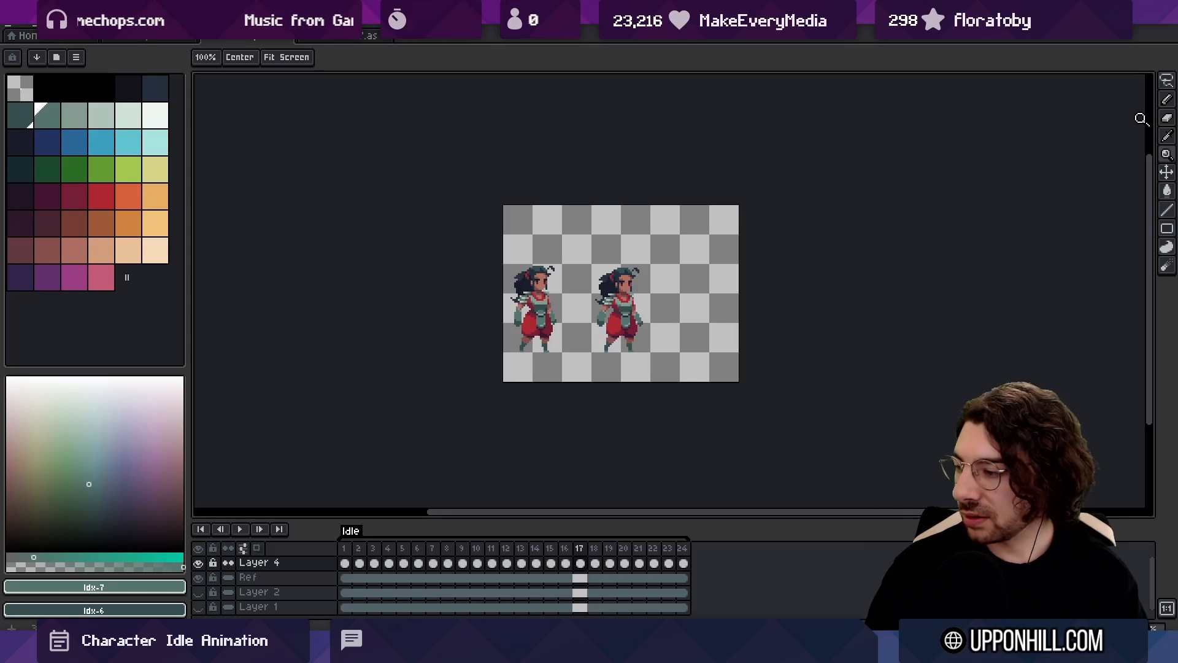
In frame 17, extend the ponytail-side hand one pixel further outward and add mid-teal pixels to the glove's outer upper edge
scroll(616, 320, up, 7)
drag(614, 322, 582, 339)
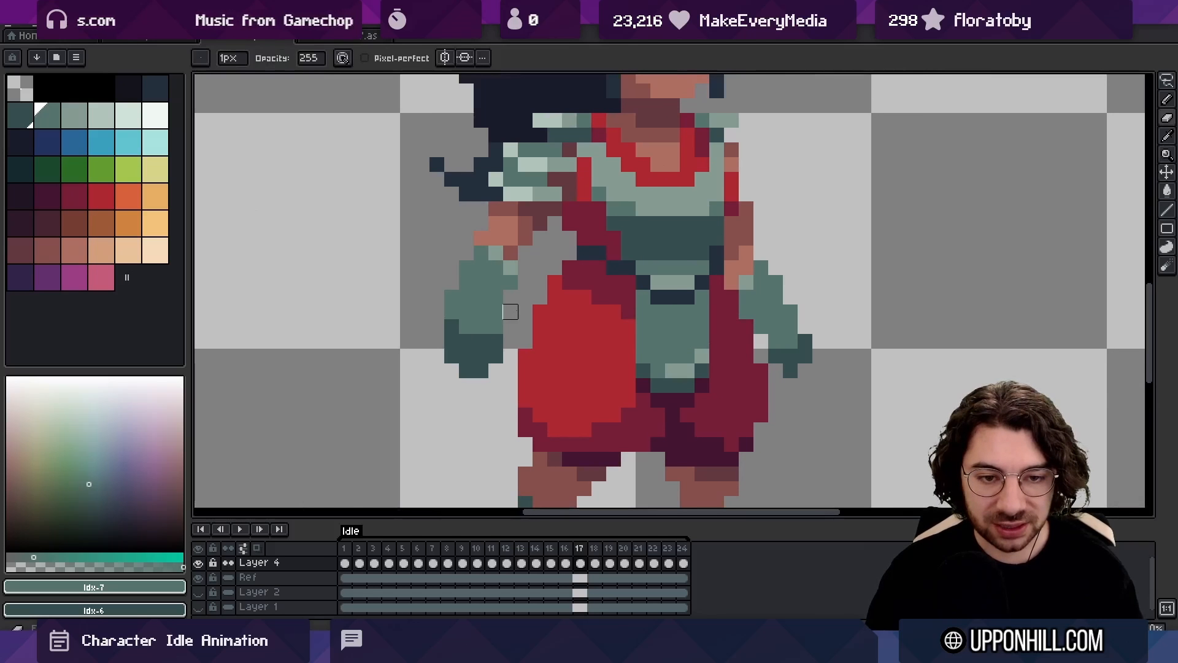
key(alt)
alt+click(502, 337)
alt+click(481, 321)
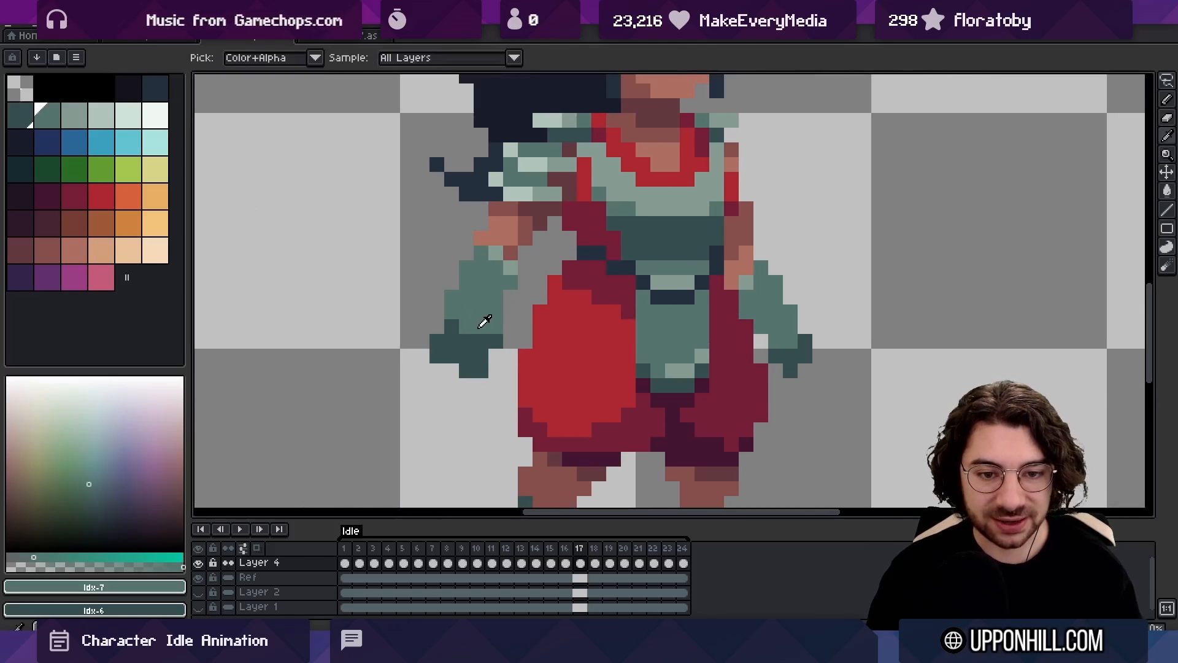
click(467, 255)
key(space)
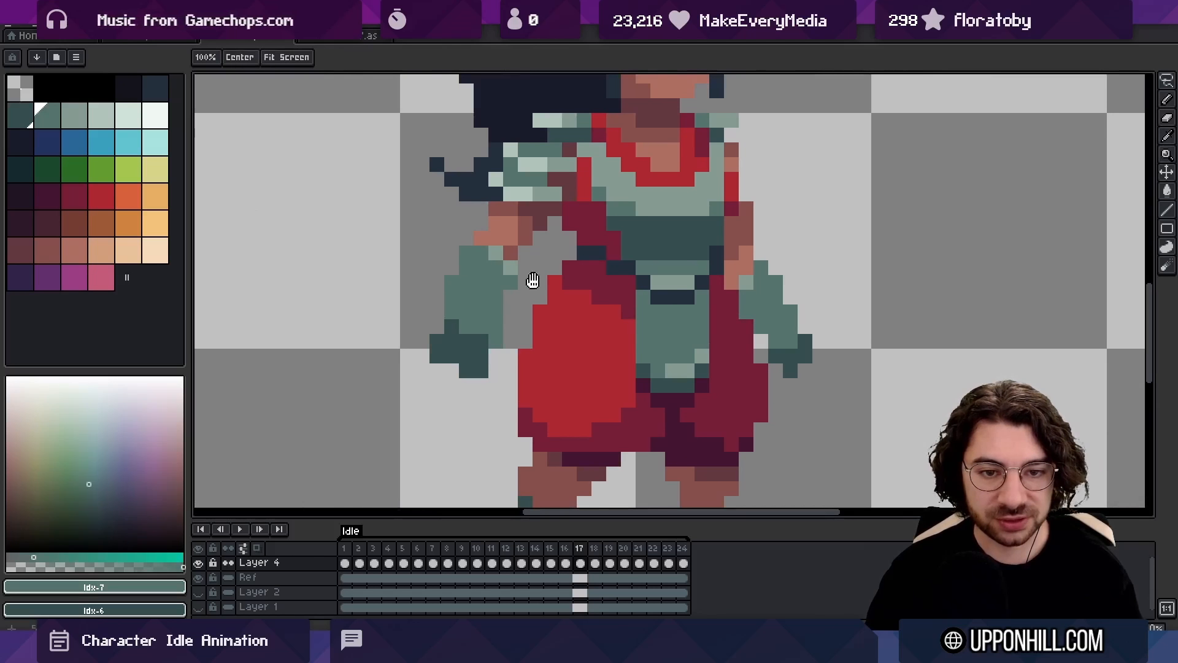
Touch up the dark hand pixels of the opposite glove in frame 17 and compare the pose with frames 16 and 18
drag(531, 276, 490, 292)
key(alt)
click(719, 357)
key(alt)
alt+click(743, 357)
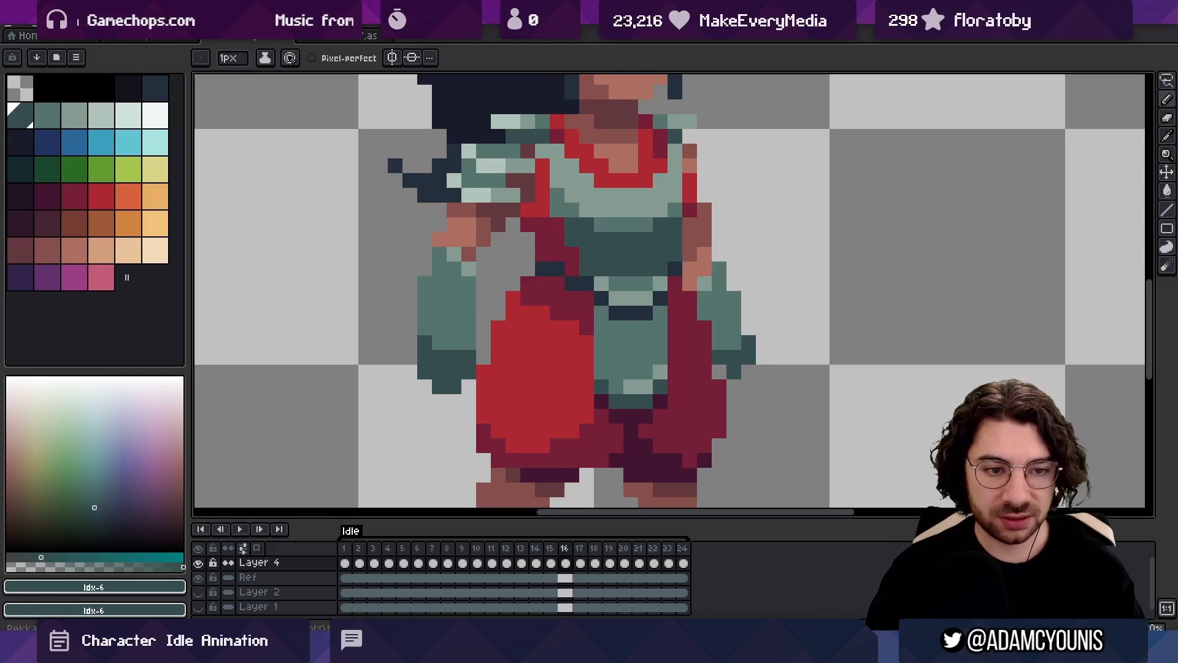
key(Right)
key(Left)
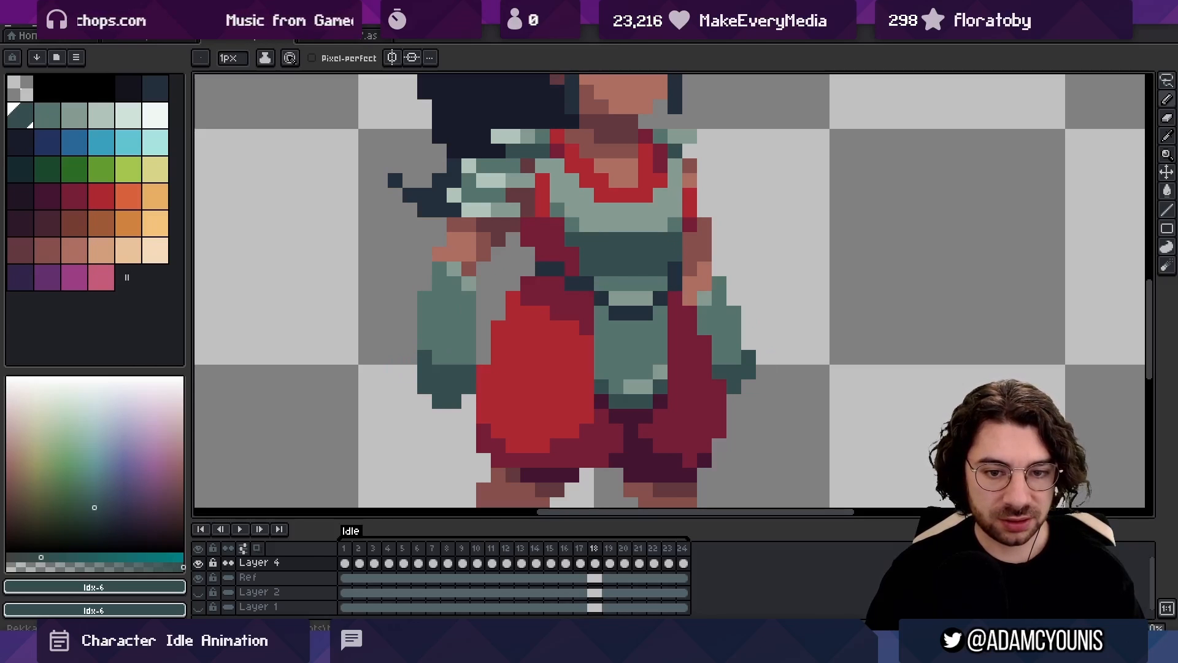
In frame 18, swing the ponytail-side hand slightly outward by adding outer dark-teal pixels and trimming the inner bottom edge
key(Right)
key(ctrl)
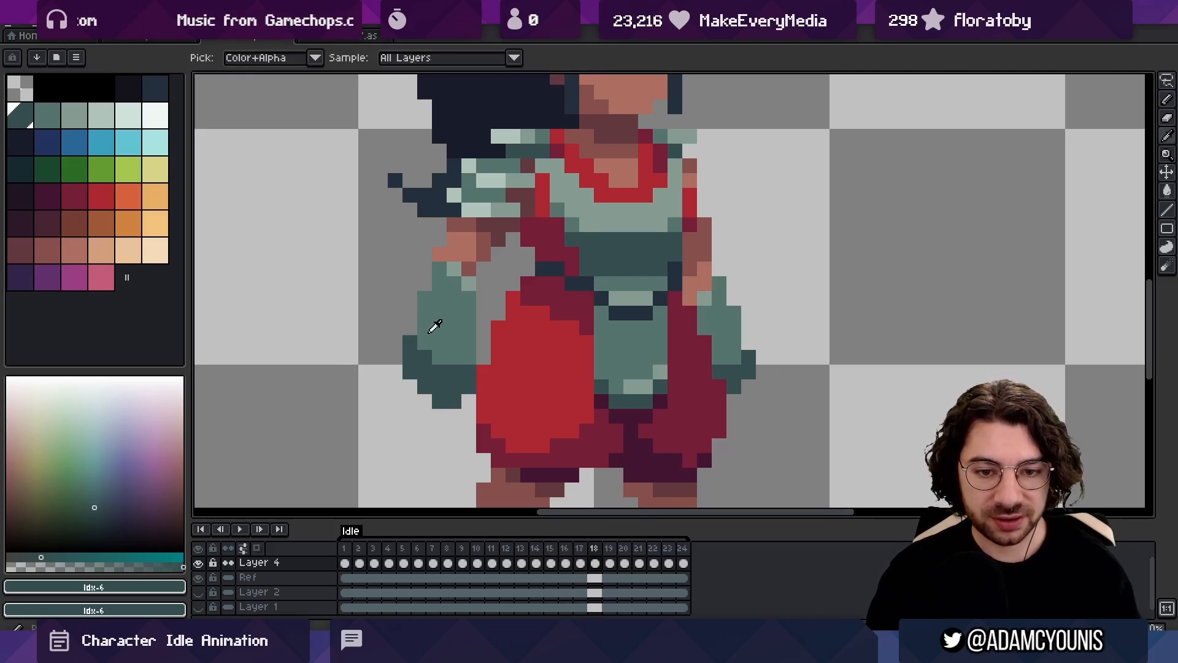
alt+click(434, 326)
alt+click(454, 372)
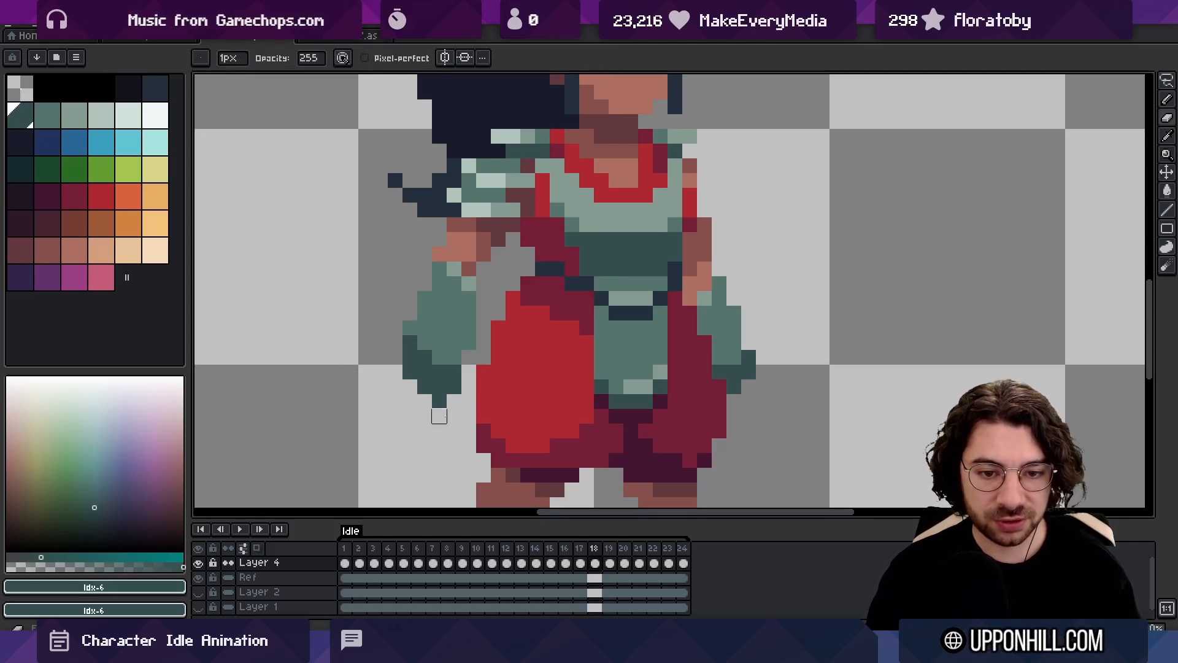
alt+click(458, 305)
key(ctrl)
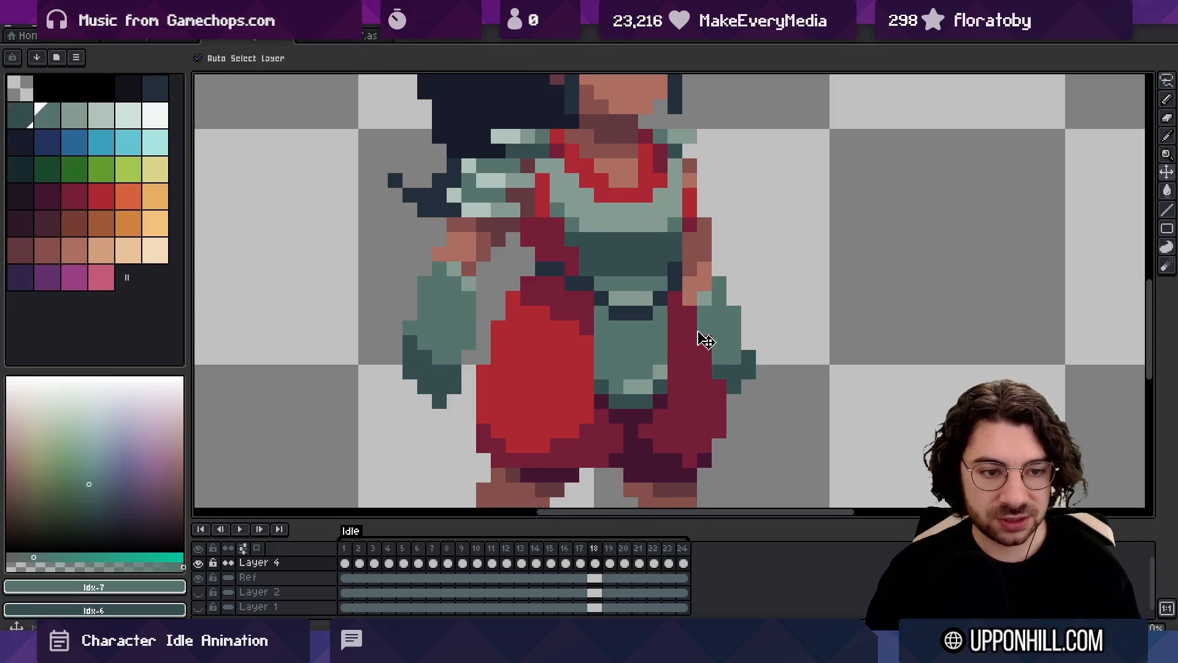
Refine the forearm and outer edge of the opposite glove in frame 17 and play back the idle loop
scroll(765, 460, down, 2)
scroll(742, 349, up, 1)
alt+click(736, 345)
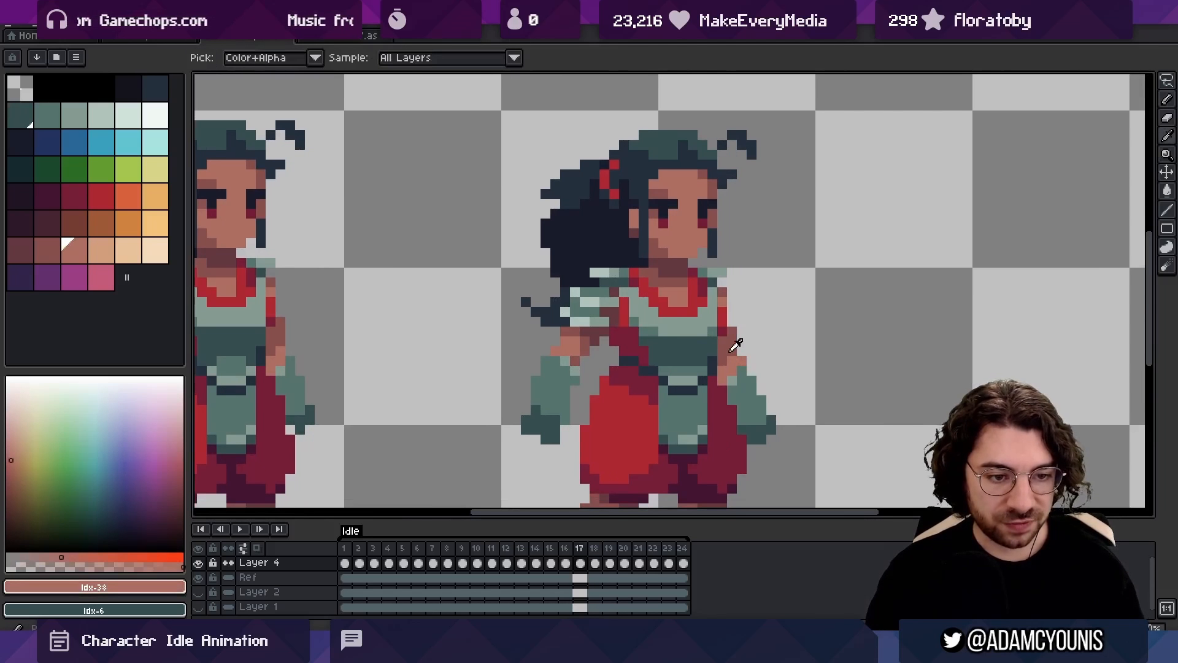
alt+click(758, 392)
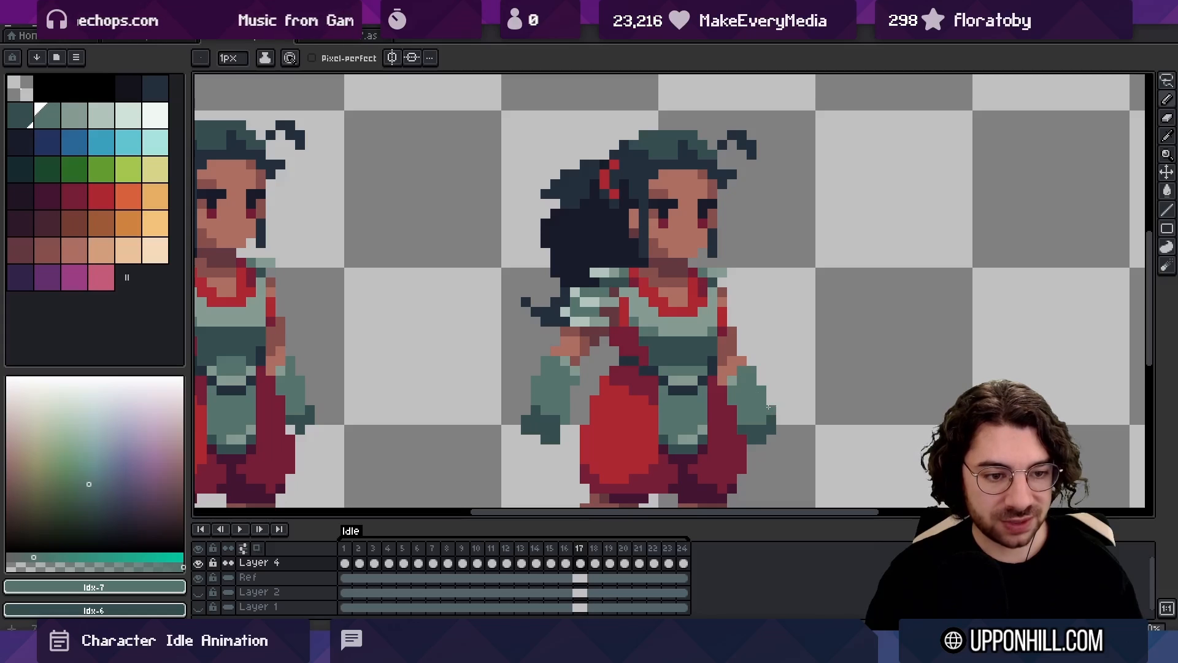
scroll(542, 363, up, 1)
drag(771, 423, 476, 277)
alt+click(542, 363)
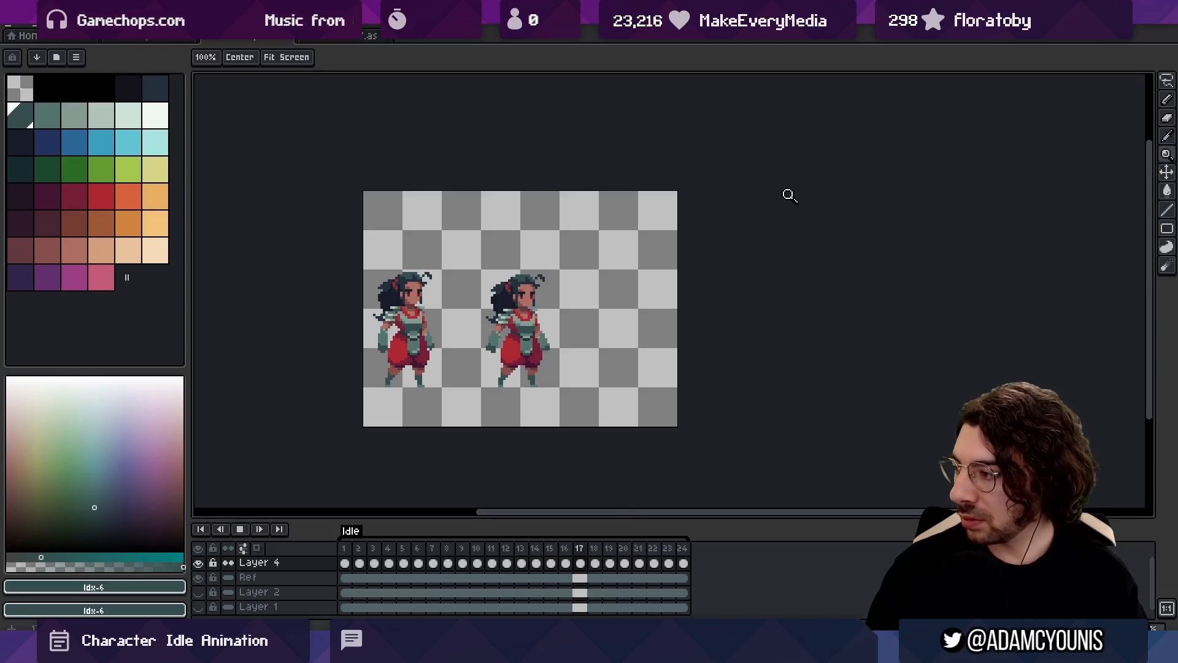
key(Right)
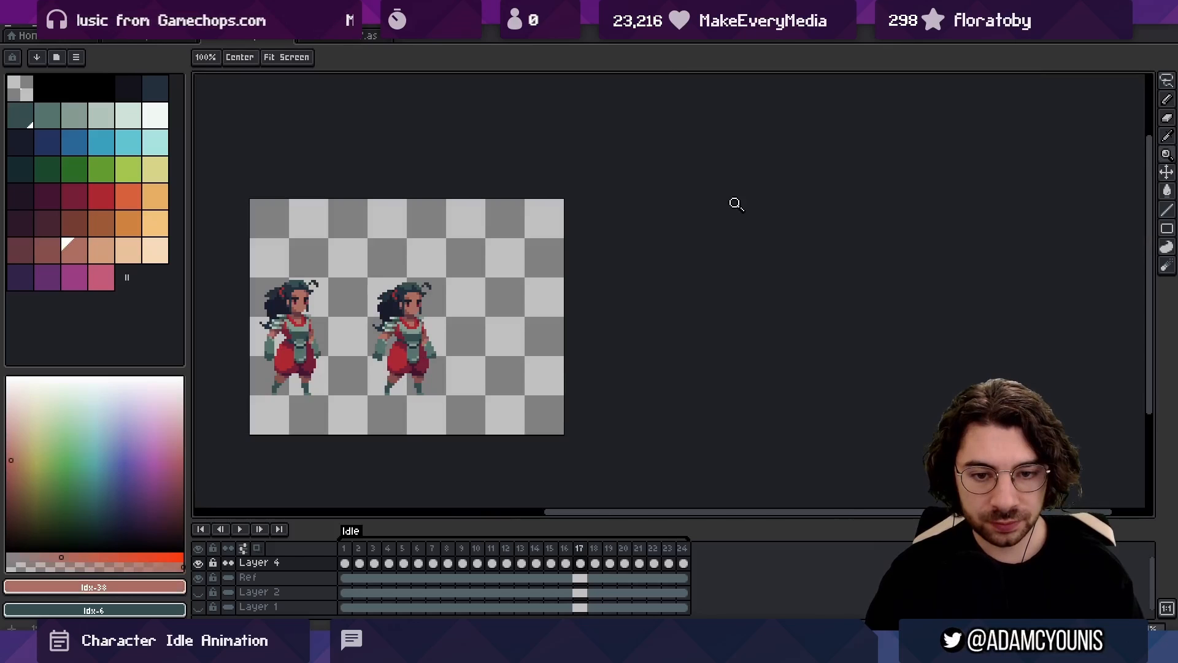
Shade the ponytail-side upper arm in frame 17 with the darker skin tone and compare it with the neighbouring frames
click(374, 353)
alt+click(423, 300)
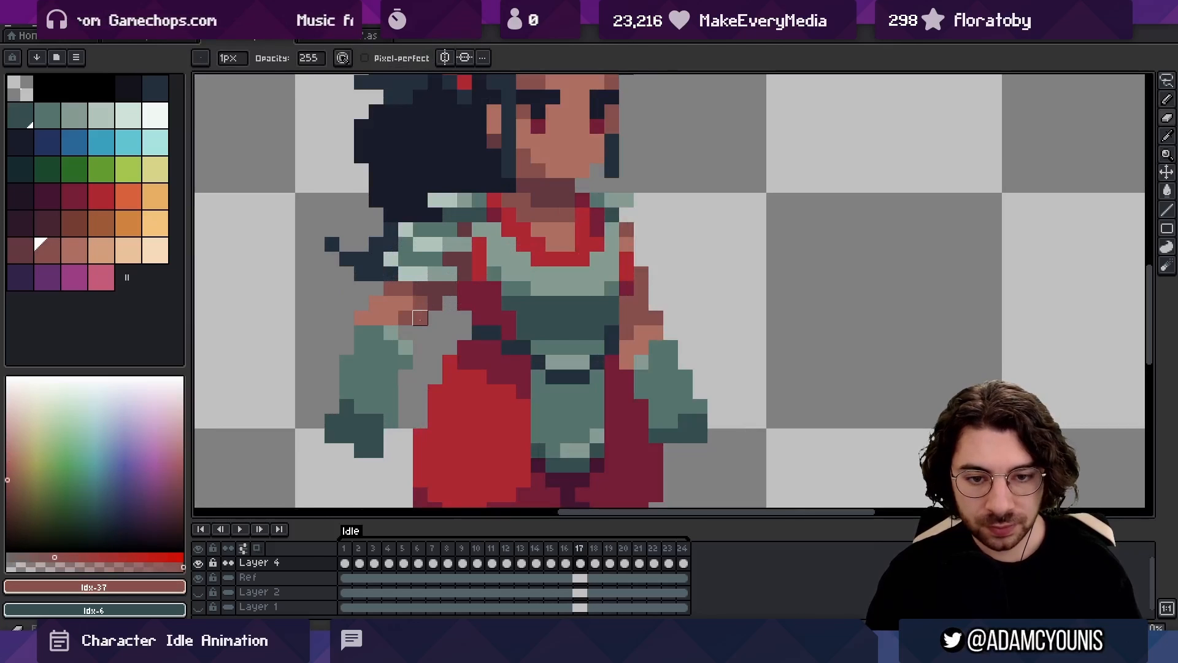
drag(450, 303, 367, 313)
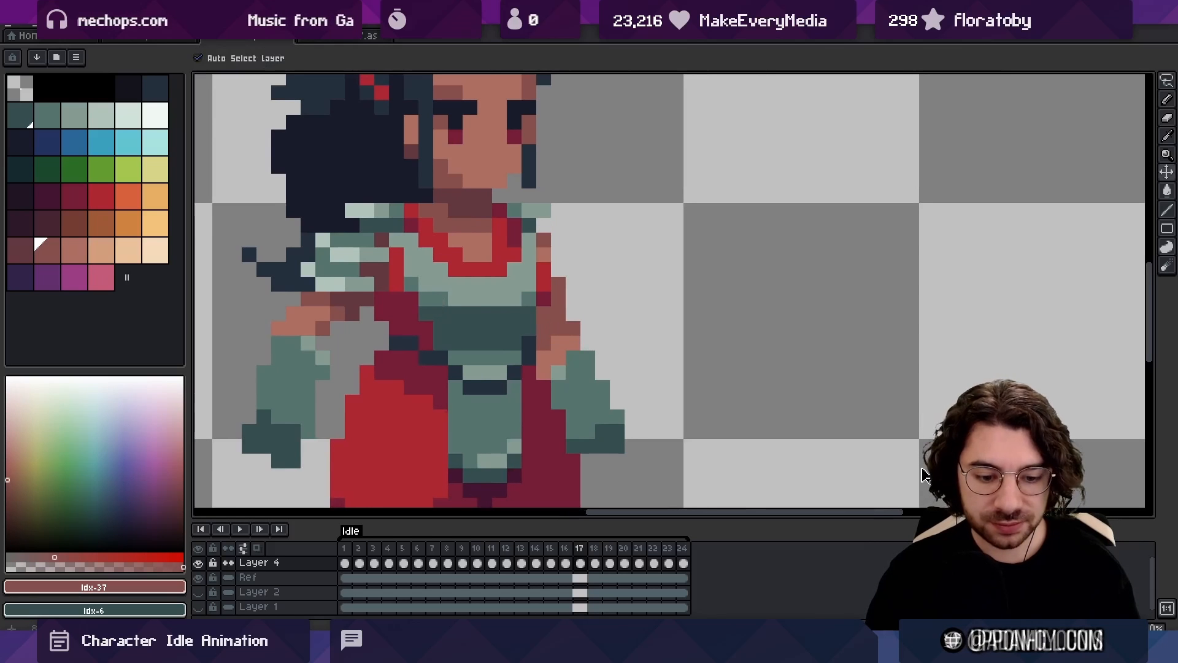
key(Left)
key(Right)
key(Right)
key(Right)
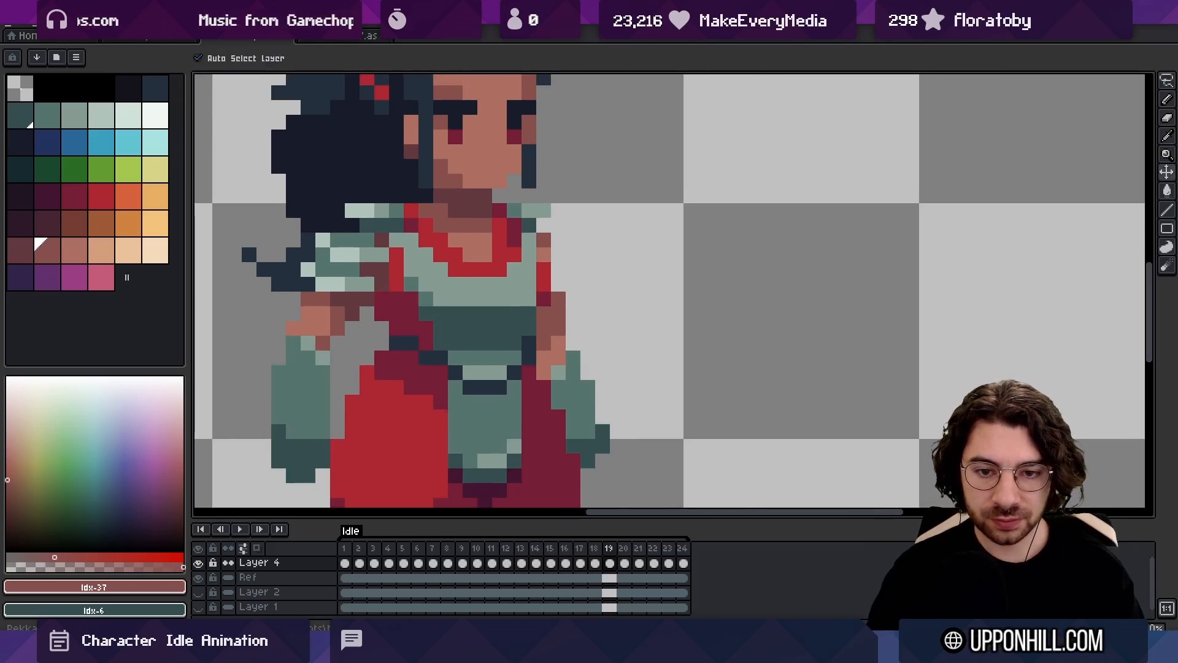
key(Left)
key(Left)
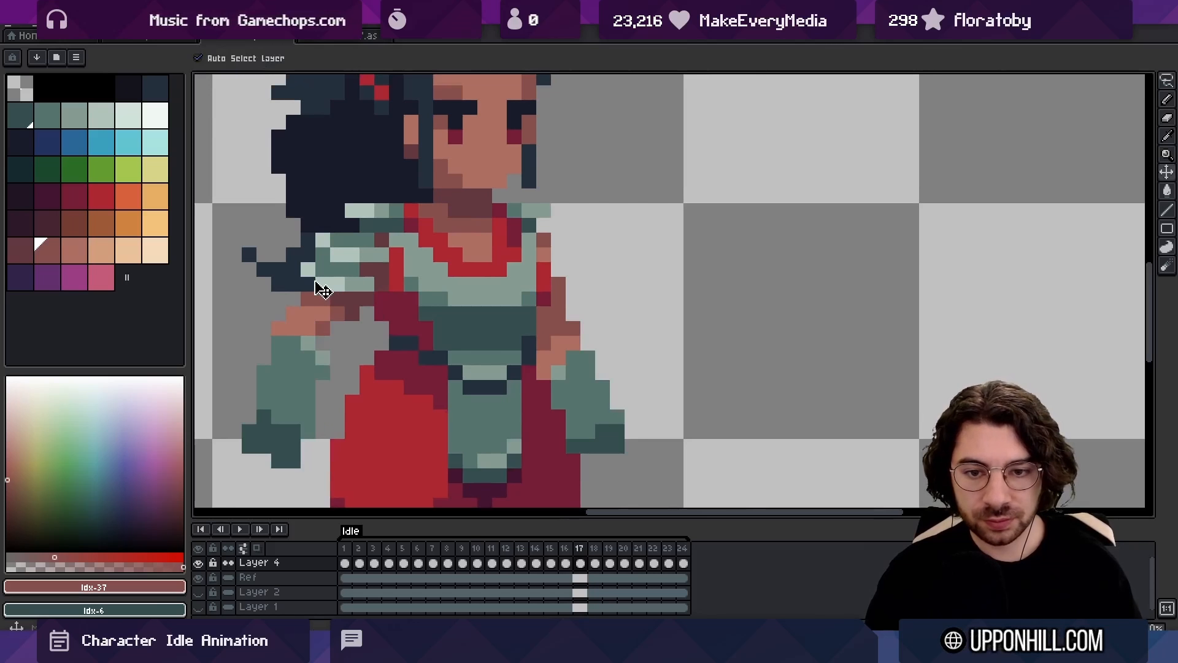
Raise the outer part of the ponytail-side shoulder armour in frame 17 by repainting its highlight and shadow pixels
key(b)
alt+click(320, 270)
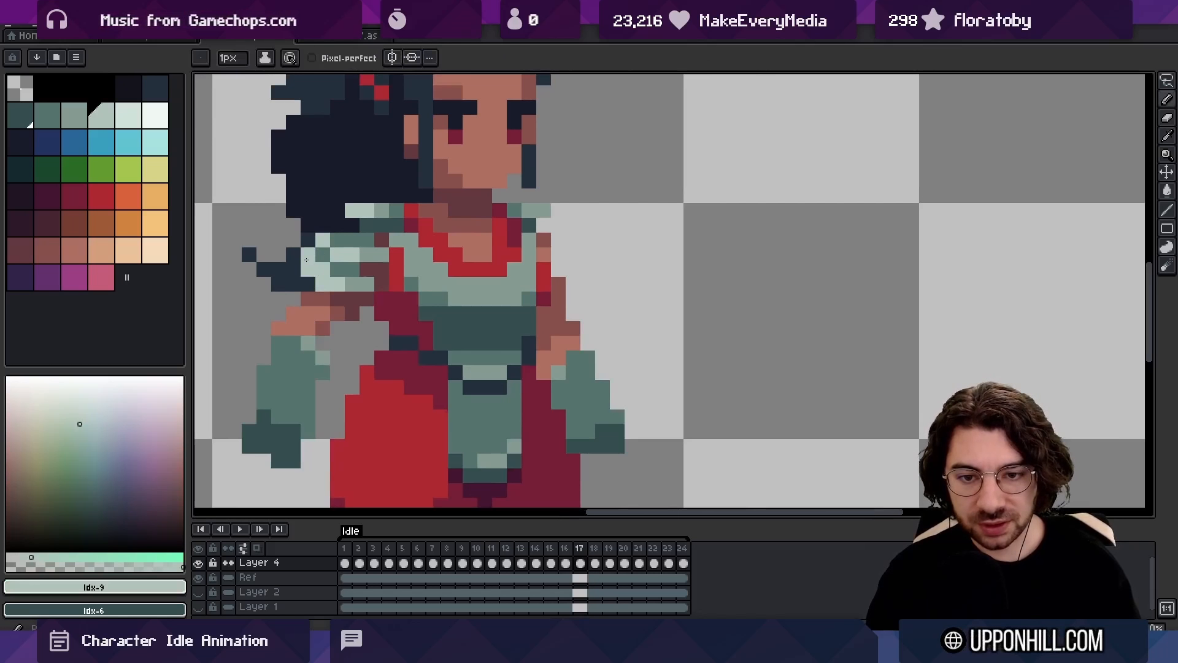
alt+click(294, 268)
click(308, 269)
click(322, 284)
key(z)
mouse_move(424, 265)
mouse_down()
mouse_move(371, 263)
mouse_move(453, 269)
mouse_up()
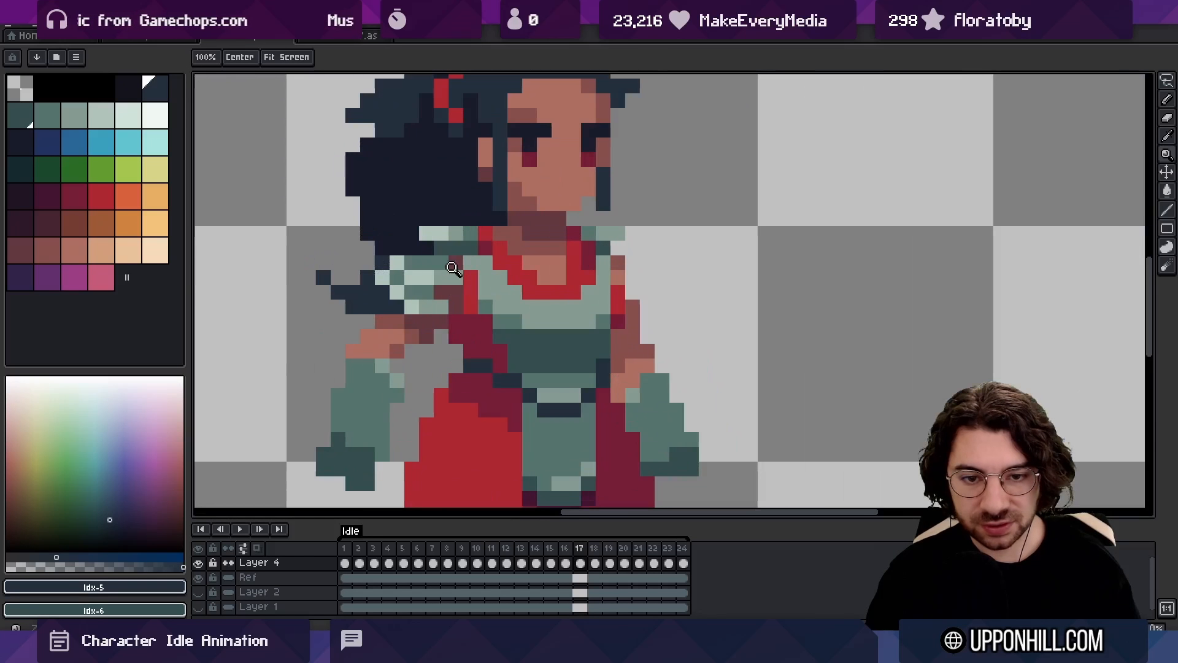
key(b)
alt+click(407, 270)
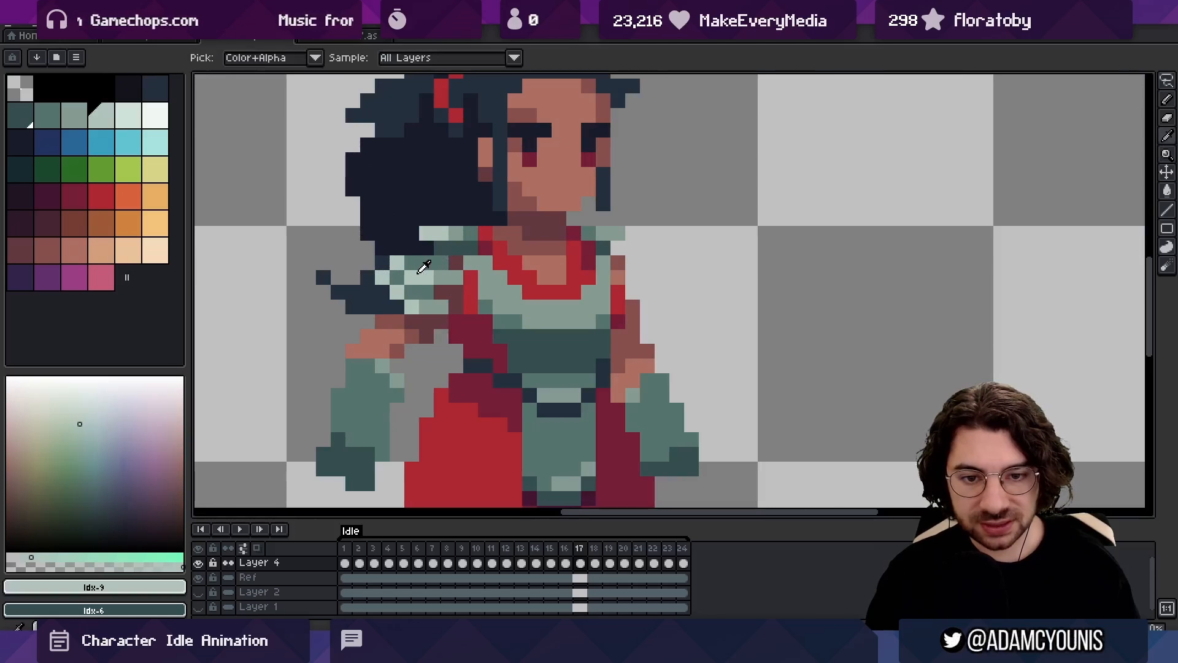
alt+click(399, 273)
In frame 18, fill out the outer edge of the opposite glove with mid-teal pixels to ease it back from frame 17
key(Right)
key(z)
mouse_move(437, 264)
mouse_down()
mouse_move(393, 267)
mouse_move(495, 266)
mouse_up()
key(e)
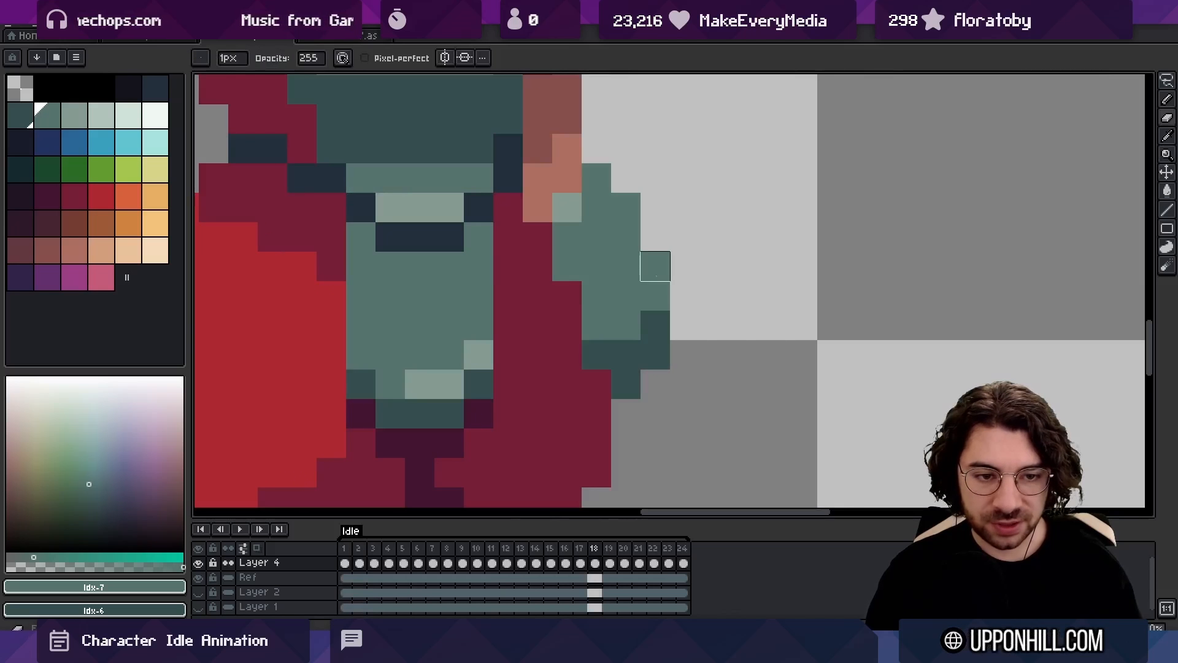
click(627, 208)
key(z)
drag(658, 228, 541, 275)
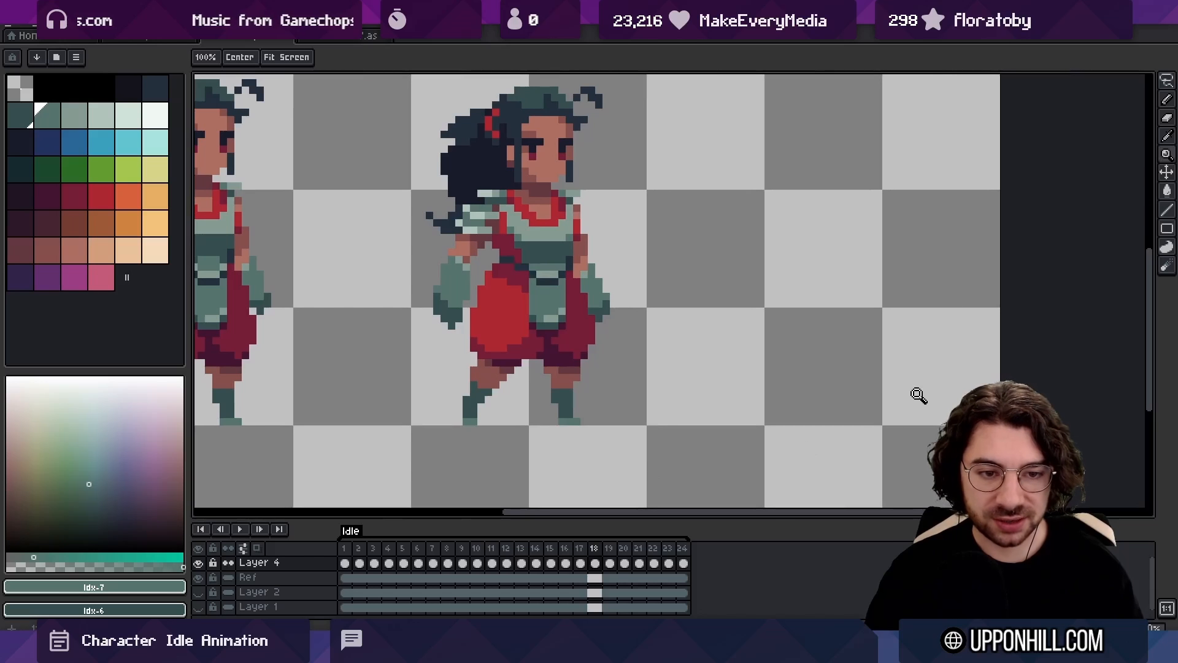
Step back and forth through frames 16 to 19 to examine how the arms and gloves move
key(Right)
key(Left)
key(Left)
key(Right)
key(Right)
key(Left)
key(Left)
key(Right)
key(Right)
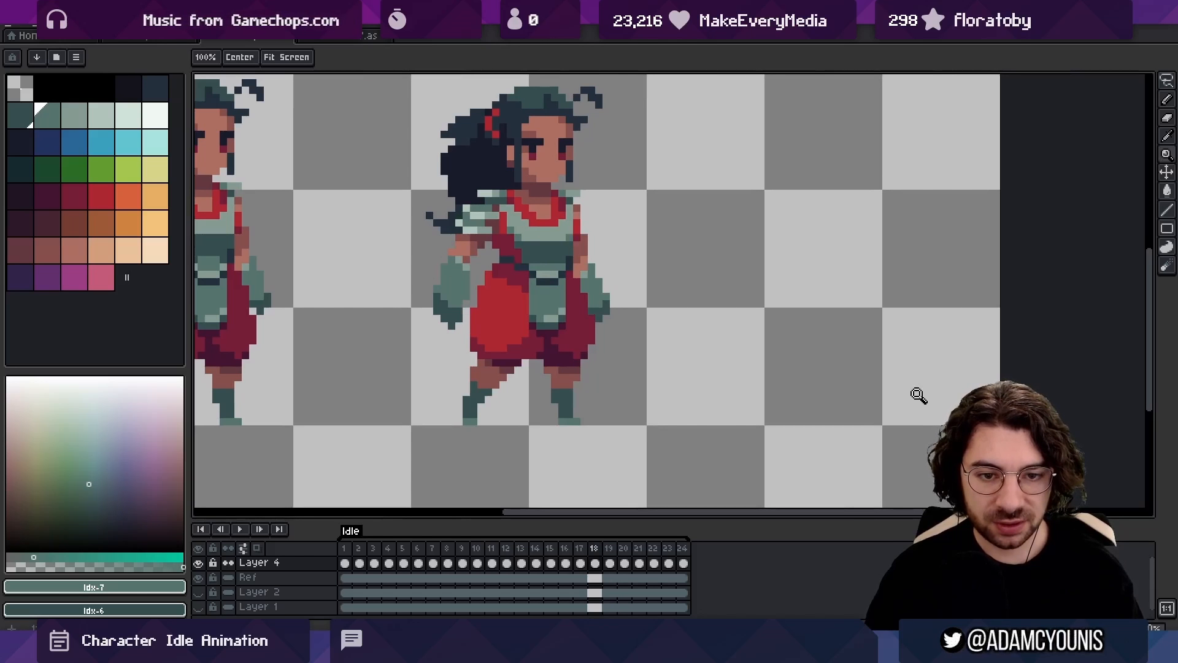
key(Left)
key(Right)
key(Left)
key(Right)
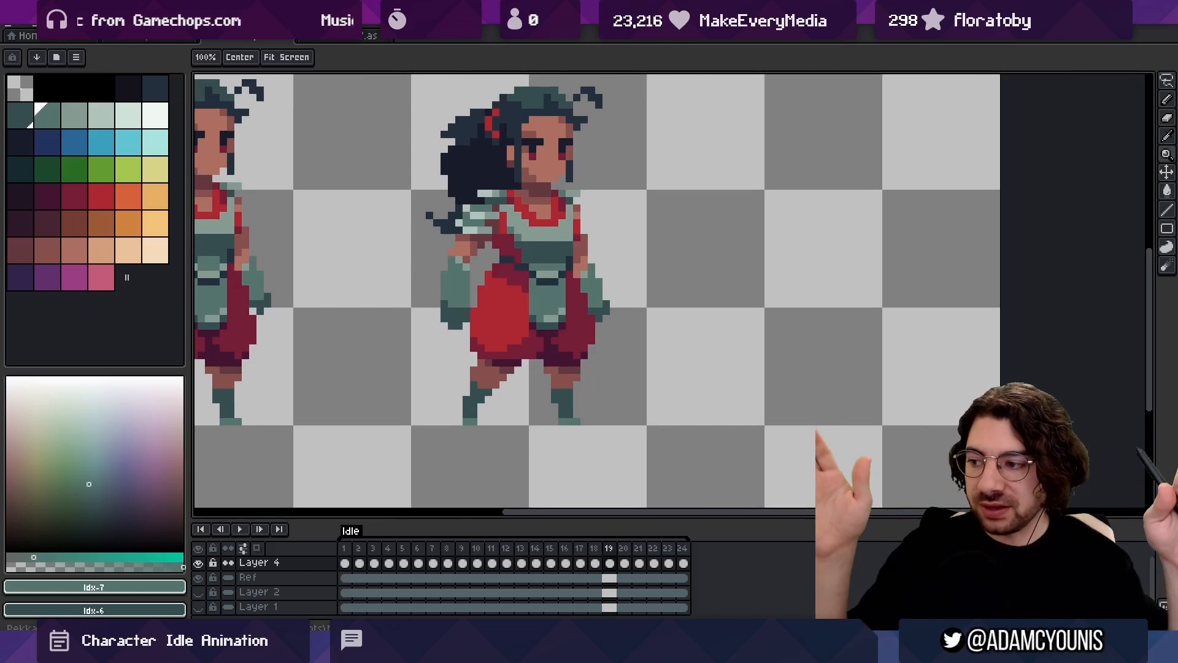
key(Left)
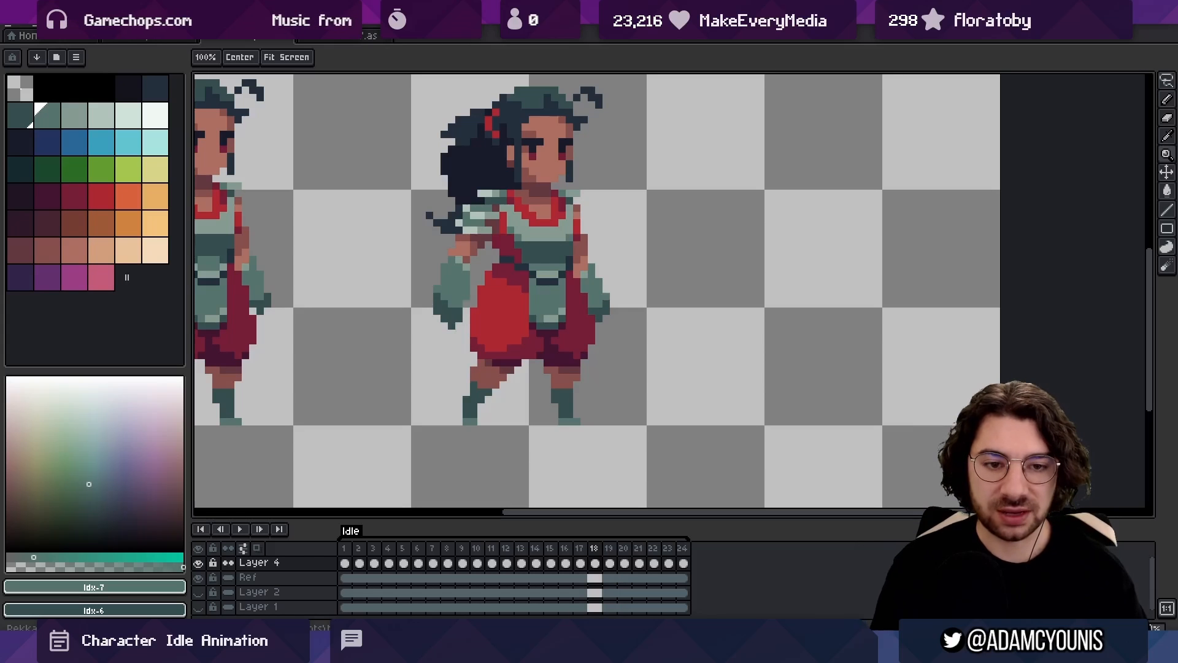
key(Left)
key(Left)
key(Right)
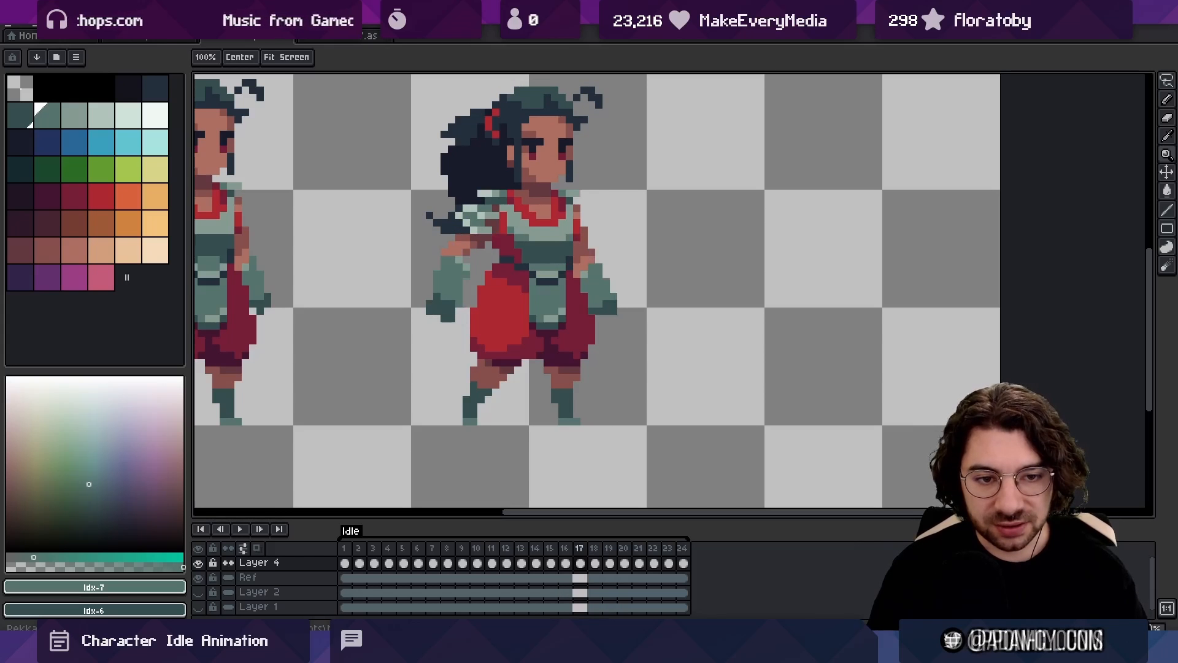
key(Right)
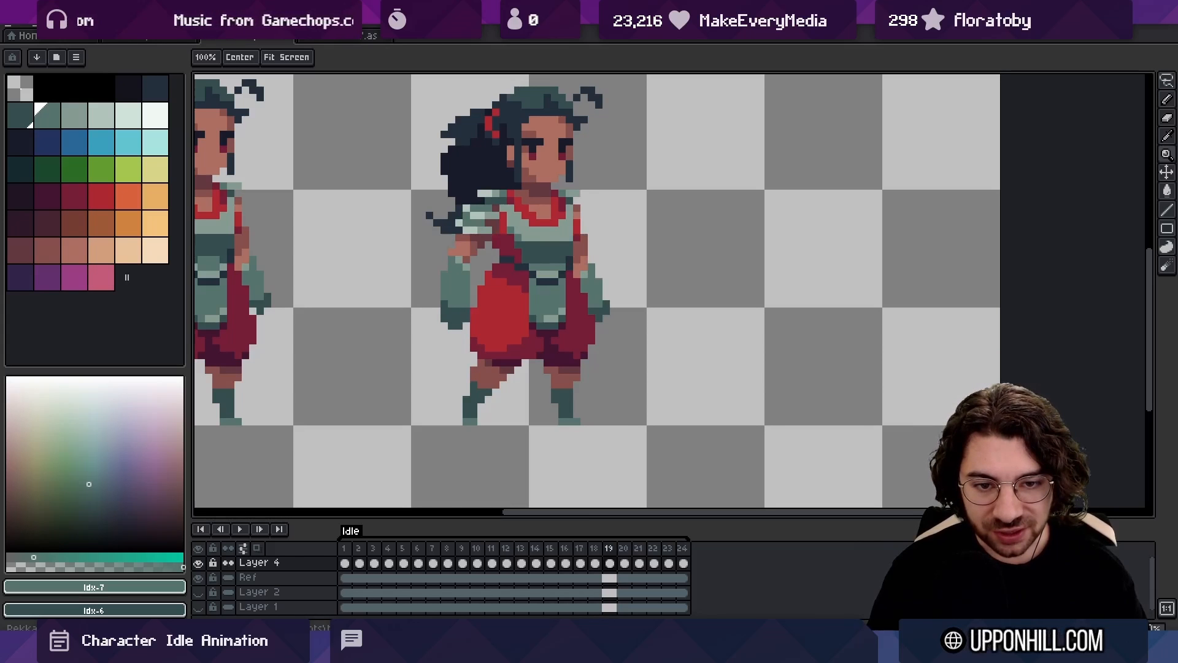
Touch up the ponytail-side glove and compare its position across frames 17, 18 and 19
mouse_move(402, 267)
mouse_down()
mouse_move(590, 300)
mouse_move(562, 256)
mouse_move(503, 222)
mouse_up()
click(474, 311)
key(z)
drag(522, 296, 437, 266)
drag(437, 266, 301, 320)
key(Left)
key(Left)
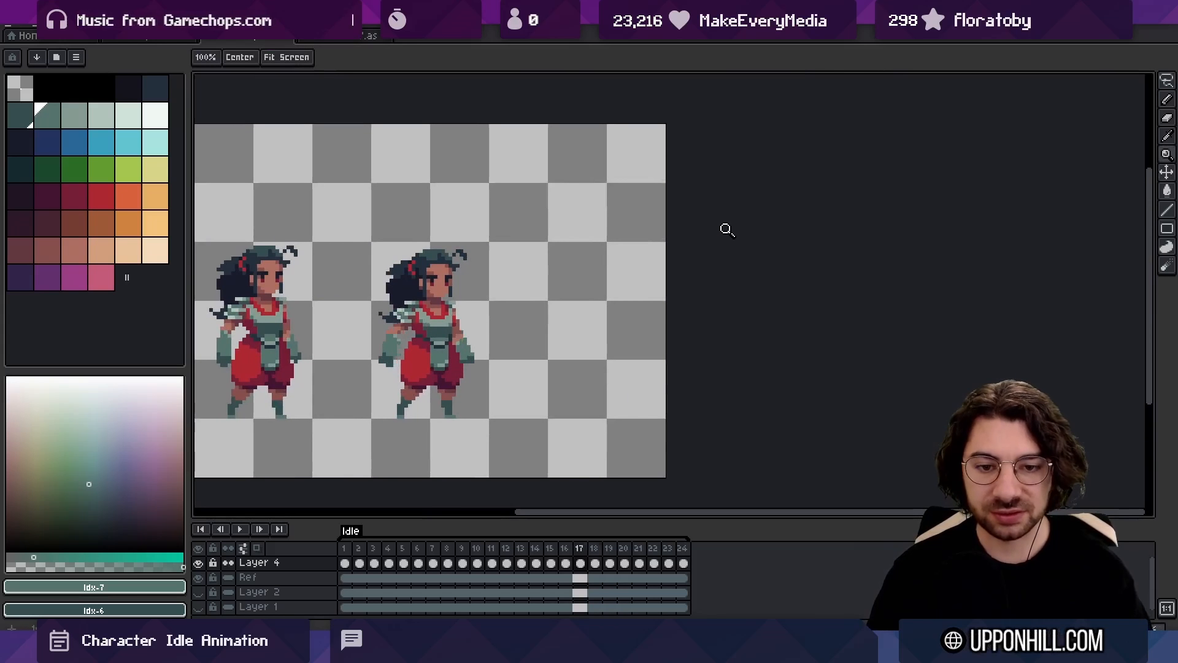
key(Right)
key(Right)
key(Right)
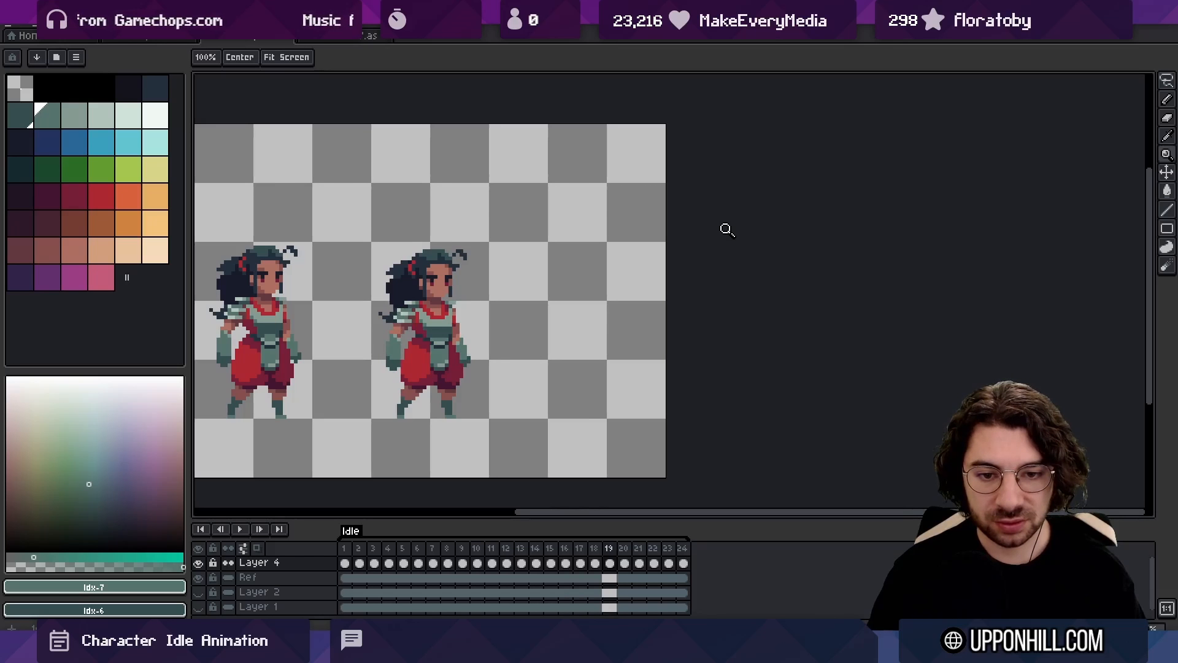
key(Left)
Refine the ponytail-side glove in frame 18 with dark and mid-teal pixels and play back the idle loop
key(b)
mouse_move(373, 342)
mouse_down()
mouse_move(445, 364)
mouse_move(402, 383)
mouse_up()
alt+click(411, 393)
key(e)
key(z)
drag(434, 334, 391, 276)
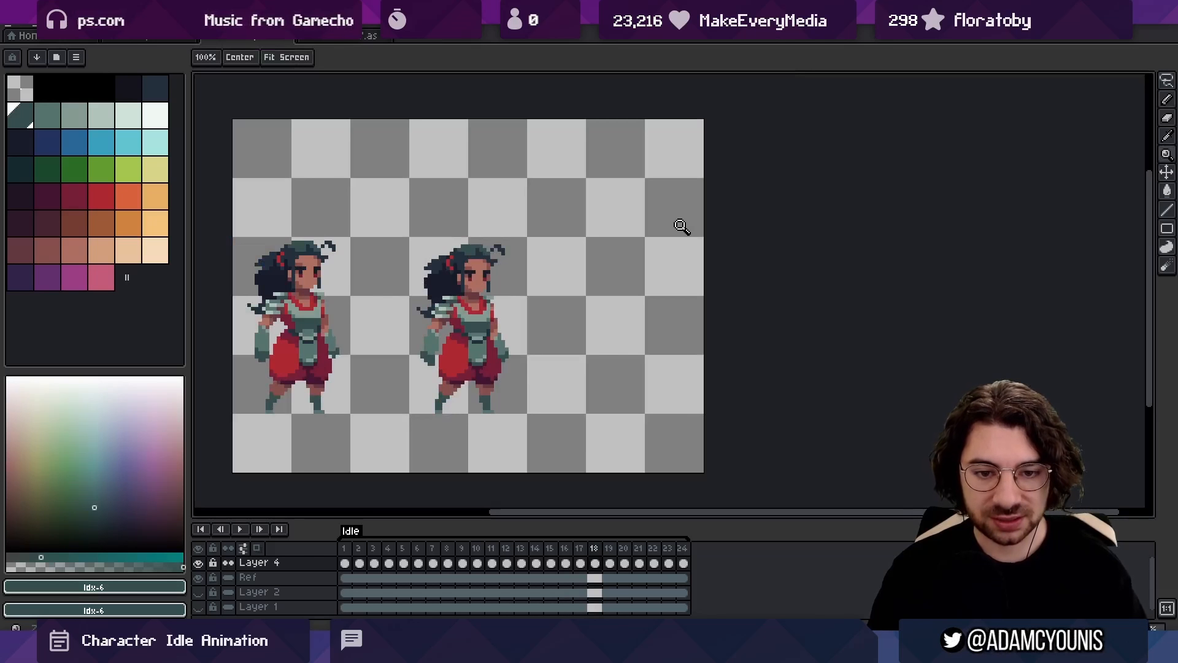
key(b)
key(bracketright)
mouse_move(411, 323)
mouse_down()
mouse_move(465, 390)
mouse_move(392, 326)
mouse_up()
key(z)
key(Right)
key(Return)
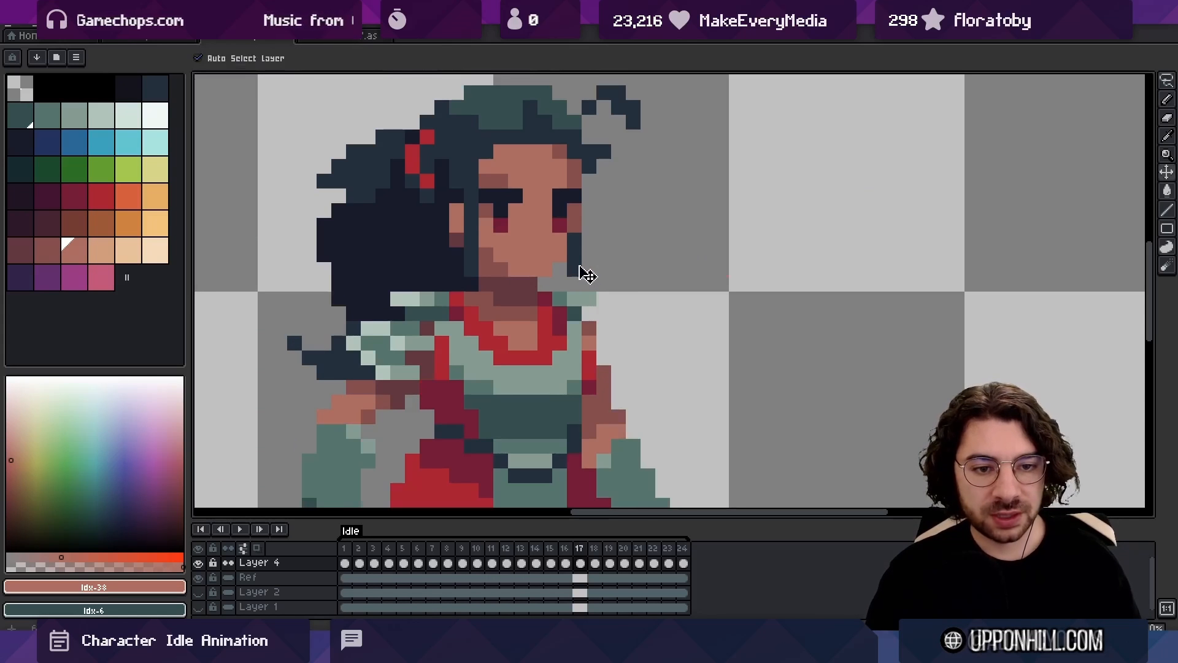
In frame 17, swing the lower ends of the hair locks beside the face and ear one pixel outward and compare with frame 18
alt+click(579, 243)
key(e)
drag(574, 254, 574, 271)
key(b)
mouse_move(456, 254)
mouse_down()
mouse_move(457, 269)
mouse_move(473, 268)
mouse_up()
alt+click(471, 282)
alt+click(458, 255)
click(457, 240)
drag(557, 206, 493, 266)
click(786, 251)
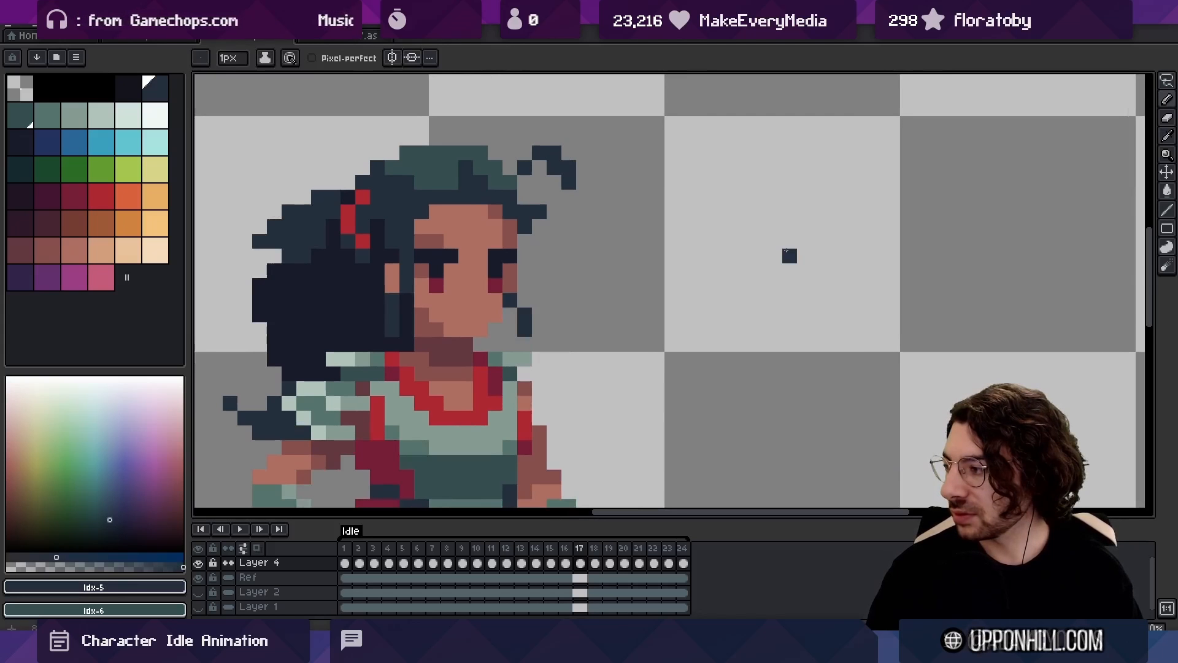
key(Right)
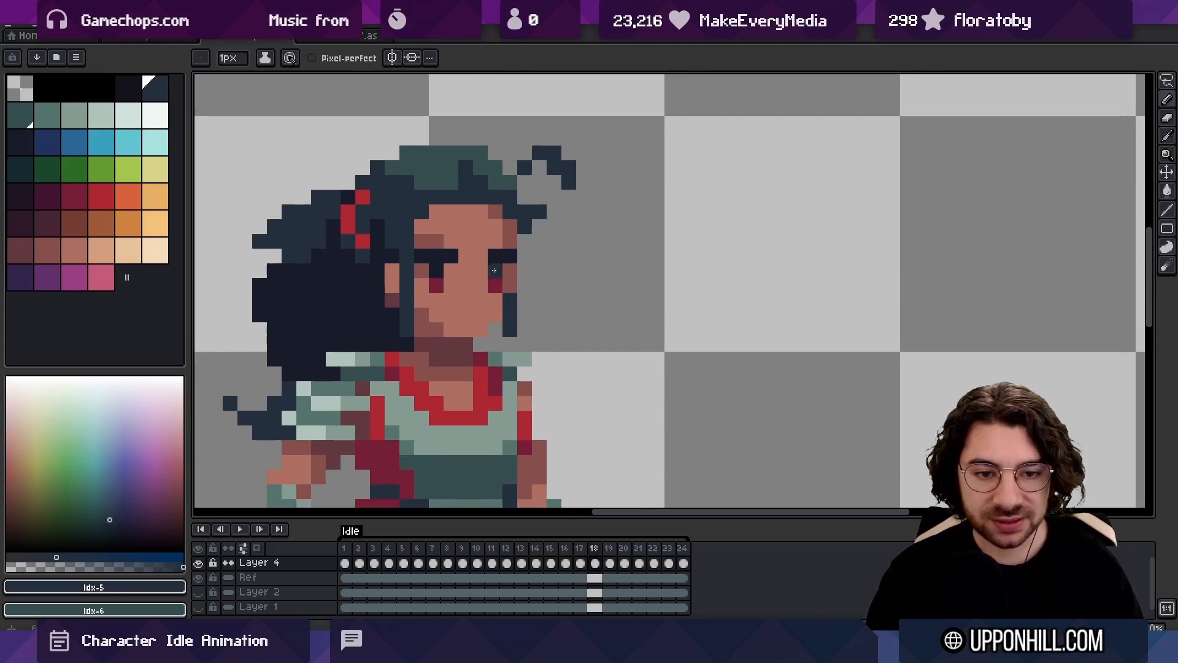
In frame 18, swing the tips of the hair locks beside the face and ear one pixel outward and compare with neighbouring frames
key(e)
click(510, 330)
key(b)
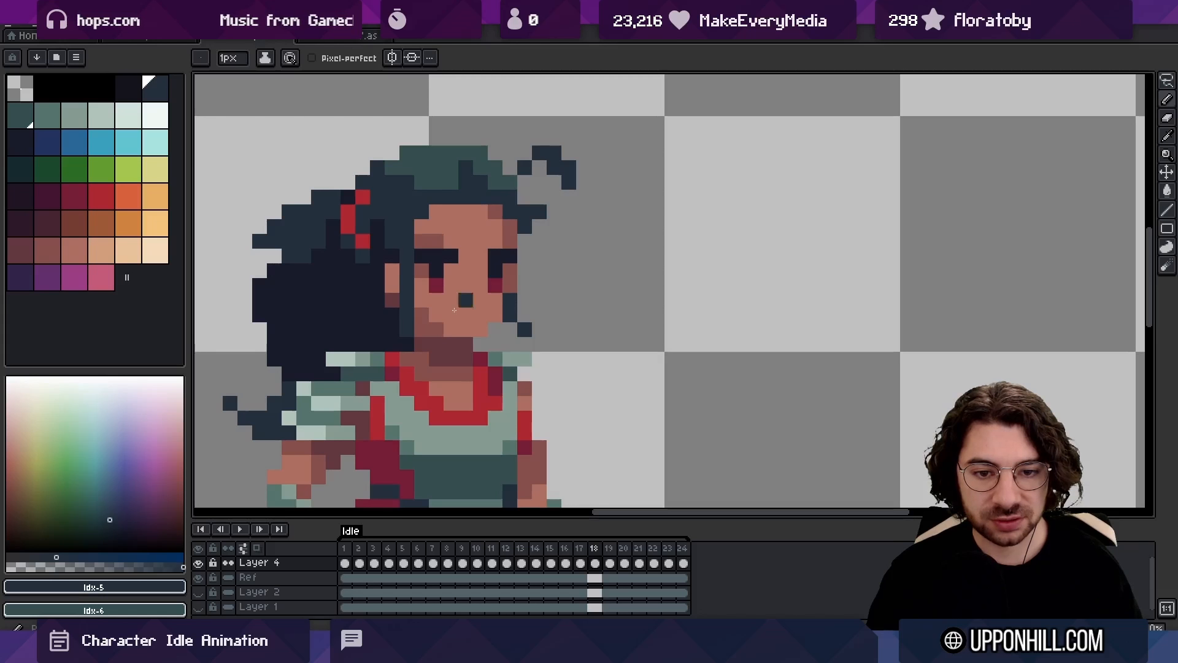
alt+click(404, 323)
key(Left)
key(Left)
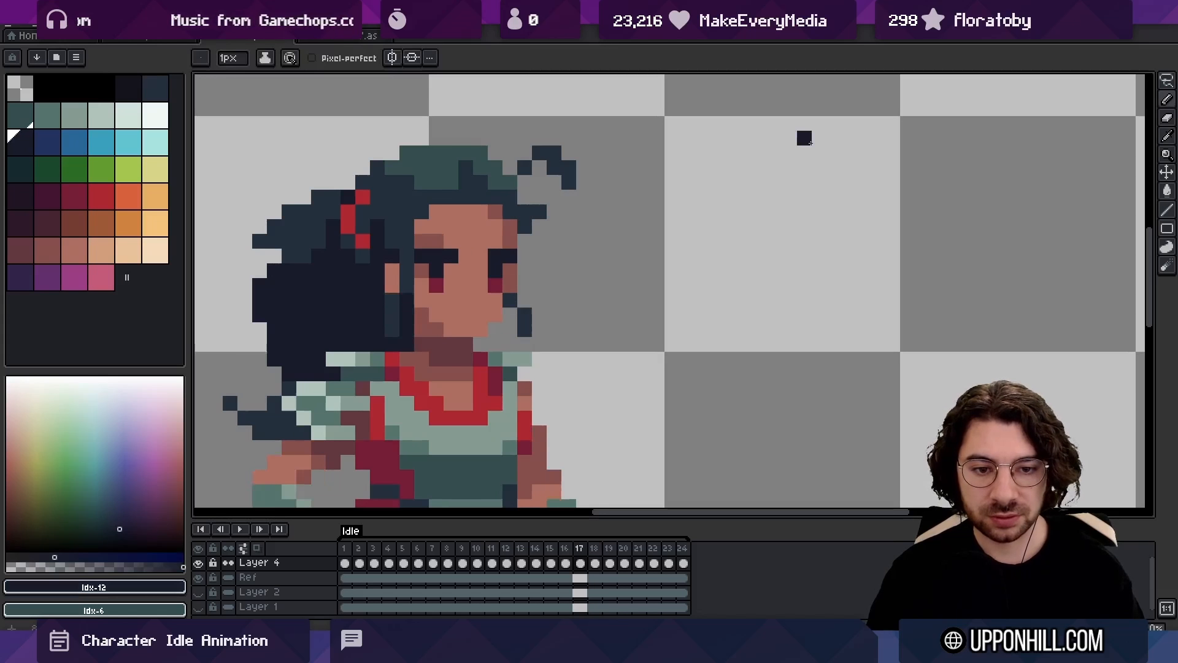
key(Right)
key(Right)
key(Right)
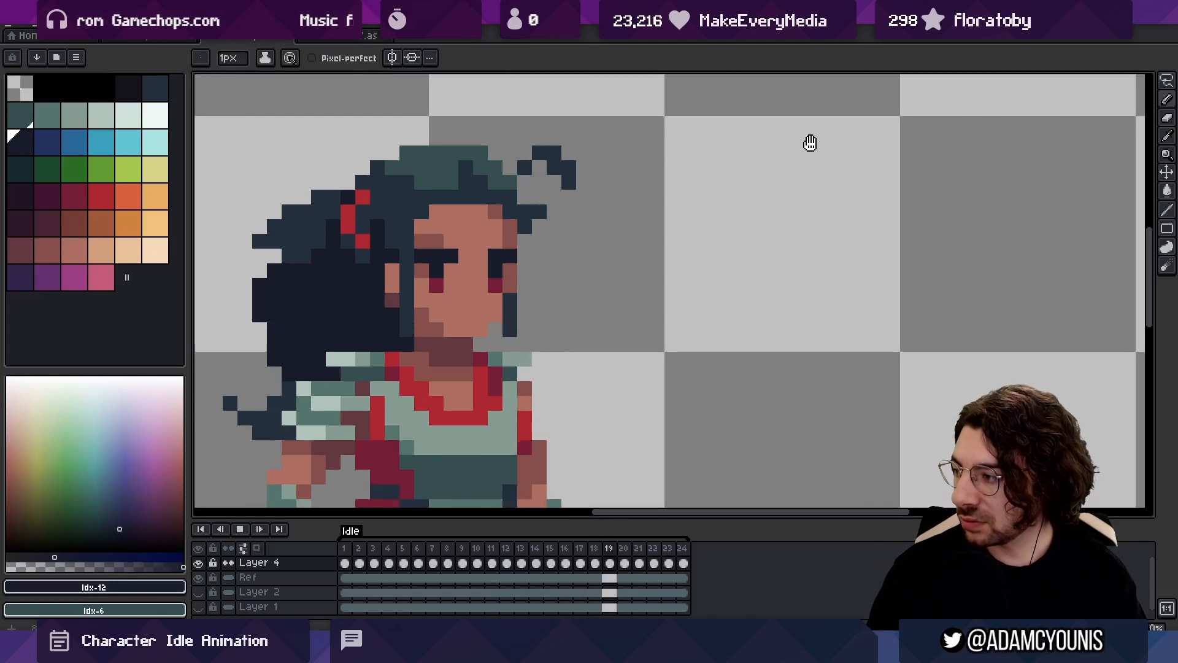
Try to fill in the inner end of the loose curl above the forehead in frame 17
key(z)
drag(541, 327, 521, 170)
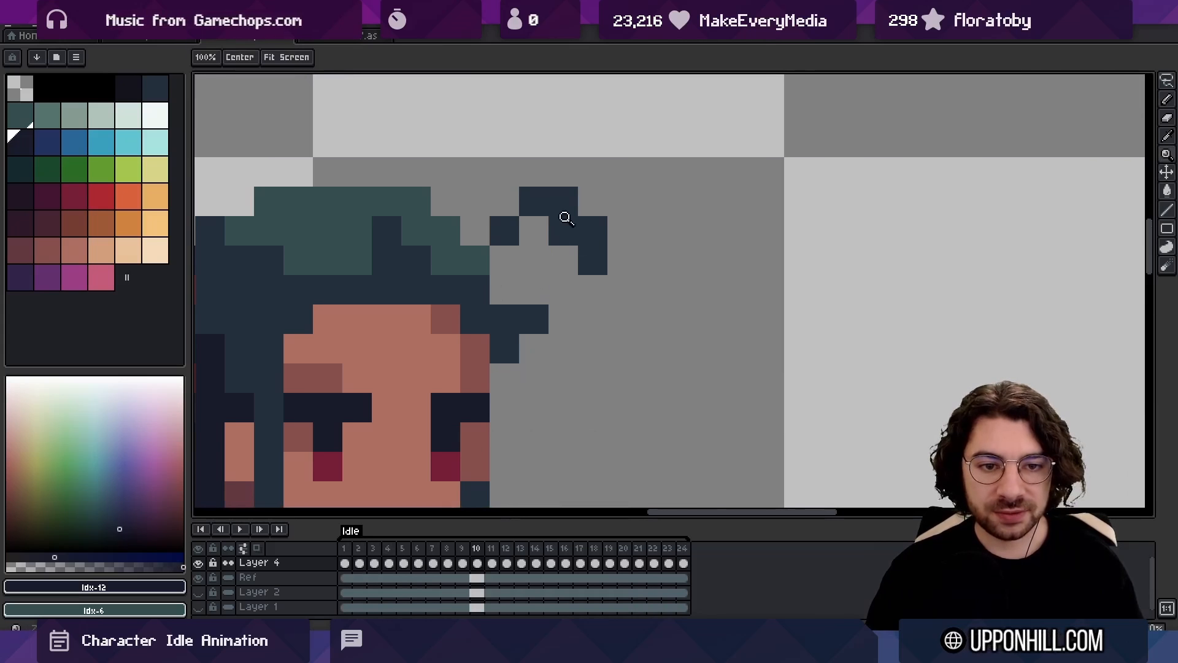
scroll(565, 218, down, 3)
scroll(565, 229, up, 2)
key(v)
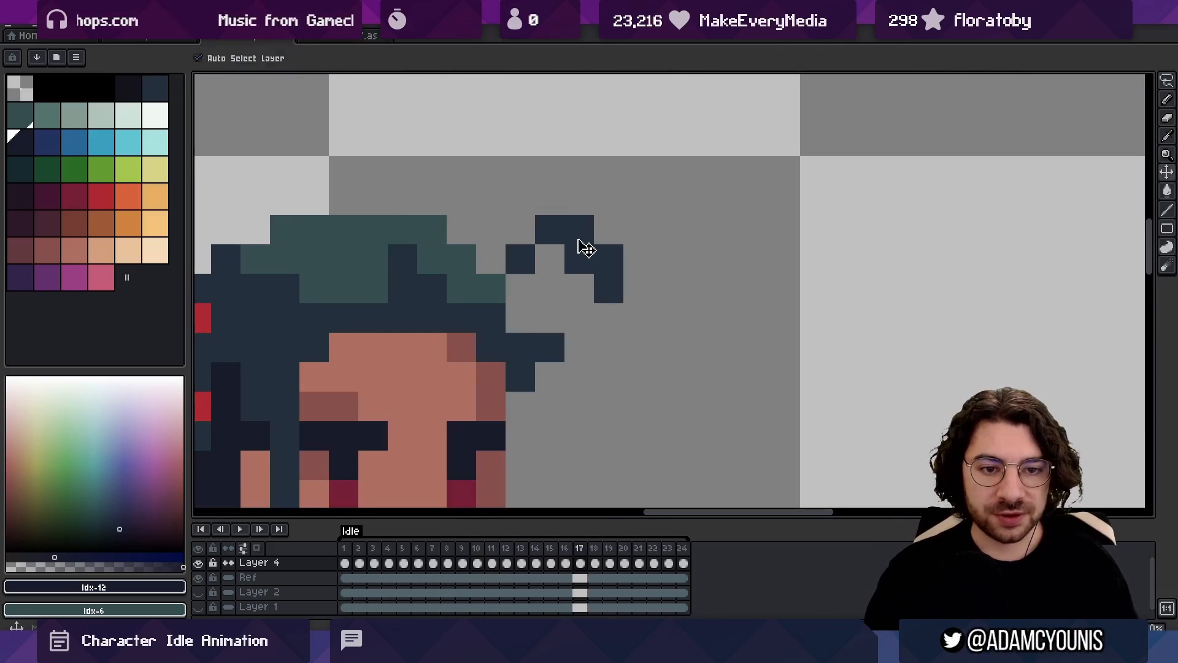
alt+click(578, 241)
click(527, 242)
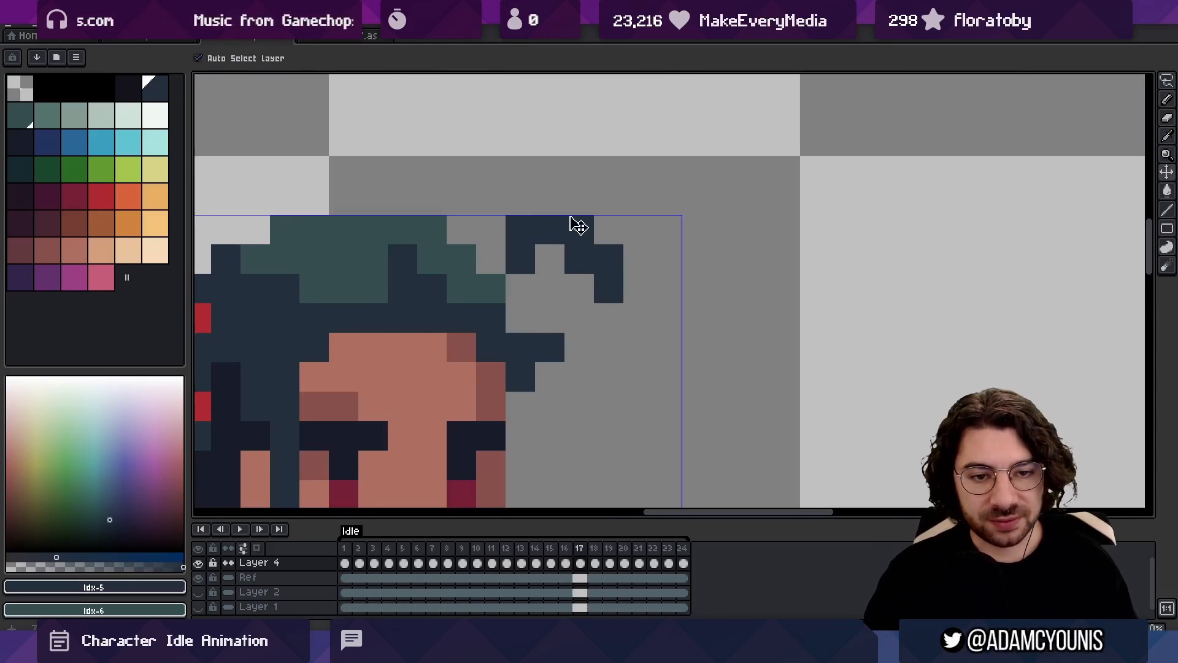
key(ctrl+z)
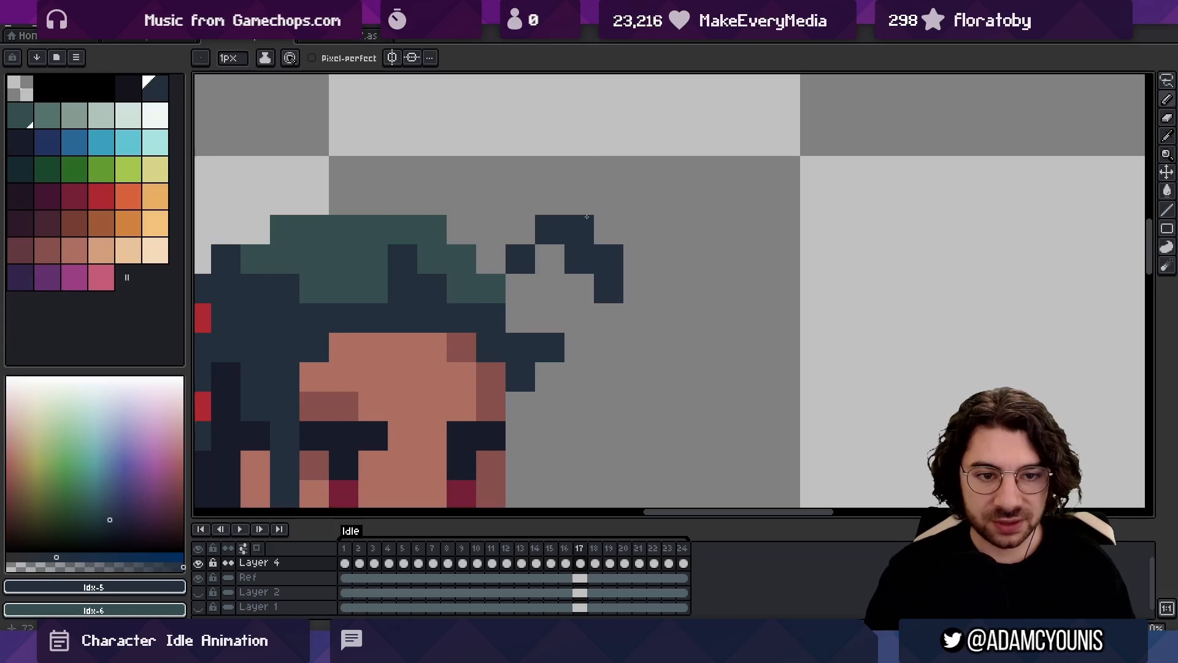
Reshape the loose forehead curl to flick up and outward in frame 17 and sink in frame 18, and save the file
key(e)
key(Right)
scroll(574, 265, down, 7)
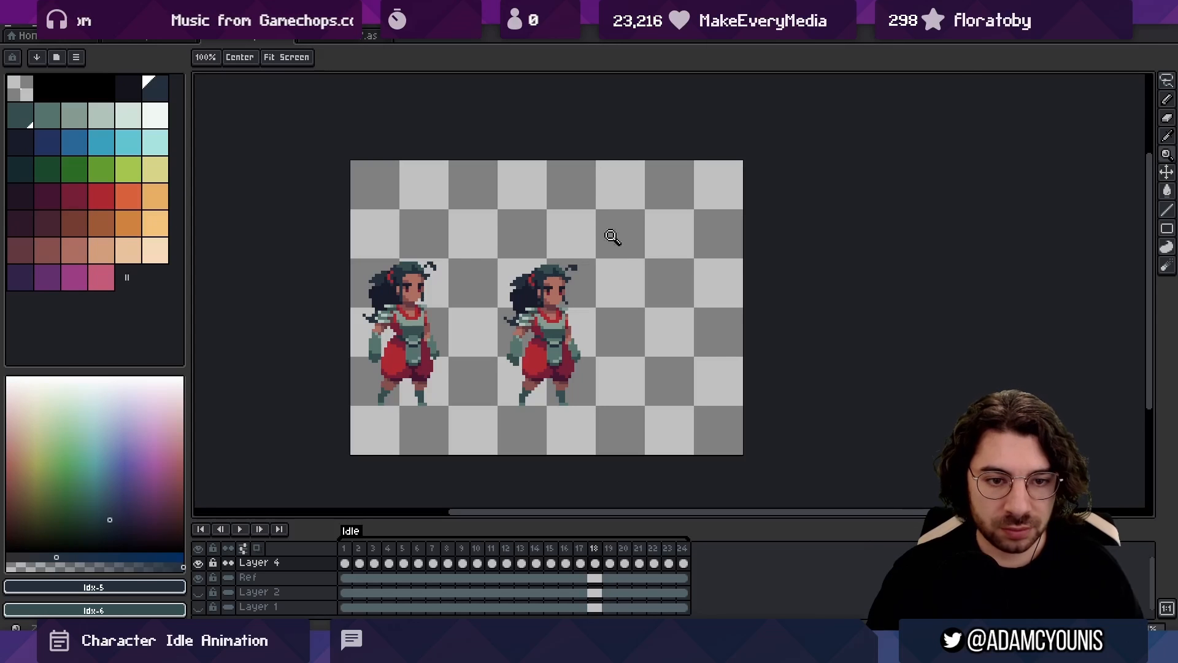
scroll(581, 255, up, 4)
key(b)
key(b)
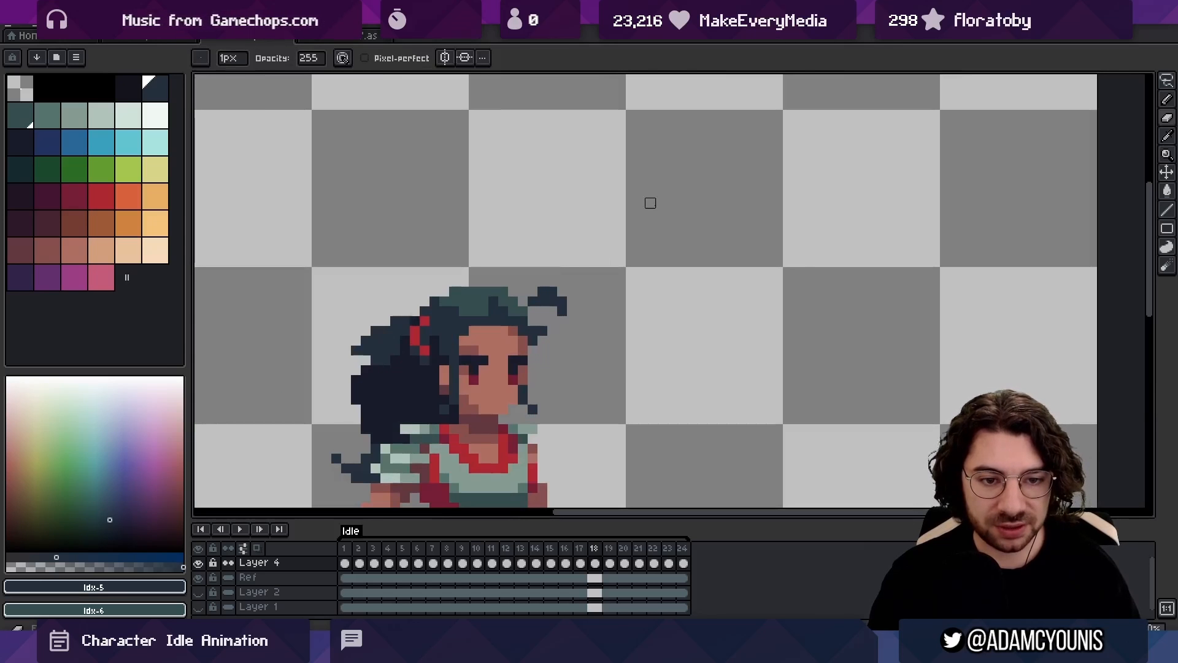
key(Right)
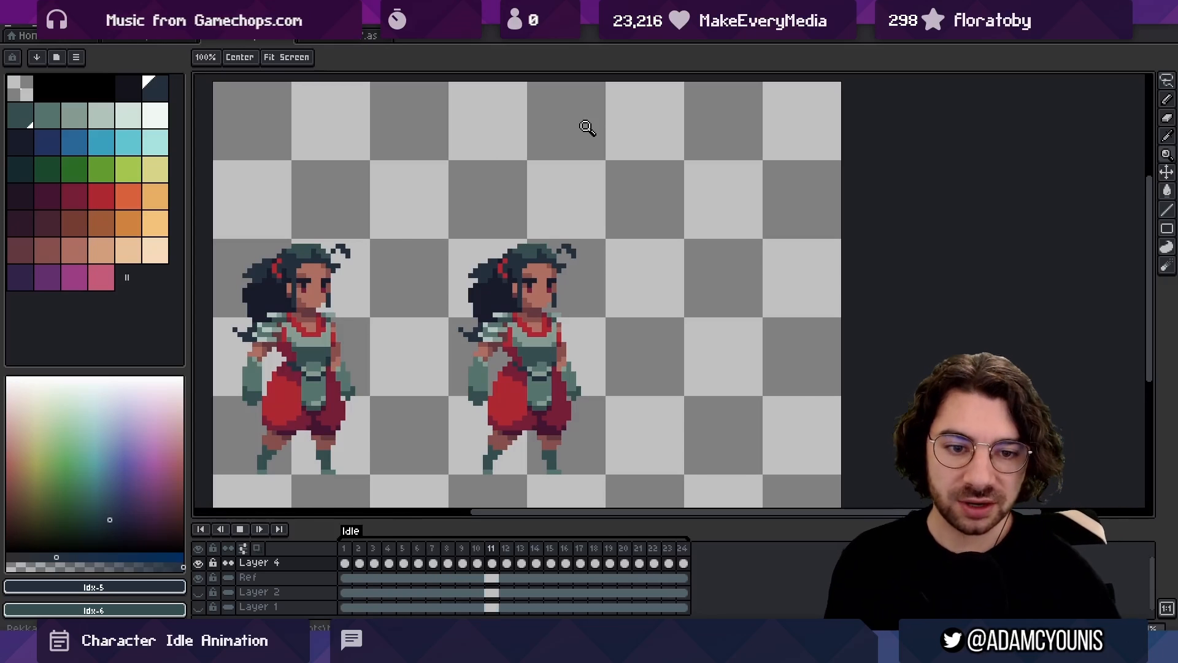
key(ctrl+s)
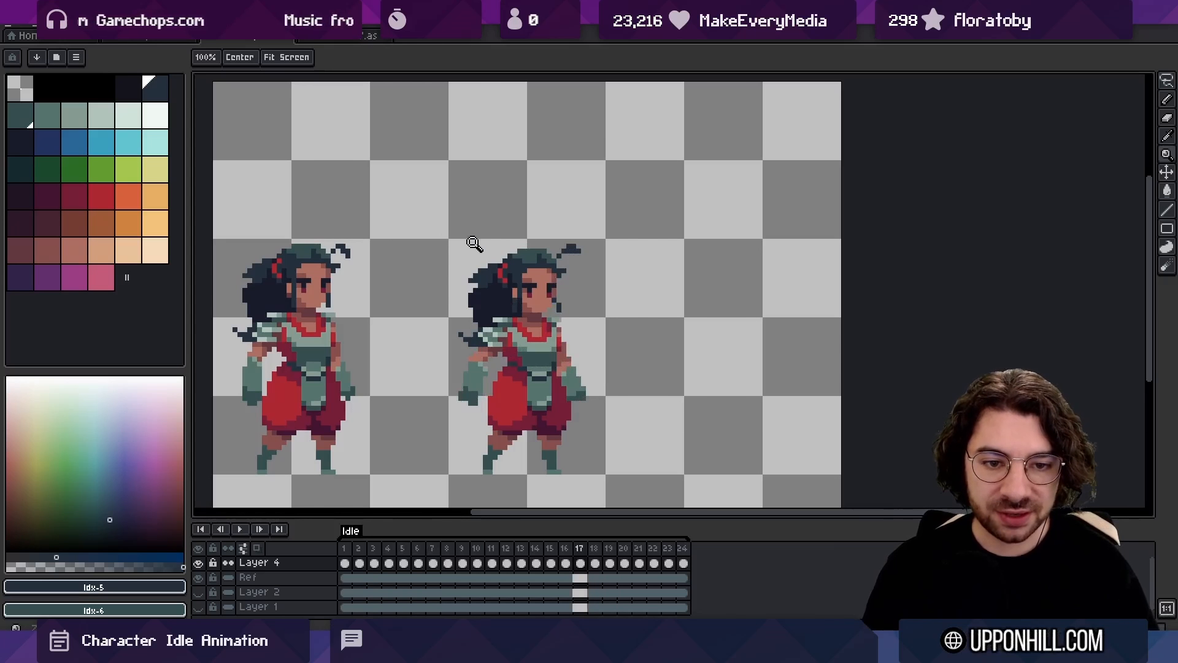
In frame 17, extend the tip of the ponytail's upper tuft outward and upward in dark hair colour and compare with frame 16
scroll(472, 263, up, 4)
alt+click(521, 300)
key(b)
click(463, 308)
key(e)
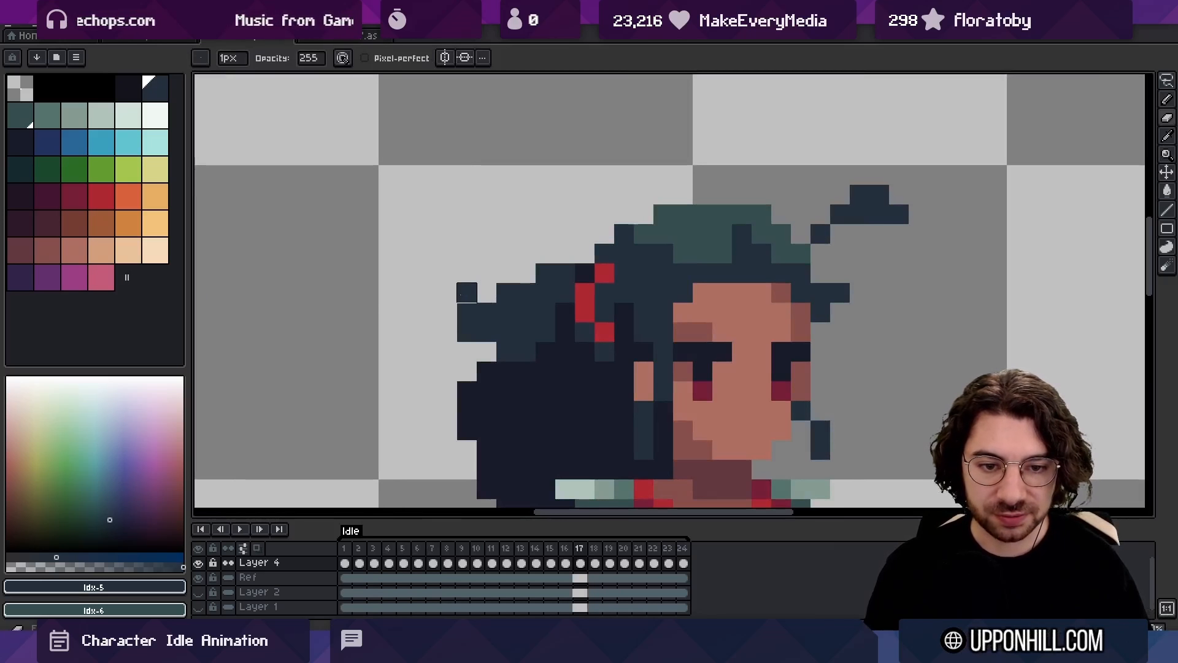
key(b)
key(comma)
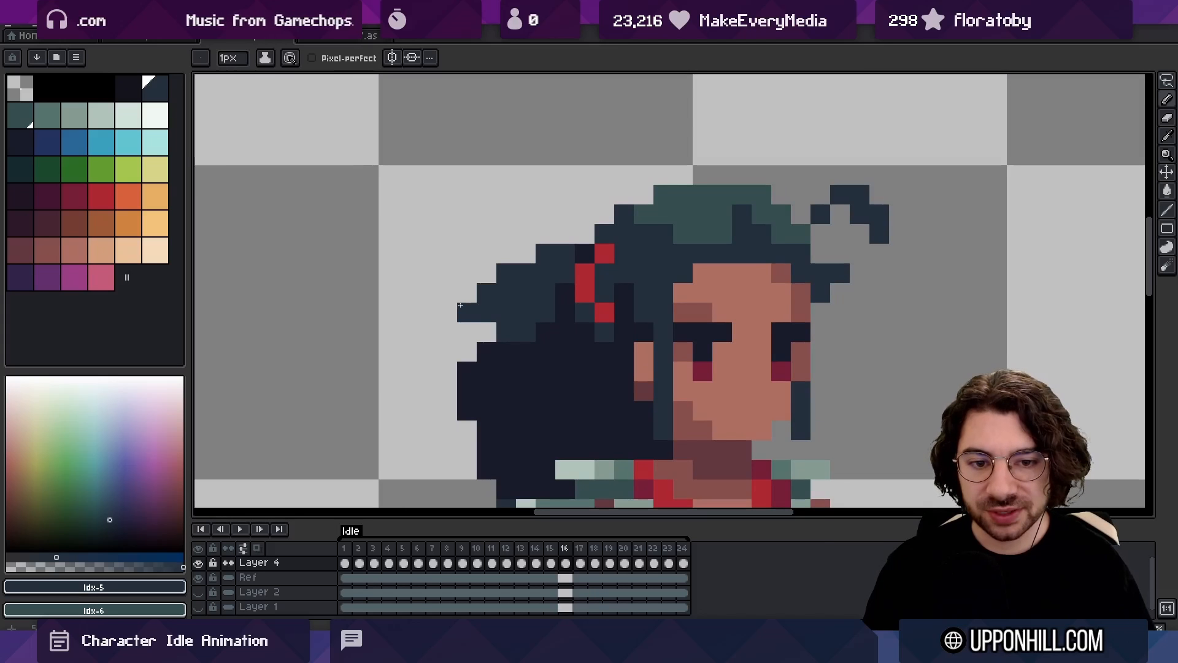
key(period)
key(comma)
key(period)
key(comma)
key(period)
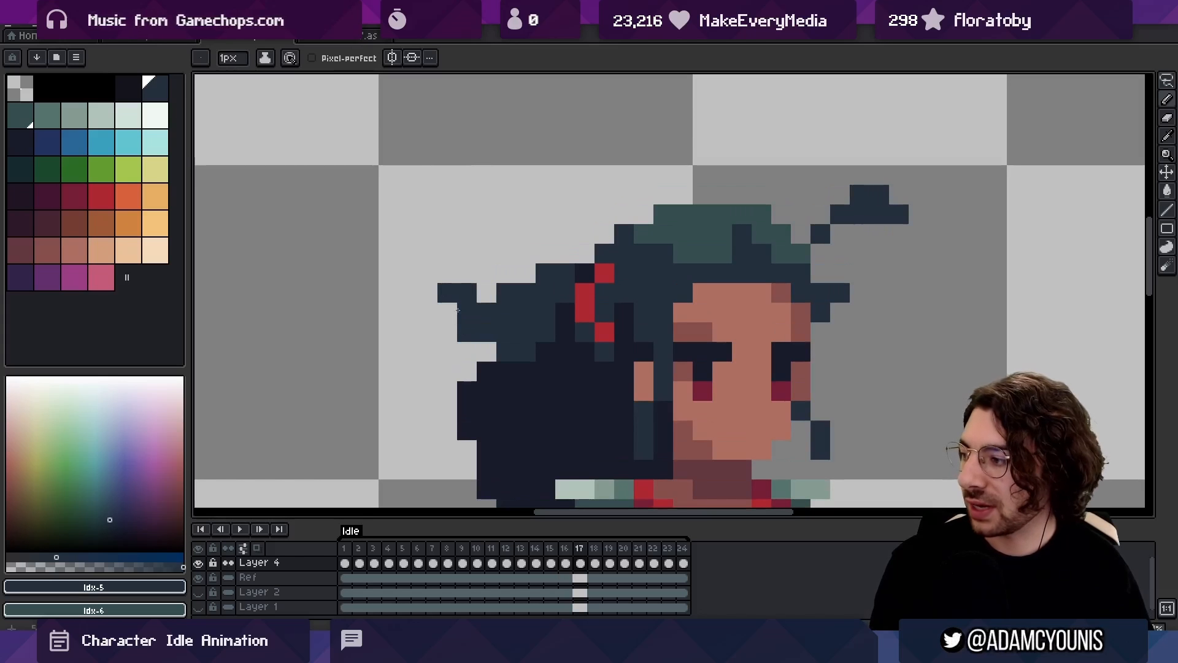
key(comma)
key(period)
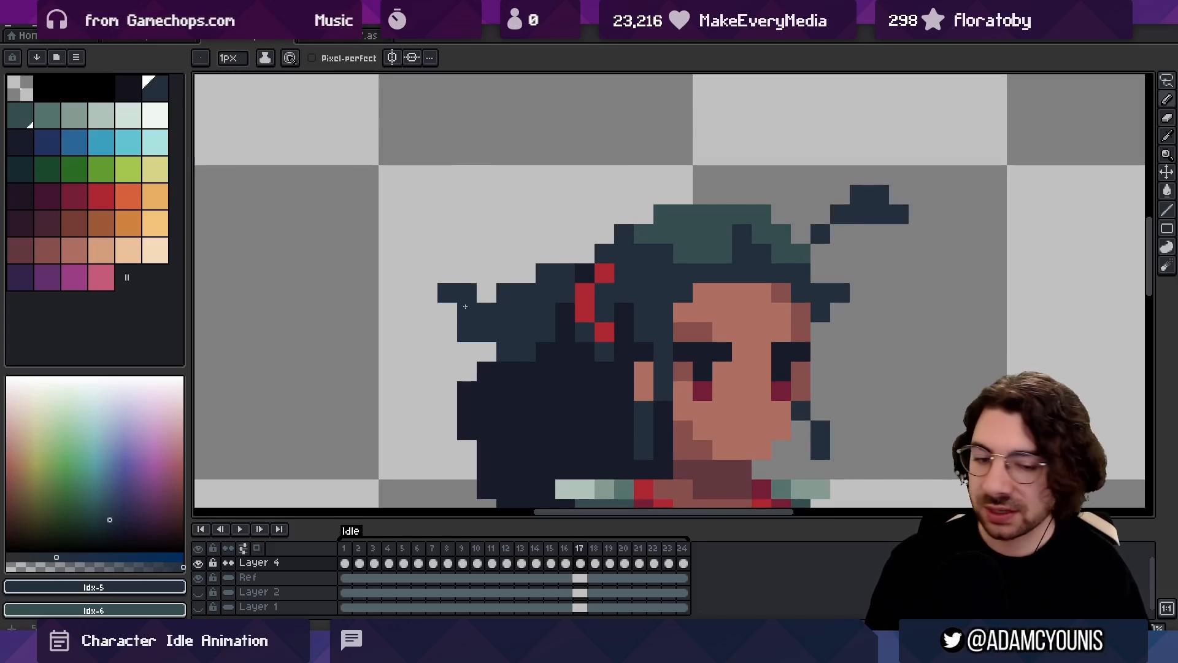
Erase the upturned tip of the ponytail's upper tuft in frame 17 and compare with frames 16 and 18
key(e)
drag(465, 294, 448, 293)
key(b)
key(Left)
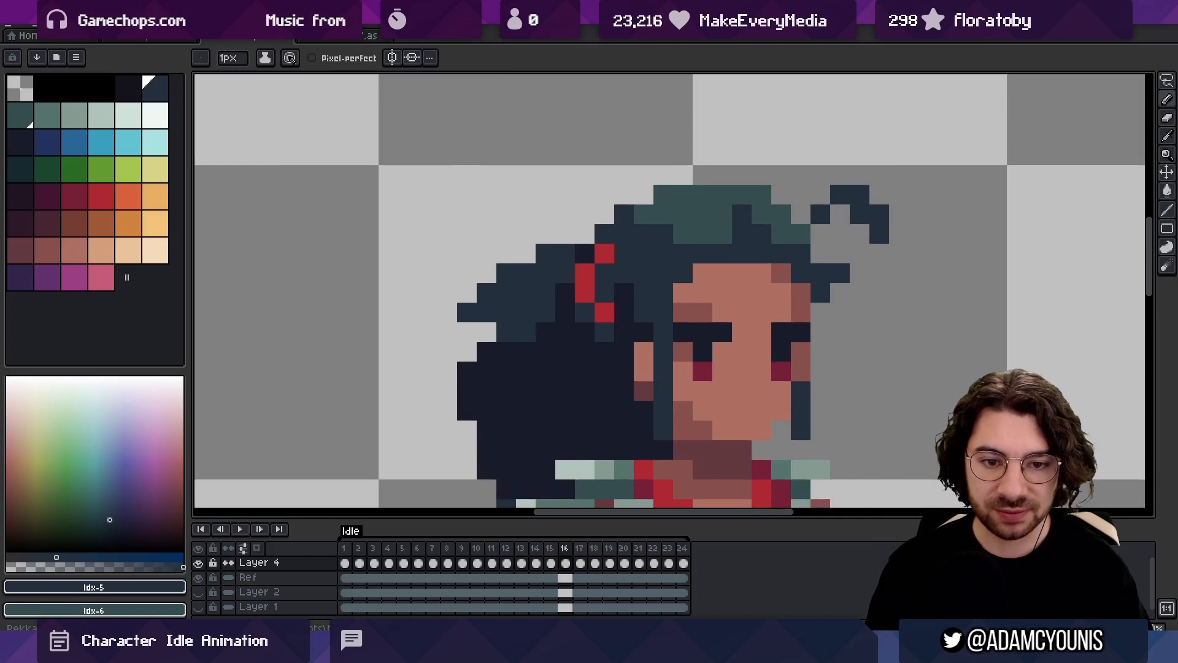
key(Right)
Extend the upper ponytail tuft in frame 17 one pixel straight outward and compare with frame 16
key(Right)
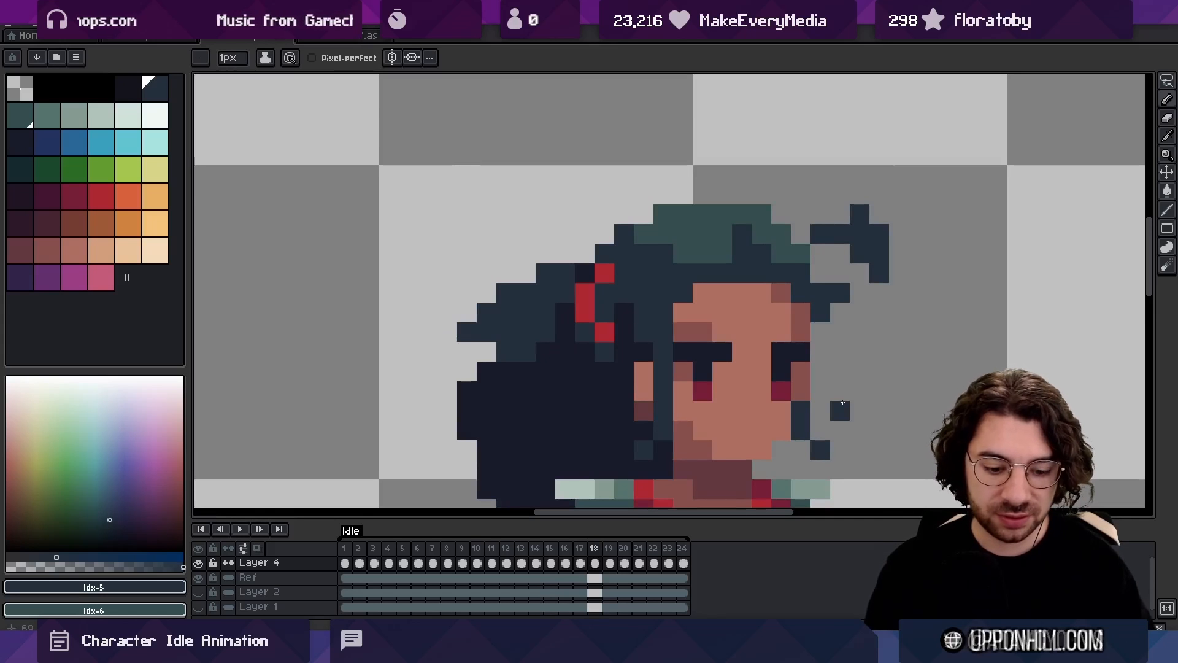
key(Left)
key(Left)
key(Right)
key(e)
click(447, 332)
key(b)
click(447, 312)
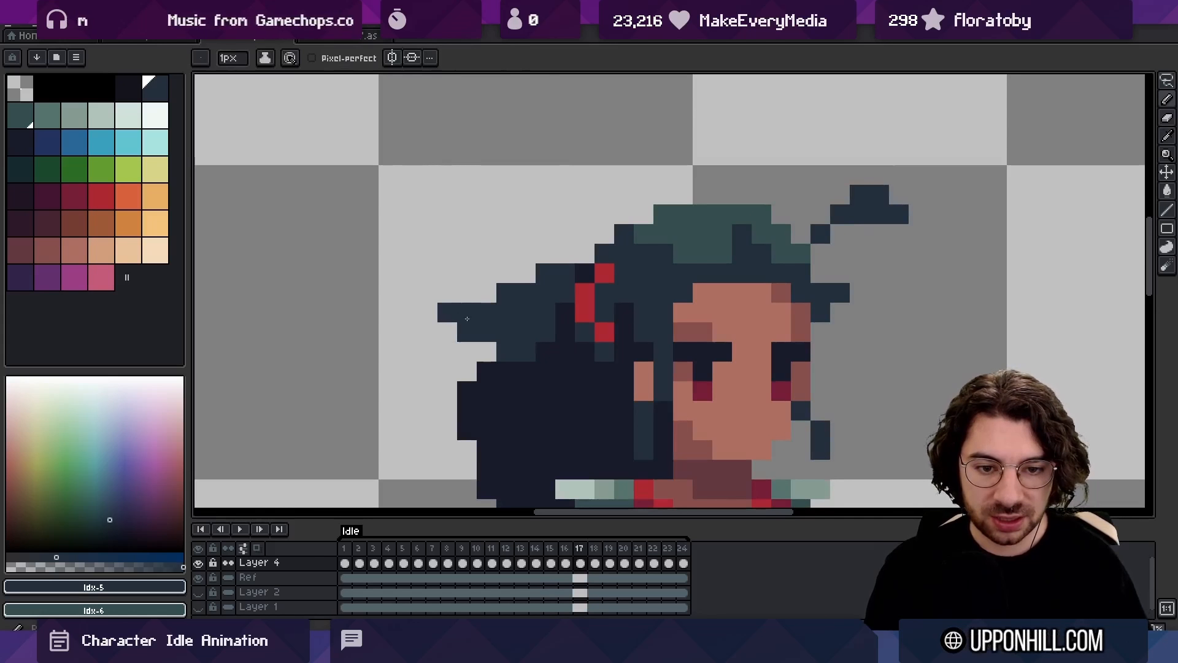
key(z)
scroll(841, 329, down, 6)
key(Left)
key(Right)
click(489, 282)
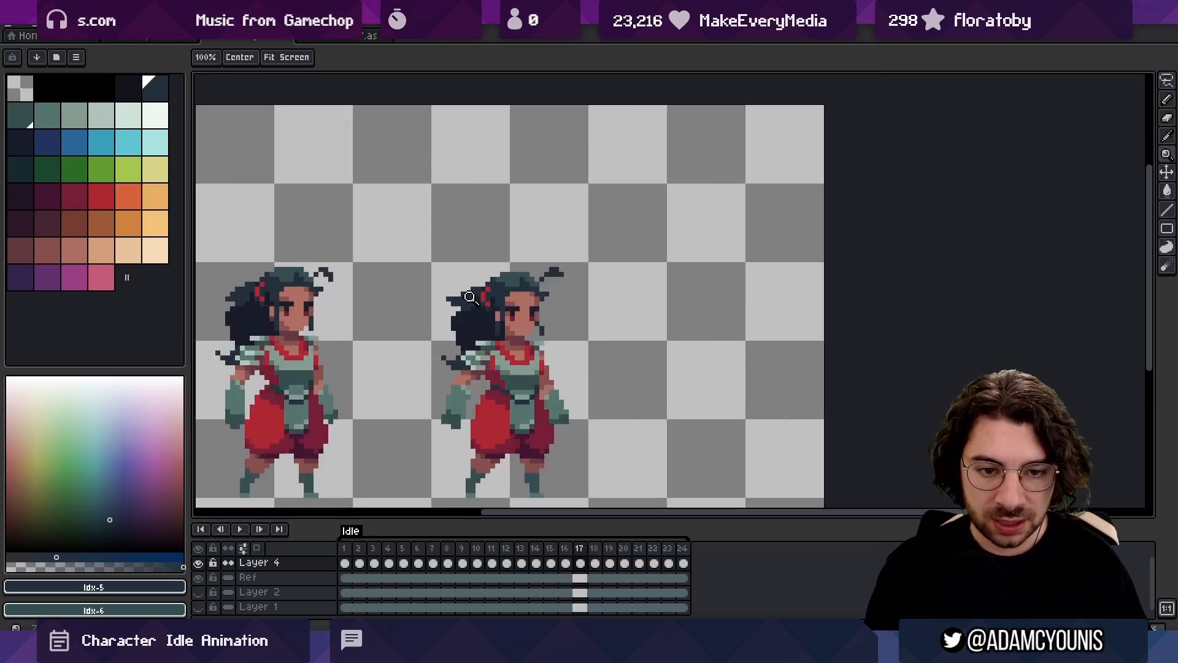
Reshape the wisp at the ponytail's lower end, flattening it in frame 18, and check it against frame 19
click(472, 299)
key(b)
drag(446, 320, 454, 268)
alt+click(457, 283)
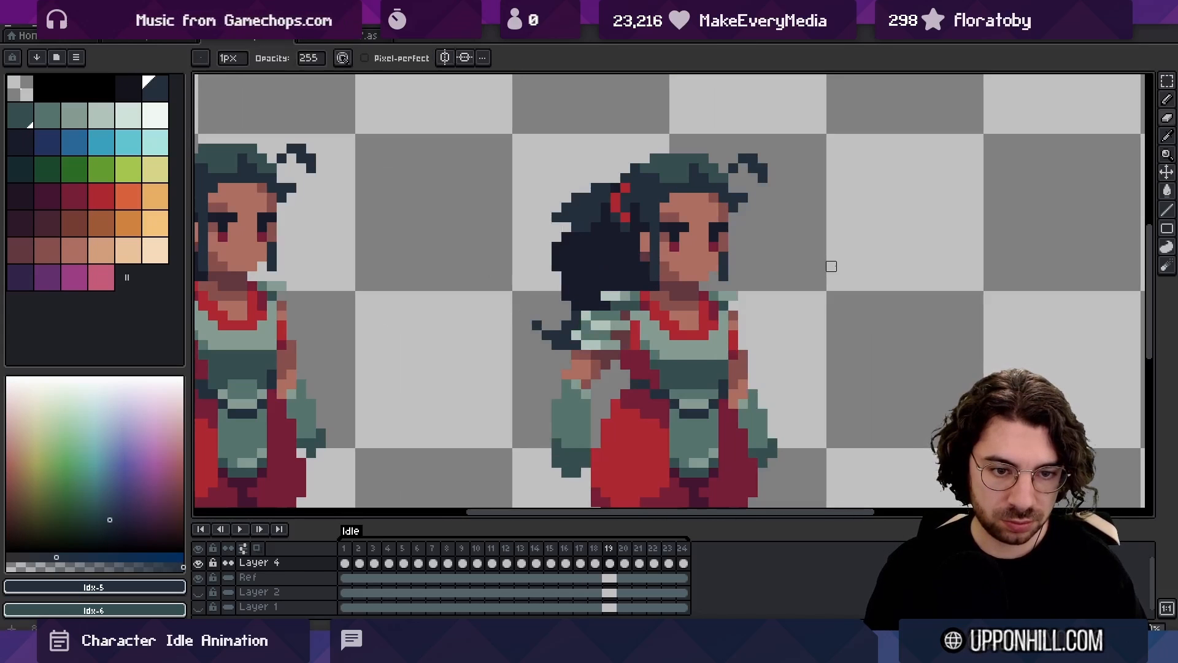
key(Left)
key(Left)
key(Right)
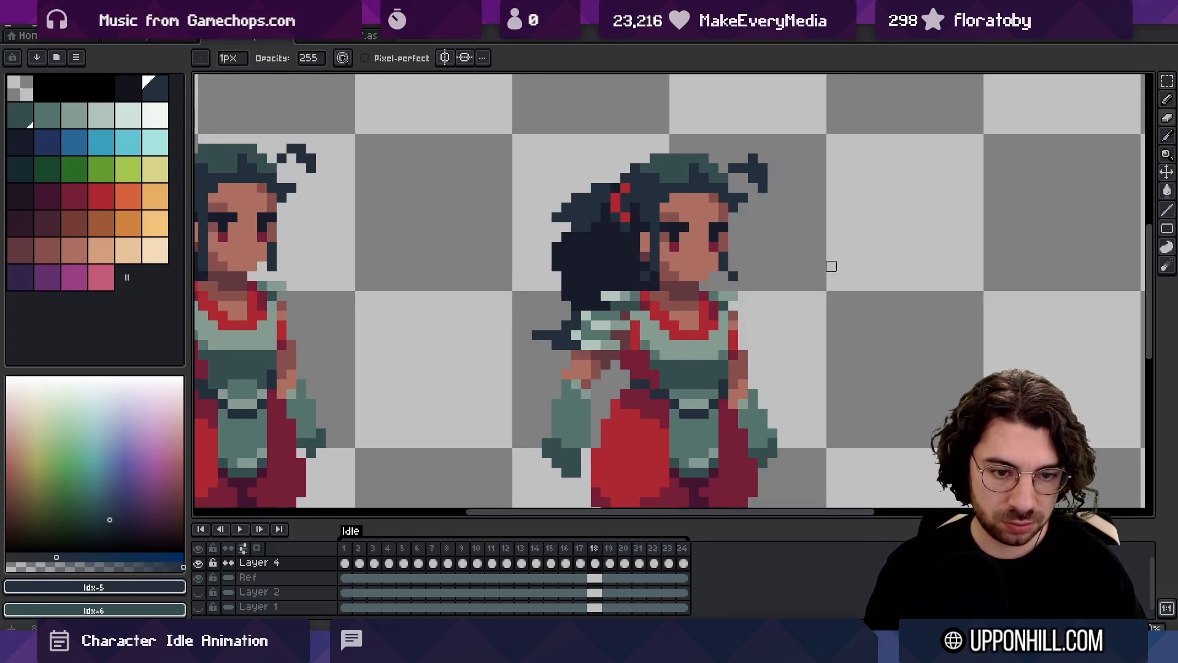
key(b)
alt+click(556, 337)
click(547, 345)
key(Right)
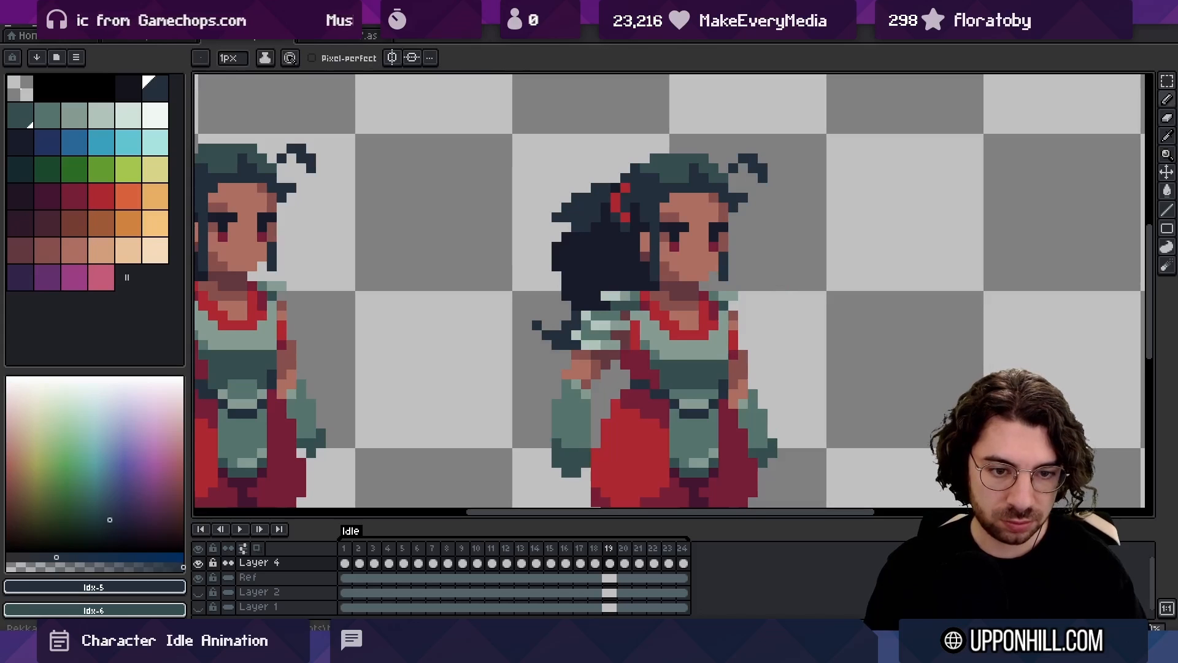
Refine the raised tip of the lower ponytail wisp in frame 17 and compare it across frames 16 to 19
key(Left)
key(Left)
key(Right)
key(Left)
key(Left)
key(Right)
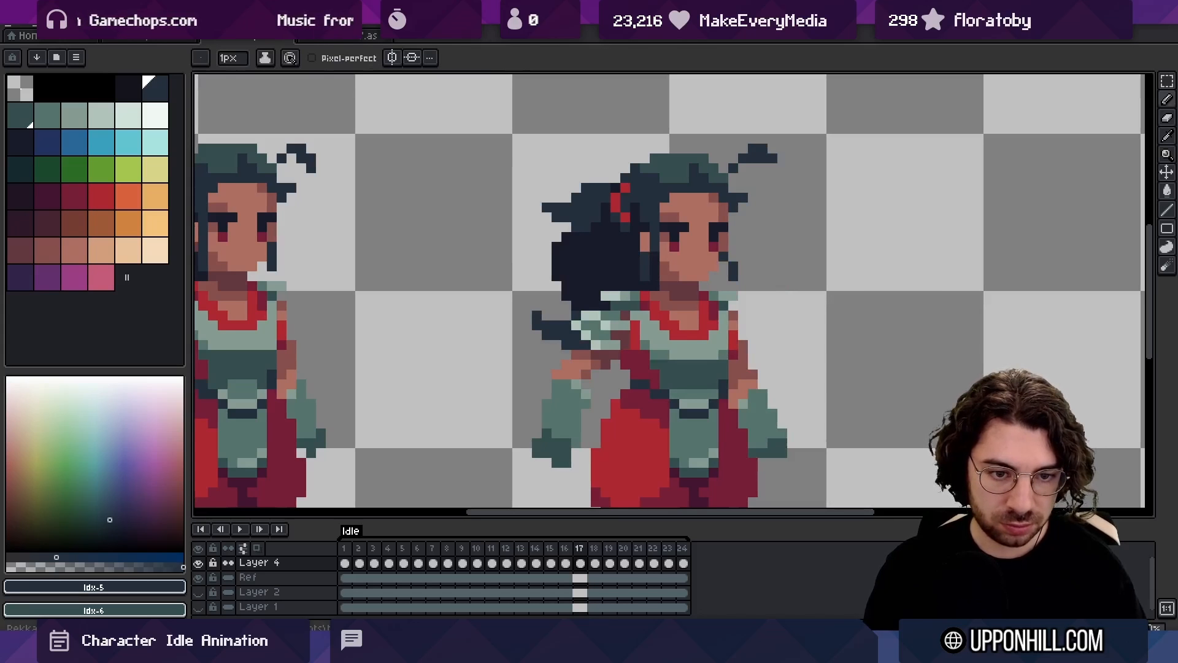
alt+click(548, 325)
key(e)
key(Left)
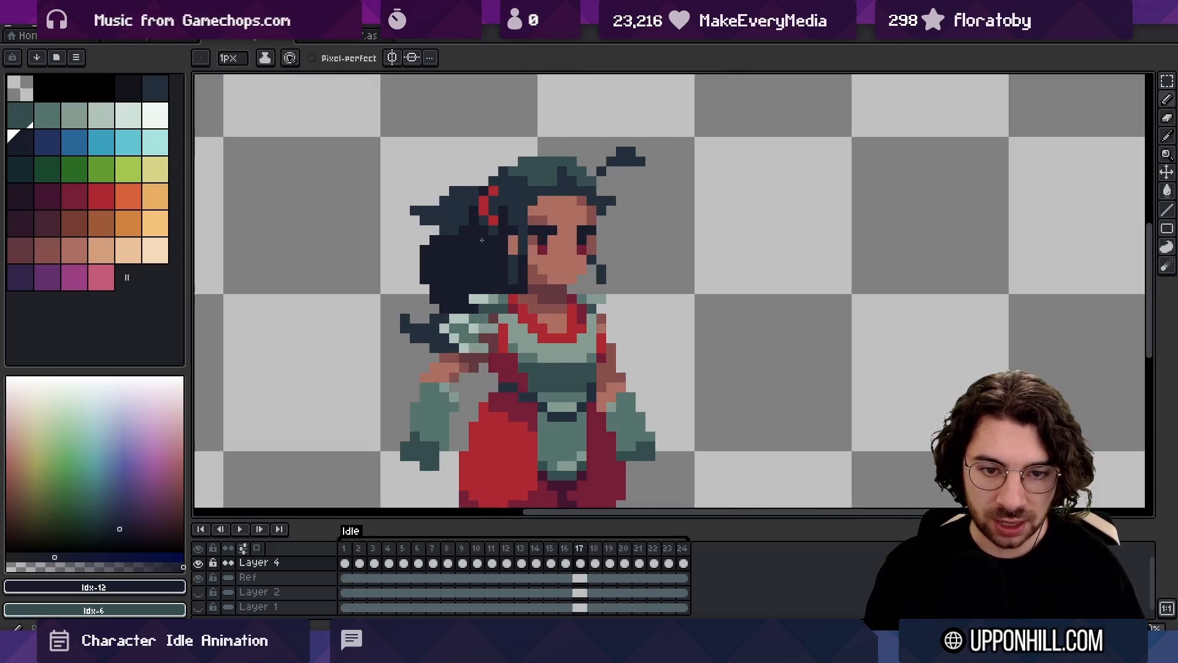
key(z)
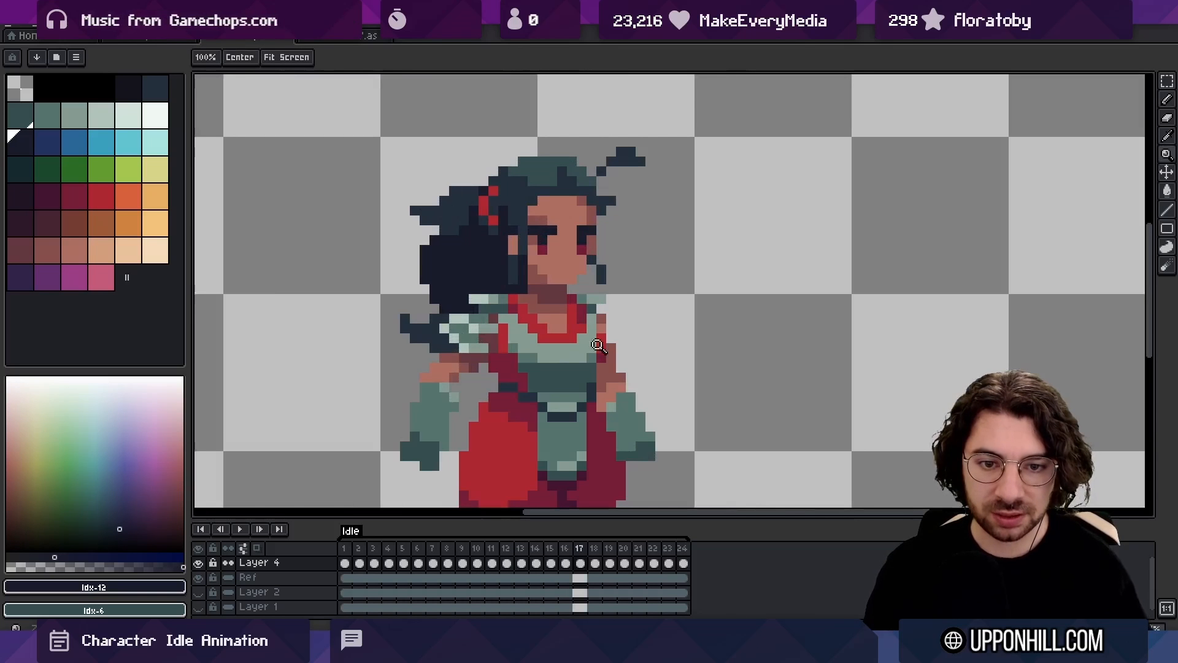
Play back the idle loop at a smaller scale to check the hair movement
key(space)
scroll(703, 374, down, 3)
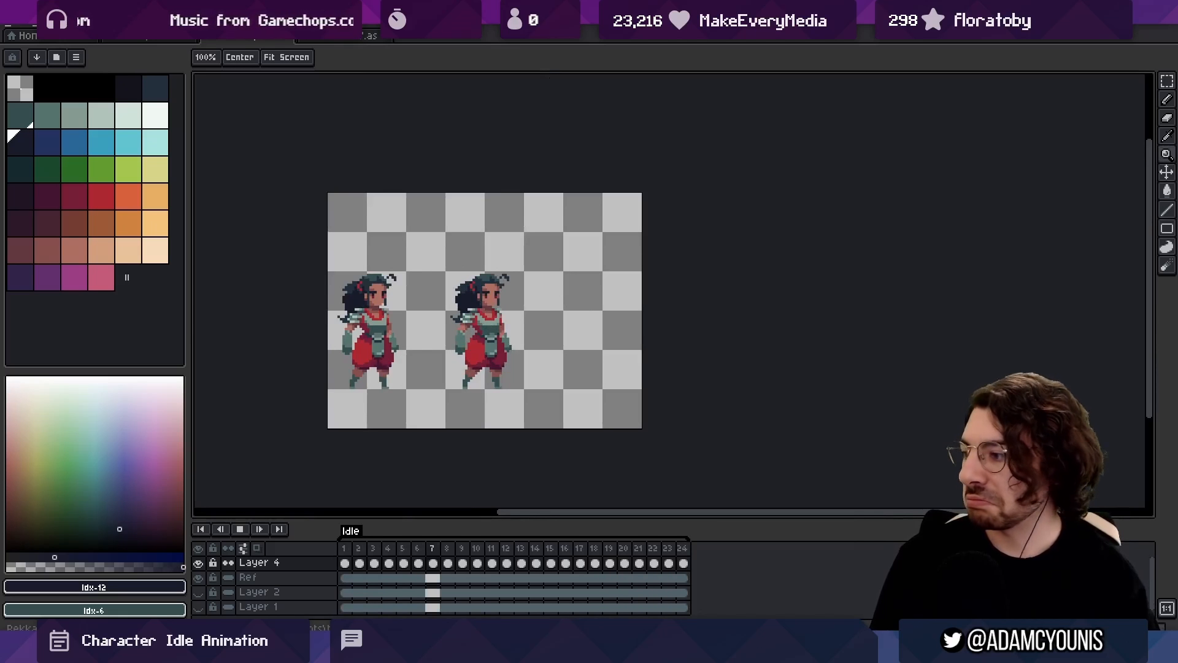
scroll(510, 358, up, 4)
key(Return)
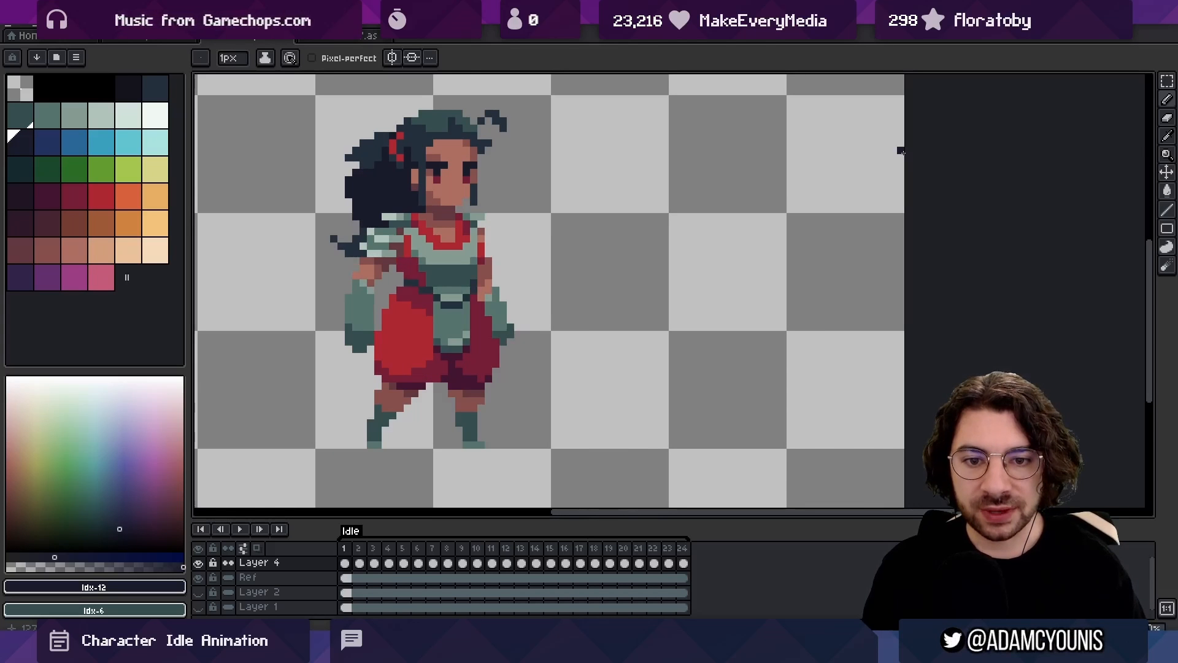
In frame 3, flatten the raised tip of the lower ponytail wisp into a straight outward line
key(Right)
key(z)
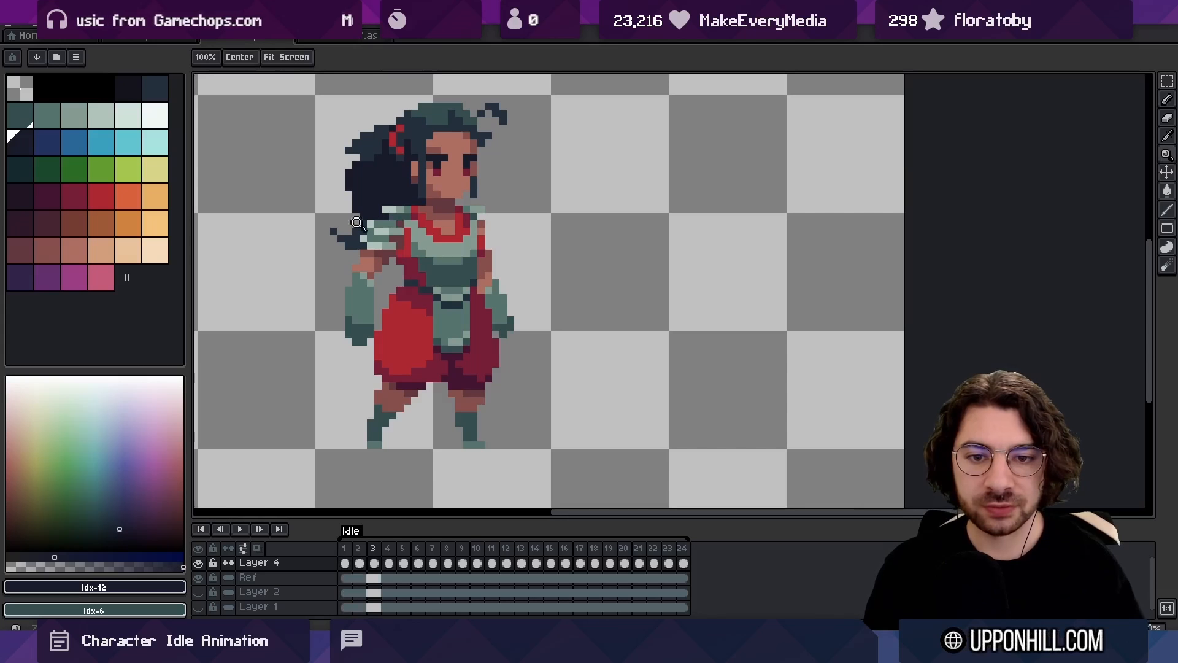
mouse_move(321, 236)
mouse_down()
mouse_move(383, 245)
mouse_move(308, 447)
mouse_up()
key(e)
click(354, 223)
key(b)
alt+click(374, 243)
click(356, 243)
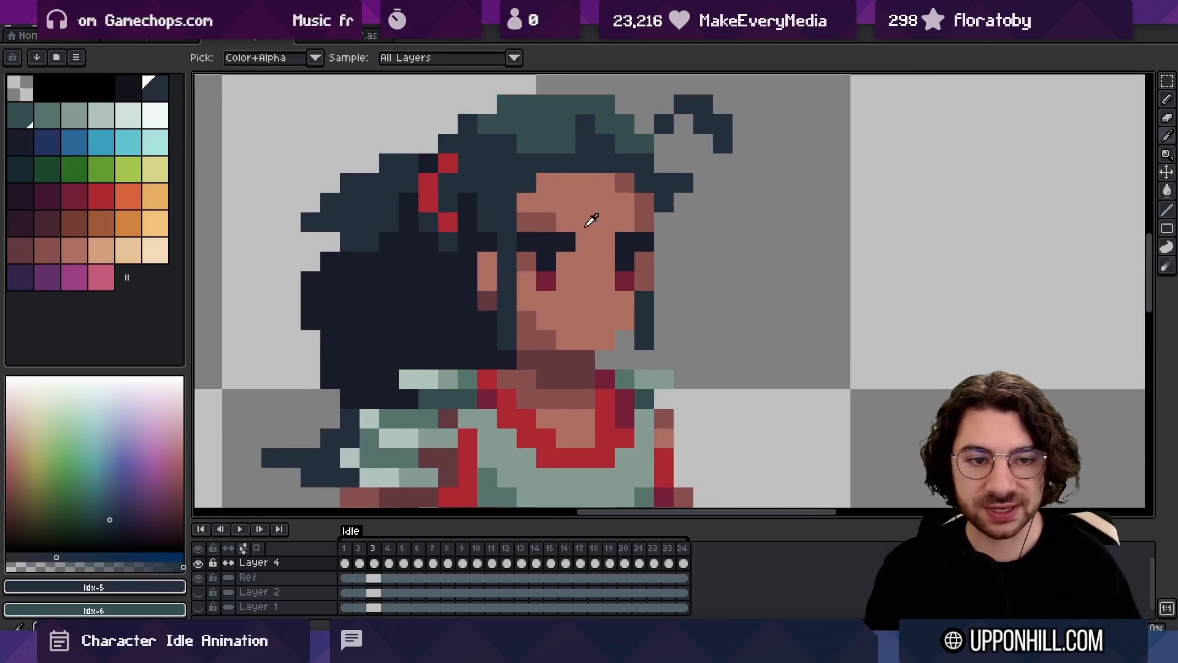
In frame 3, shift the outer part of the forehead curl down one pixel and deselect it
mouse_move(705, 108)
mouse_down()
mouse_move(650, 136)
mouse_move(634, 114)
mouse_up()
alt+click(650, 137)
key(Left)
key(Right)
key(q)
key(Down)
key(ctrl+d)
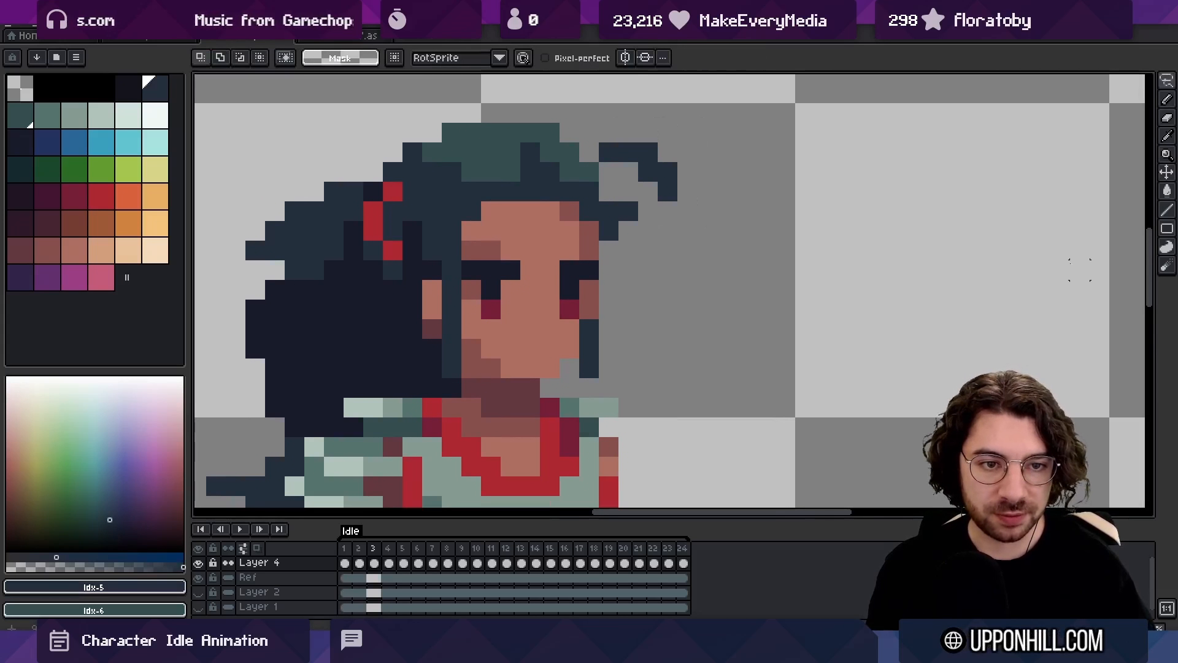
Step back and forth through frames 2 to 4 to examine the forehead curl's movement
key(Right)
key(Left)
key(Left)
key(Right)
key(Right)
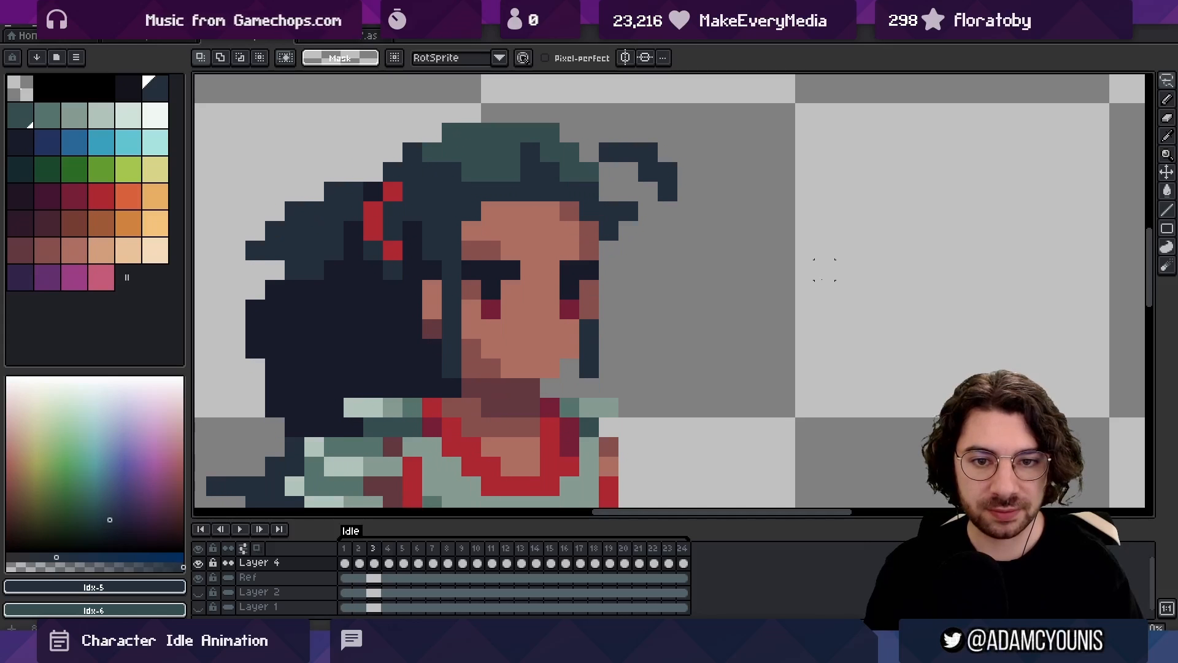
key(Left)
key(Left)
key(Right)
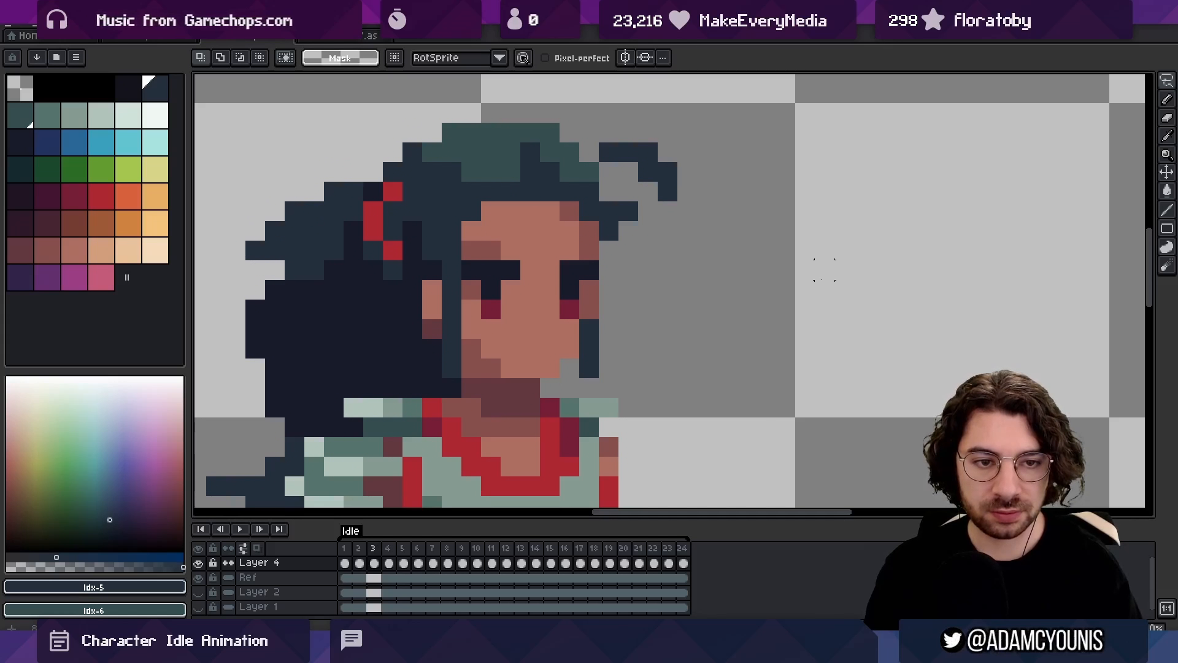
Touch up the forehead curl in frame 3 with the dark hair colour
key(b)
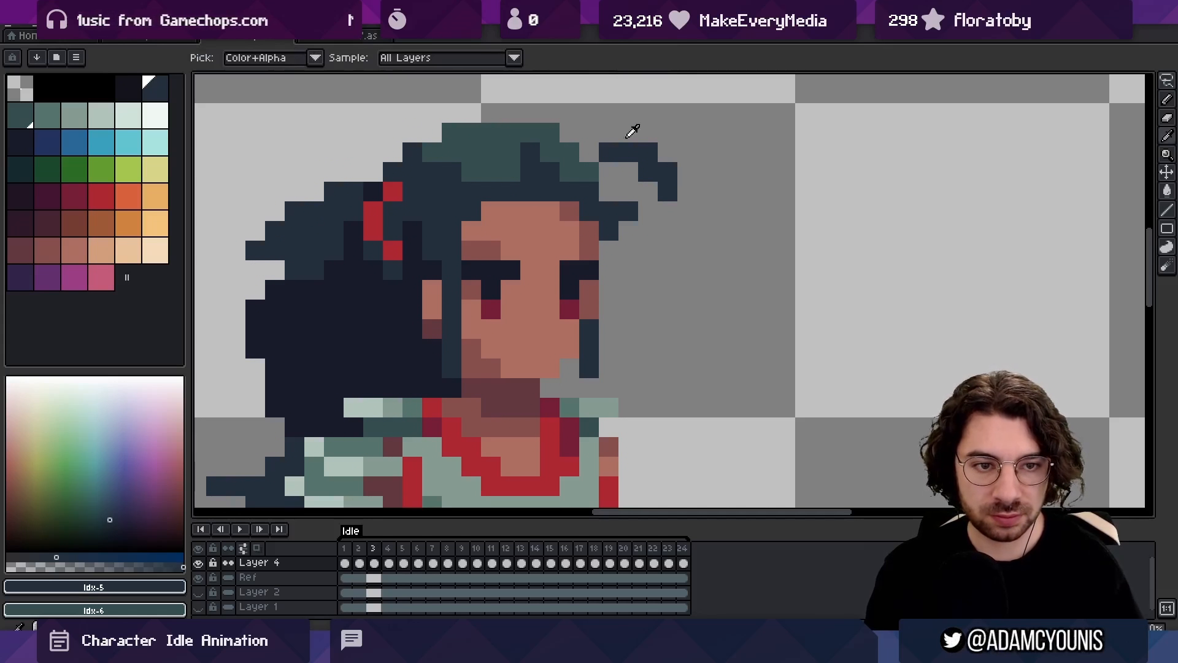
click(647, 172)
key(b)
key(z)
drag(641, 167, 573, 105)
Compare frames 2 to 4 at a smaller scale and play back the idle loop
key(Right)
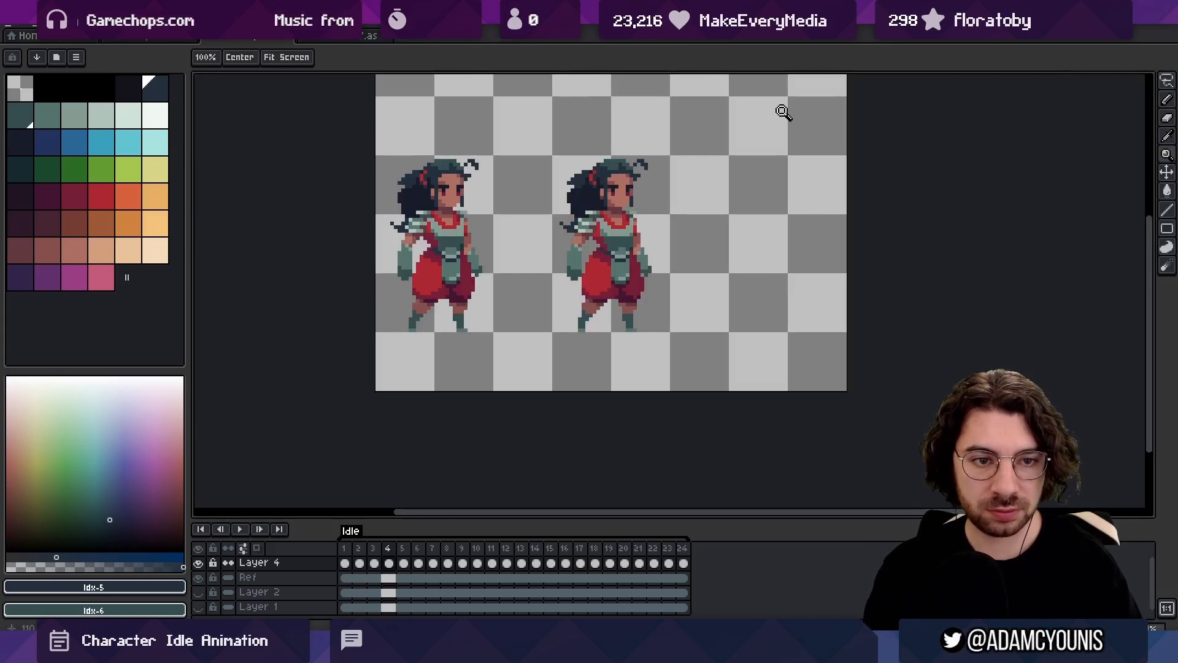
key(Left)
key(Left)
key(Right)
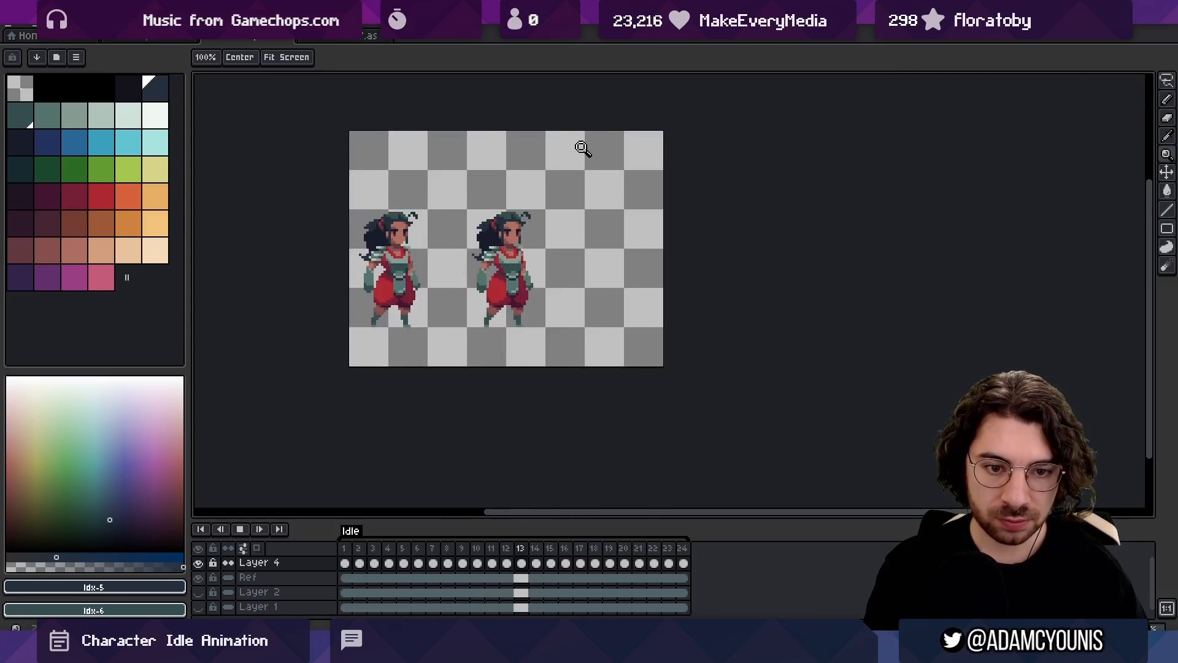
key(space)
key(Right)
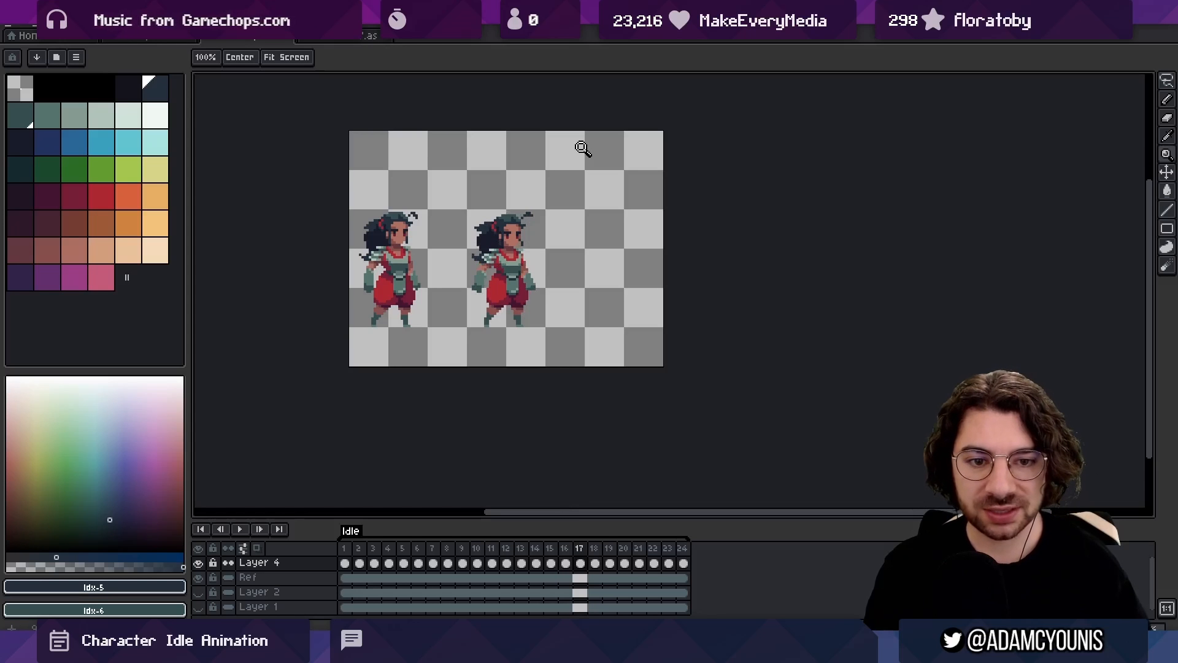
Touch up the skin at the edge of the back arm above the glove in frame 3
scroll(380, 268, up, 4)
key(b)
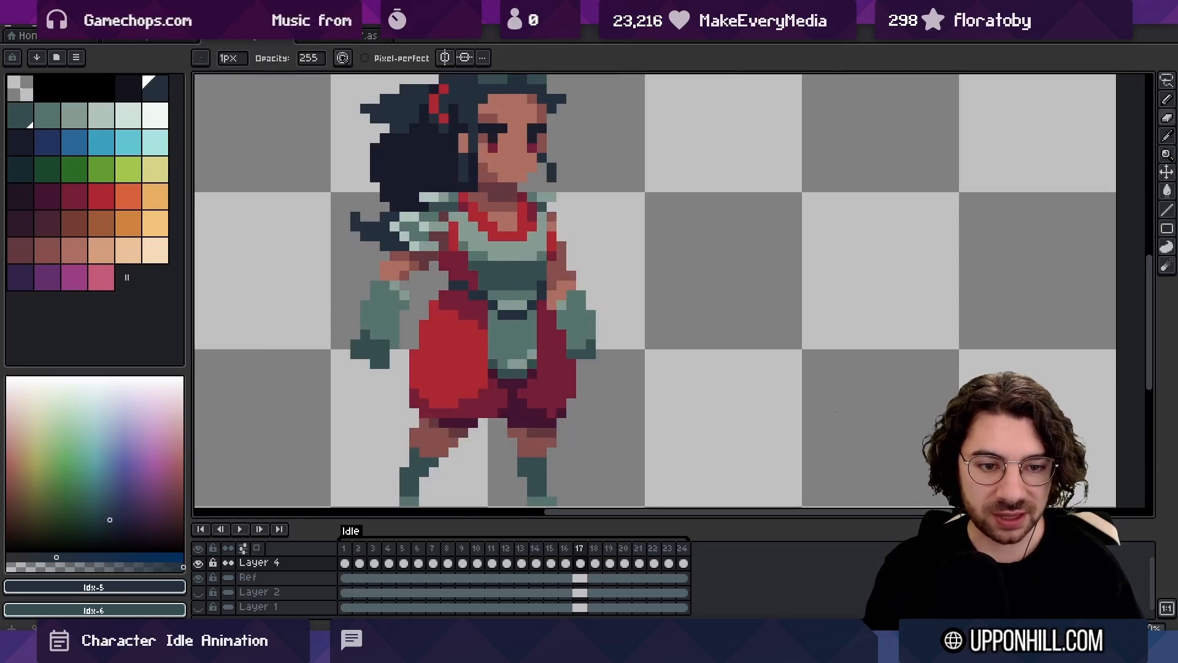
key(Left)
key(Right)
key(Right)
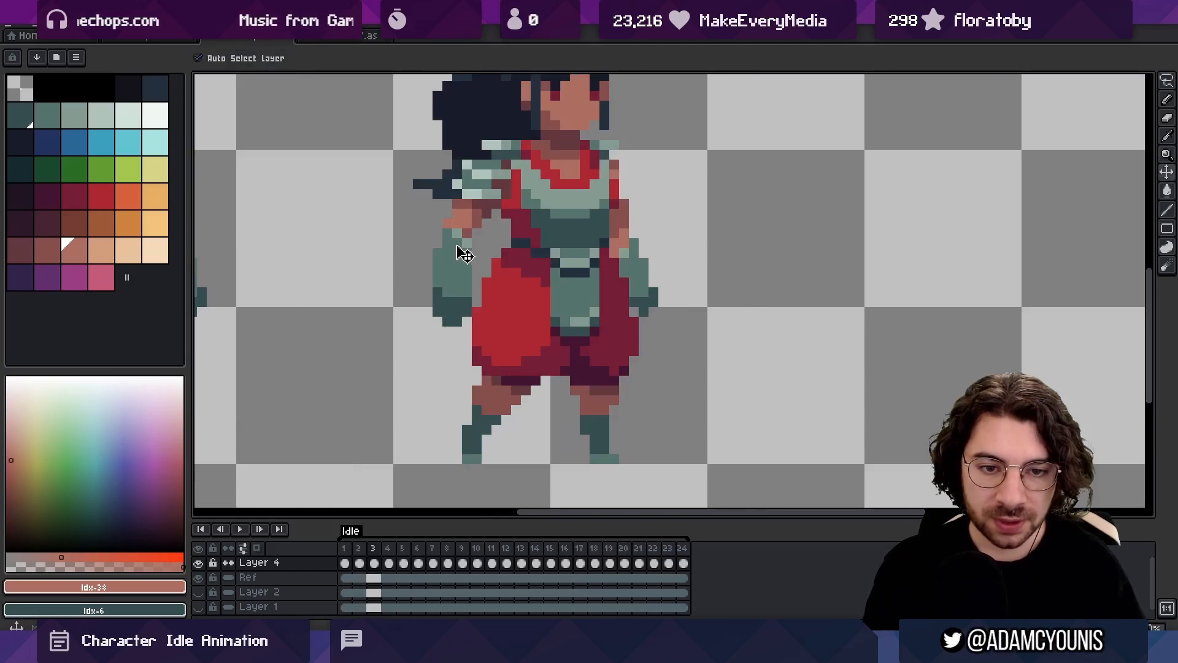
key(e)
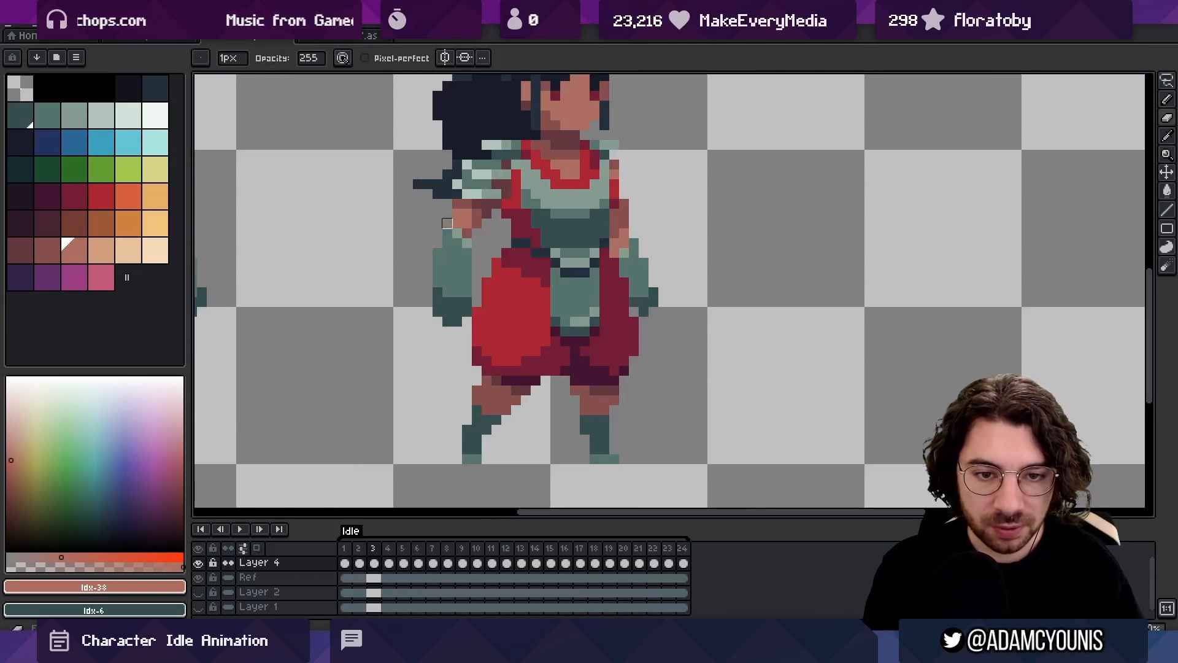
alt+click(480, 214)
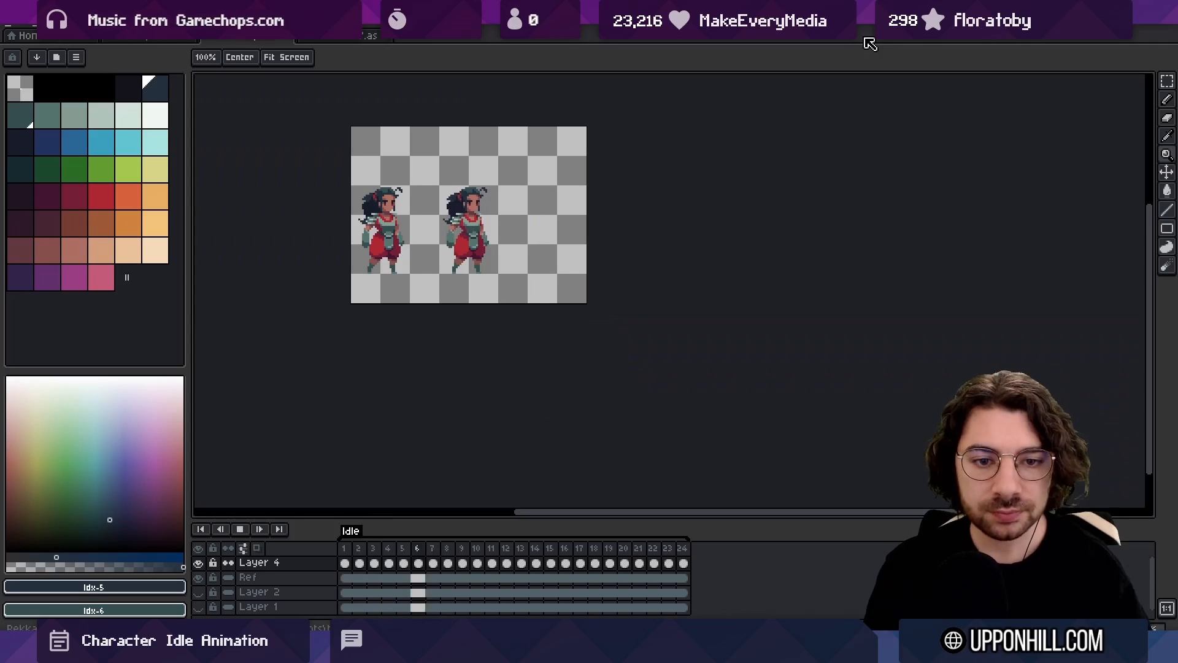
Step back and forth through the frames around 17 and 18 to examine the arm and glove movement up close
scroll(804, 439, up, 4)
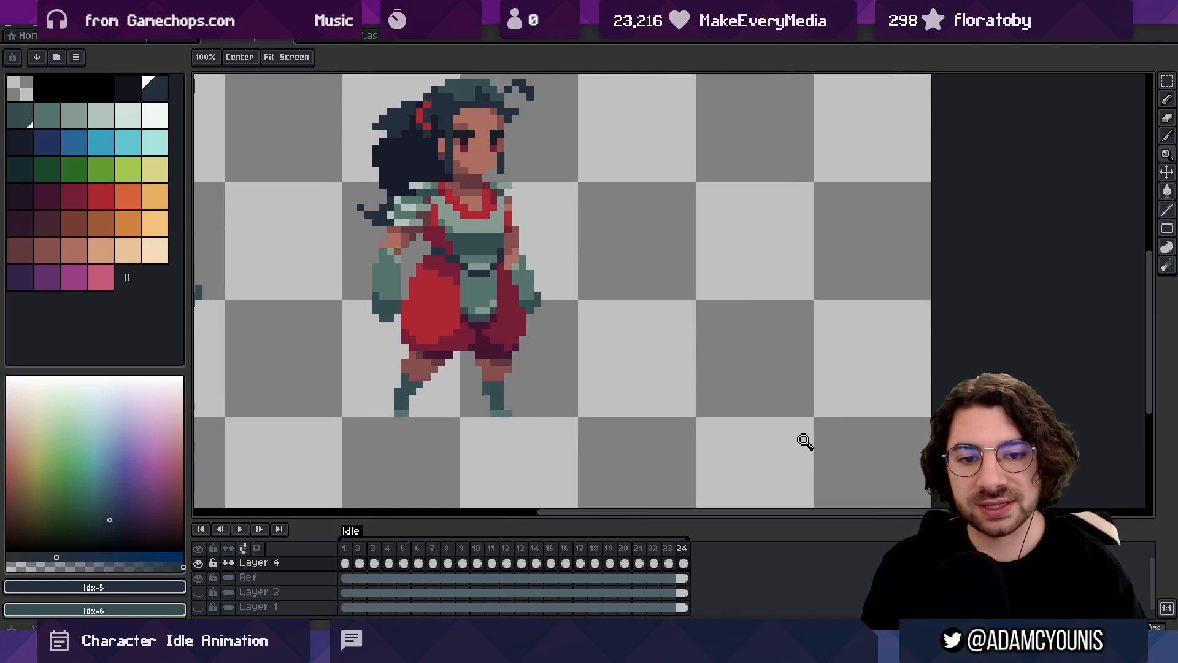
click(370, 283)
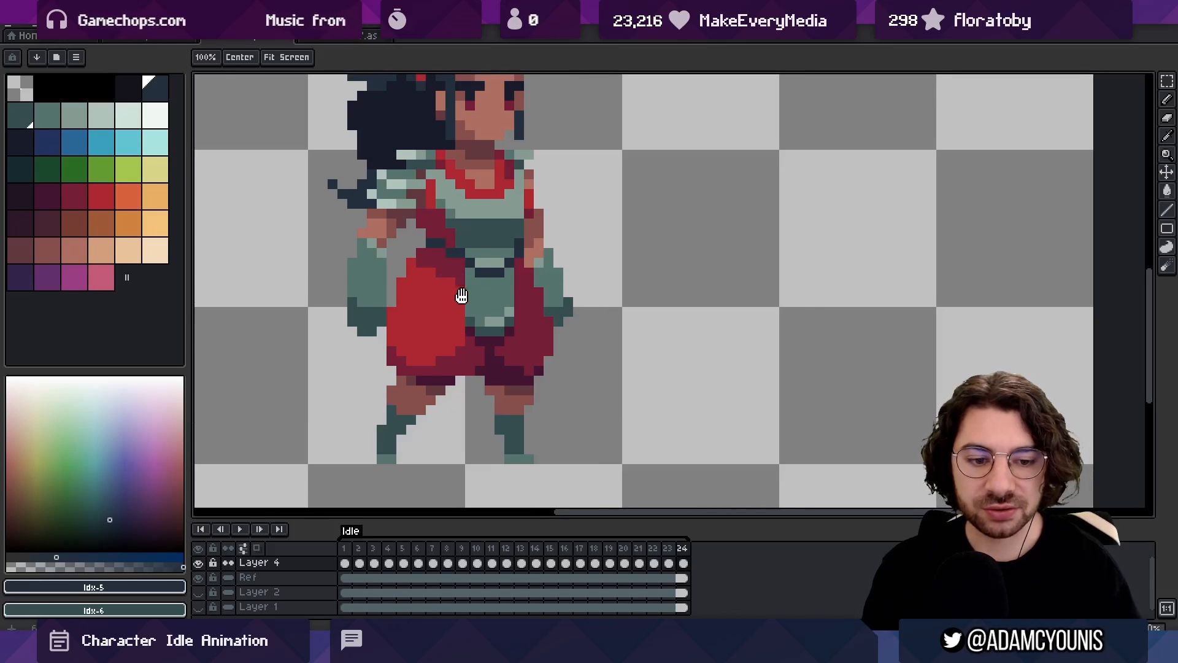
drag(462, 296, 450, 301)
drag(344, 552, 589, 541)
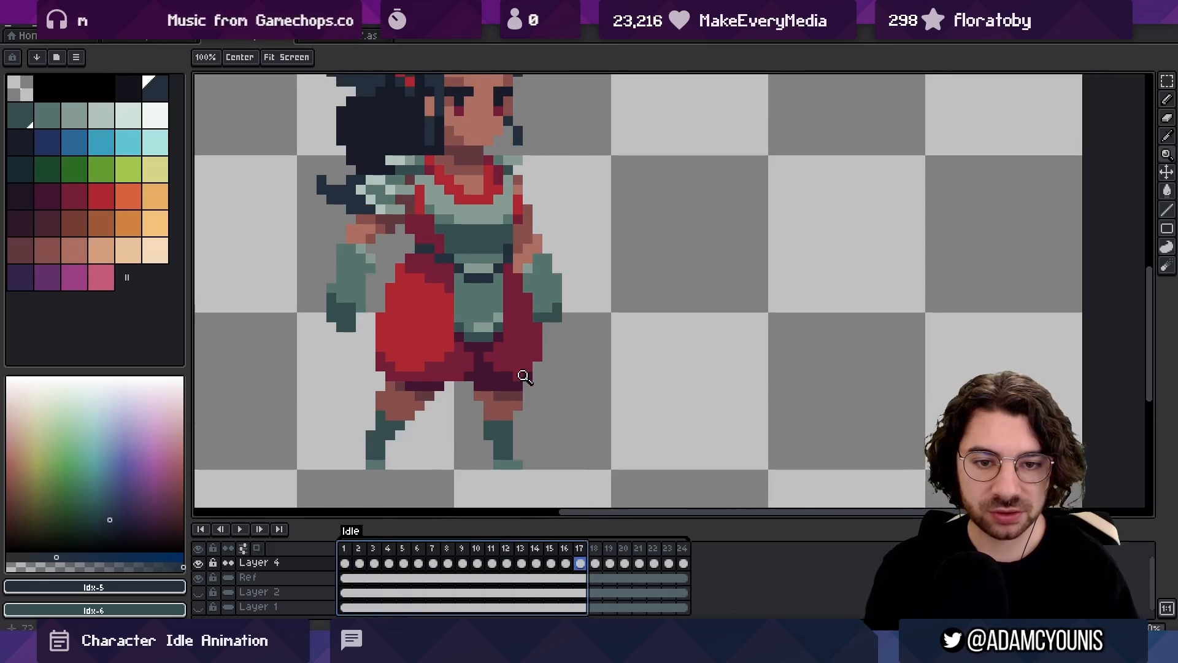
alt+click(446, 274)
key(b)
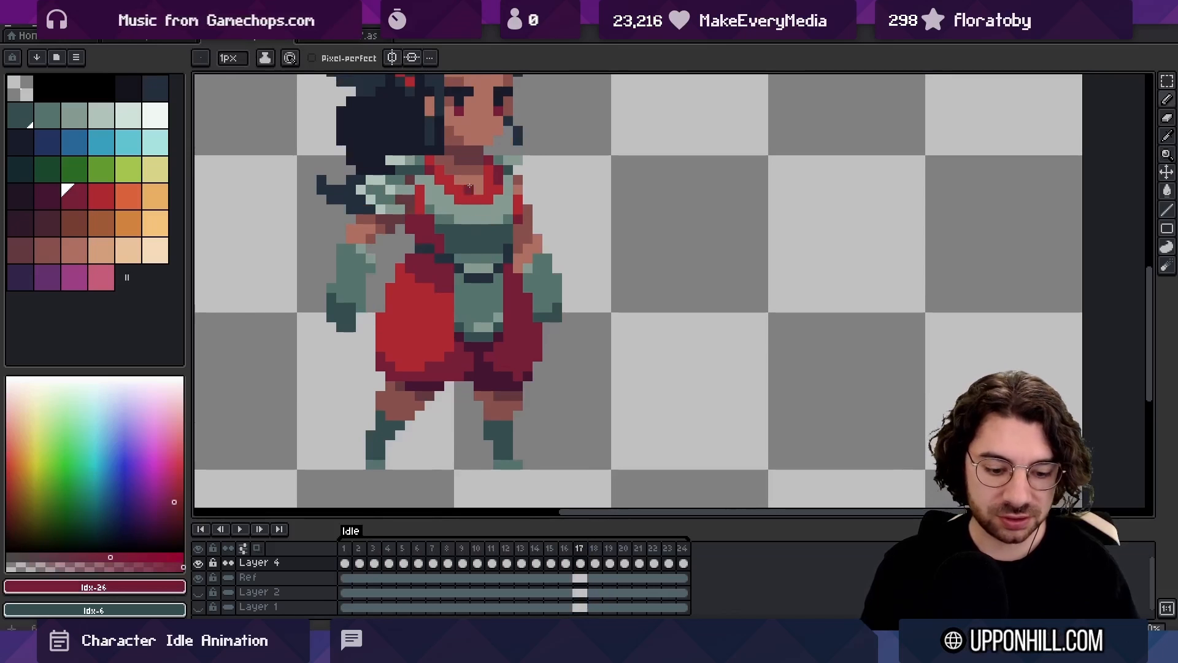
key(Right)
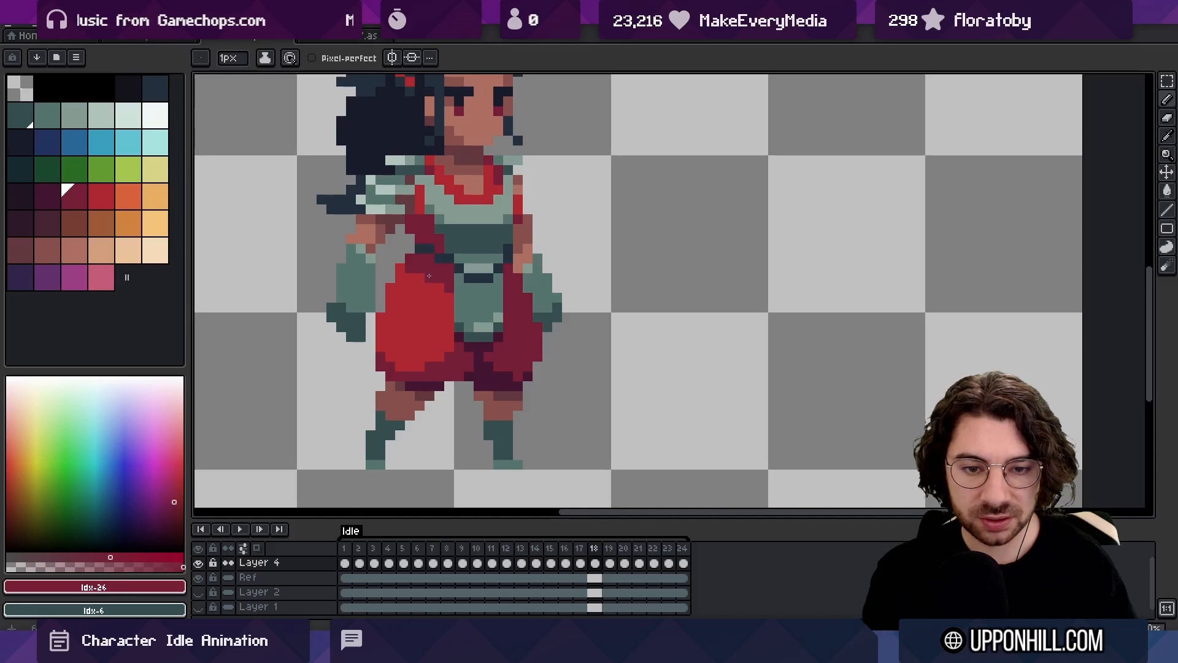
key(Left)
key(Left)
key(Right)
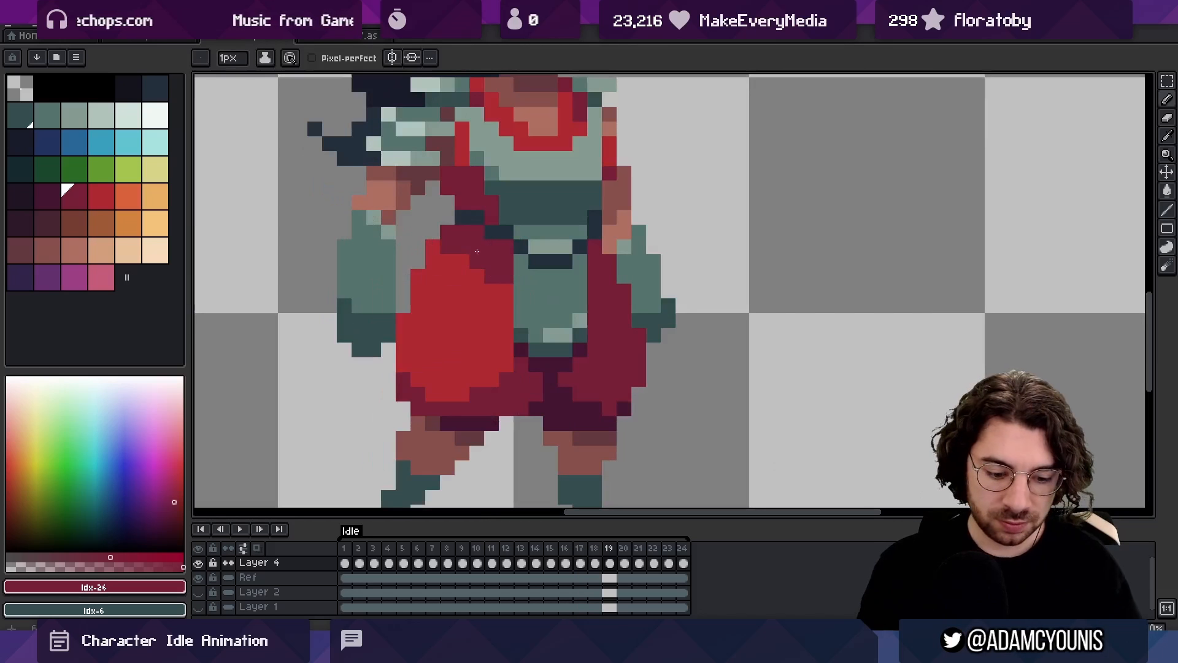
key(Left)
key(Right)
key(Right)
key(Right)
key(Right)
key(Right)
key(Right)
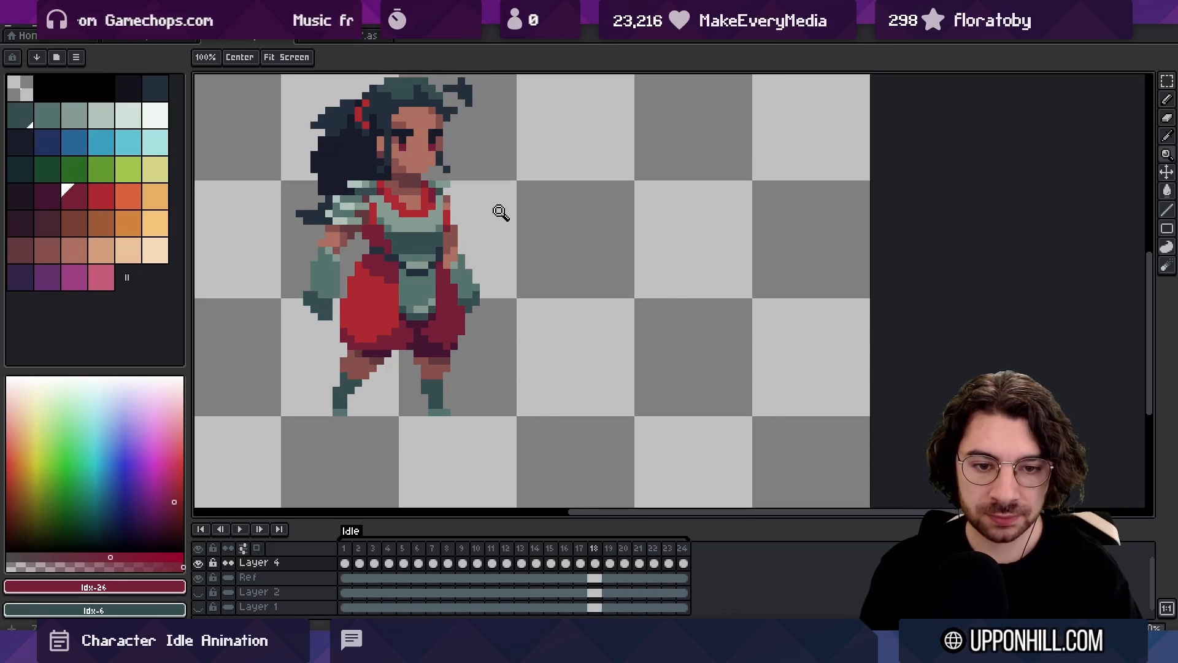
click(381, 284)
drag(370, 341, 376, 333)
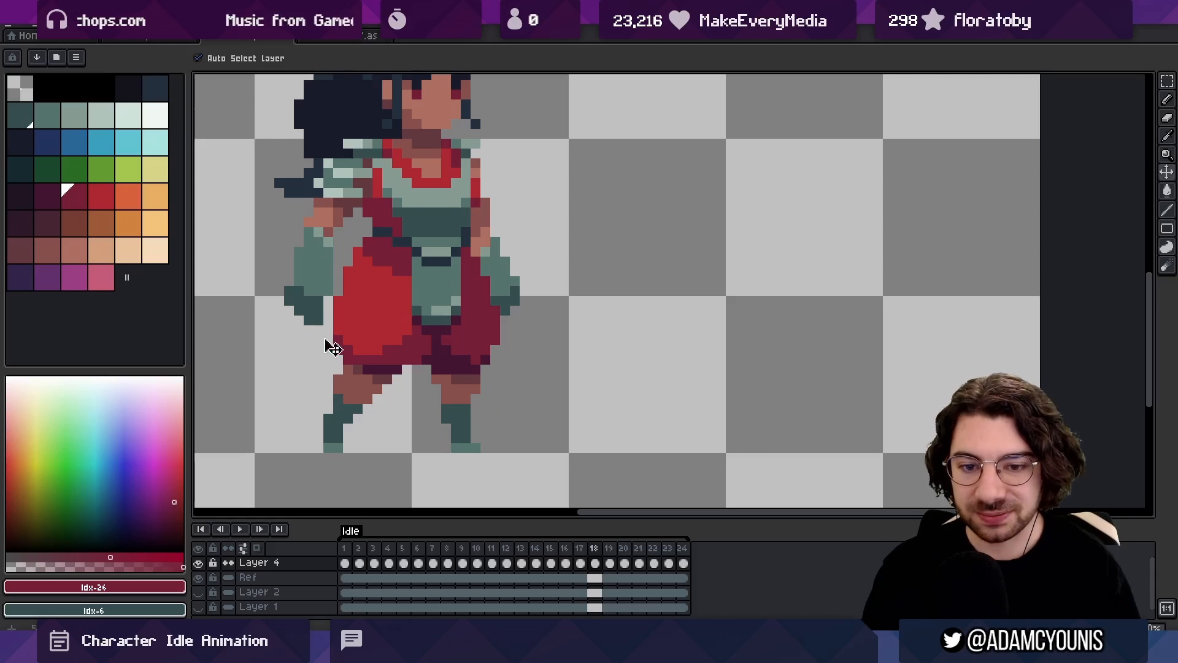
drag(487, 261, 477, 251)
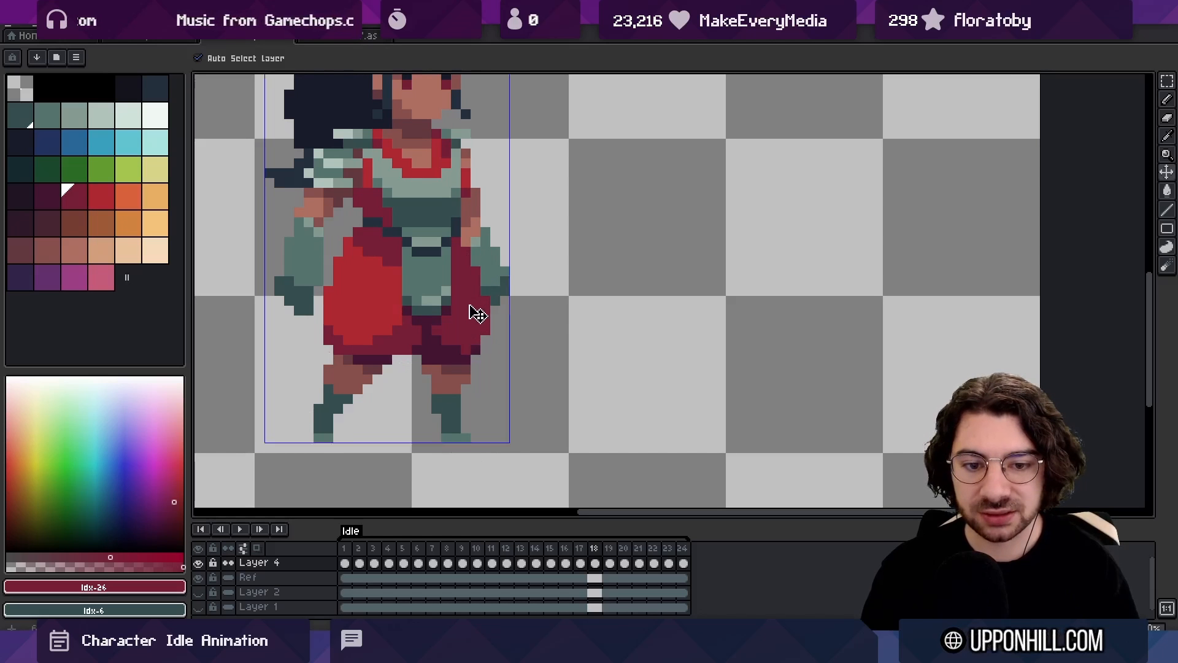
key(ctrl+z)
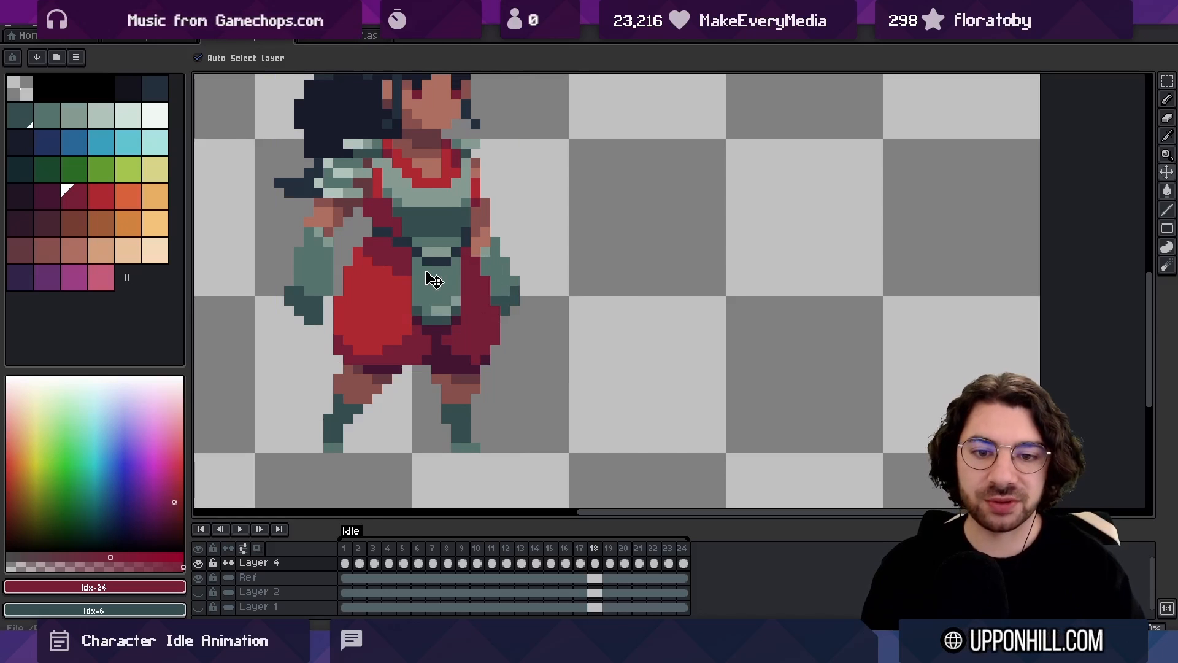
Play back the idle loop up close and at a smaller scale to check the overall motion
key(Return)
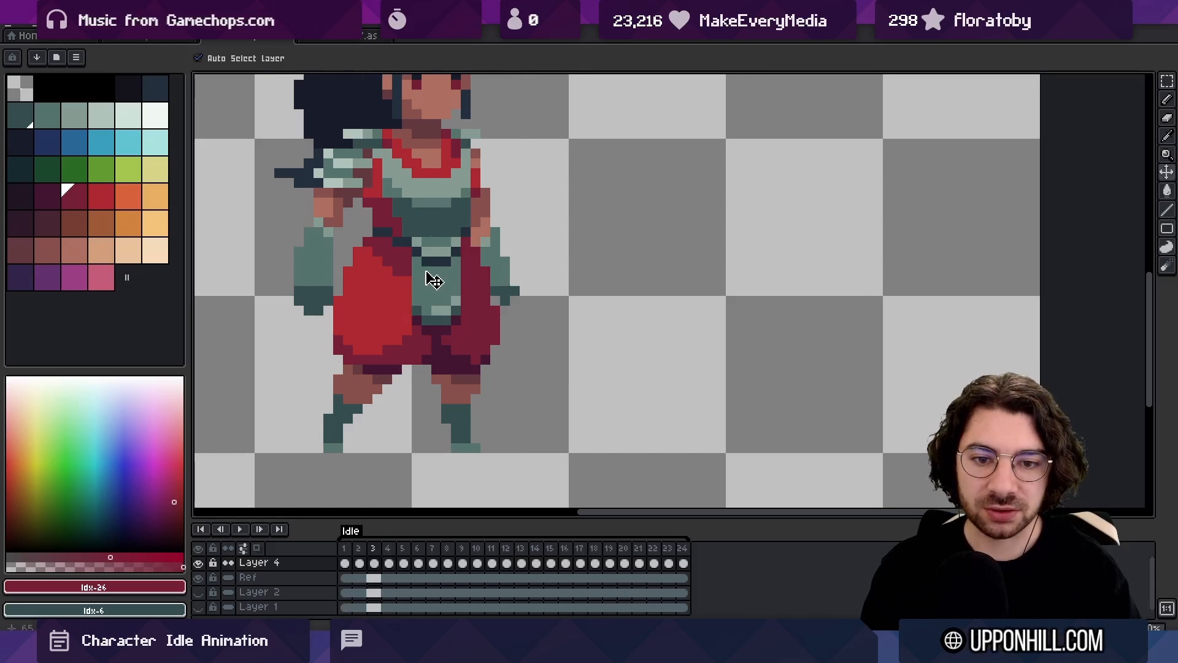
key(i)
key(b)
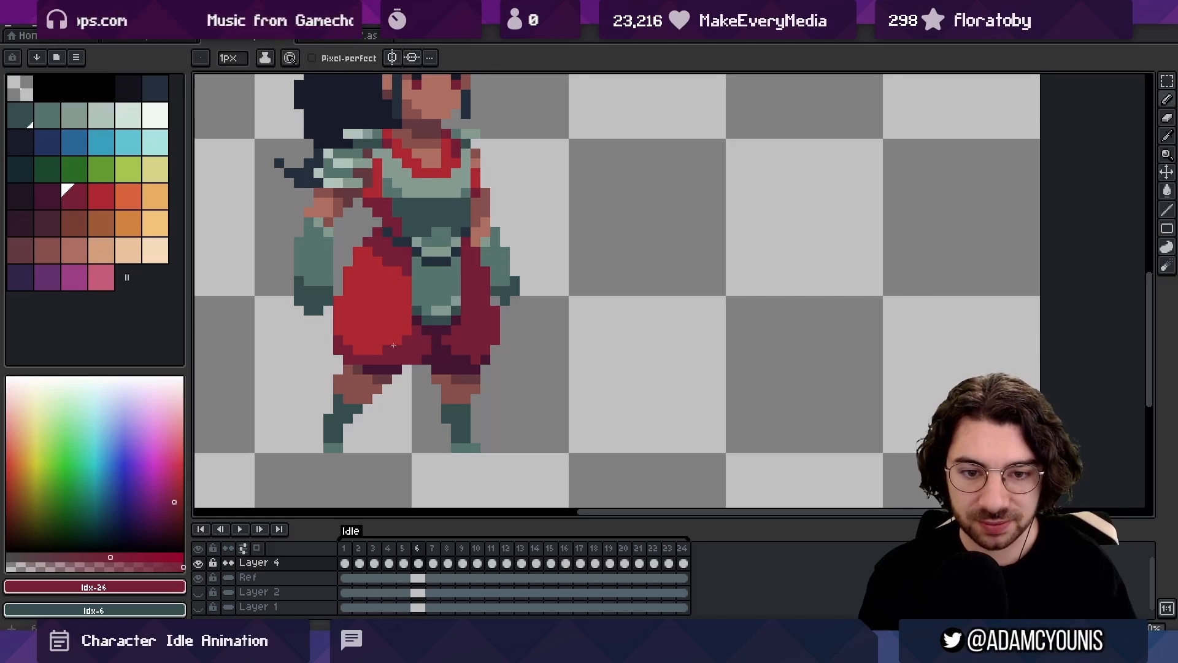
key(z)
scroll(604, 231, down, 5)
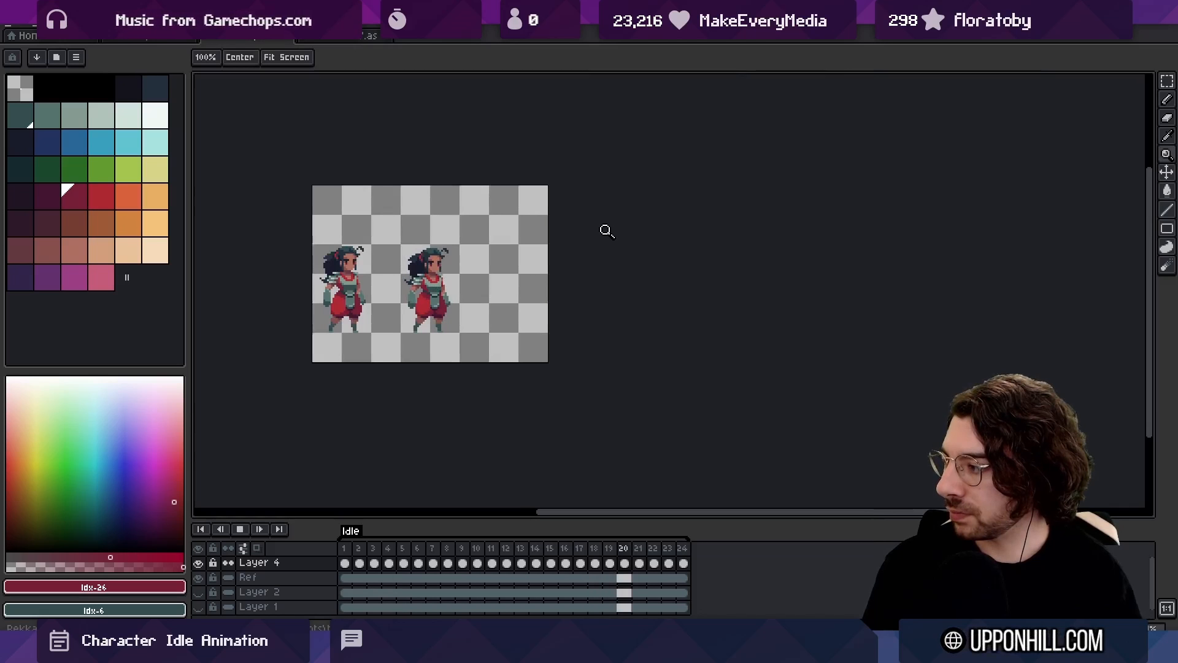
scroll(560, 223, up, 1)
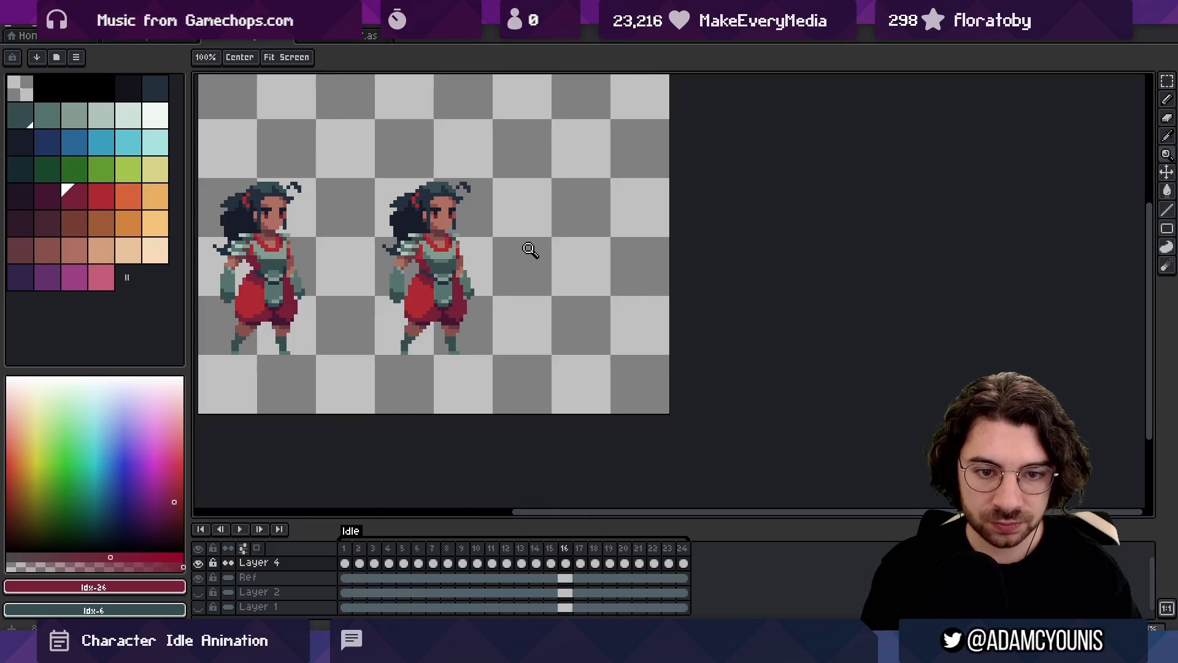
Stop the playback and step between frames 14 and 17 to examine the front glove's movement
key(Return)
key(Right)
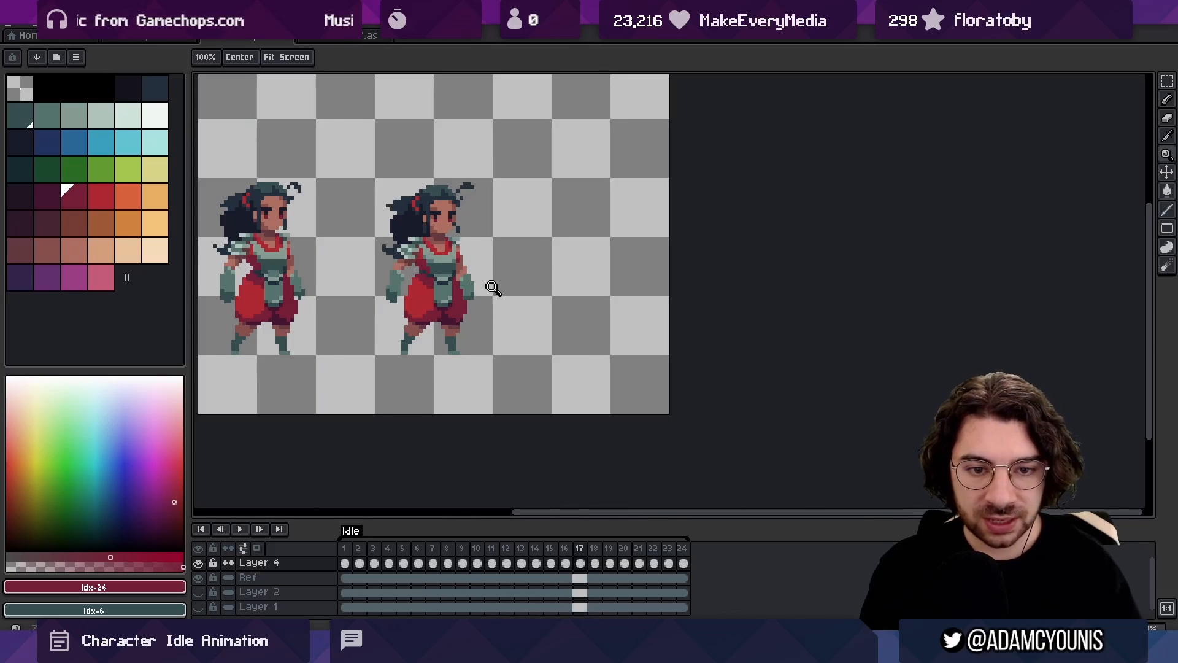
scroll(474, 278, up, 7)
key(m)
key(Left)
key(Left)
key(Left)
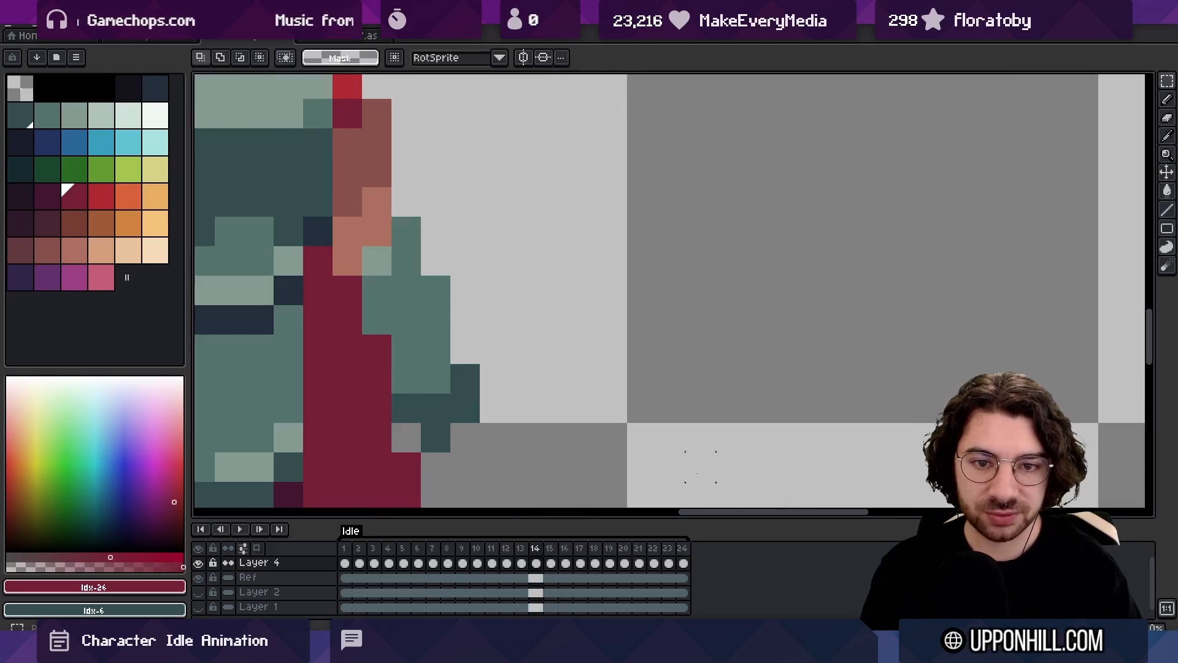
key(Right)
key(Right)
key(Right)
Trim the outer edge pixels of the front forearm and glove in frame 17, comparing it with frames 16 and 18
key(b)
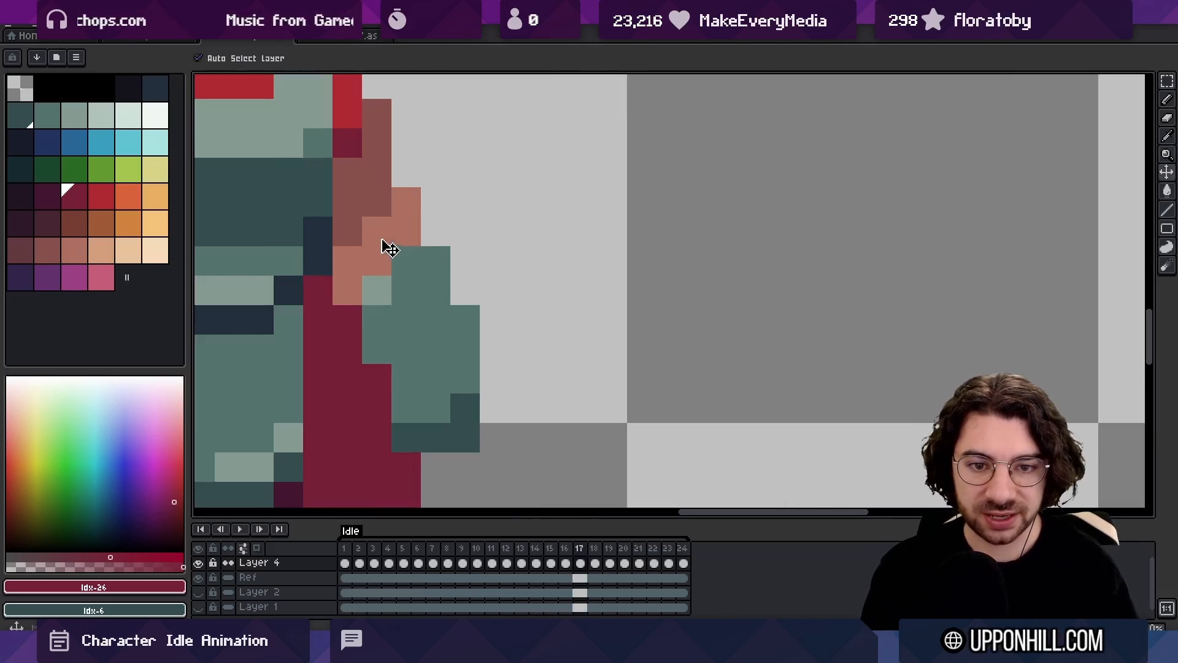
click(438, 261)
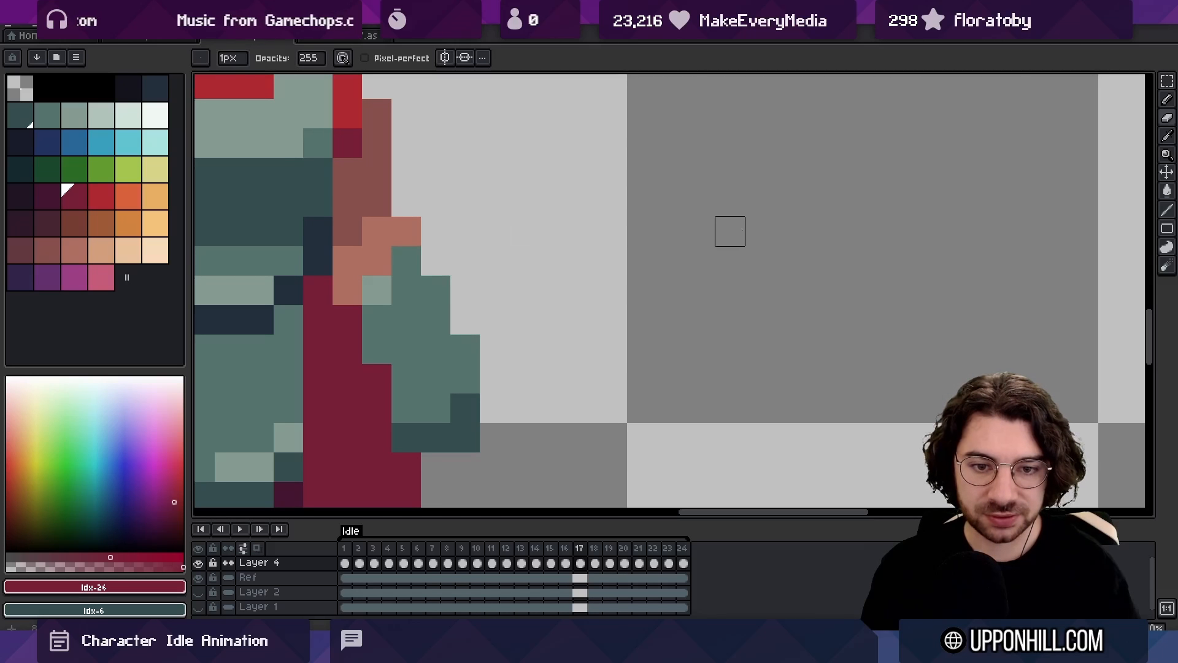
key(Left)
key(Right)
key(Right)
key(Left)
key(Left)
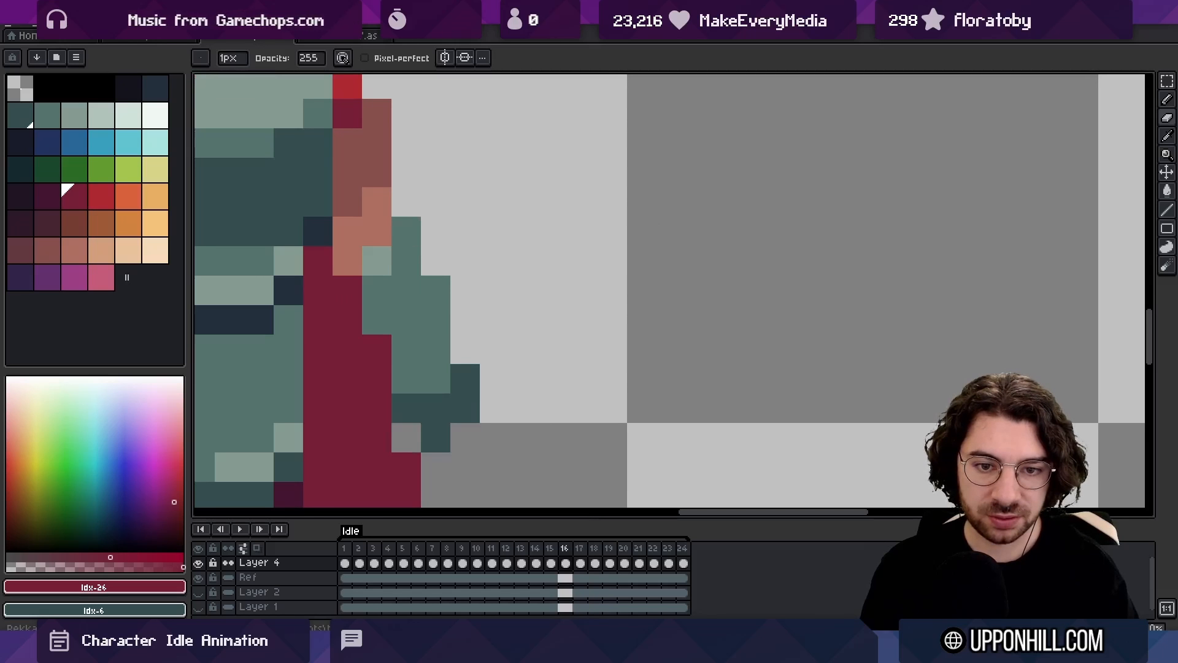
key(Right)
key(Right)
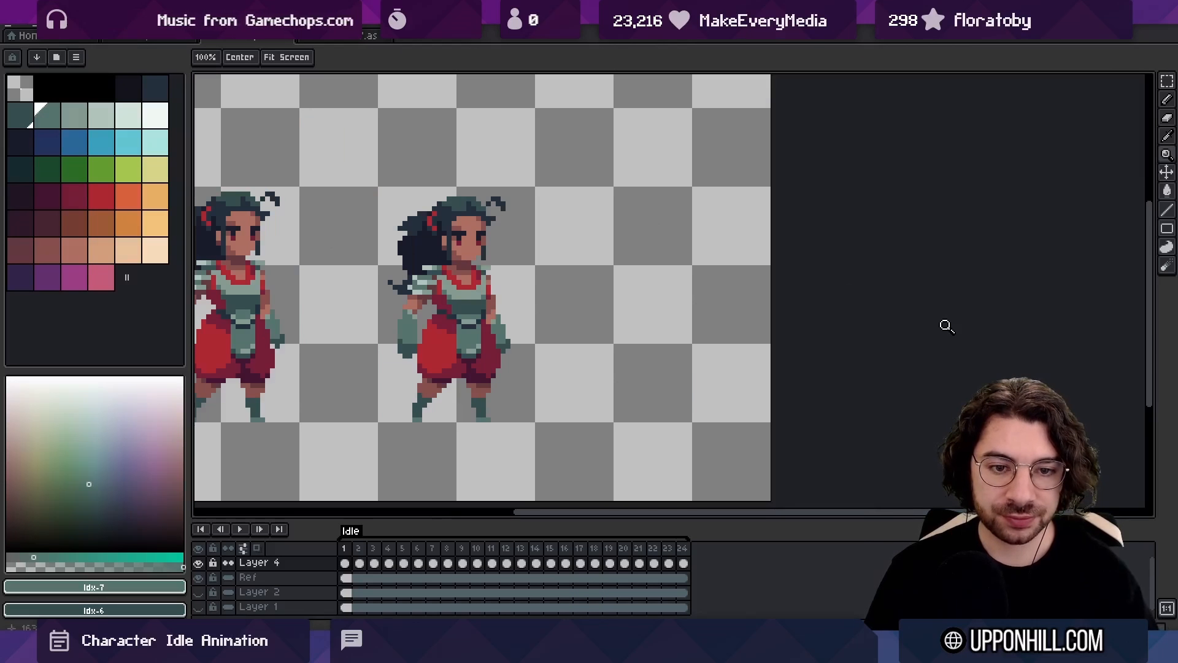
Play back the idle loop, stop it and compare frames 2 to 5
key(Return)
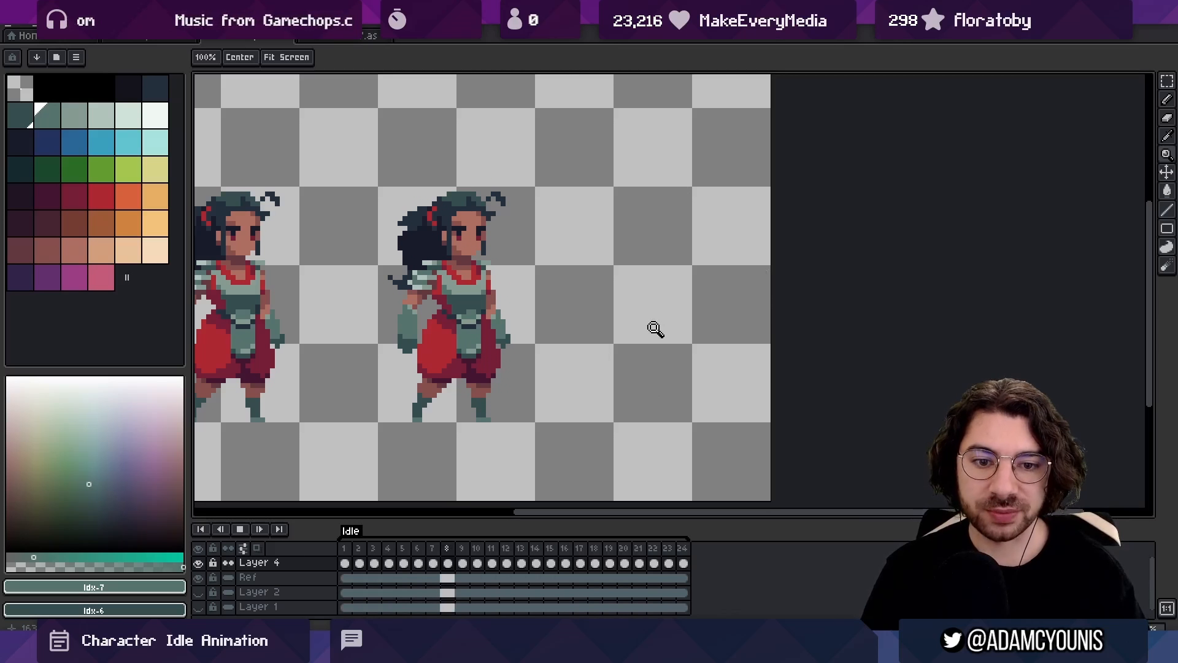
key(Return)
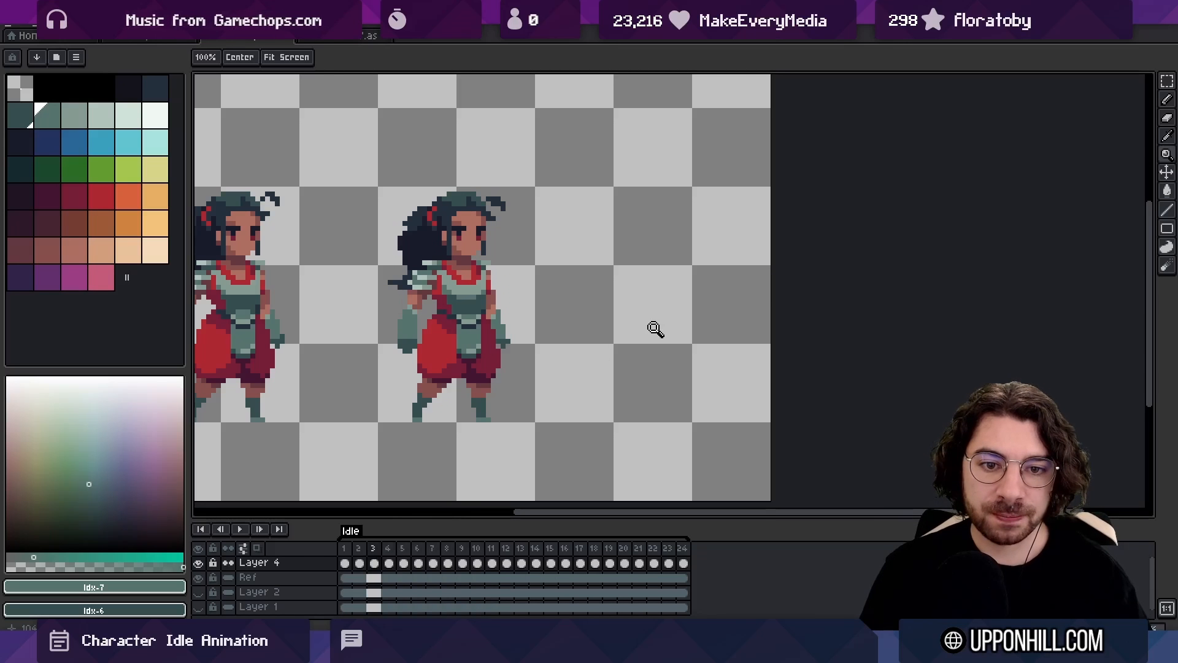
key(Left)
key(Right)
key(Right)
key(Right)
key(Left)
key(Left)
key(Right)
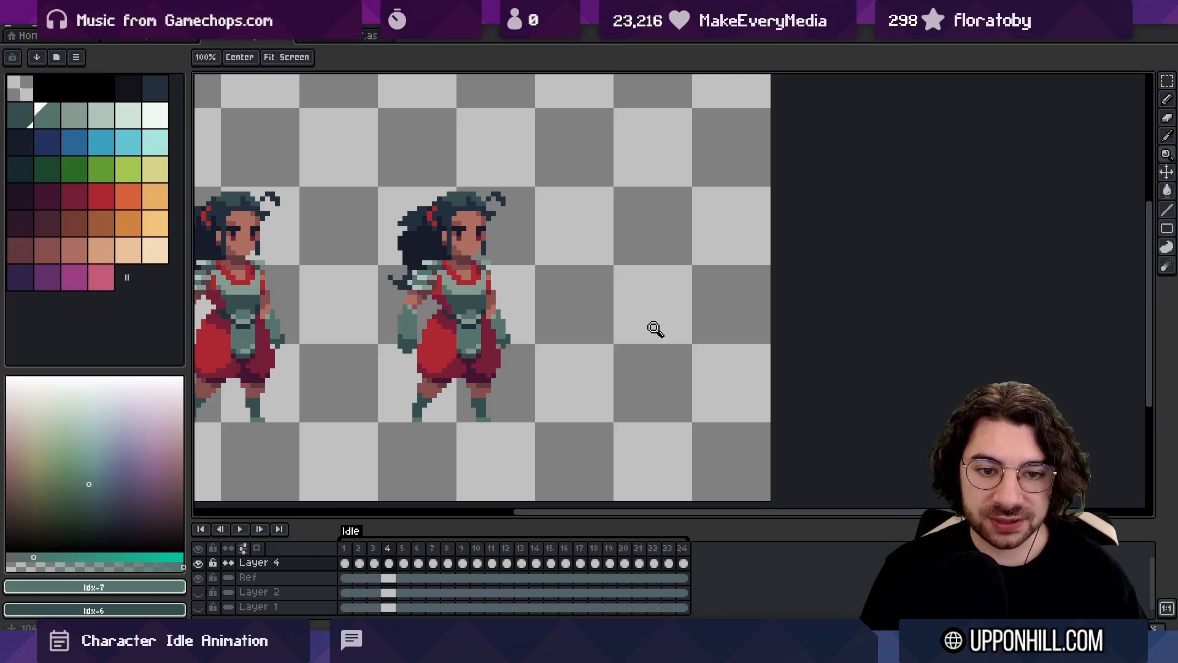
Delete frames 4 to 14 from the animation and rename the Idle tag to Breathe
drag(394, 551, 555, 546)
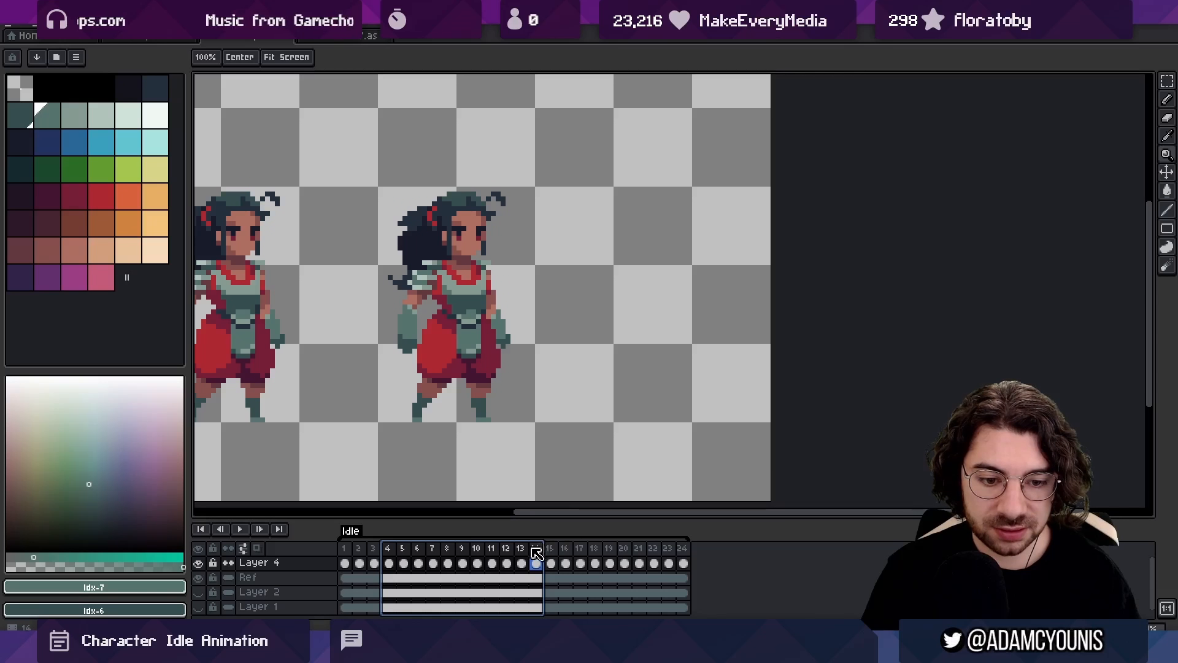
key(Delete)
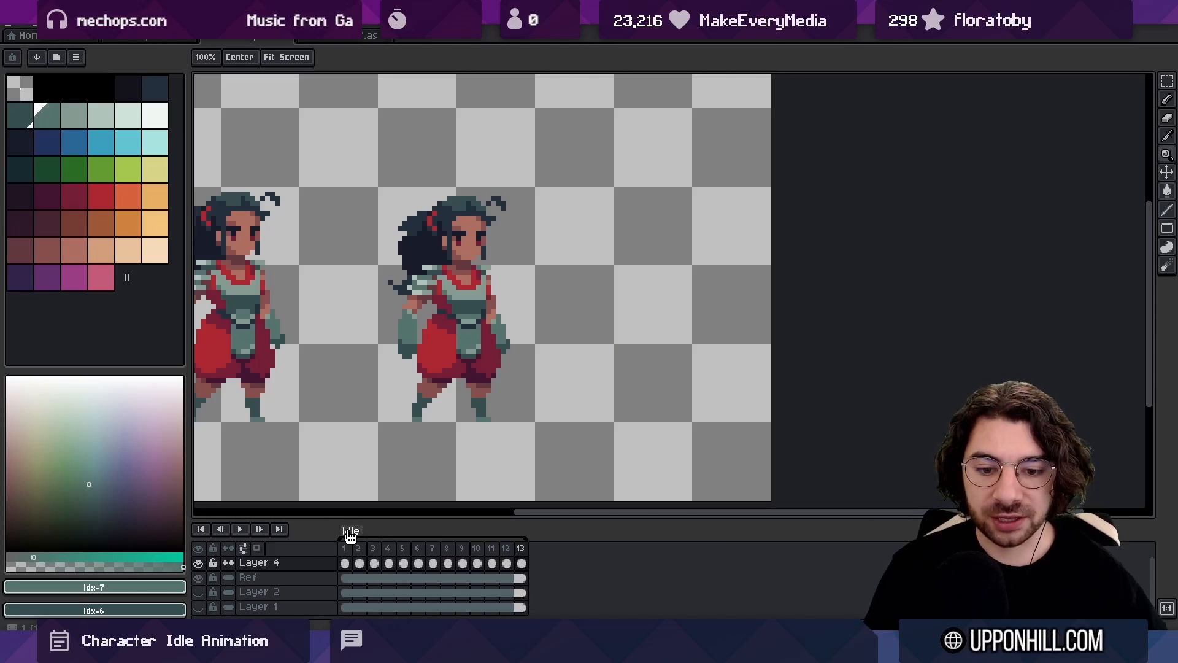
double_click(350, 532)
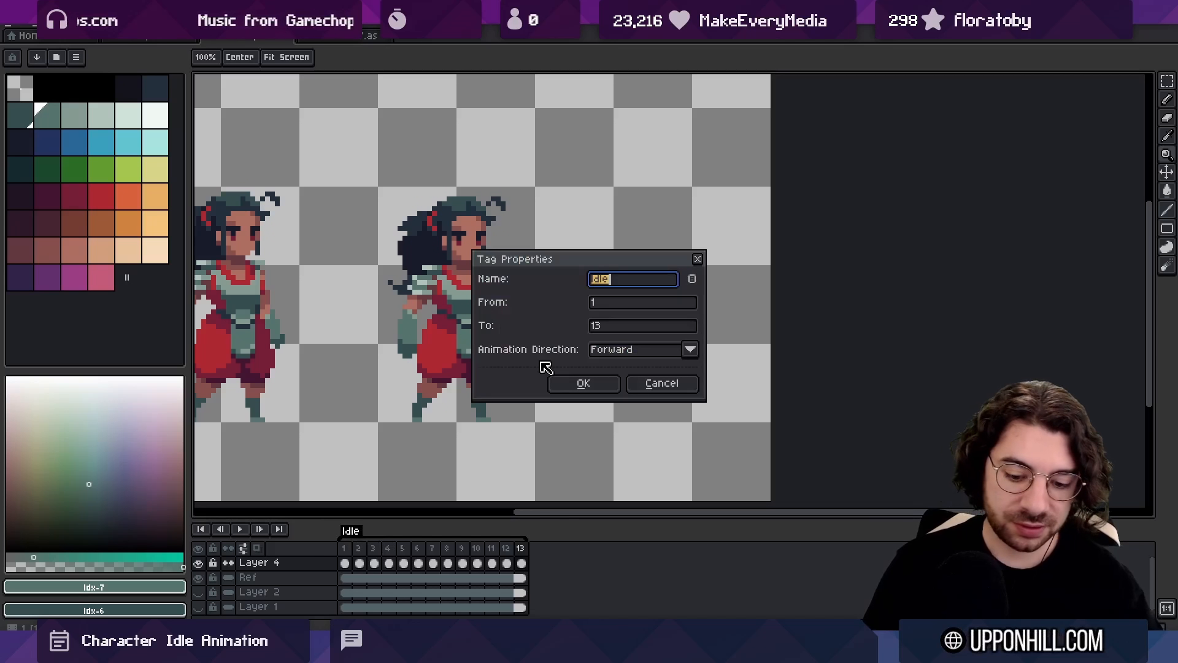
key(Return)
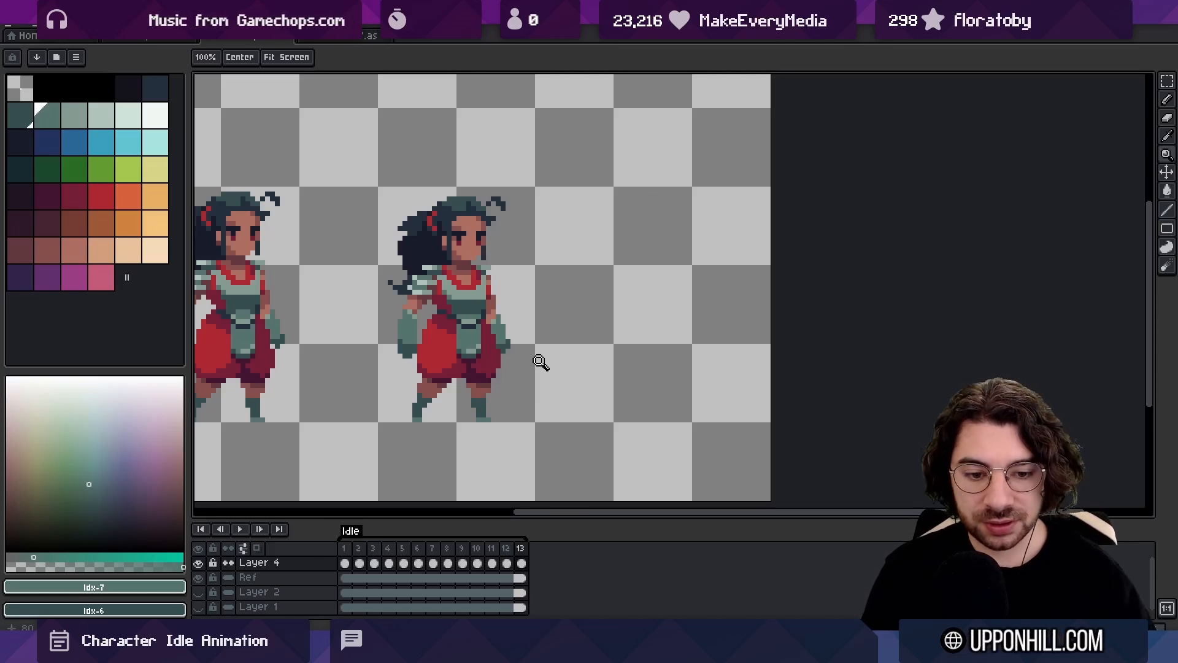
Move frames 1 to 3 to the end of the timeline
click(347, 548)
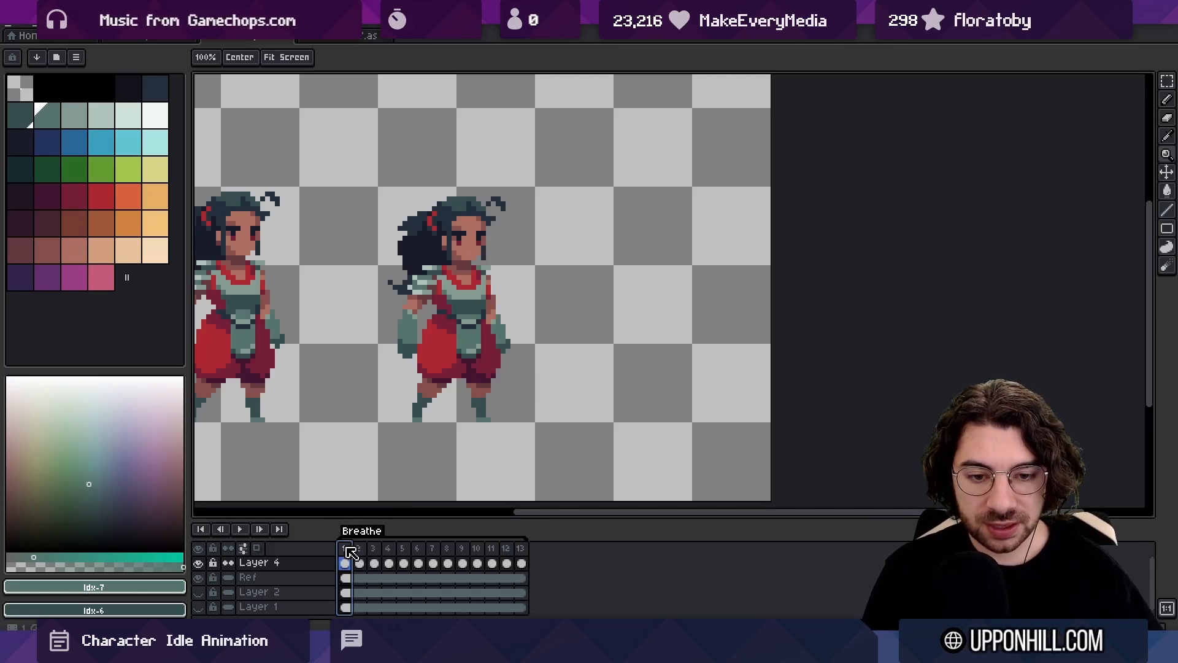
click(387, 547)
click(401, 548)
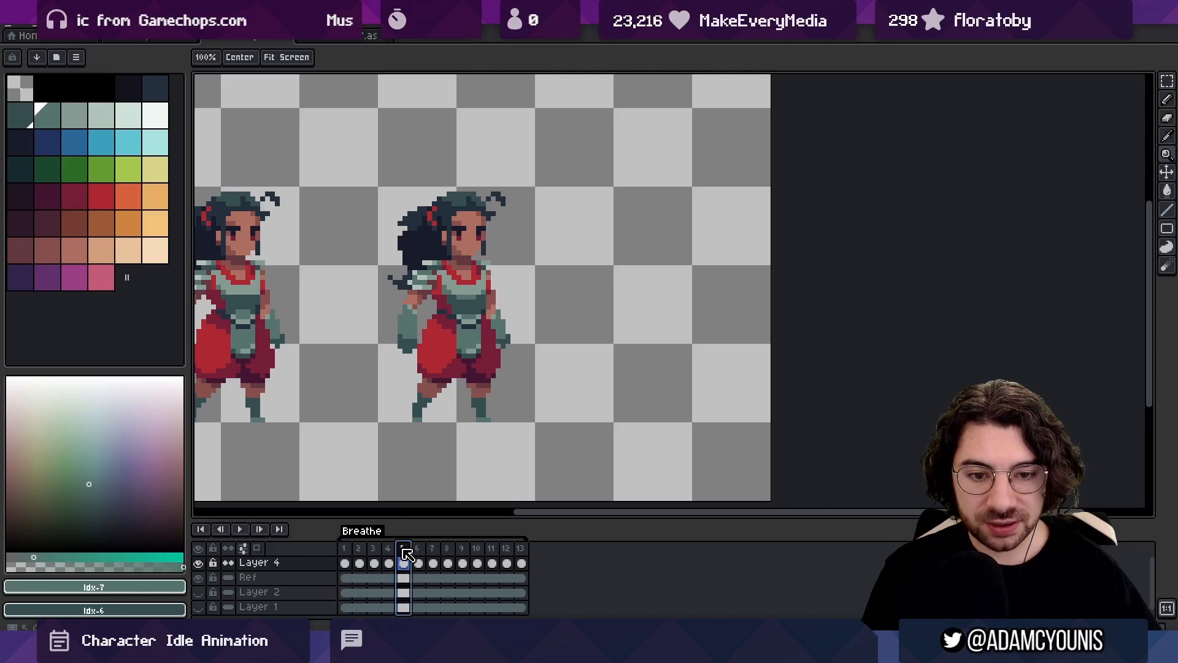
click(387, 548)
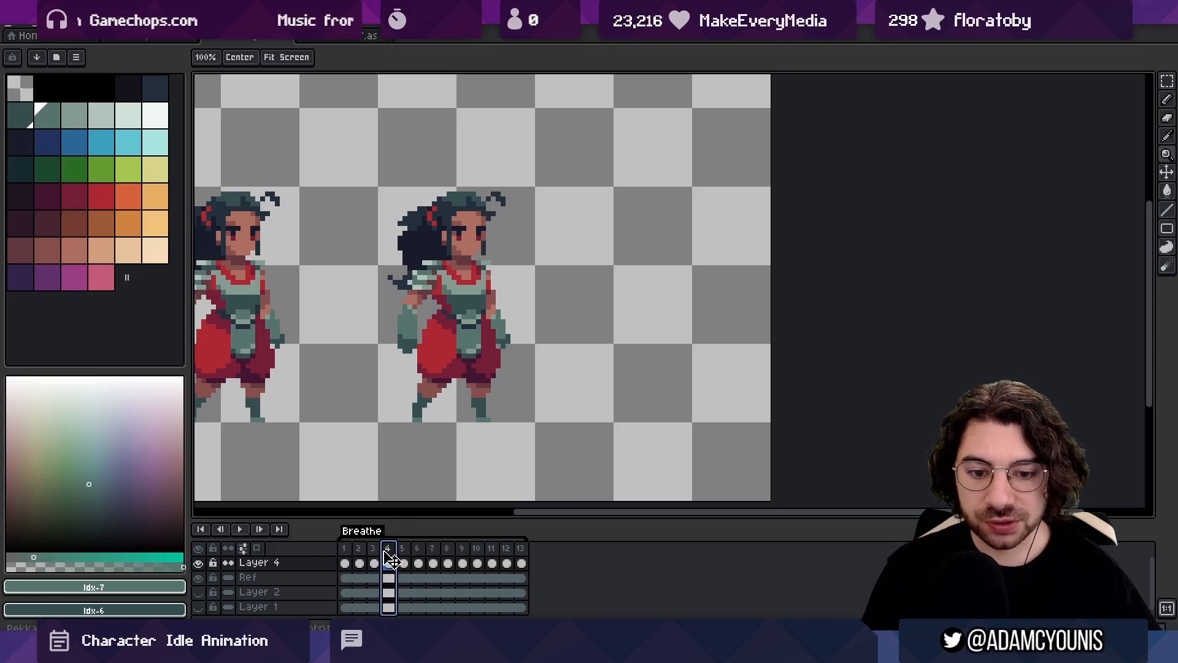
drag(379, 551, 349, 546)
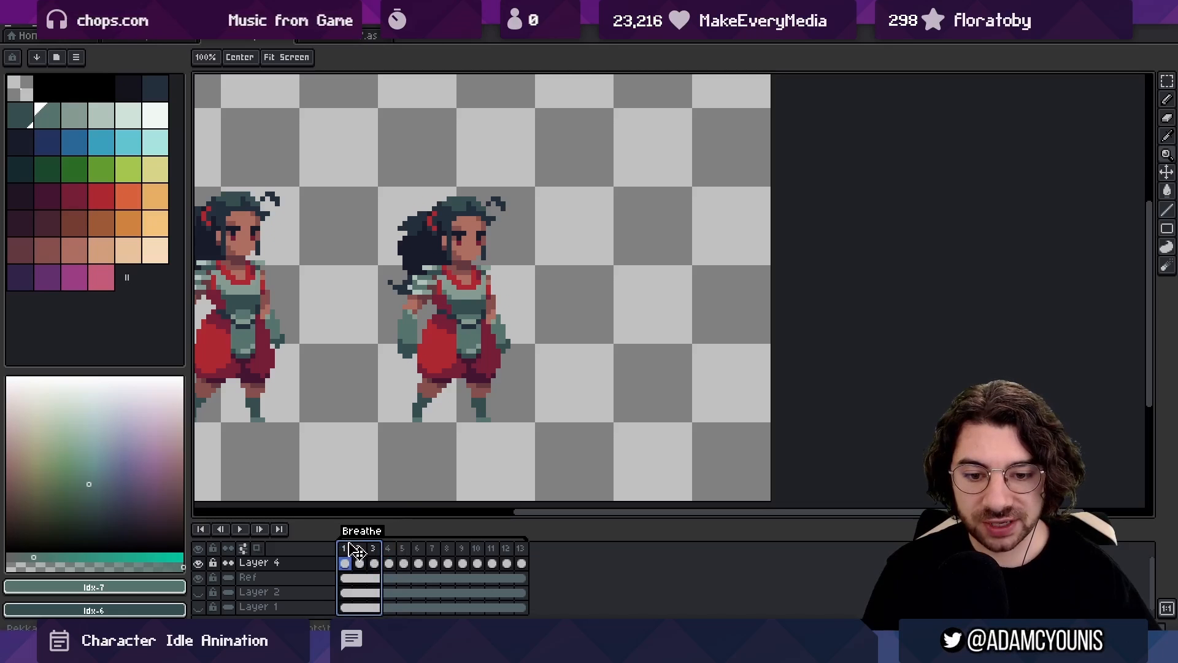
drag(544, 554, 539, 551)
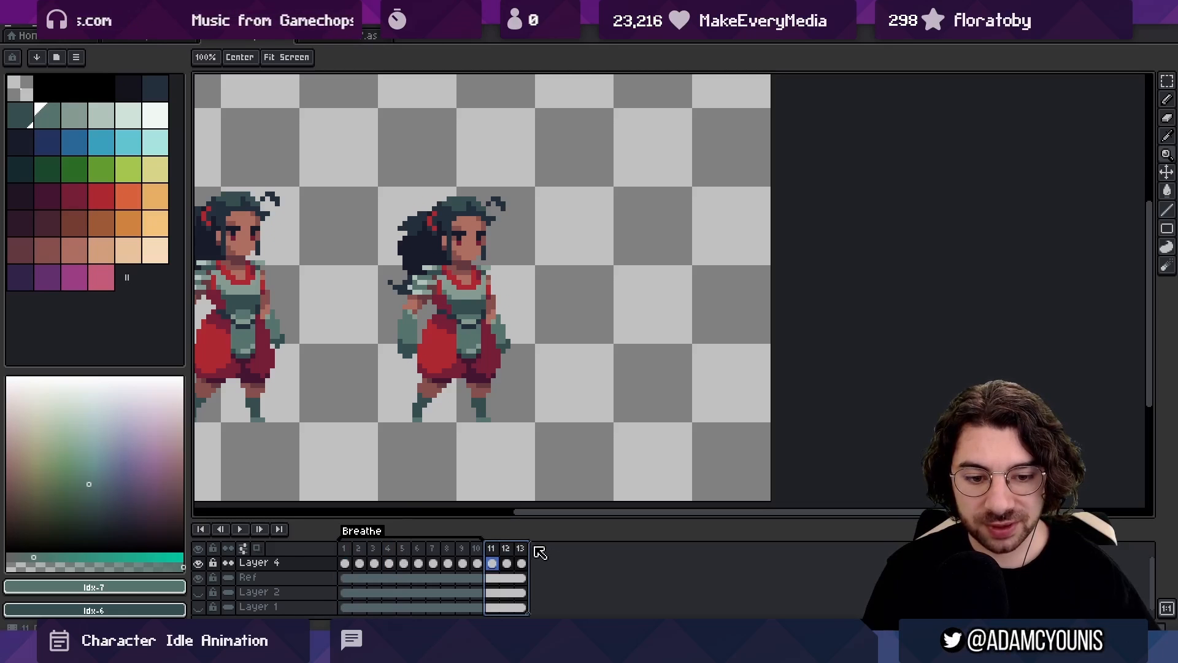
Set the end frame of the Breathe tag to 13
double_click(380, 535)
double_click(644, 327)
text(13)
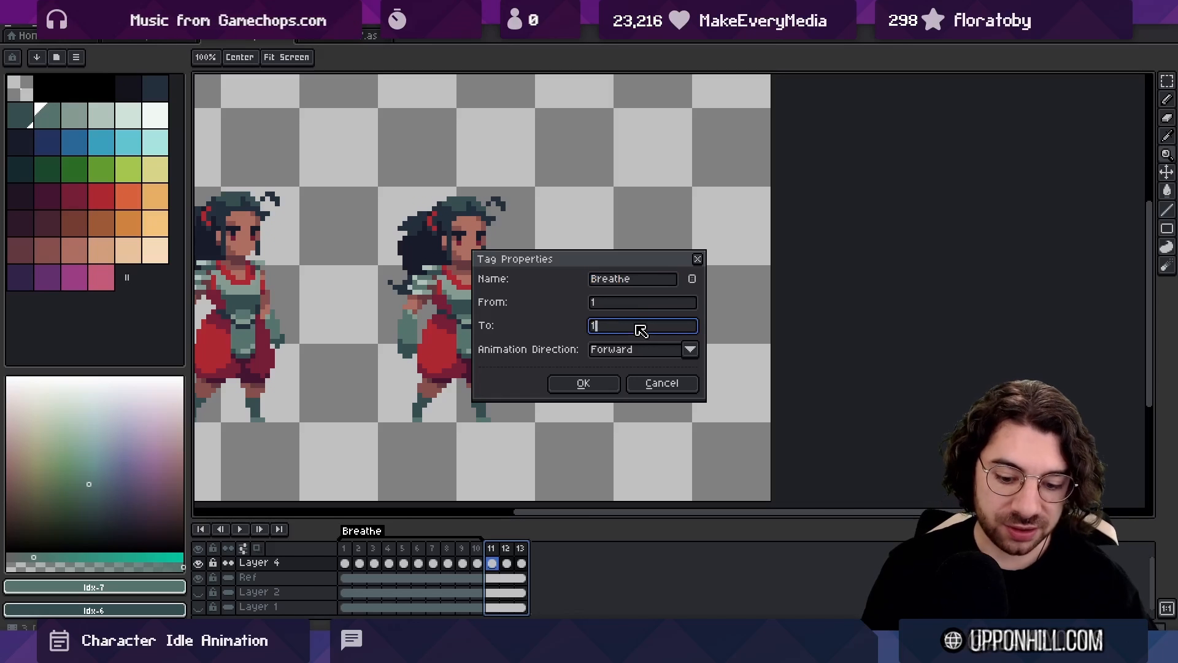
key(Return)
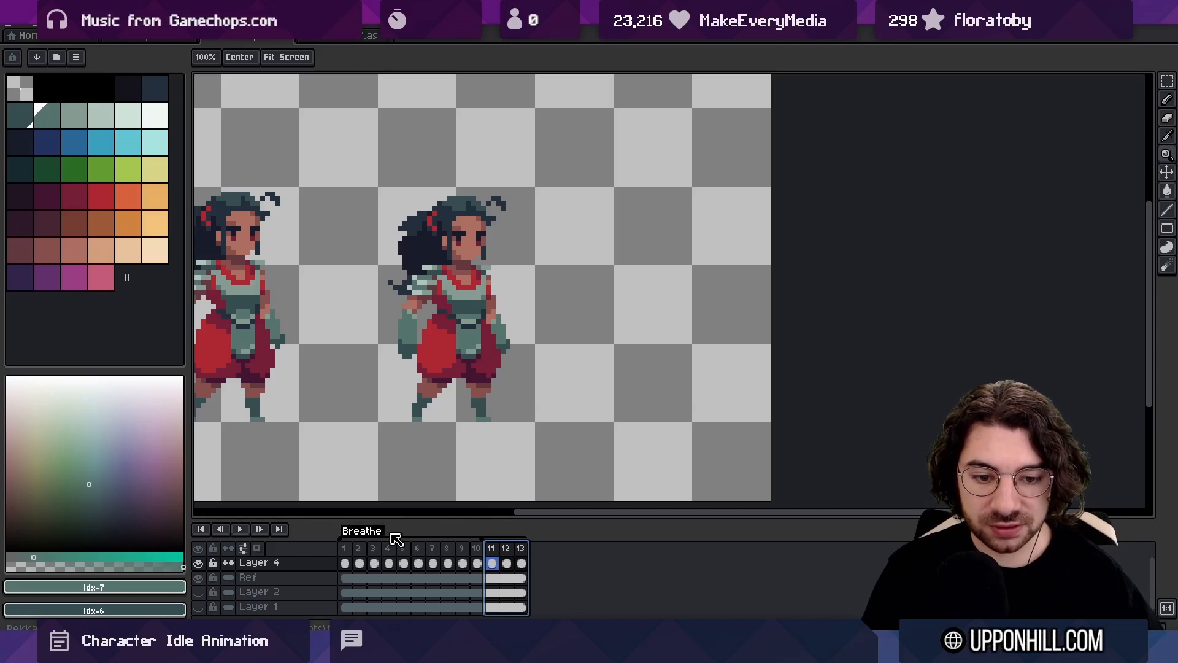
Play the Breathe loop from its first frame and stop it
click(403, 562)
click(351, 559)
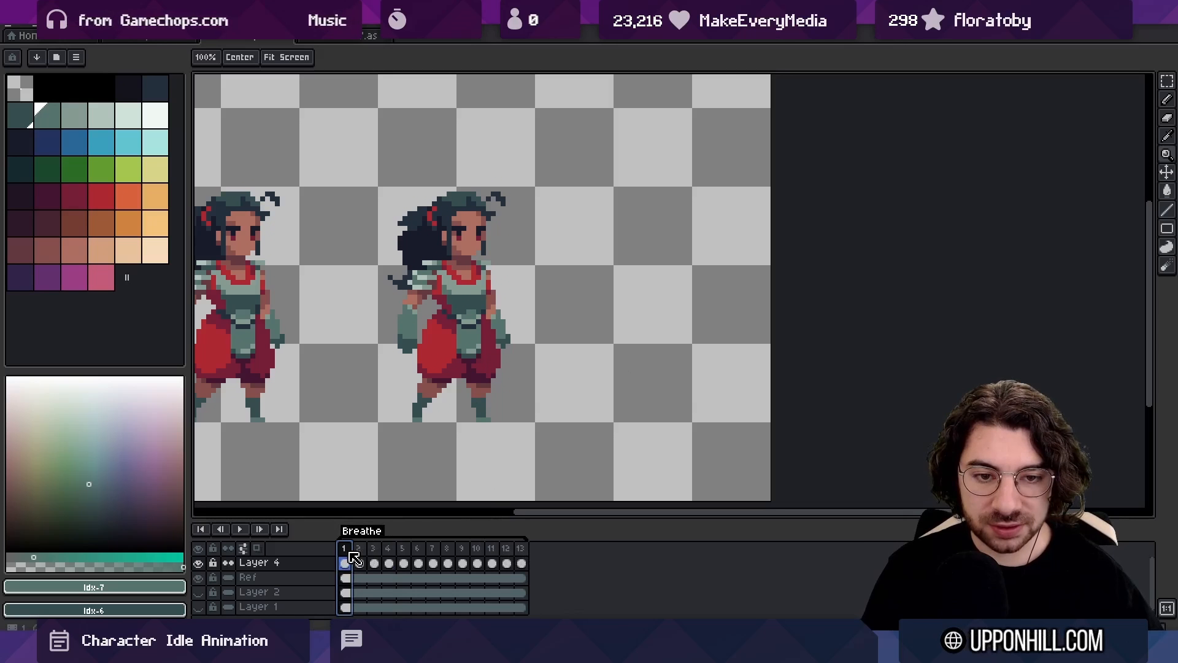
key(Return)
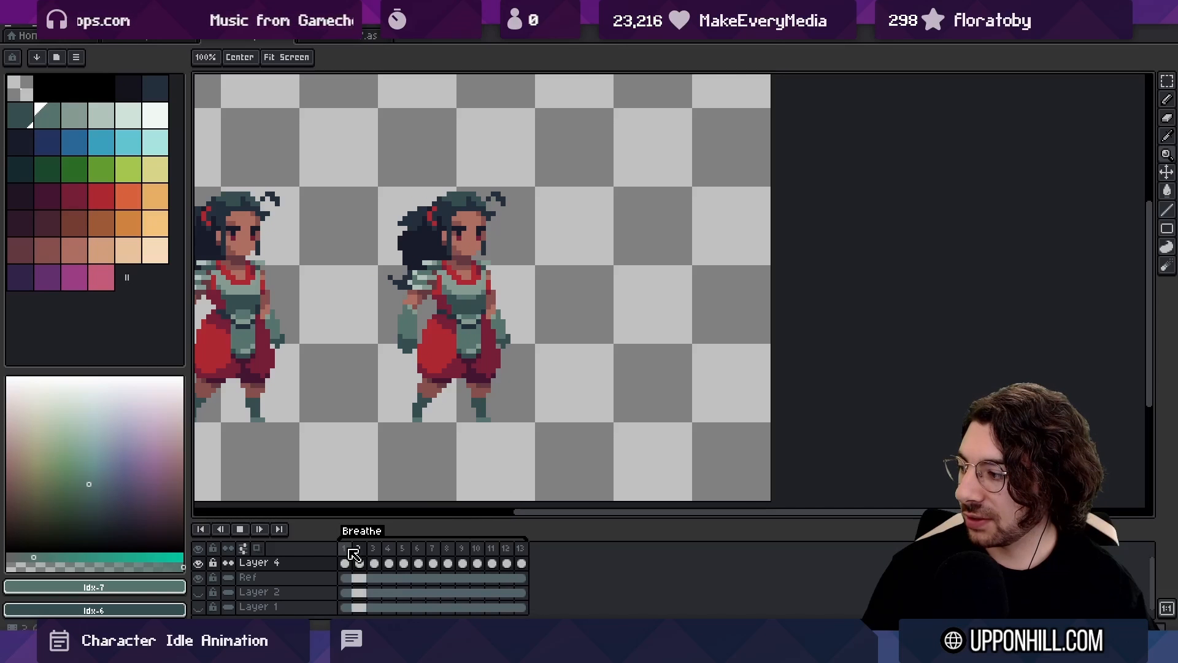
key(Return)
Insert a duplicate of the first frame at the start of the timeline and tag only frame 1 as Idle
click(350, 550)
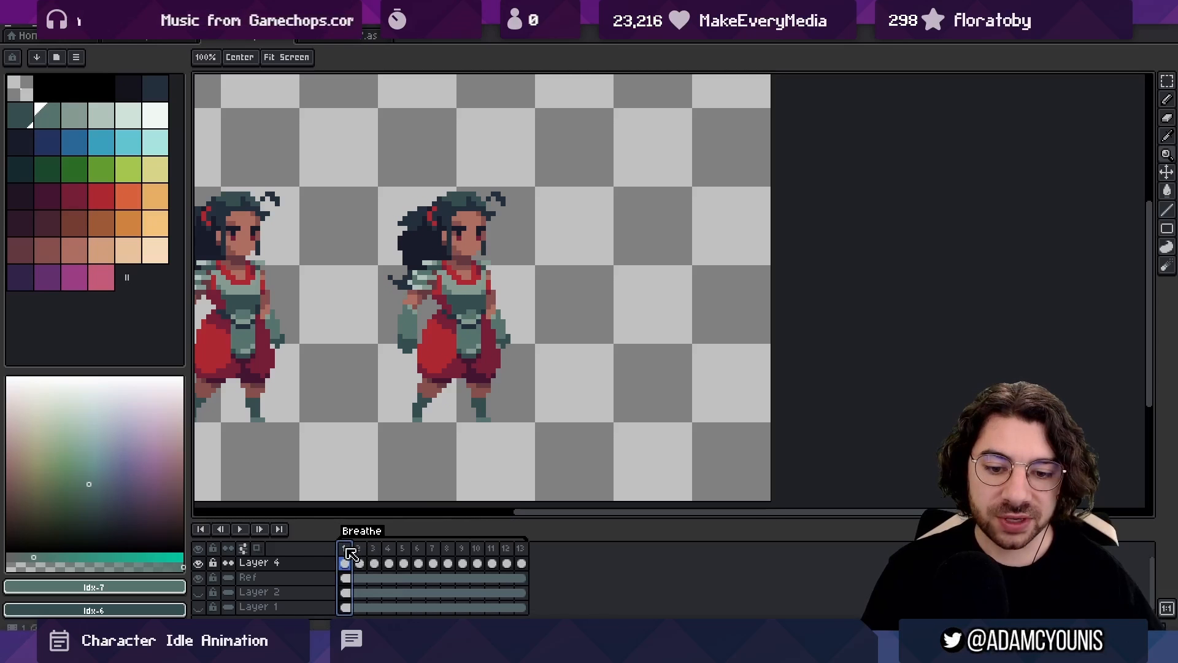
key(ctrl+v)
right_click(352, 554)
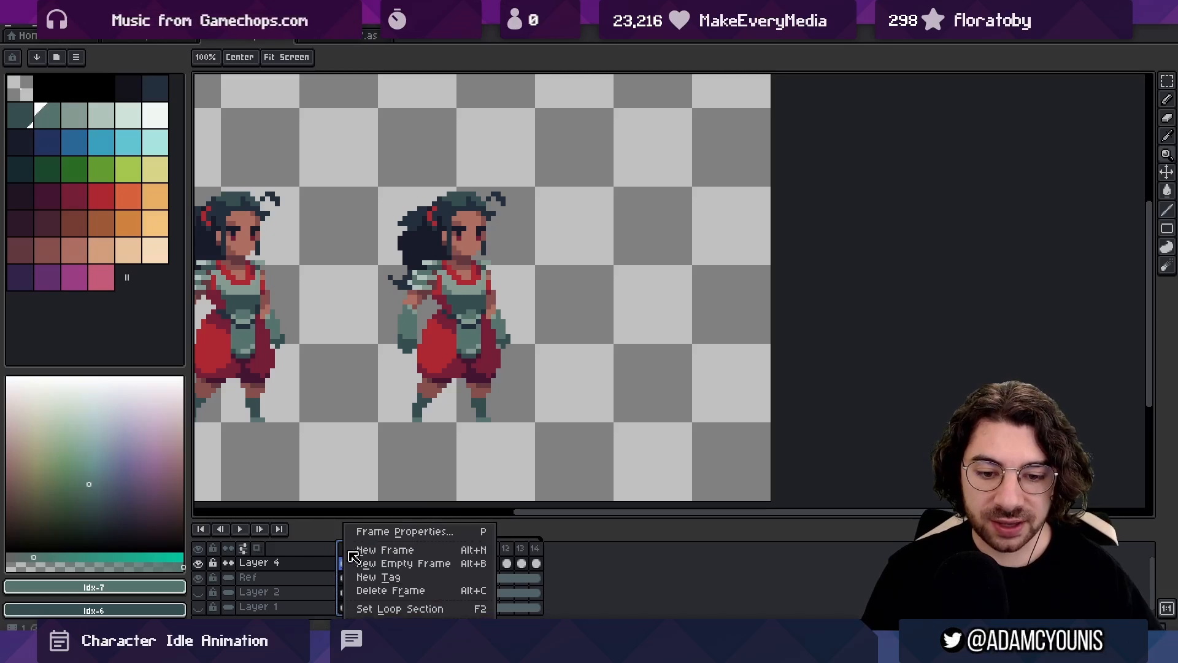
click(396, 575)
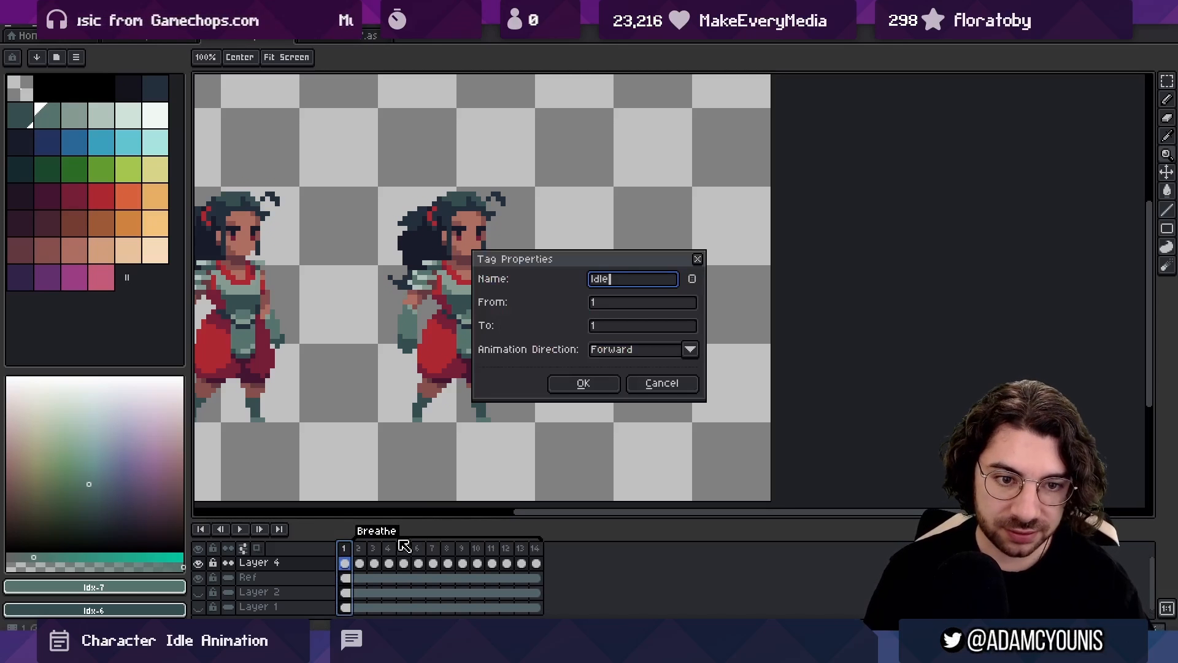
key(Return)
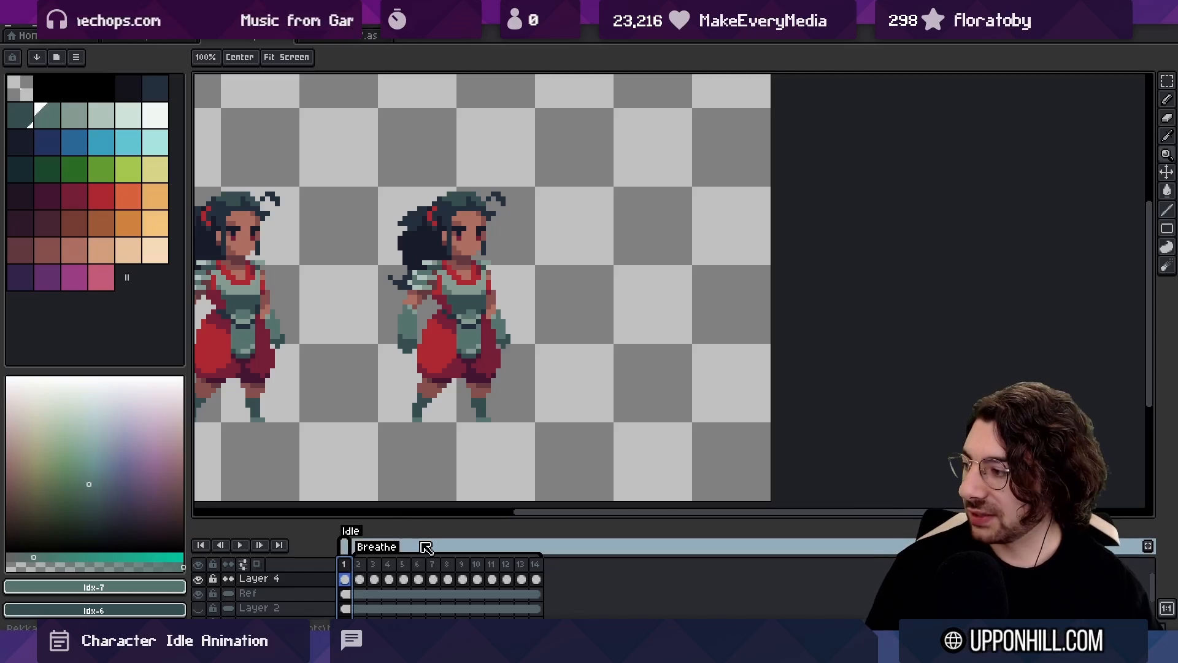
Play the Idle section, undo the extra frames inserted into it, and check Breathe frames 2 to 14 against the Idle frame
key(Return)
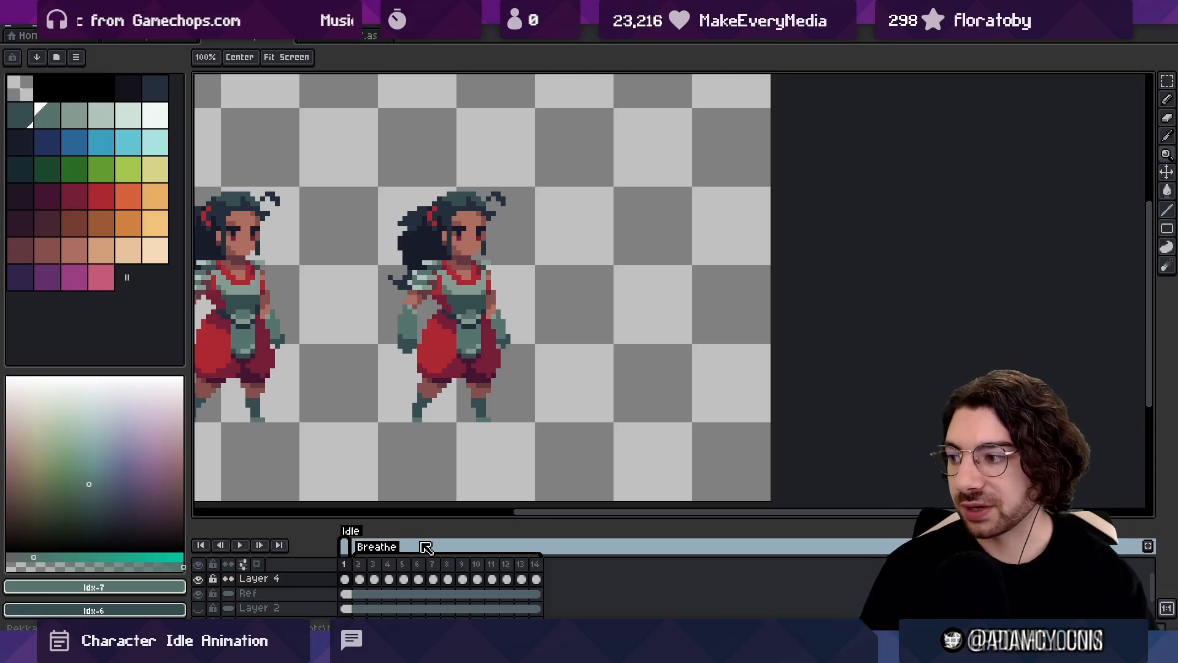
scroll(698, 278, down, 1)
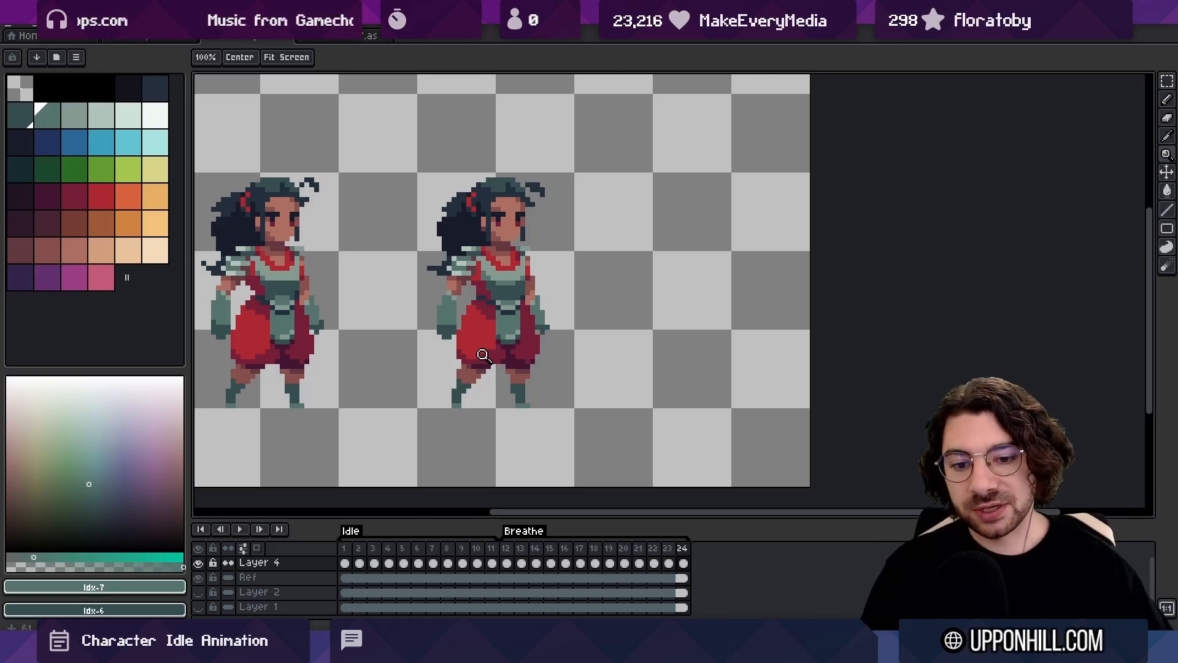
key(ctrl+z)
key(ctrl+z)
key(ctrl+z)
key(ctrl+z)
key(ctrl+z)
key(ctrl+z)
key(ctrl+z)
key(ctrl+z)
key(ctrl+z)
key(ctrl+z)
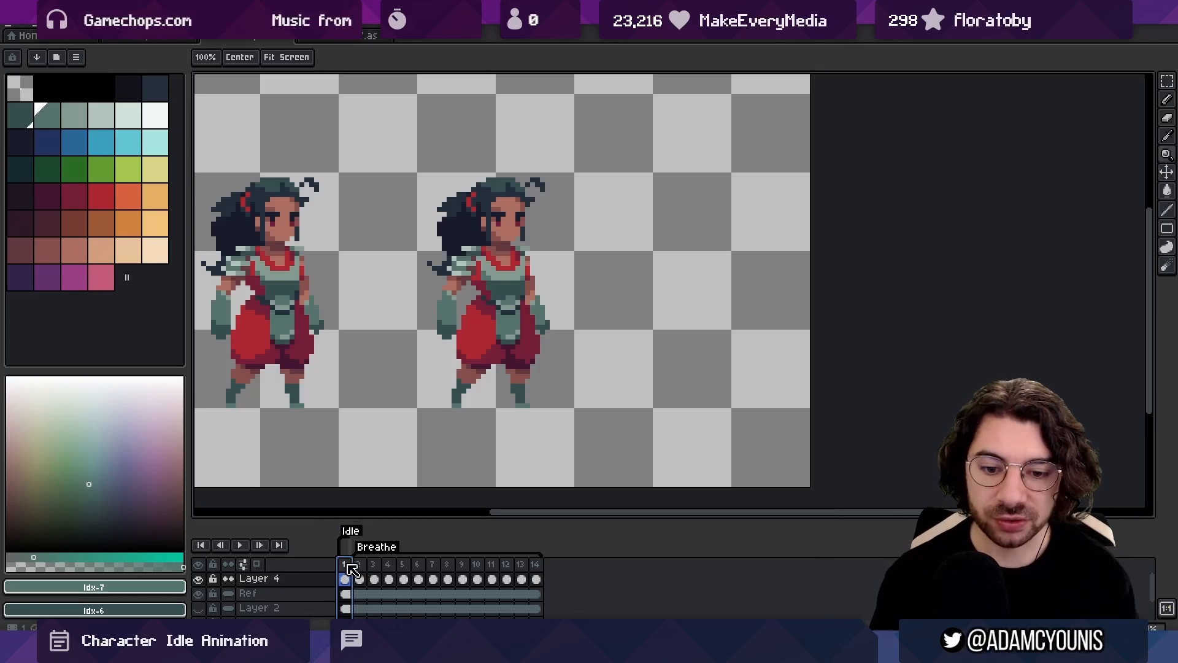
drag(365, 568, 699, 572)
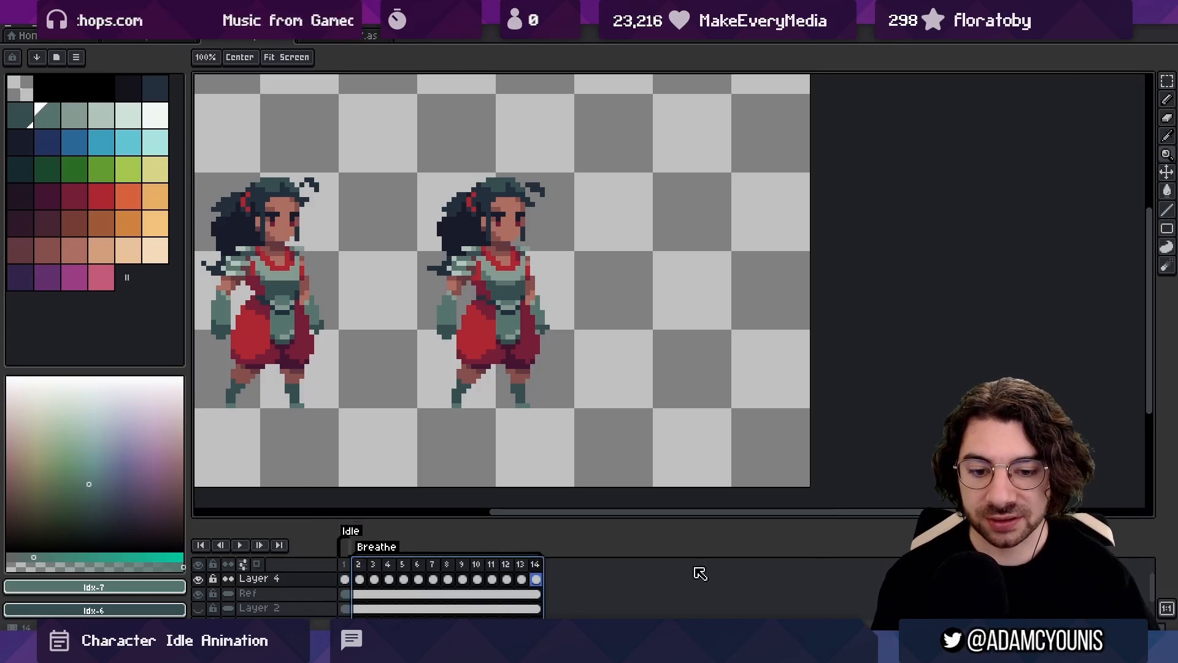
click(346, 578)
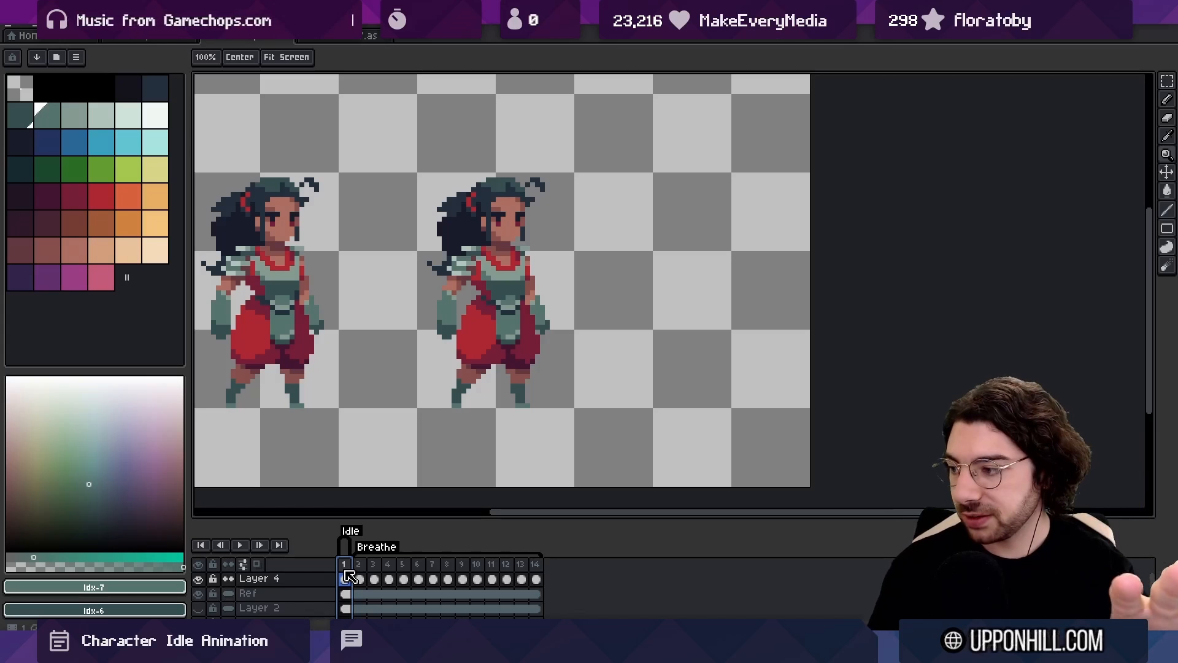
Step back and forward through the edit history between the 24-frame Idle timeline and the version split into Idle and Breathe
scroll(376, 582, down, 1)
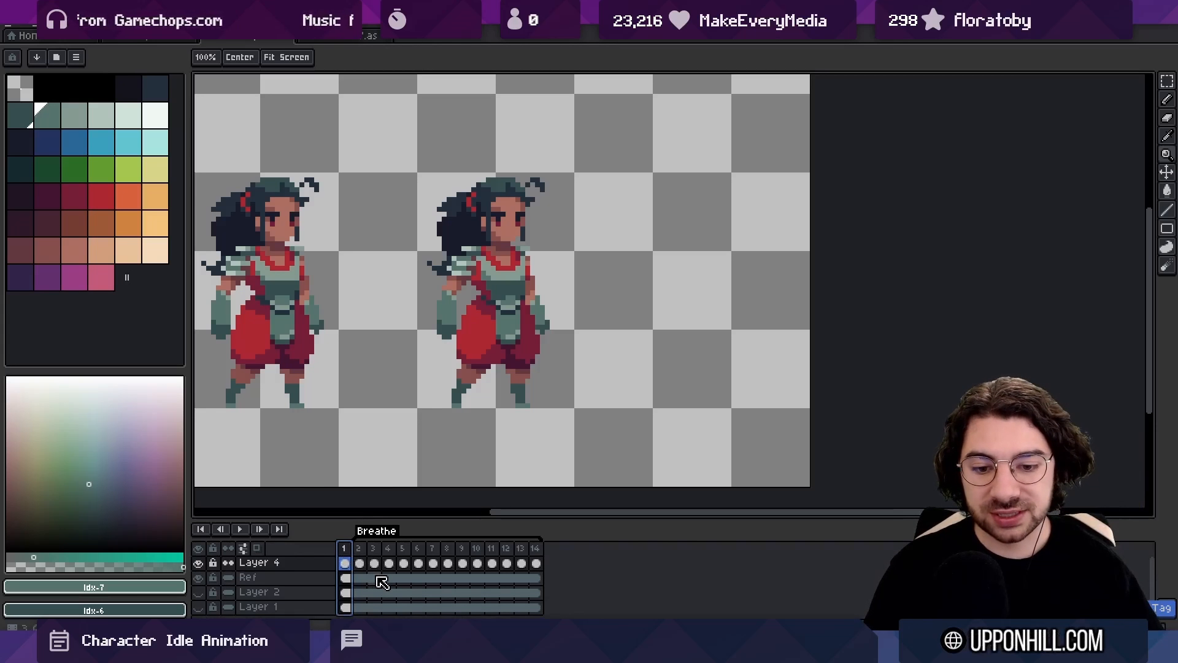
key(ctrl+z)
key(ctrl+z)
key(ctrl+z)
key(ctrl+z)
key(ctrl+z)
key(ctrl+z)
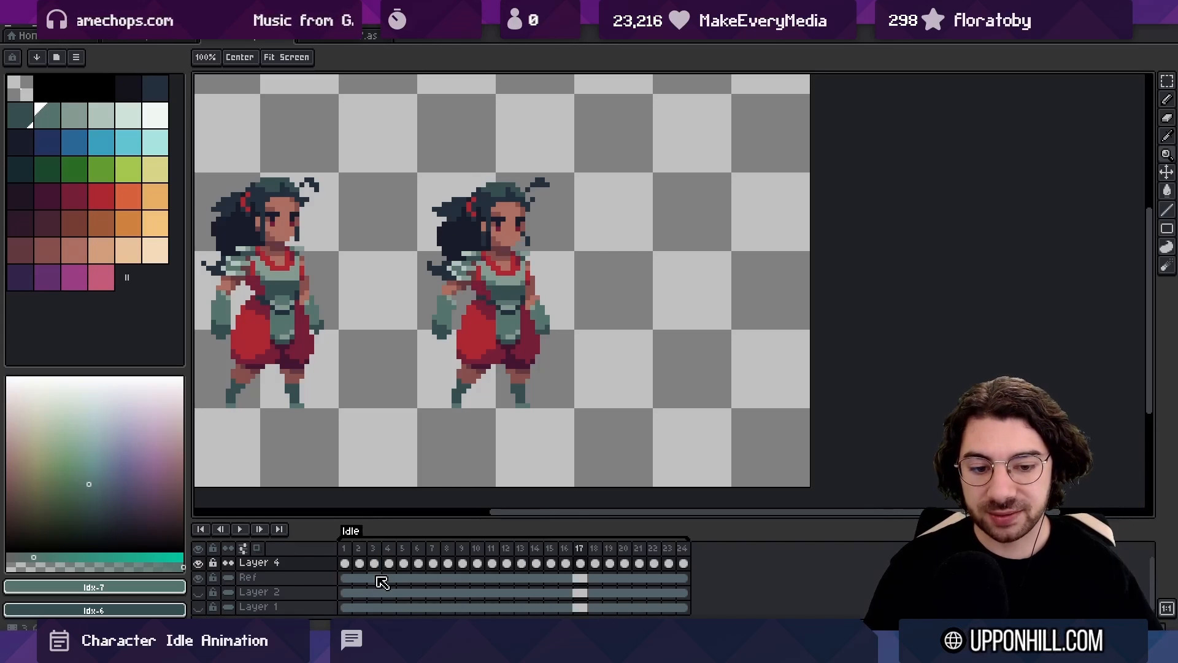
key(ctrl+y)
key(ctrl+y)
key(ctrl+y)
key(ctrl+y)
key(ctrl+y)
key(ctrl+y)
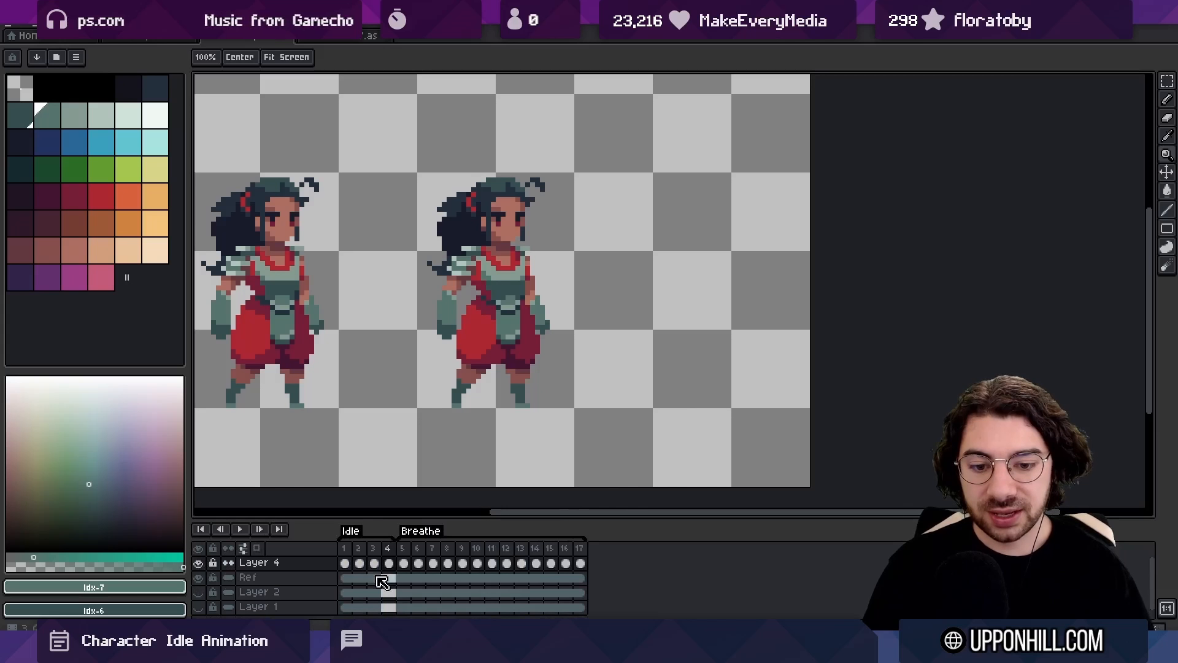
key(ctrl+y)
key(ctrl+y)
key(ctrl+y)
key(ctrl+y)
key(ctrl+y)
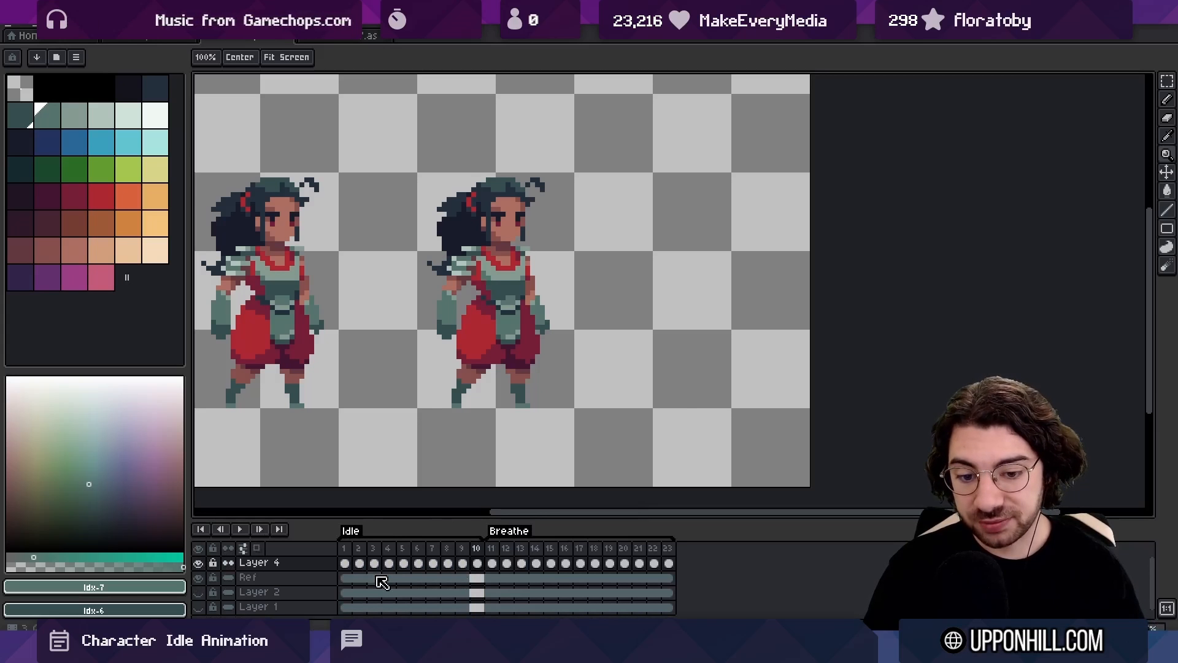
key(ctrl+z)
key(ctrl+z)
key(ctrl+z)
key(ctrl+z)
key(ctrl+z)
key(ctrl+z)
key(ctrl+z)
key(ctrl+z)
key(ctrl+z)
key(ctrl+z)
key(ctrl+z)
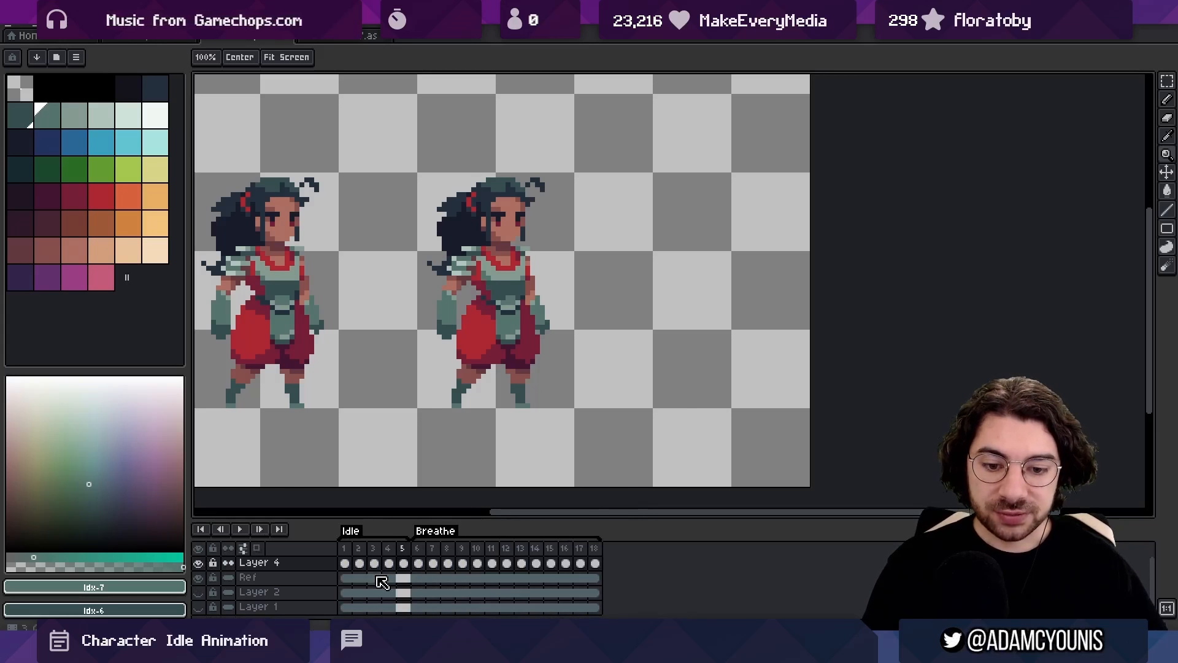
Hide the Ref layer and set the canvas width to 96 px, trimming both sides equally
click(198, 594)
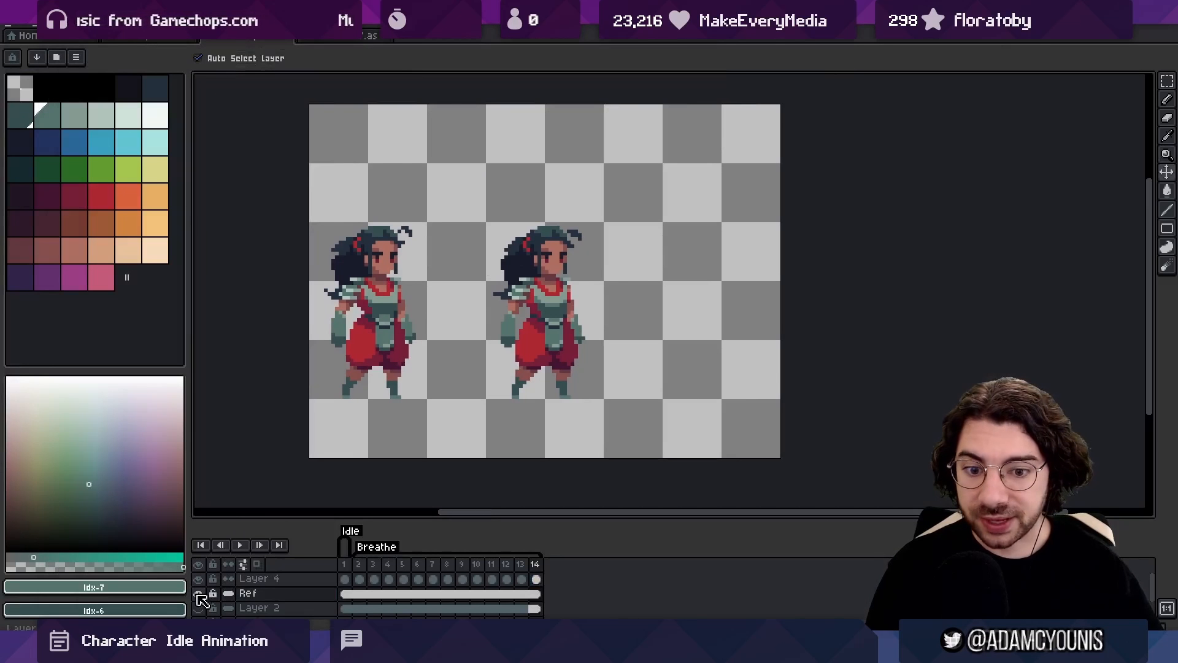
key(alt+s)
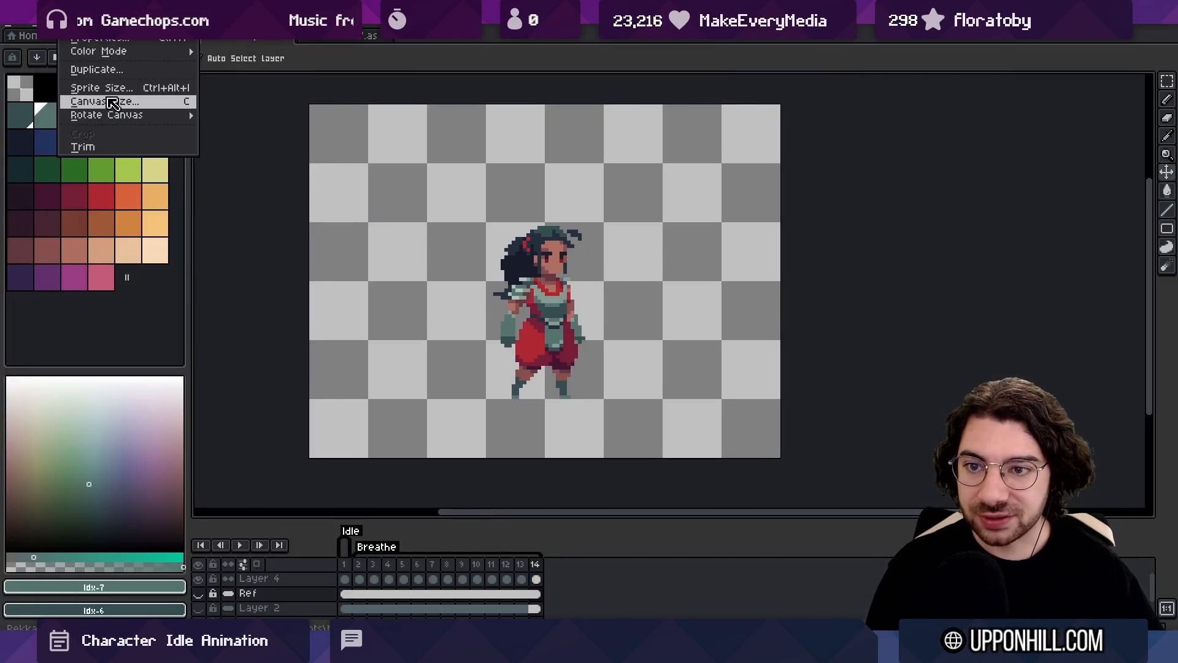
click(113, 102)
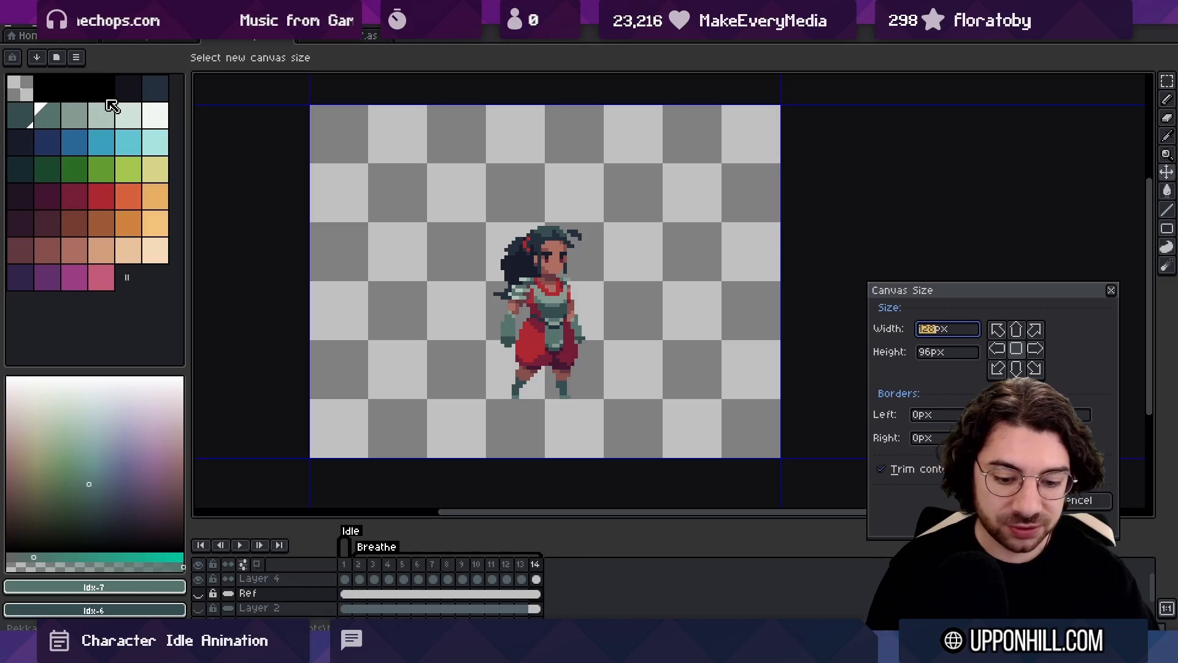
text(96)
key(Return)
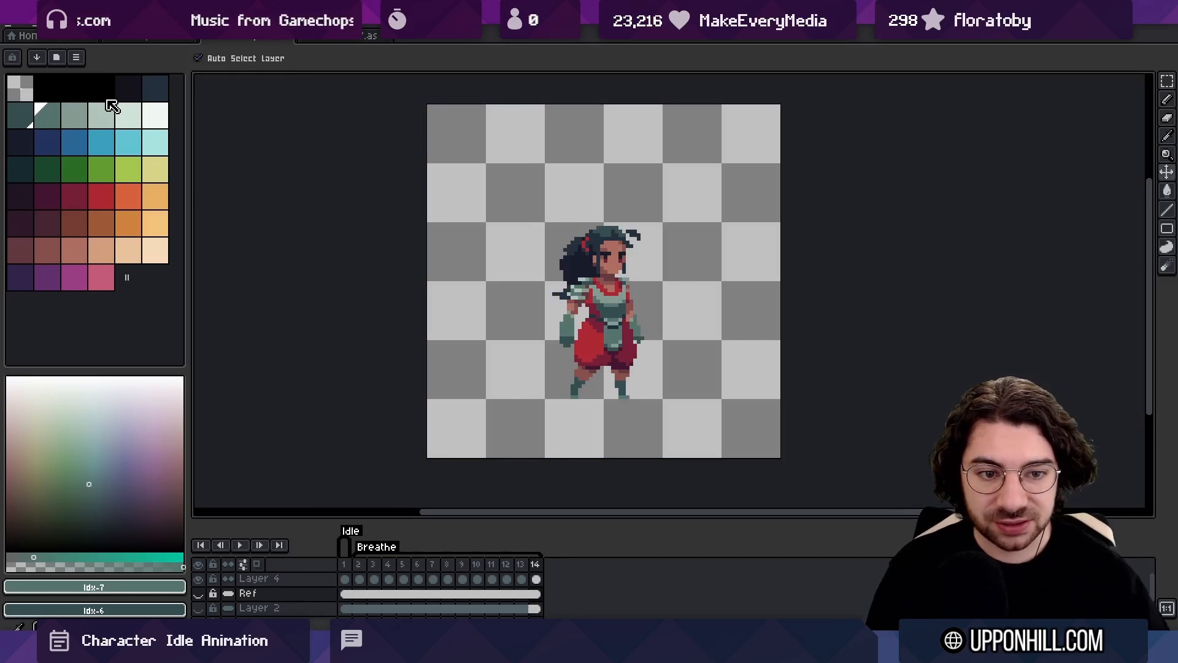
Go to the Idle frame and export each tag as its own PNG sprite sheet
key(Right)
drag(610, 287, 523, 296)
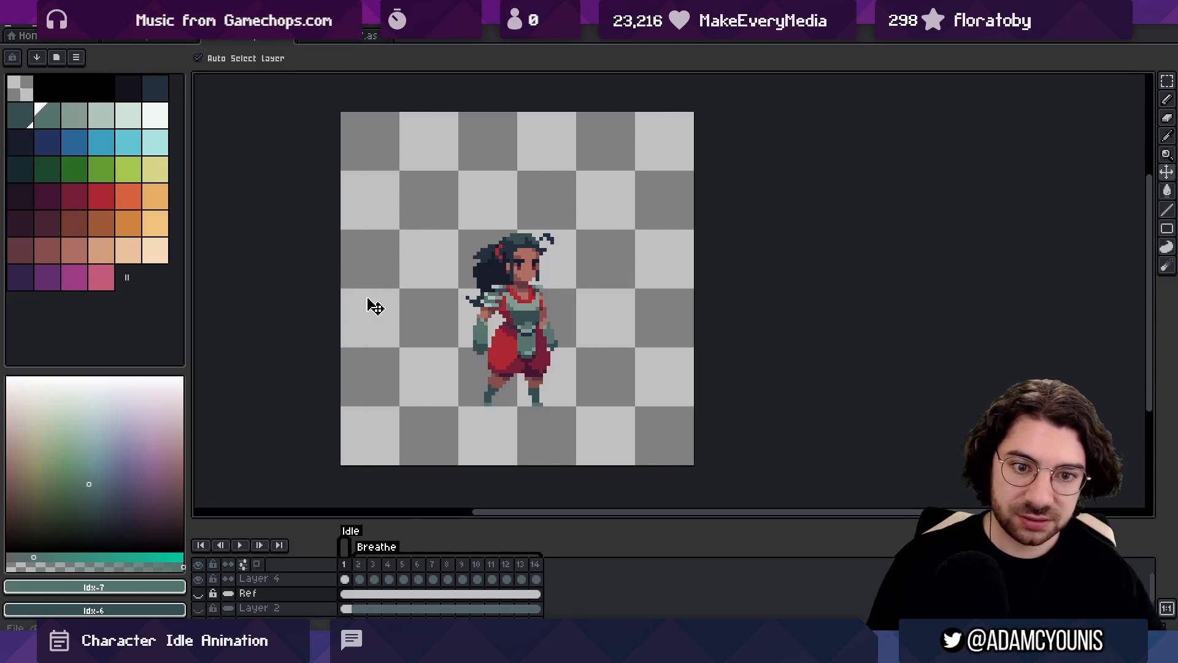
key(ctrl+shift+x)
click(566, 362)
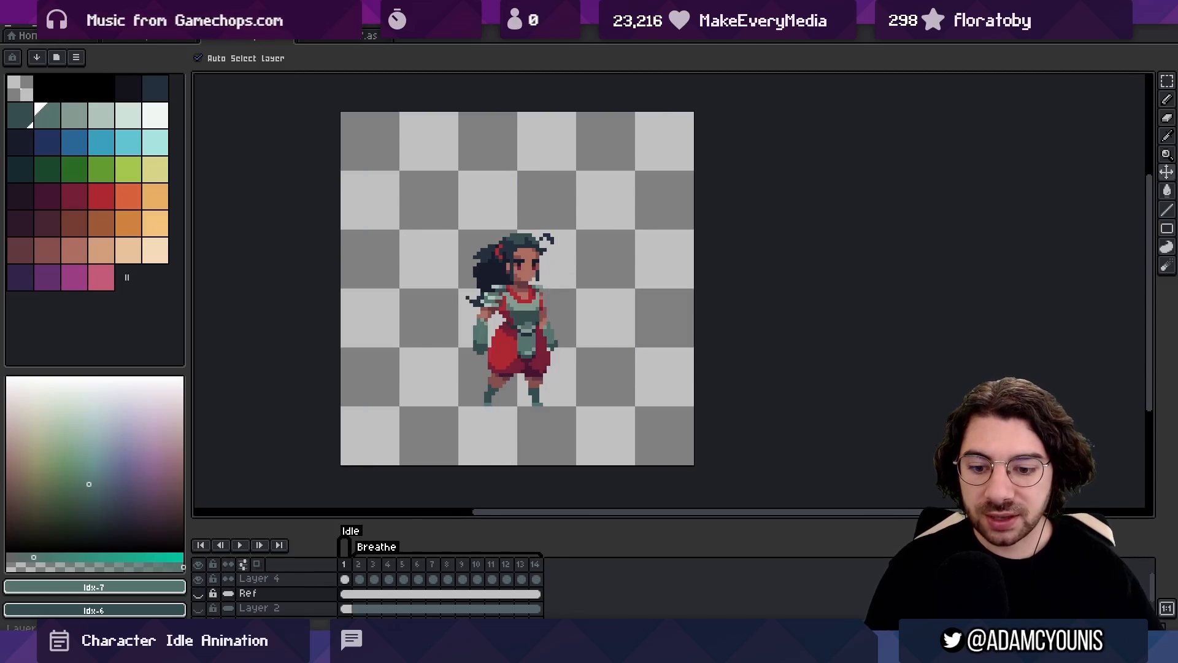
Switch to File Explorer and open Rekka-Breathe.png to check the exported sprite sheet
click(171, 607)
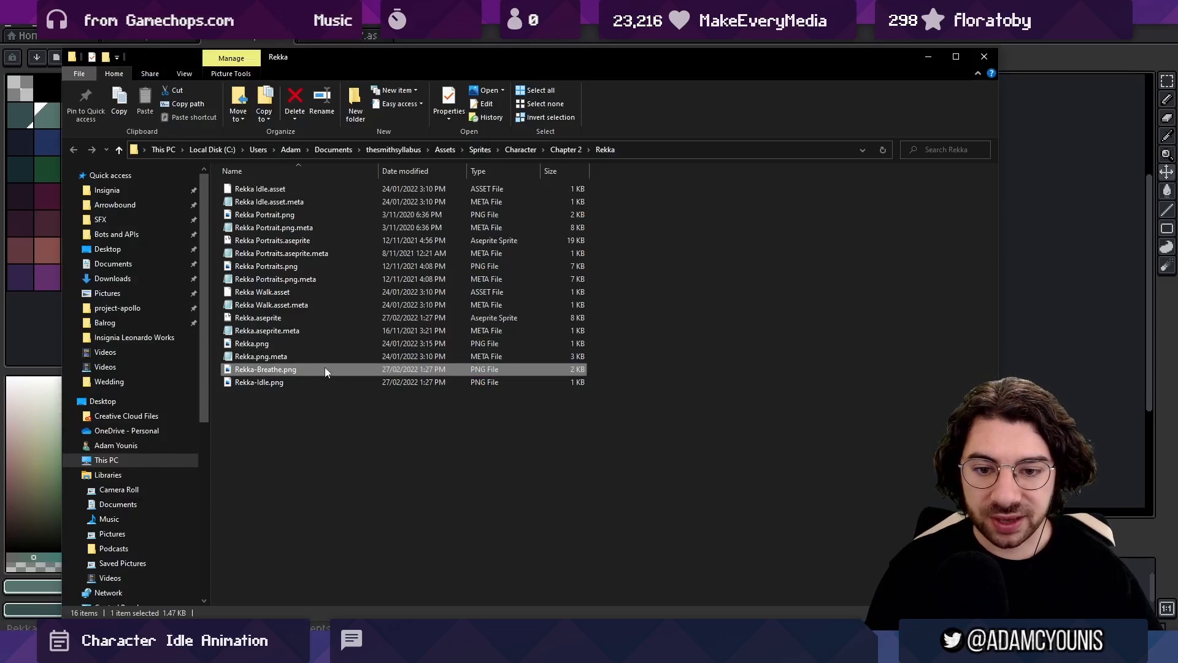
double_click(309, 369)
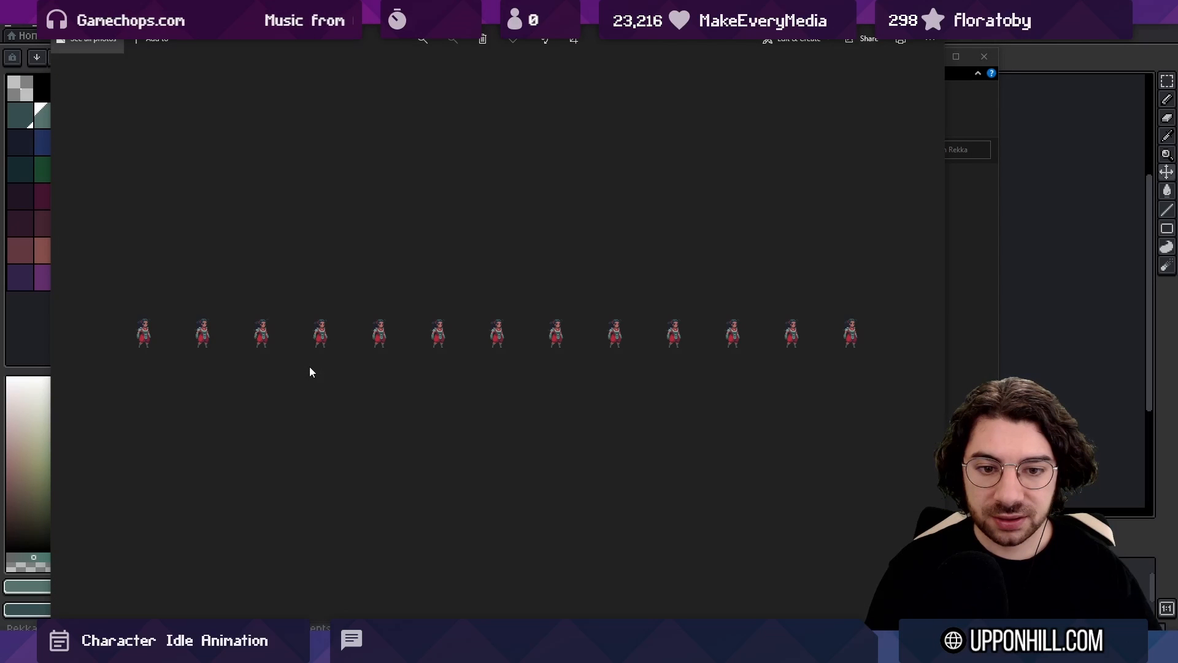